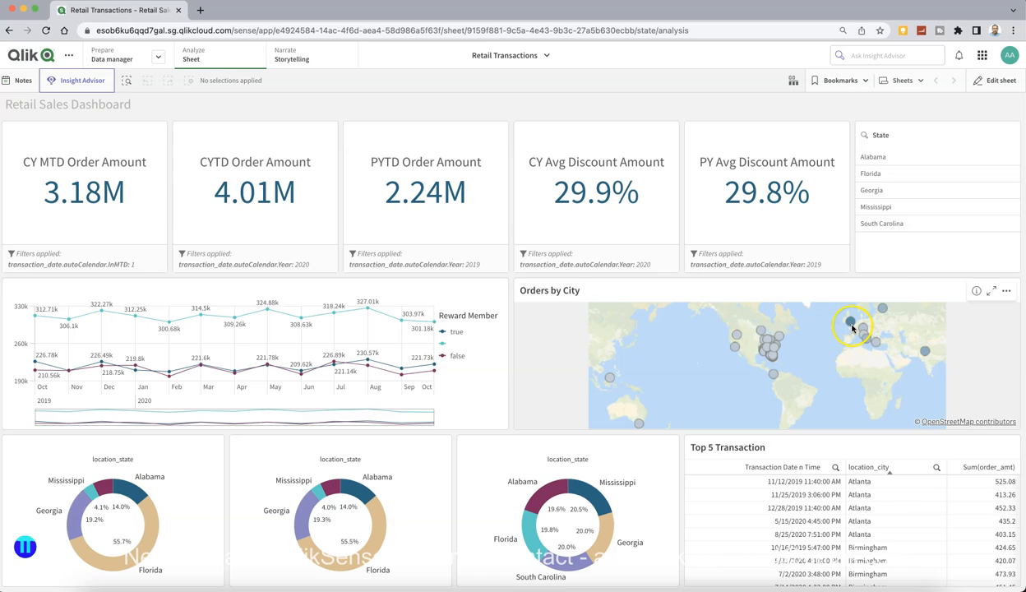
Examine the order amounts of individual cities on the Orders by City map
mouse_move(852, 328)
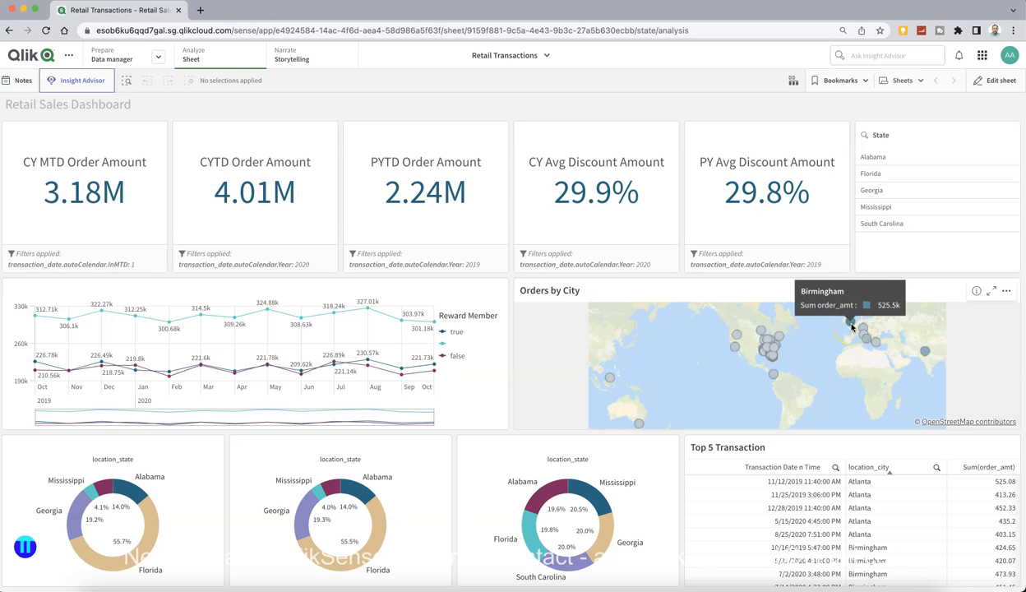
left_click(847, 356)
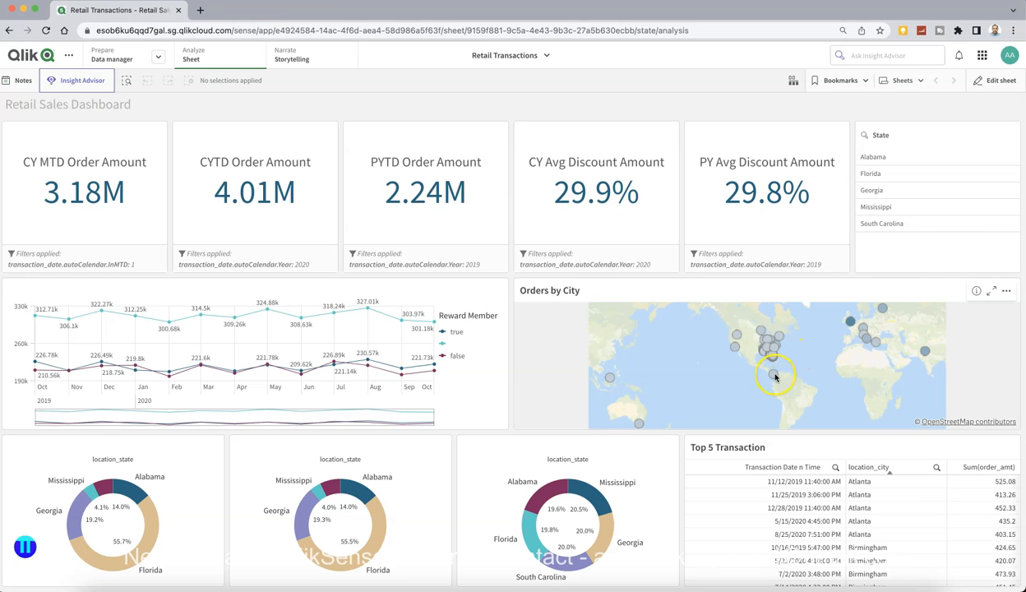
mouse_move(773, 376)
mouse_move(638, 422)
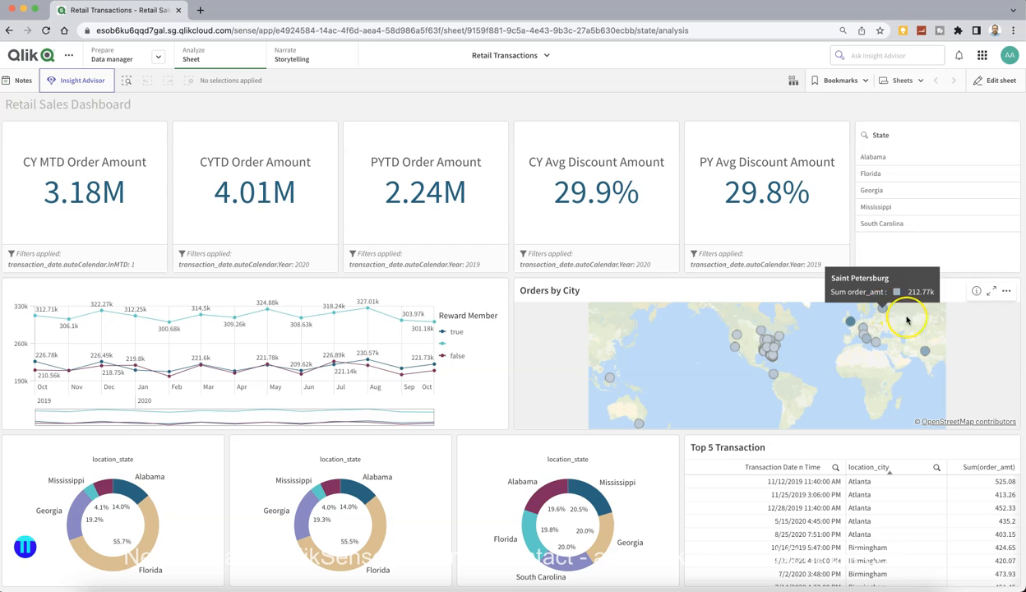
mouse_move(924, 350)
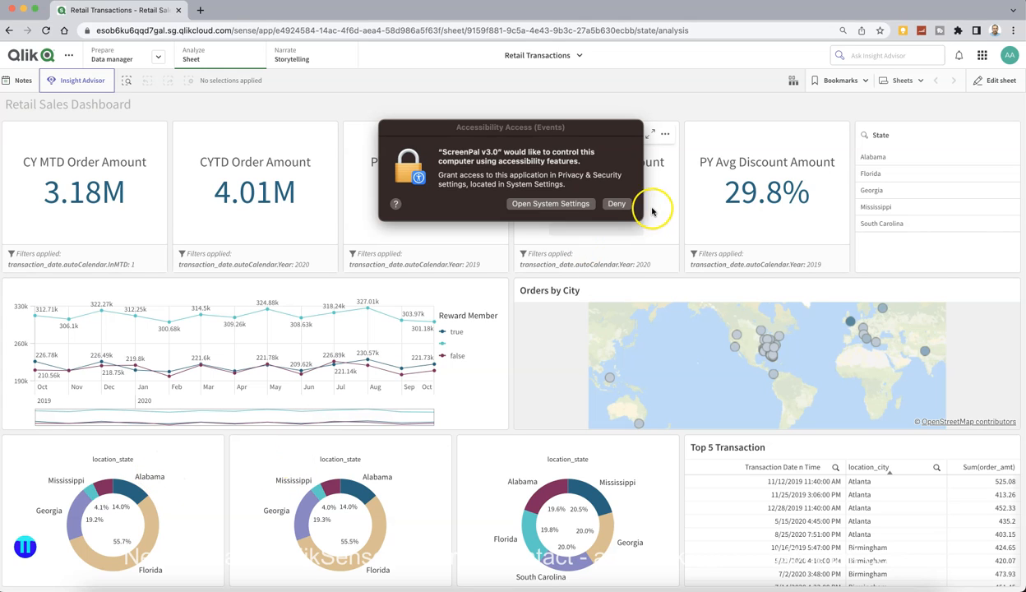
Deny ScreenPal's request for accessibility access and return to the Top 5 Transaction table
left_click(618, 204)
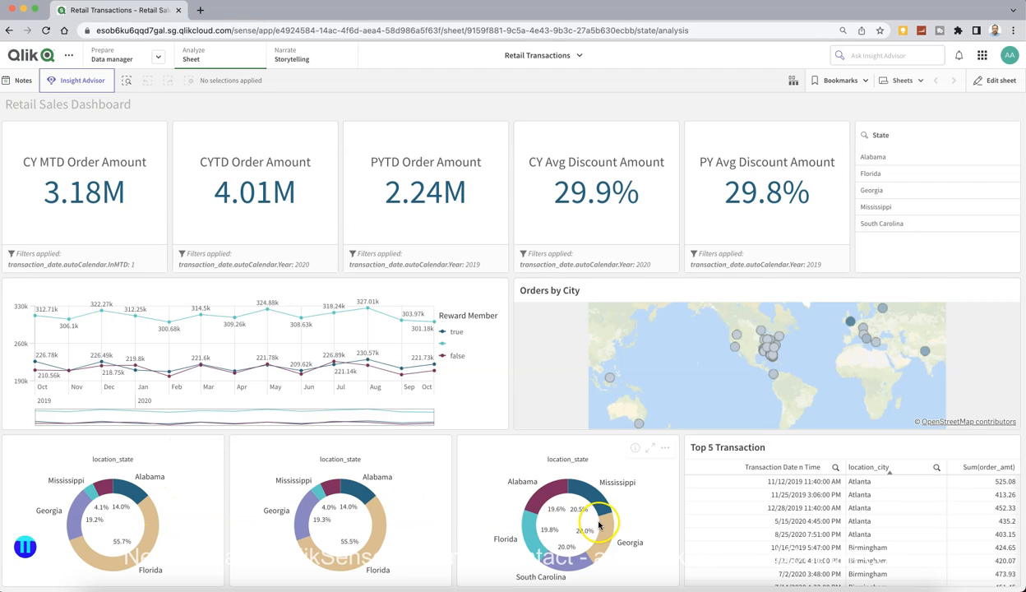
left_click(831, 527)
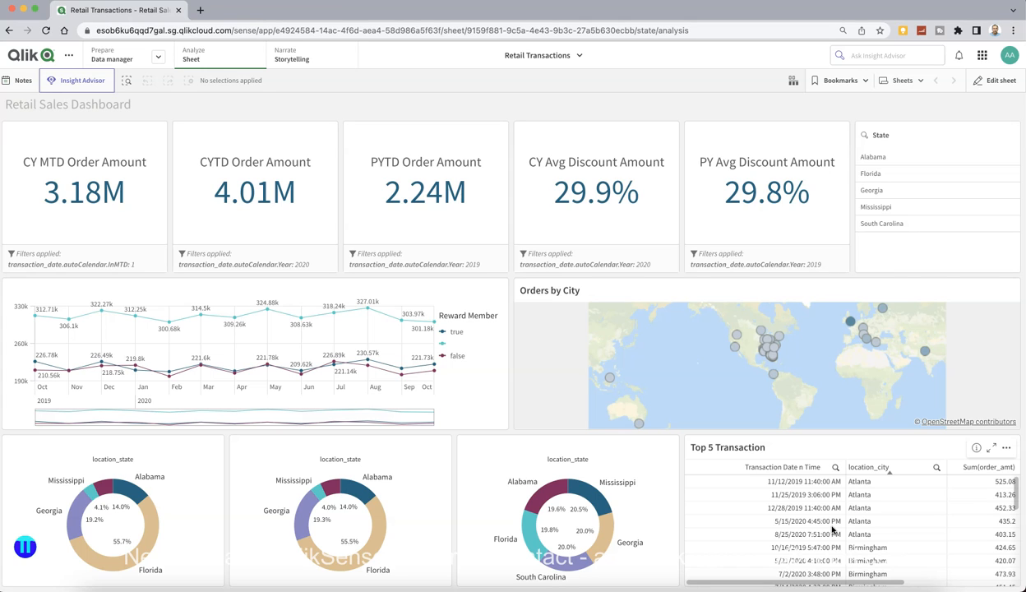
Try filtering the dashboard by Alabama, Florida and Georgia, narrowing it to Georgia only, and clear the state selection
left_click(875, 157)
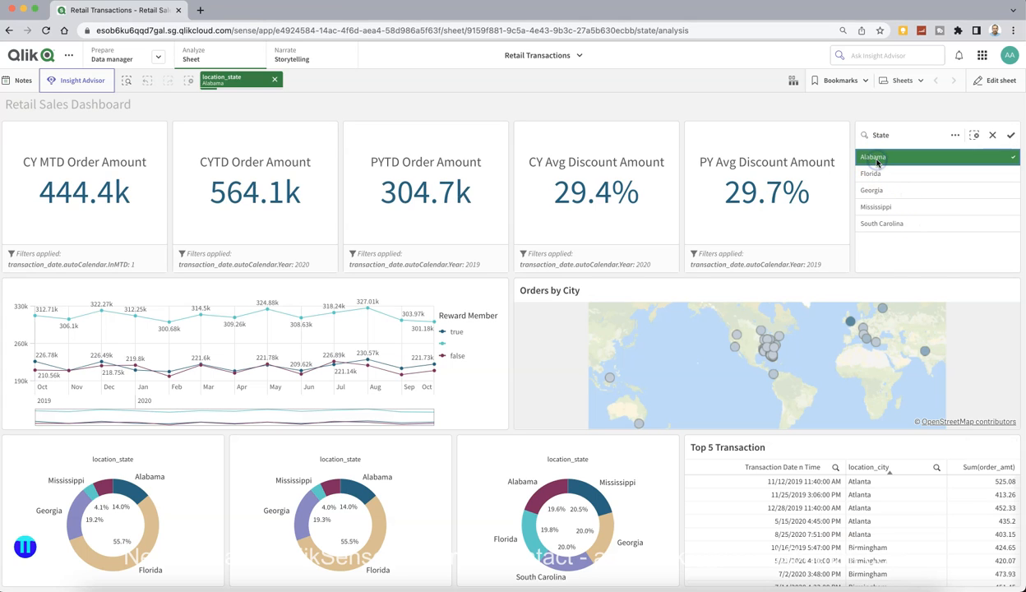
left_click(873, 175)
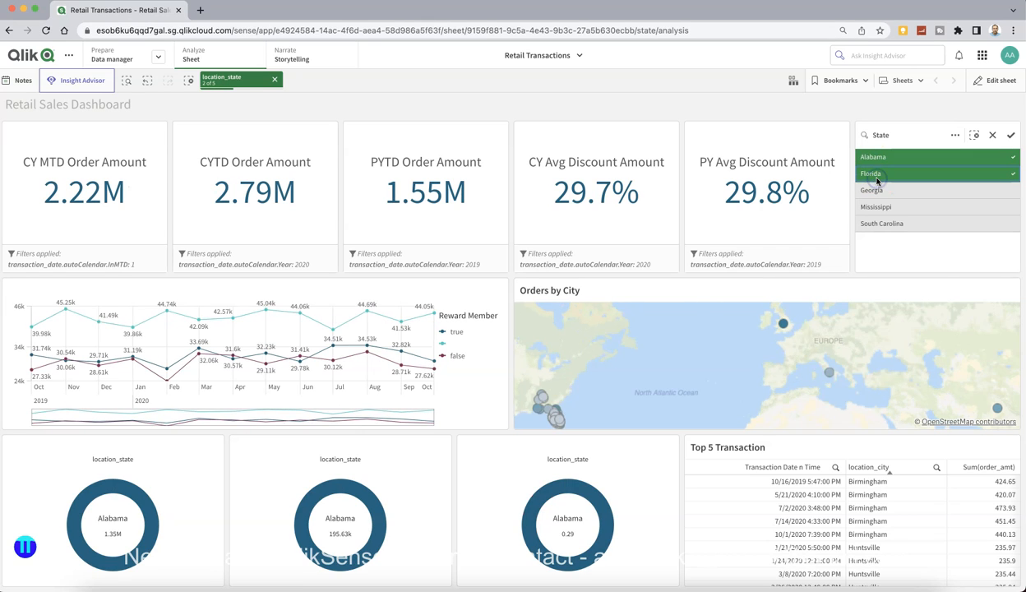
left_click(876, 190)
left_click(876, 157)
left_click(876, 174)
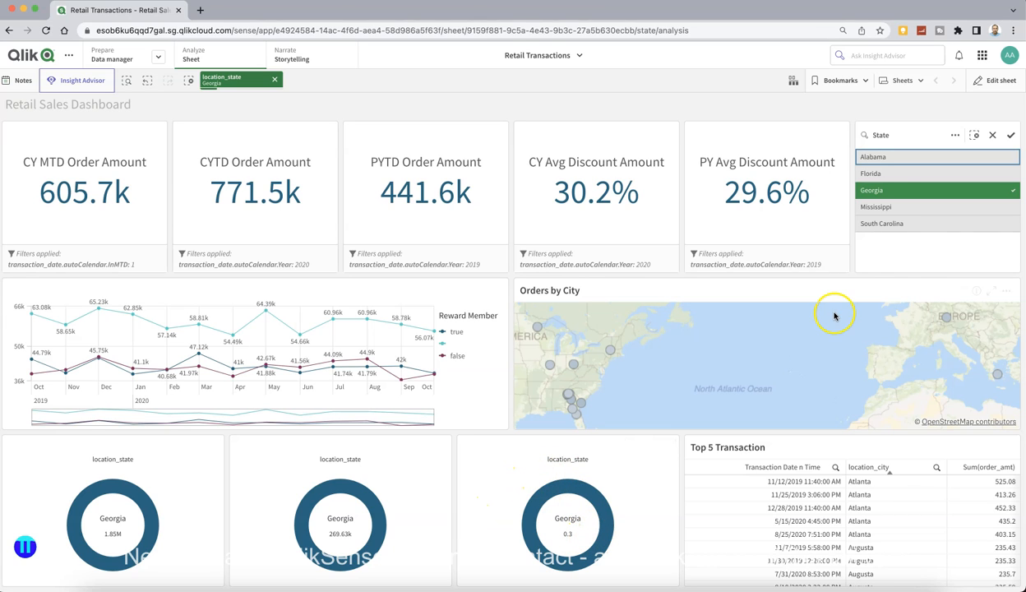
left_click(897, 191)
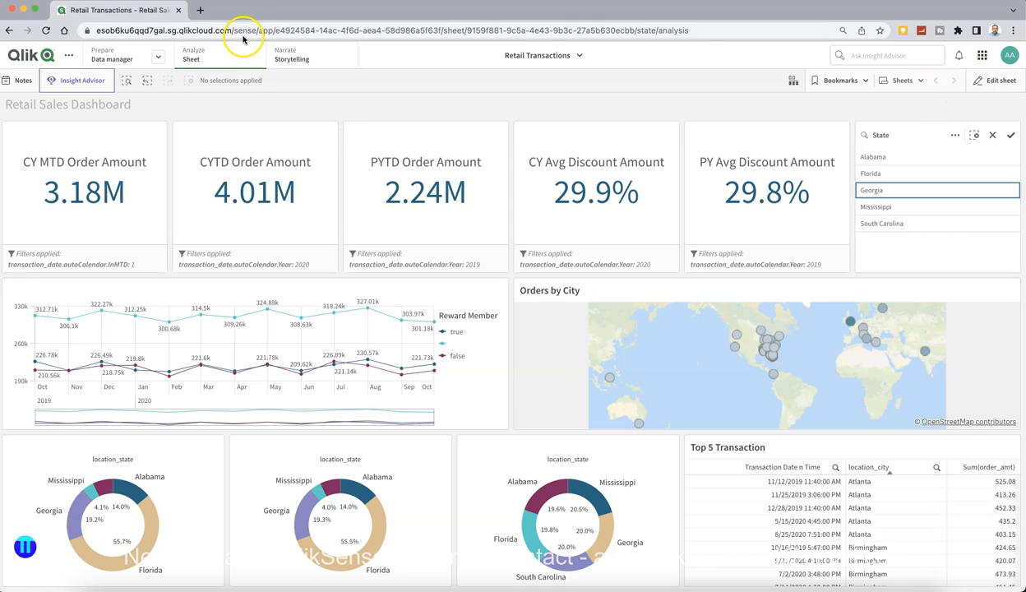
Search Google for "qliksense login" in a new browser tab
left_click(199, 11)
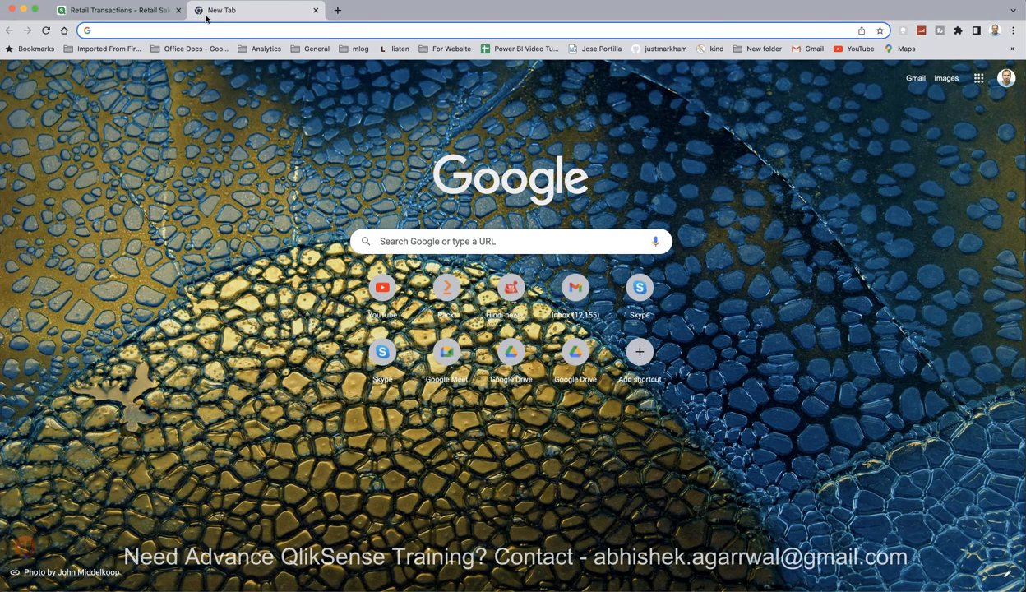
type("qlik")
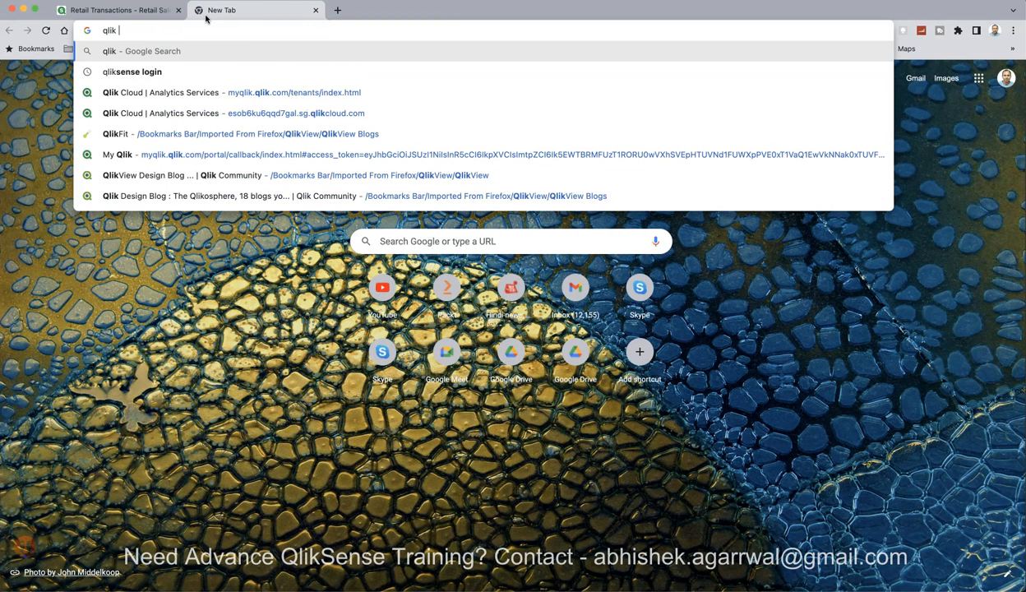
key("Down")
key("Down")
key("Down")
key("Up")
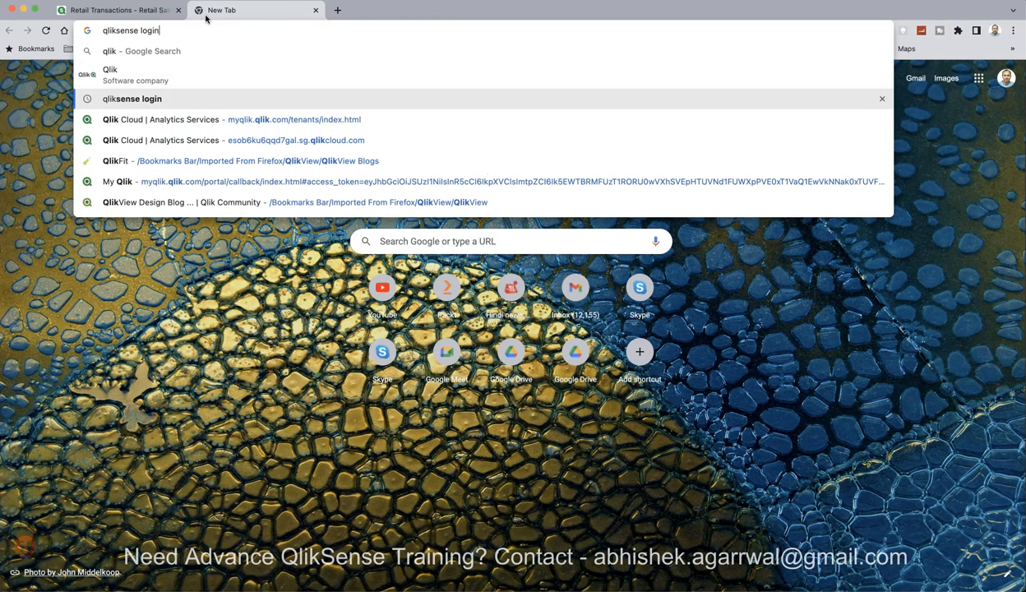
key("Return")
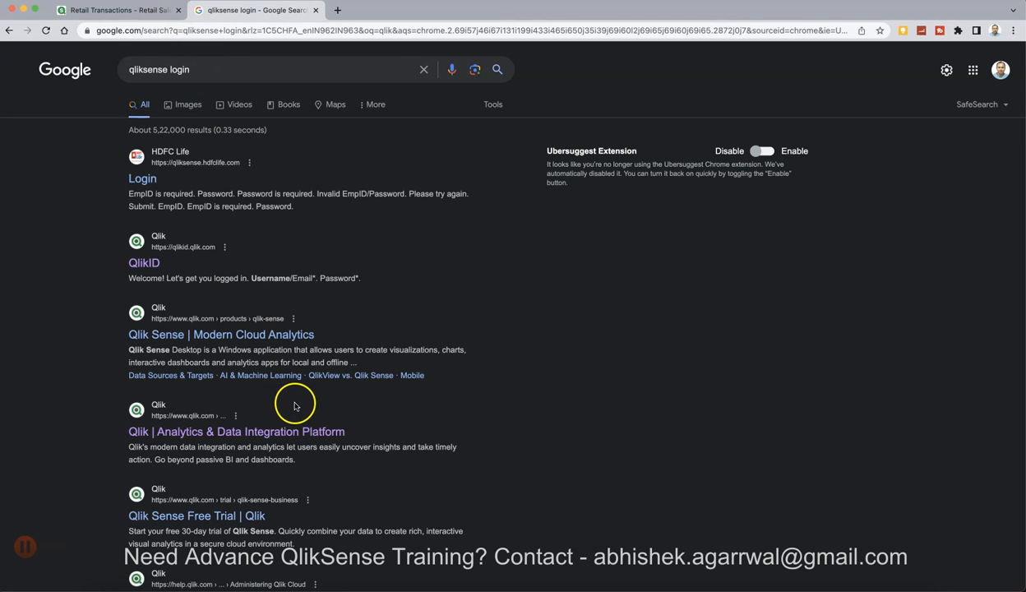
Open the QlikID search result and go to Qlik Cloud through the Qlik site's login options
scroll(276, 333, "down", 2)
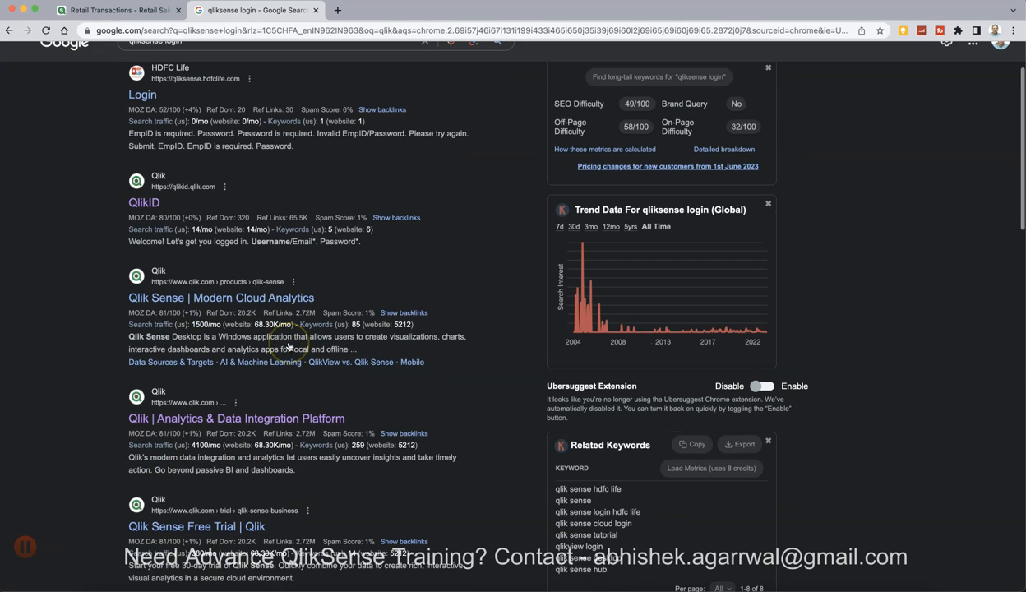
scroll(146, 220, "up", 2)
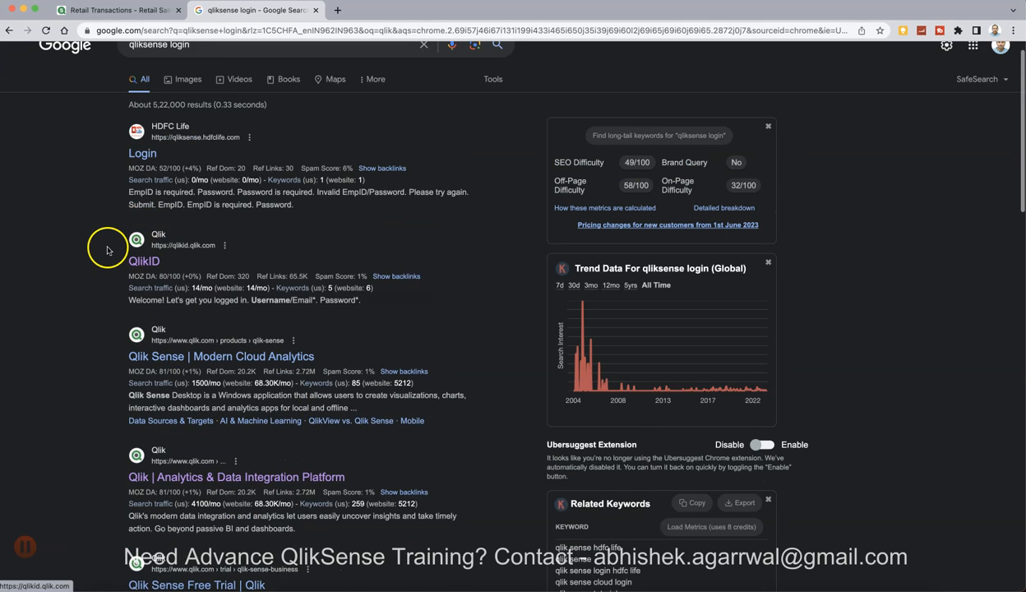
scroll(106, 247, "down", 3)
scroll(98, 222, "down", 3)
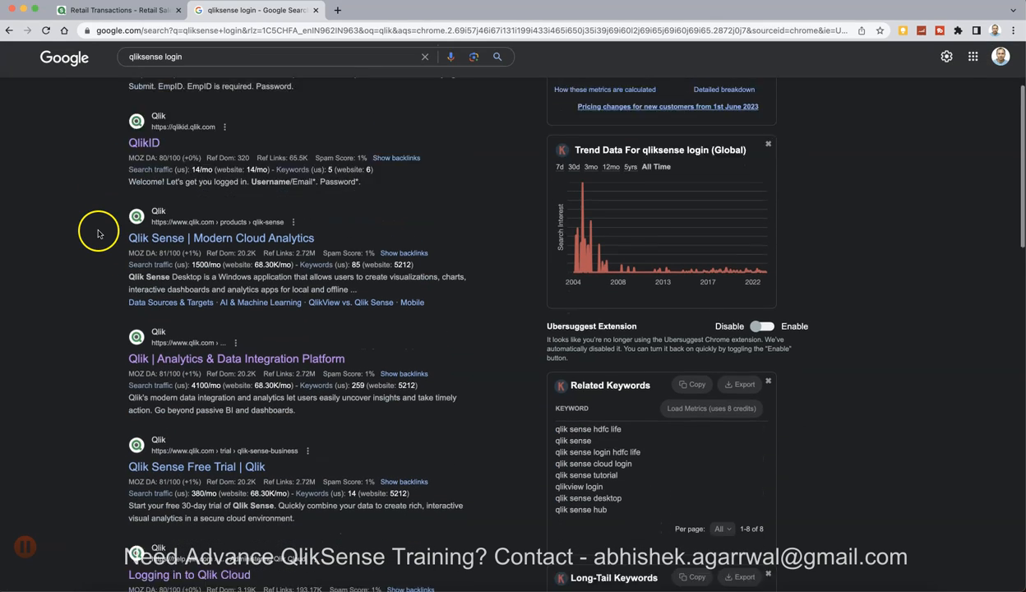
scroll(126, 402, "down", 3)
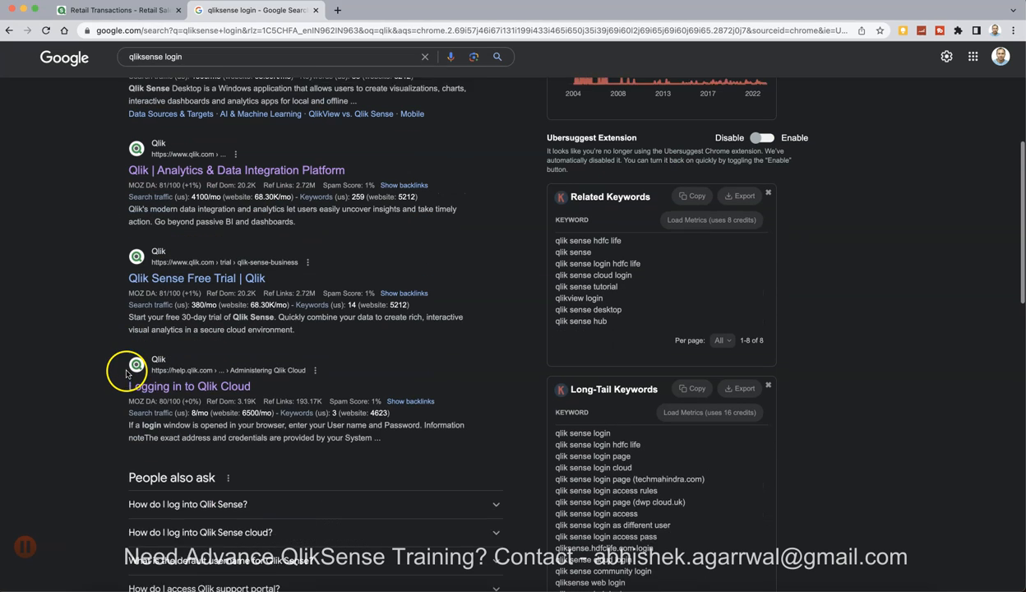
mouse_move(182, 384)
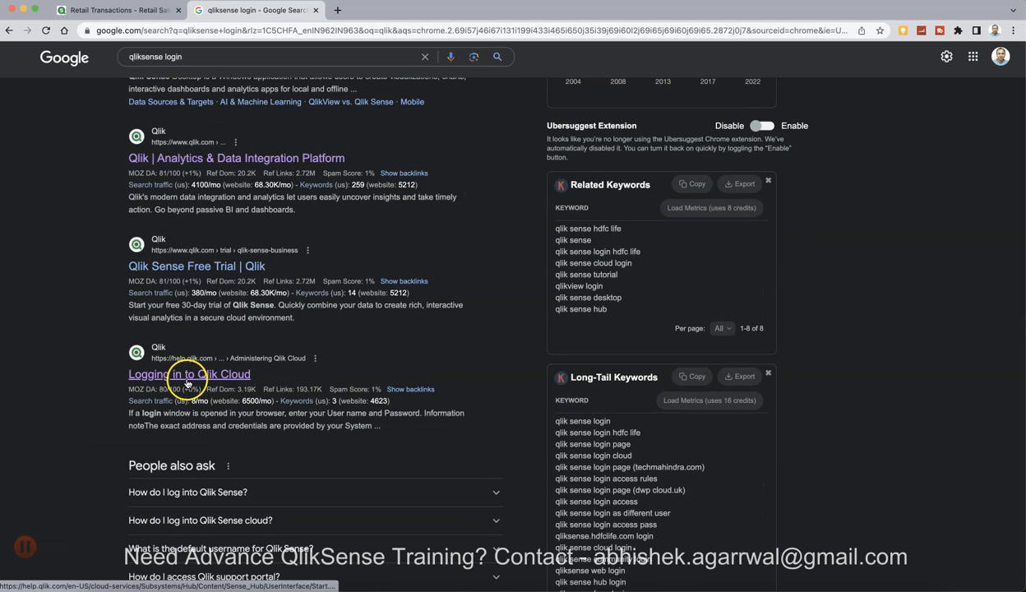
scroll(89, 387, "down", 6)
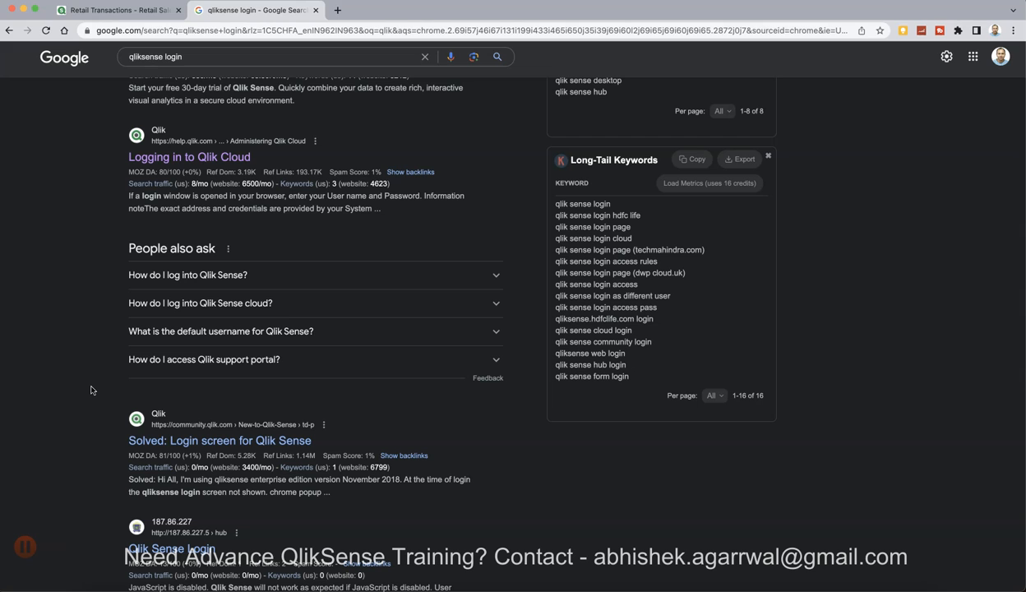
scroll(91, 390, "up", 10)
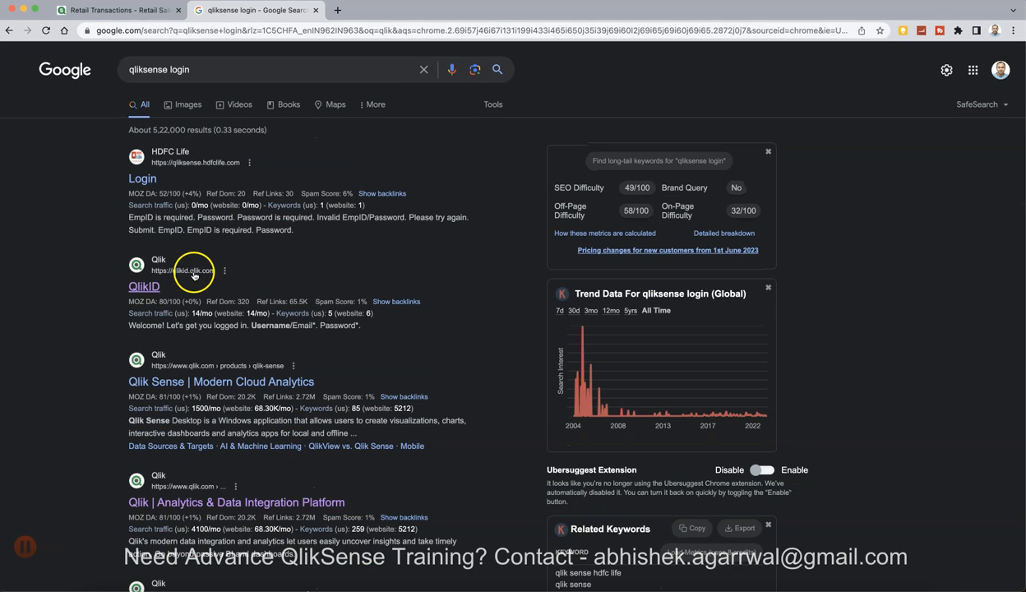
left_click(146, 288)
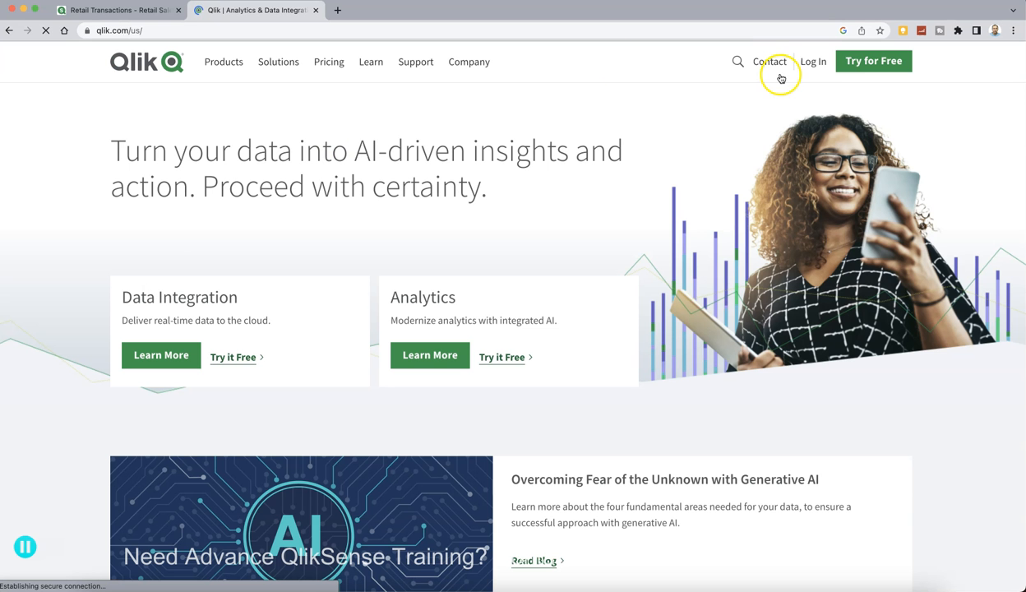
left_click(814, 62)
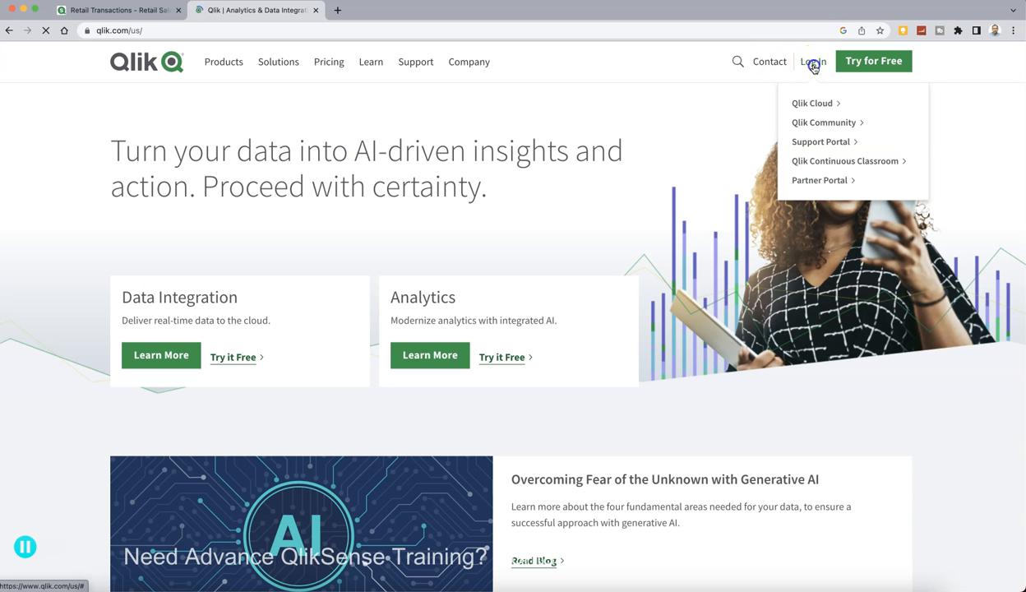
left_click(820, 105)
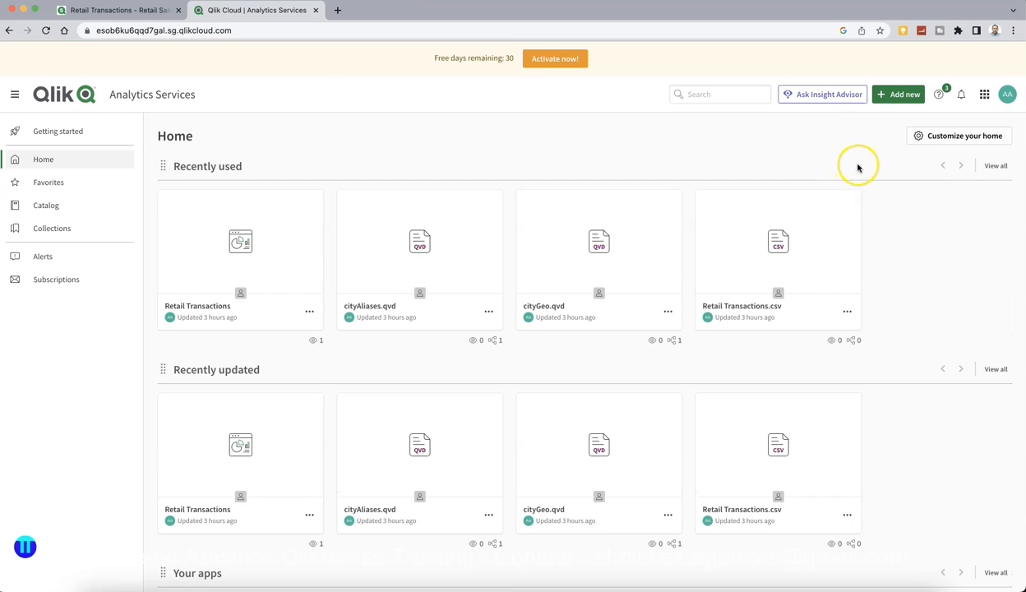
Close the Qlik Cloud home tab and log out of the account from the Retail Sales Dashboard
left_click(317, 10)
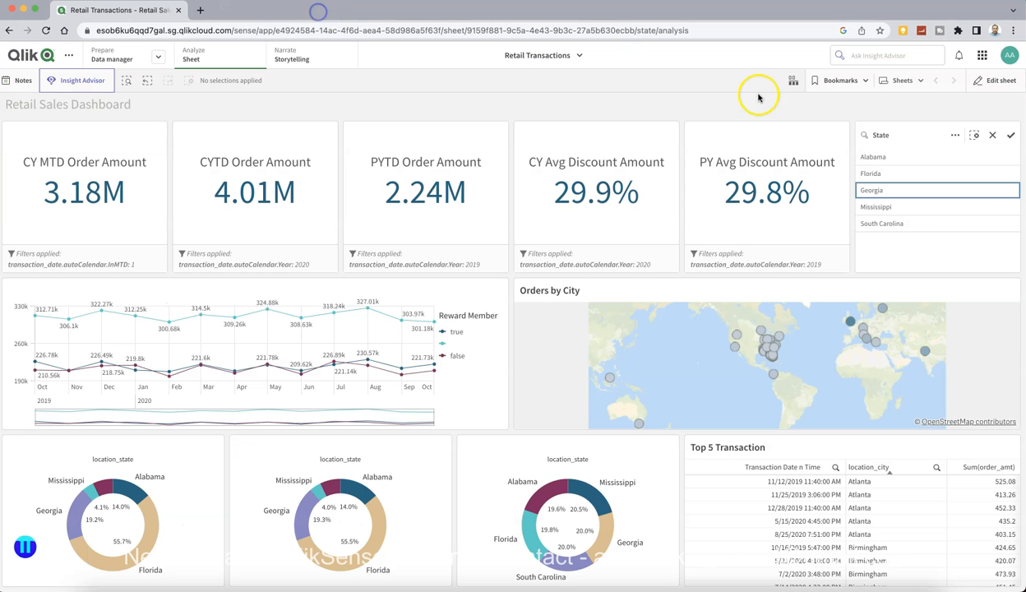
left_click(1009, 58)
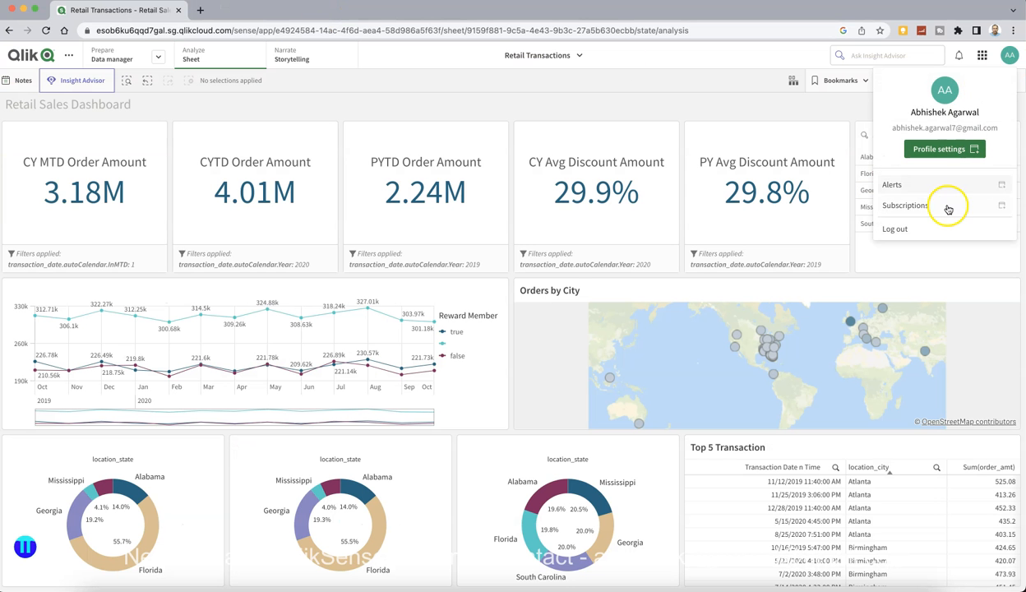
left_click(918, 227)
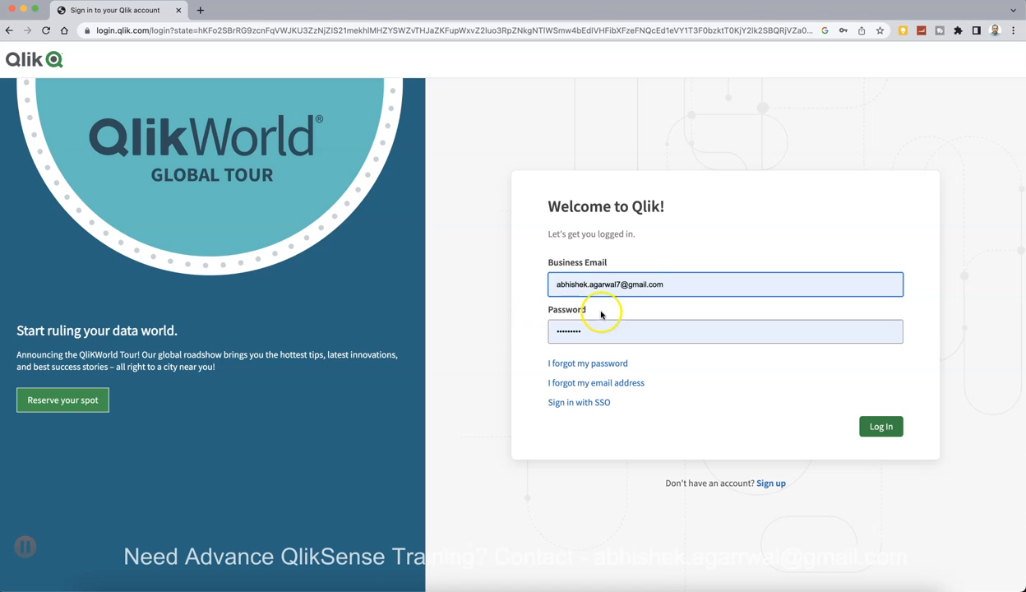
Check the login form's email and password fields, and view the sign-up form for a new Qlik account
left_click(694, 284)
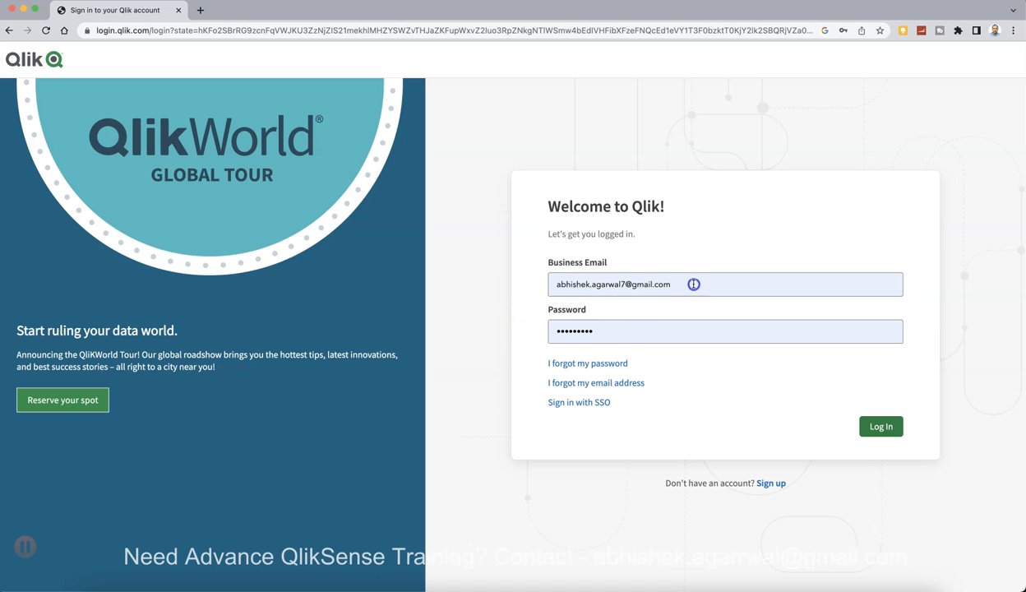
left_click(624, 334)
left_click(771, 484)
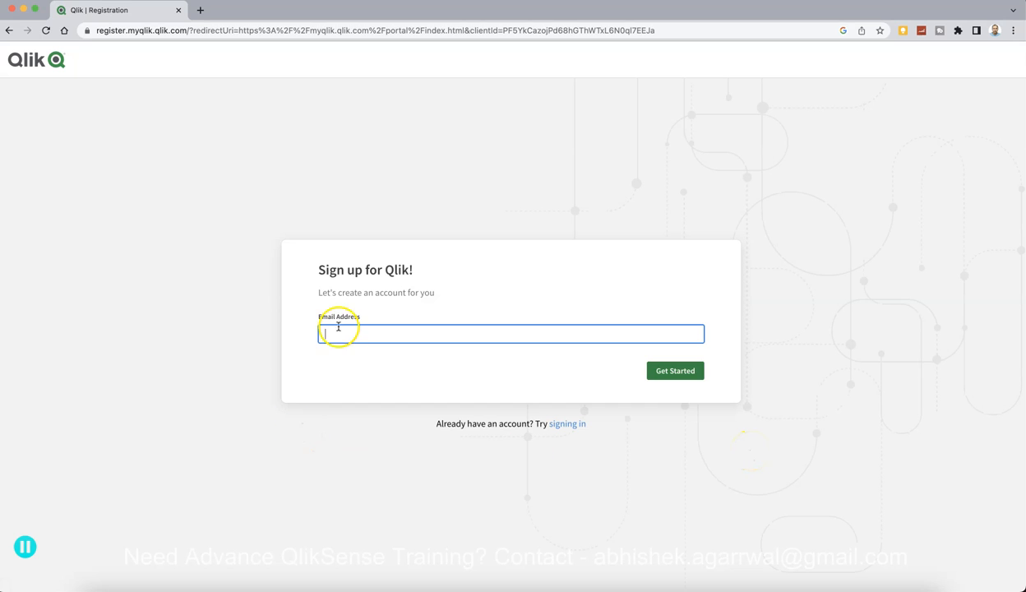
left_click(367, 333)
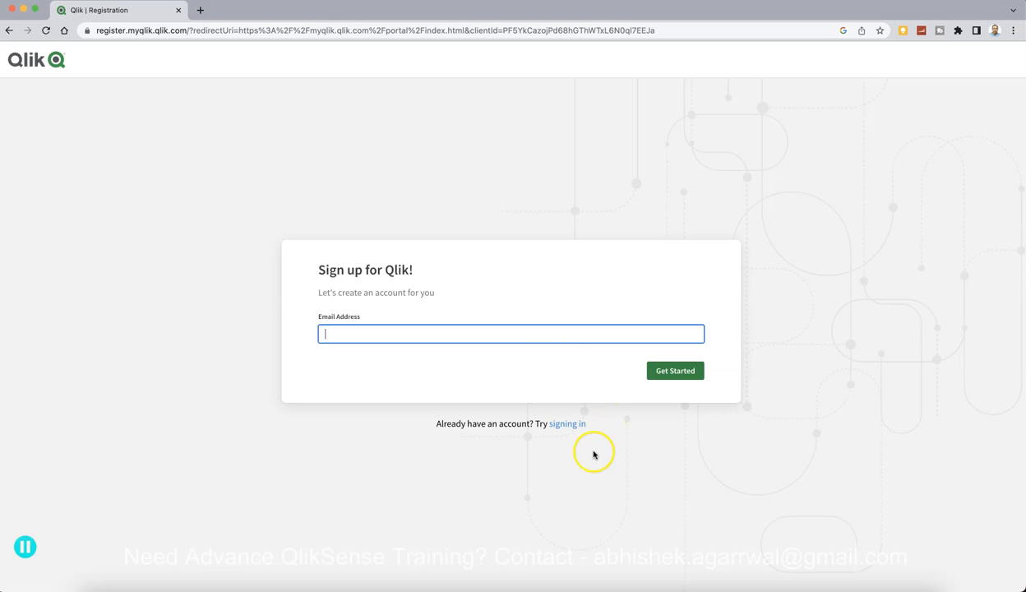
Return to the sign-in page and log in with the prefilled account credentials
left_click(573, 425)
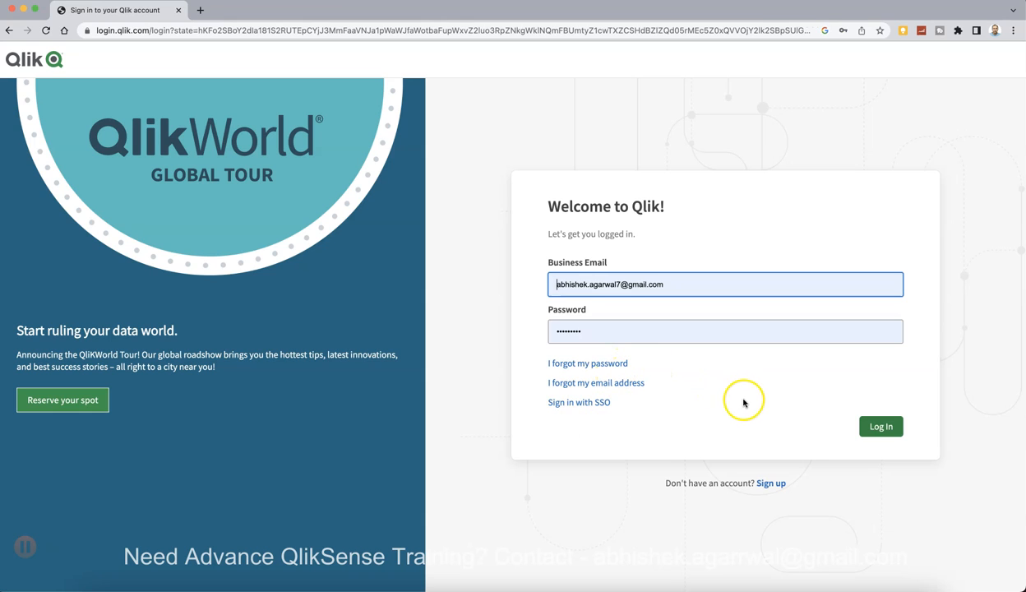
left_click(883, 429)
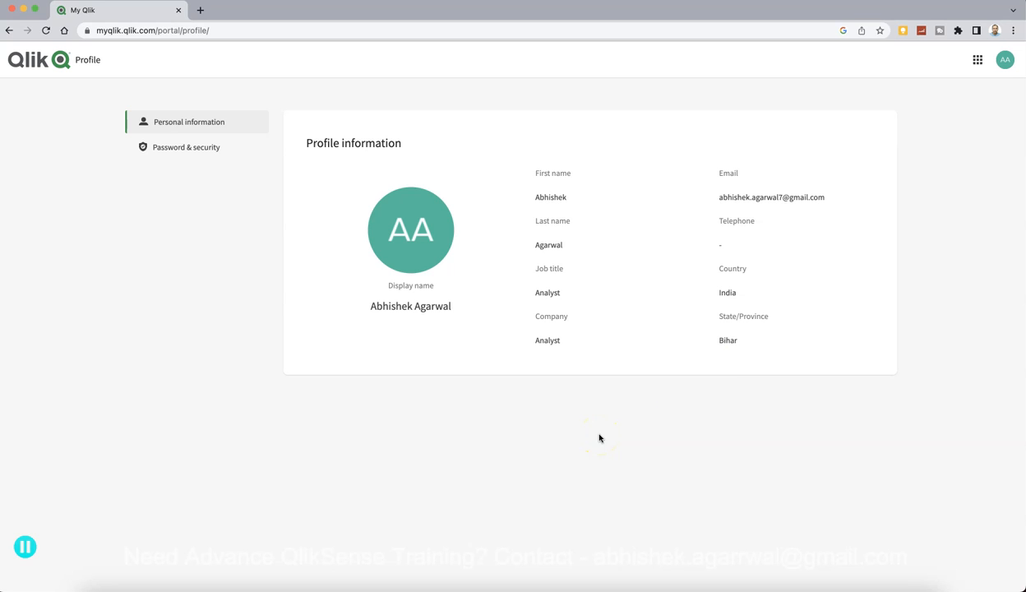
Check the account options on the profile page, and go to the My Qlik account page
left_click(1004, 60)
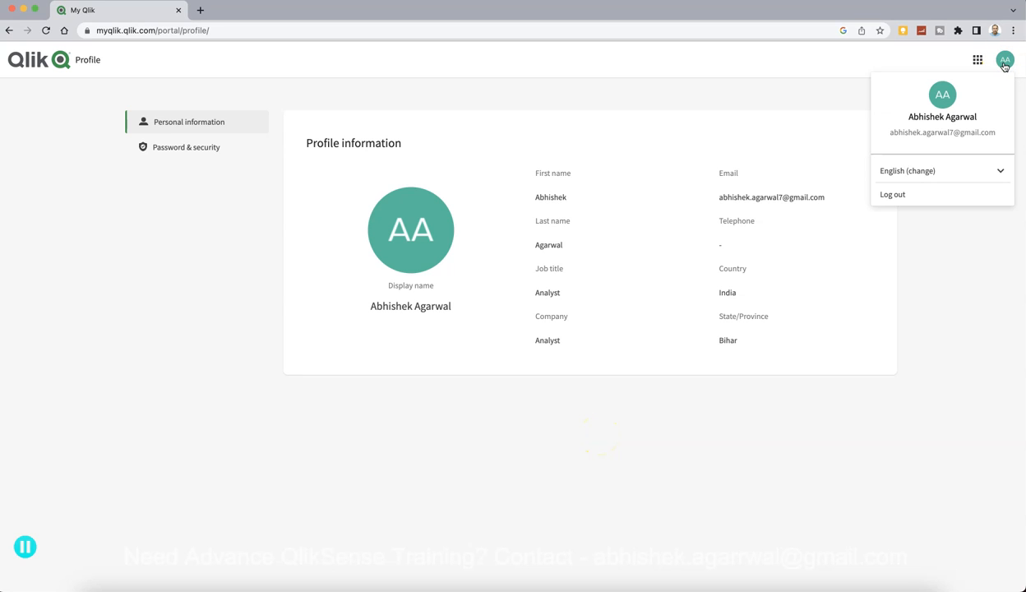
left_click(1003, 63)
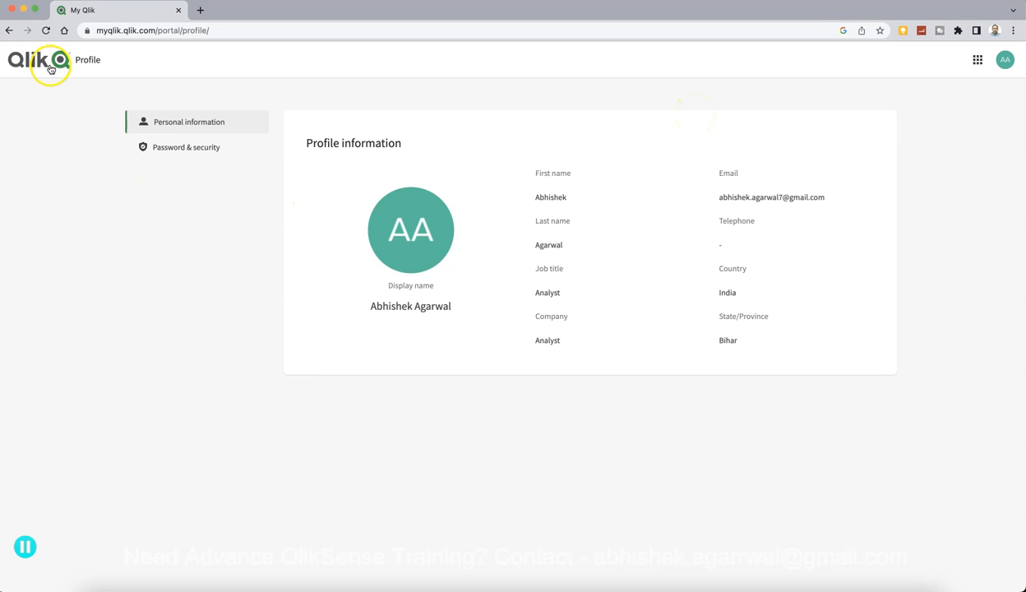
left_click(977, 59)
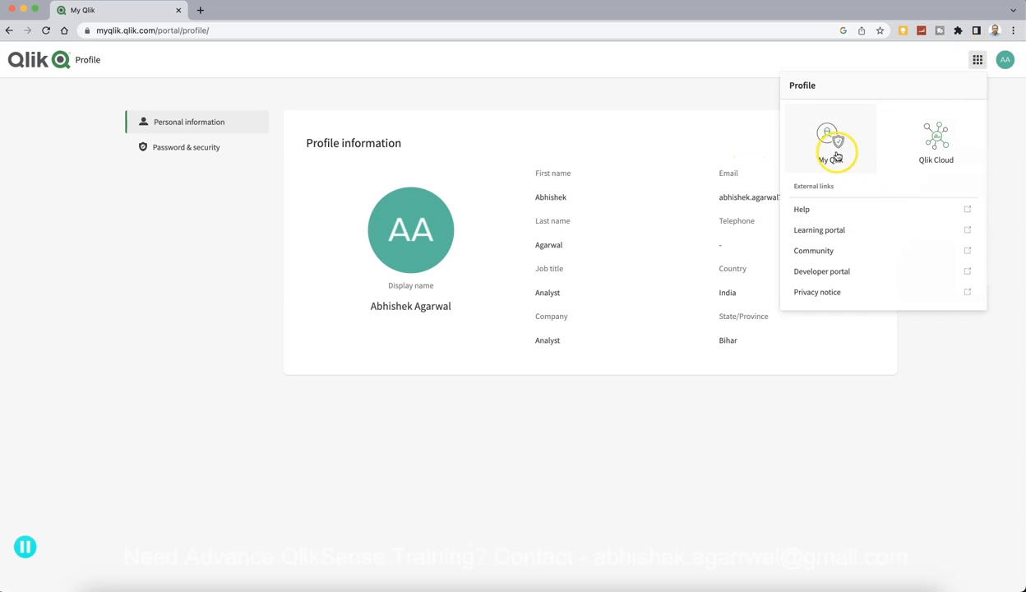
left_click(827, 134)
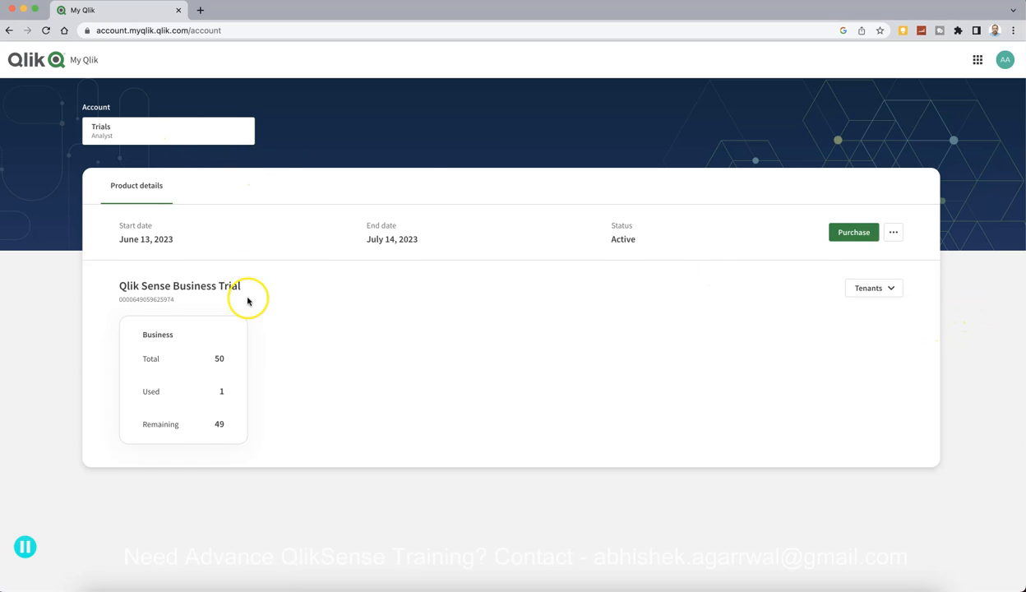
Go to Qlik Cloud and open the Retail Sales Dashboard sheet of the Retail Transactions app
left_click(978, 65)
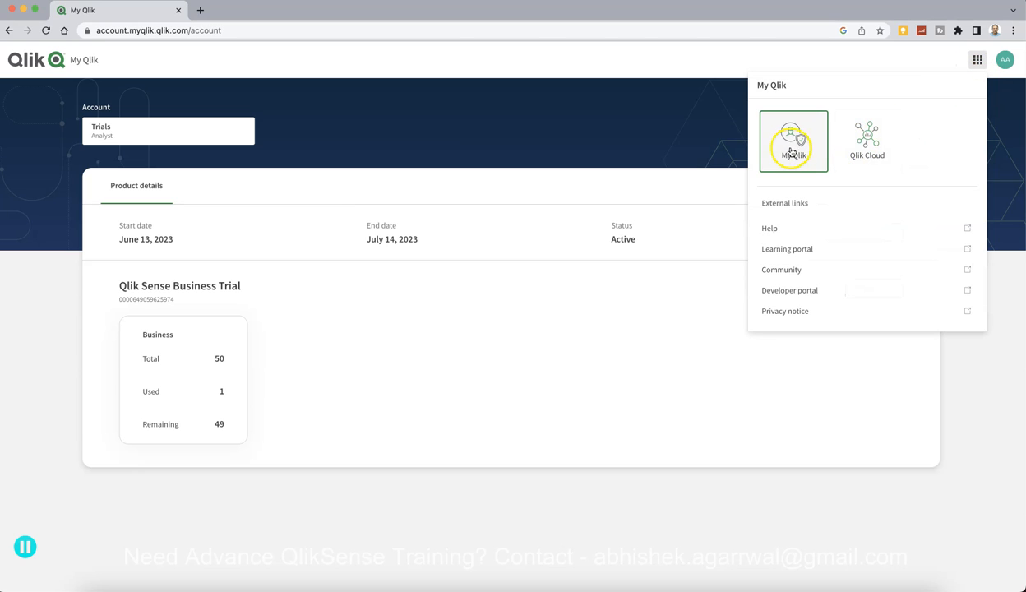
left_click(867, 136)
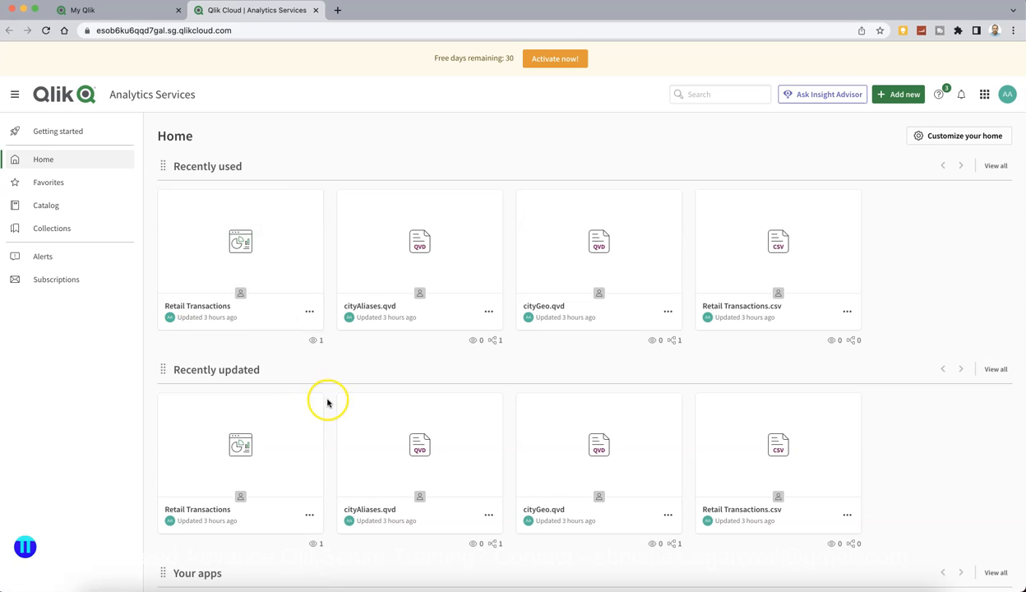
left_click(251, 257)
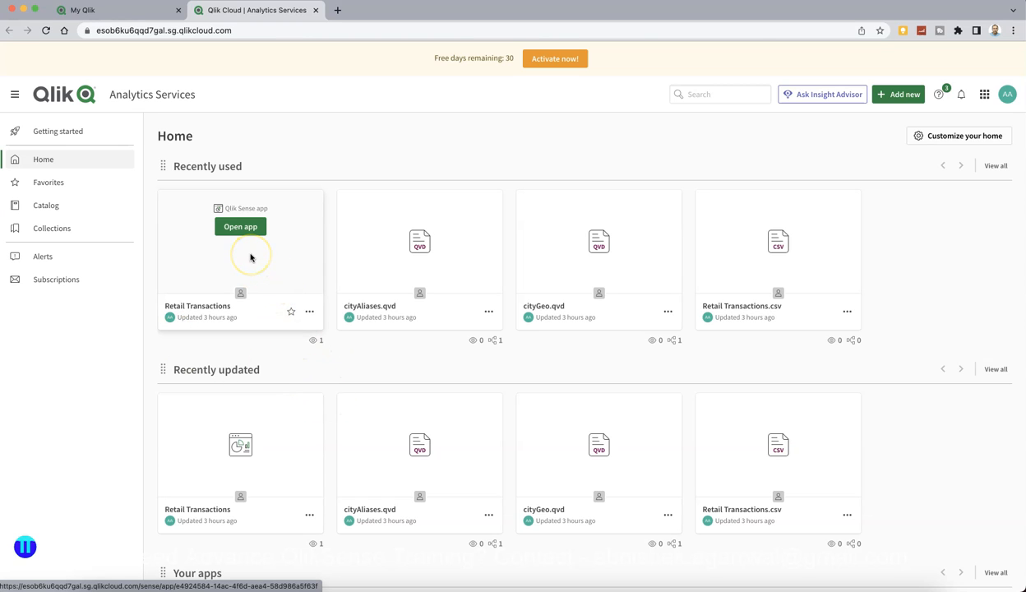
left_click(243, 225)
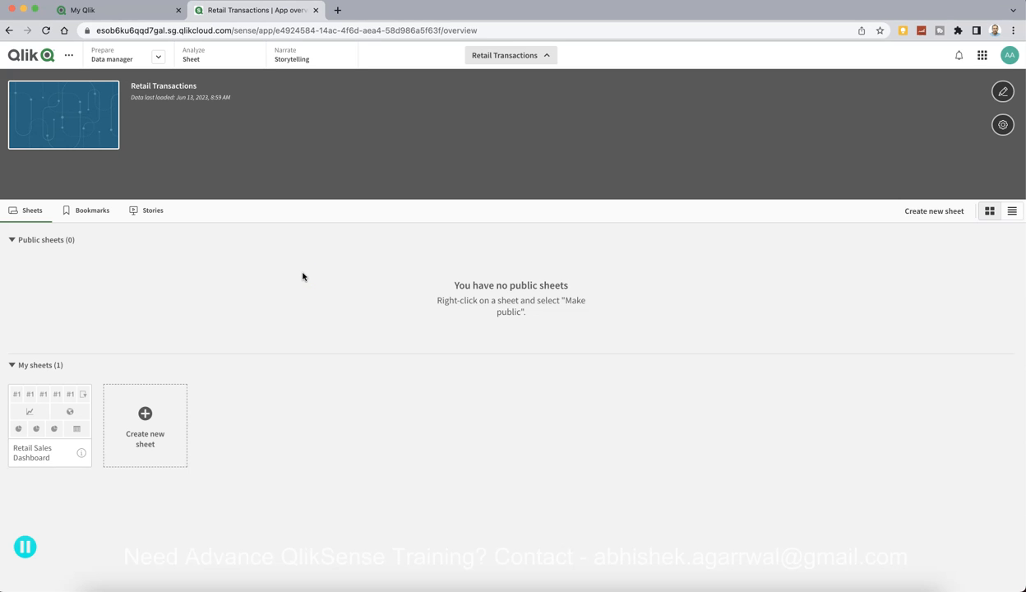
left_click(69, 417)
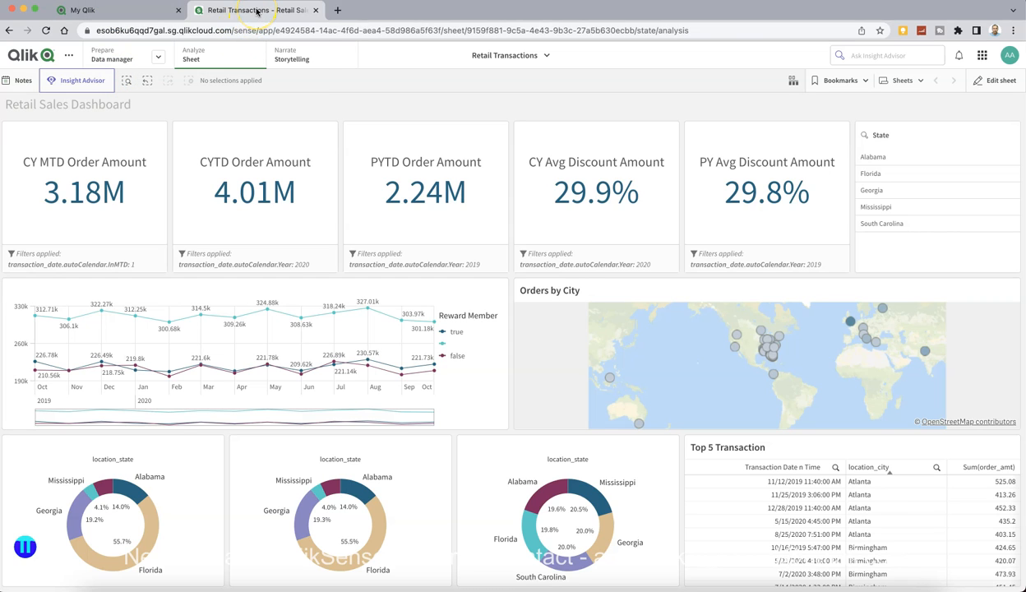
Open Qlik Cloud again from the My Qlik page and close the Retail Transactions dashboard
left_click(144, 9)
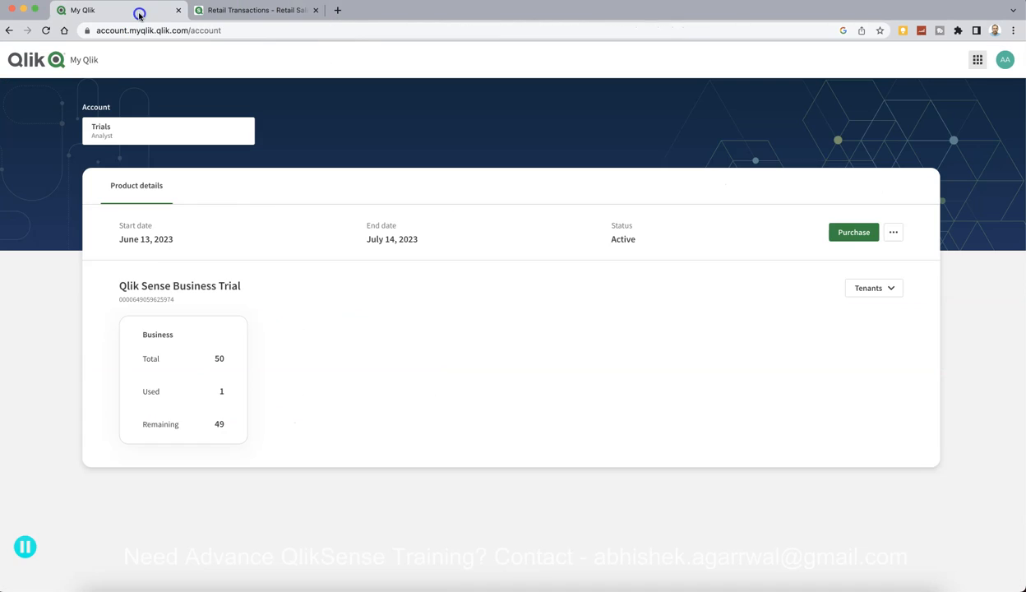
left_click(271, 9)
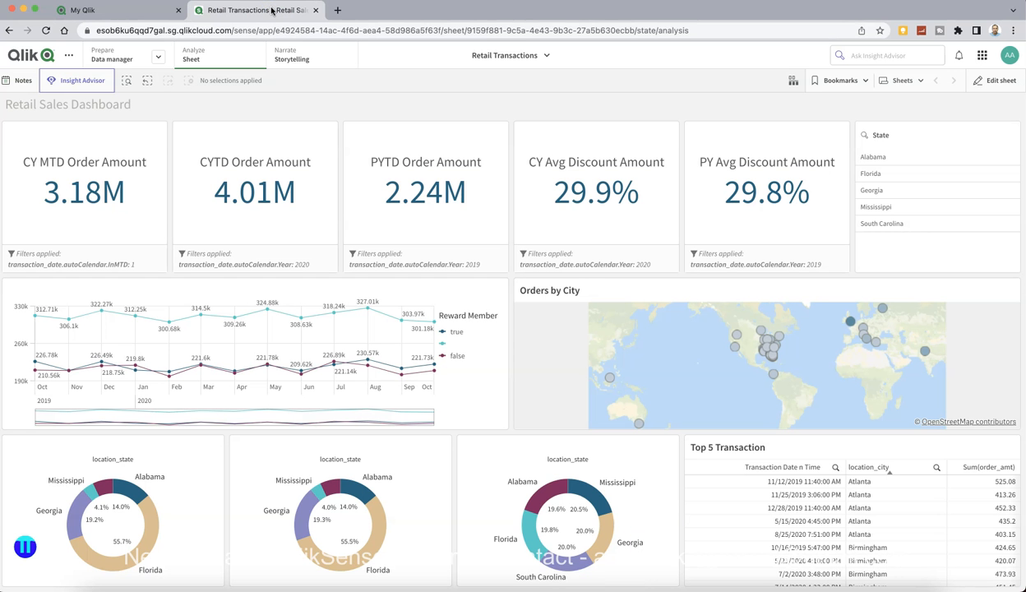
left_click(137, 13)
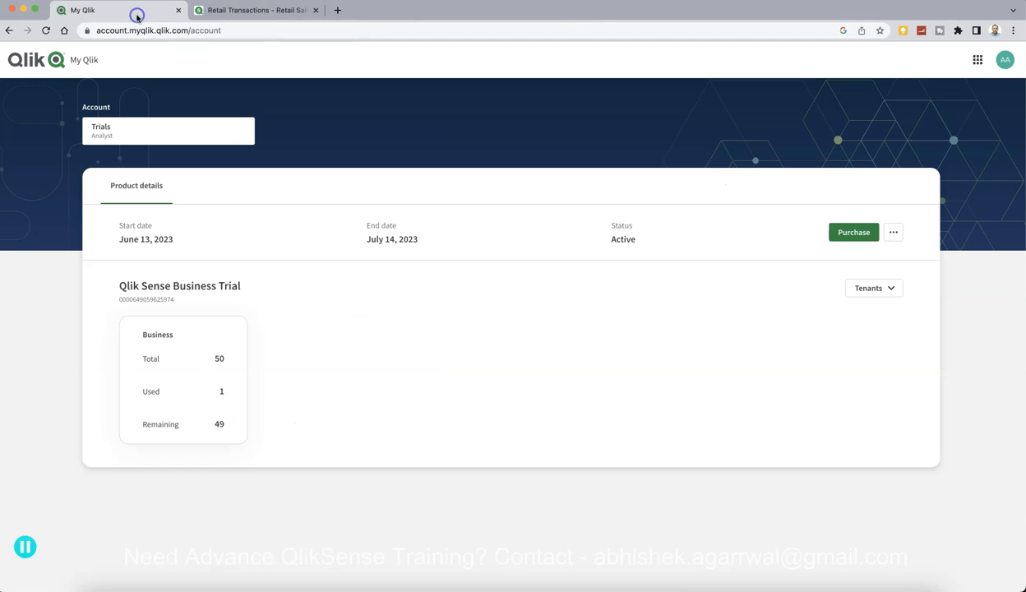
left_click(977, 59)
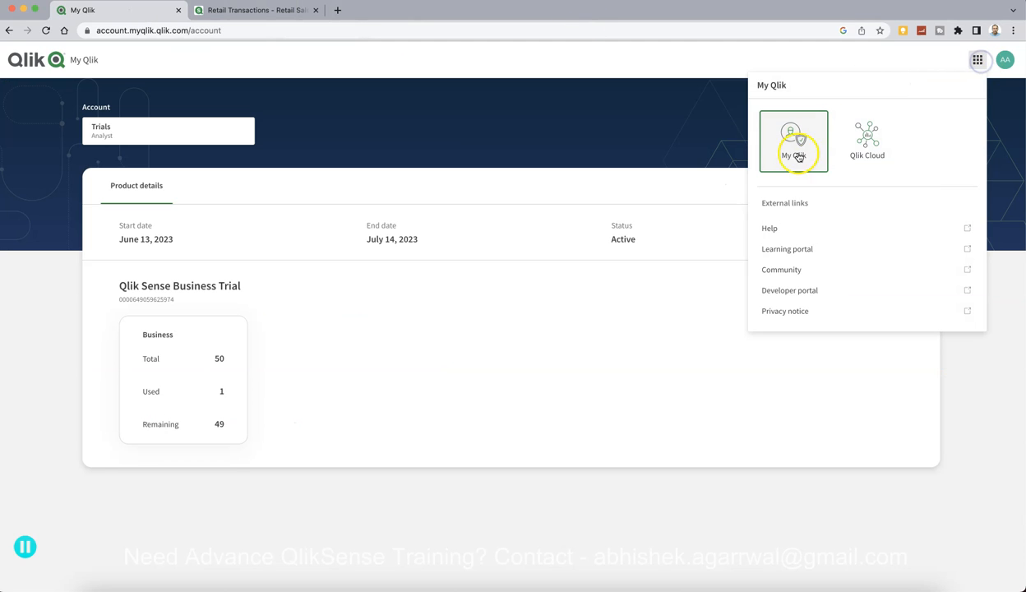
left_click(851, 147)
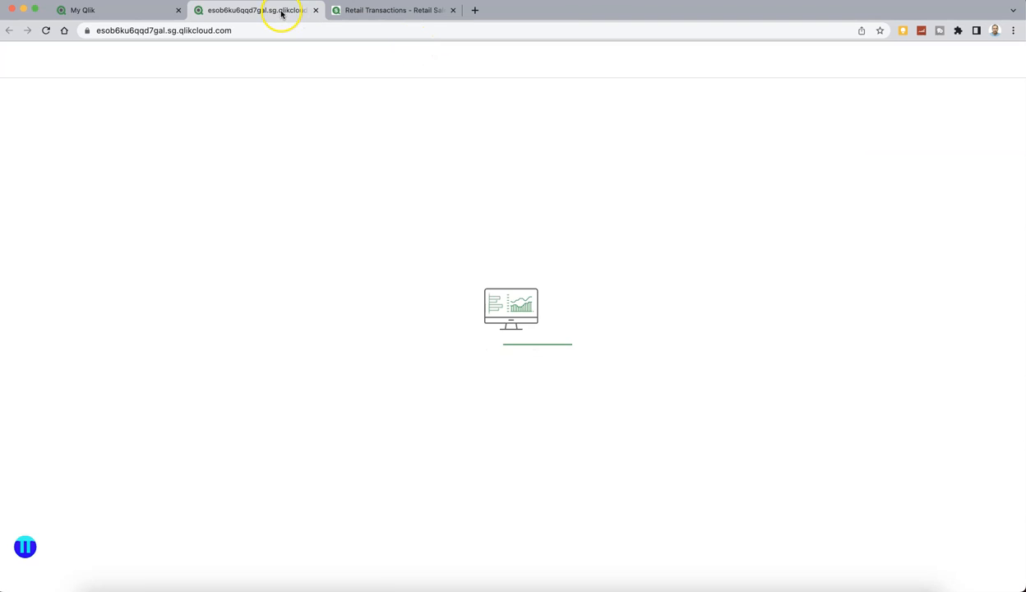
left_click(408, 12)
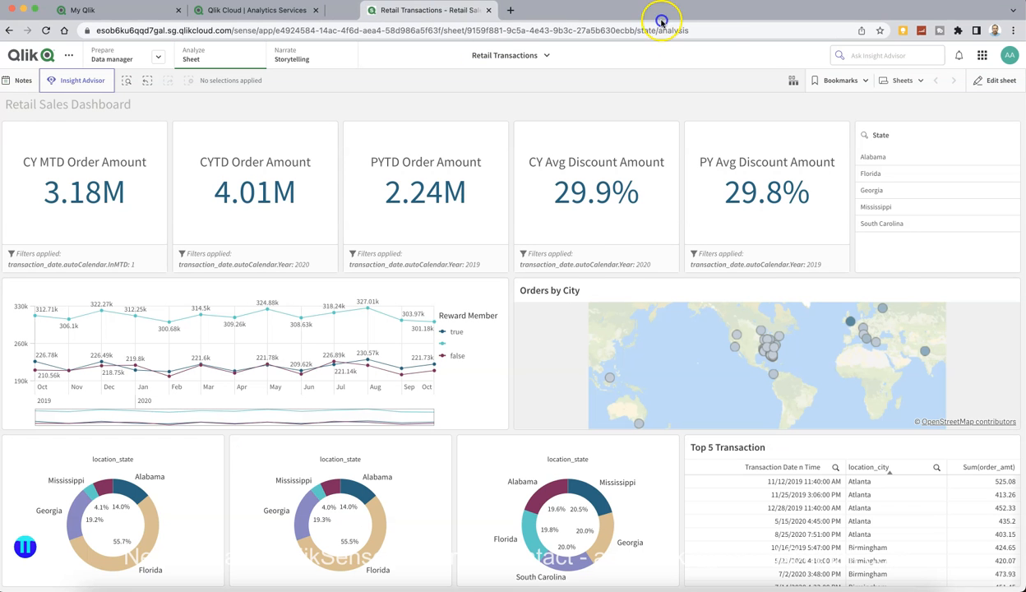
left_click(452, 10)
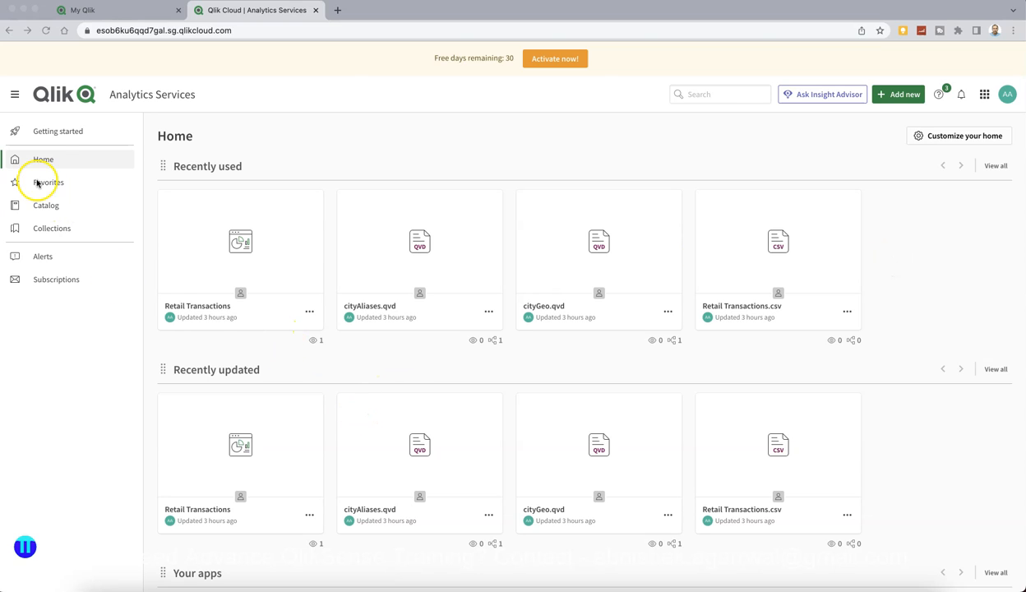
Look through the Getting started page's learning resources, how-to videos and demo apps
left_click(65, 133)
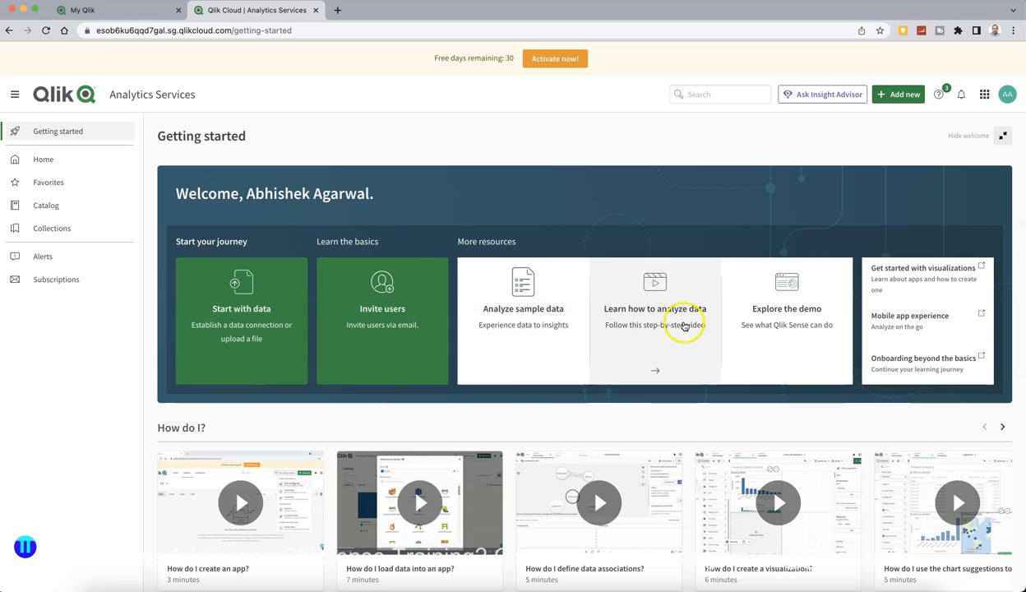
scroll(774, 329, "down", 3)
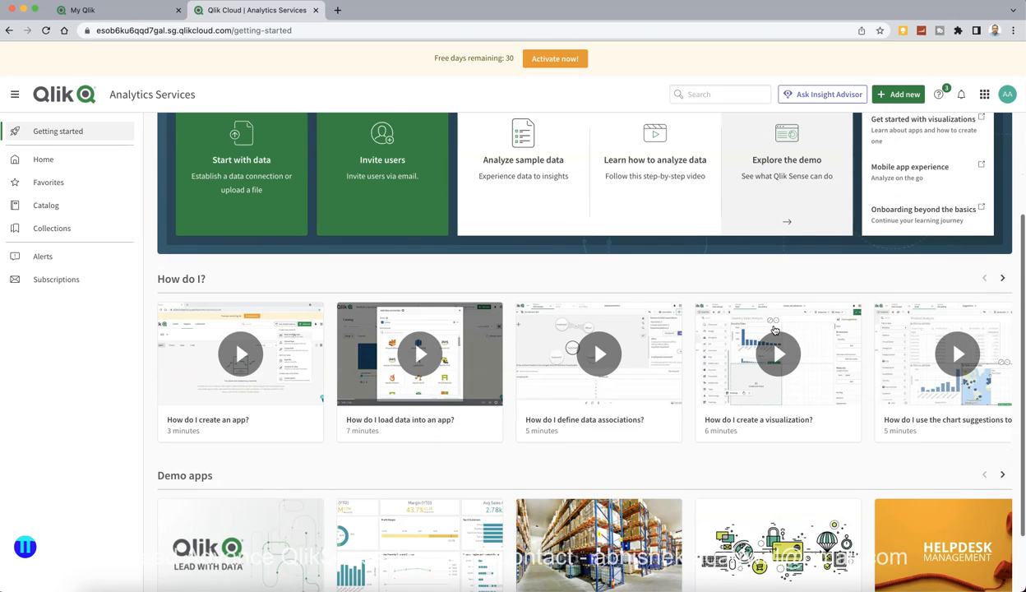
scroll(578, 409, "up", 3)
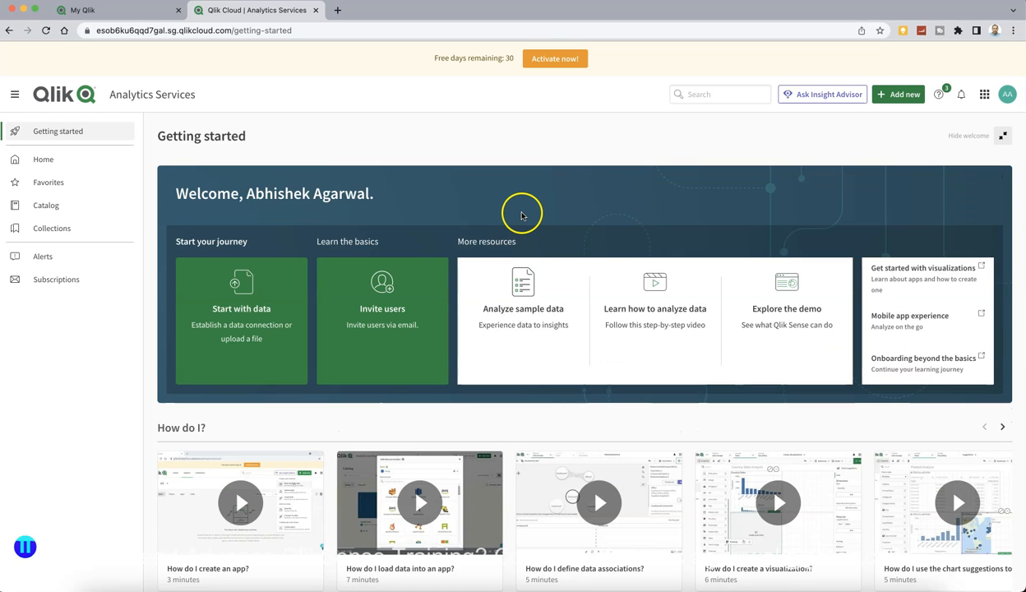
Create an analytics app named Order Summary Dashboard in the Personal space with the description "Summary of All the orders of the company"
left_click(901, 96)
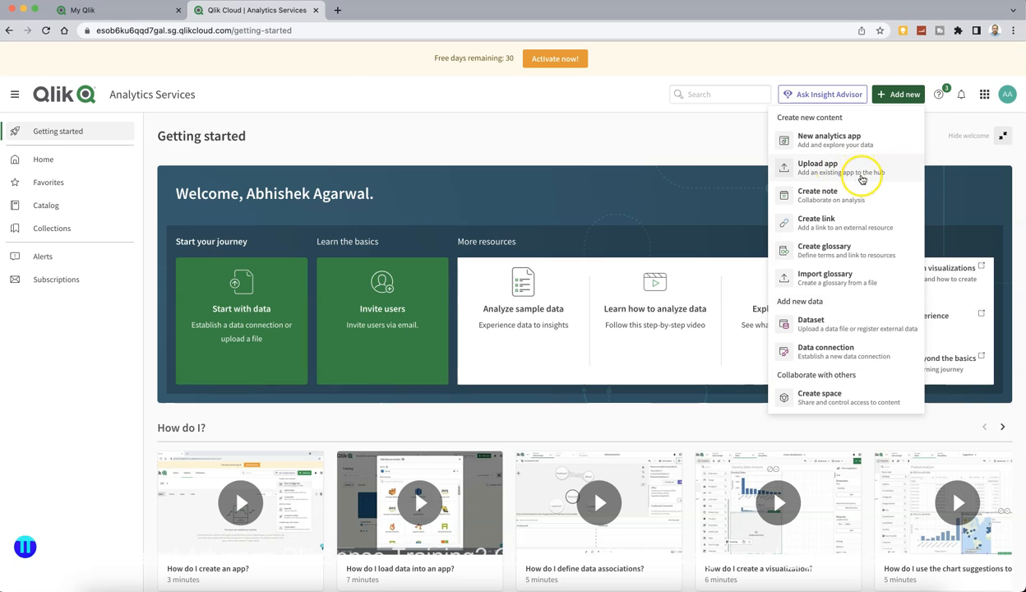
left_click(856, 141)
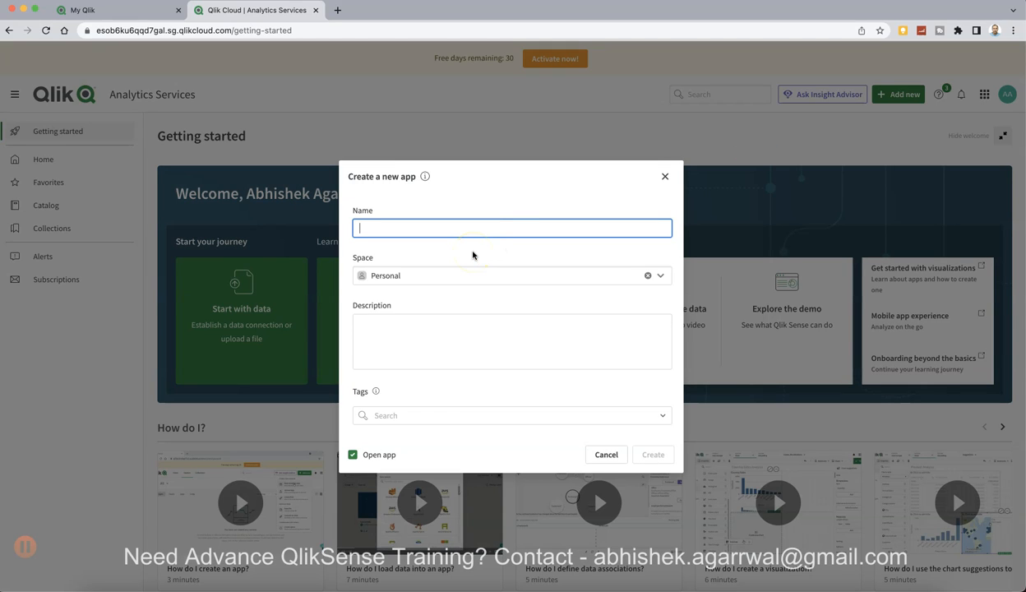
type("Order Summary Dashboard")
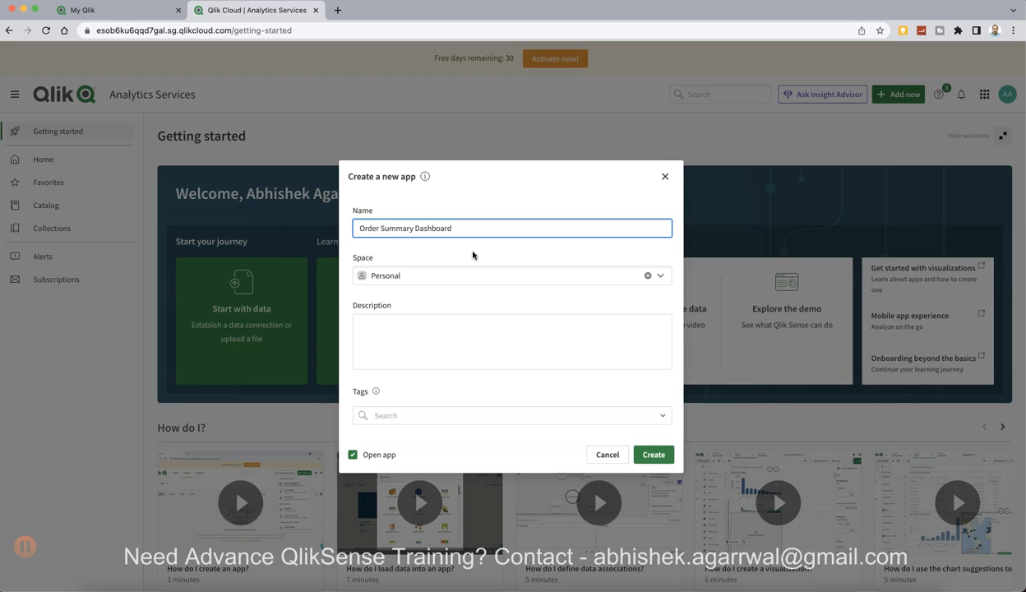
key("Tab")
key("Tab")
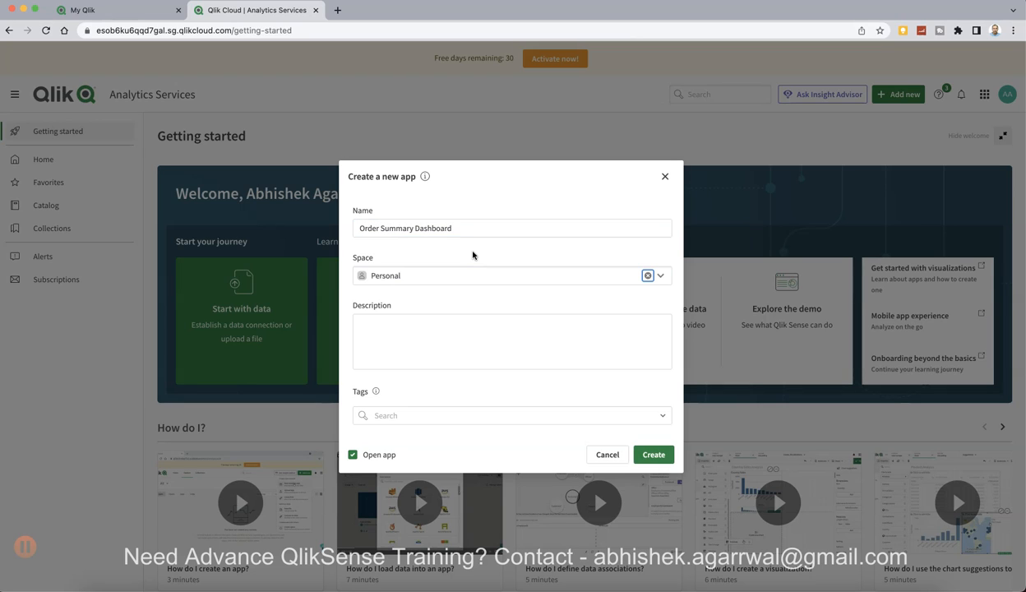
left_click(441, 365)
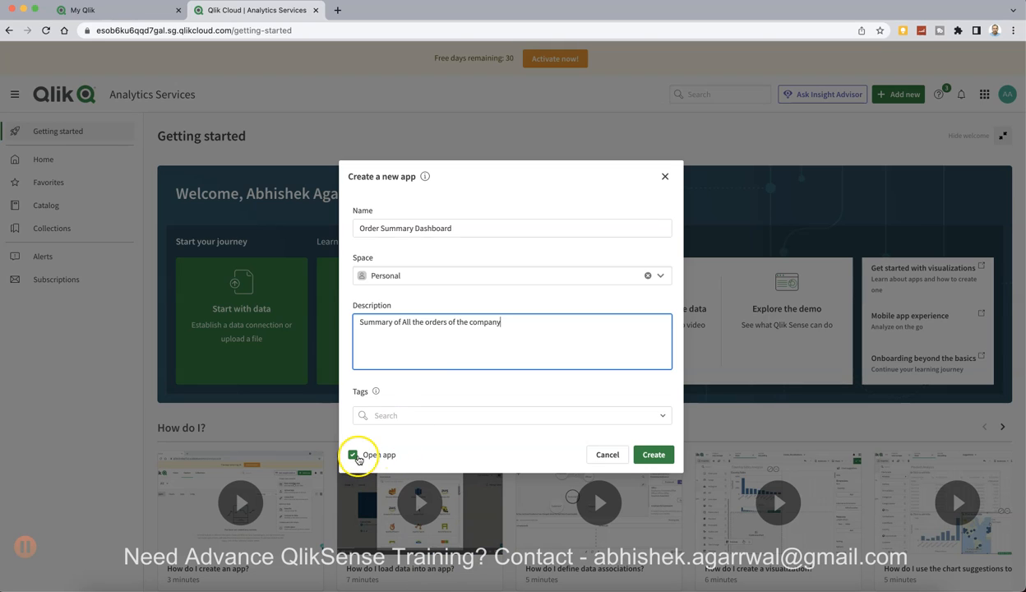
left_click(652, 455)
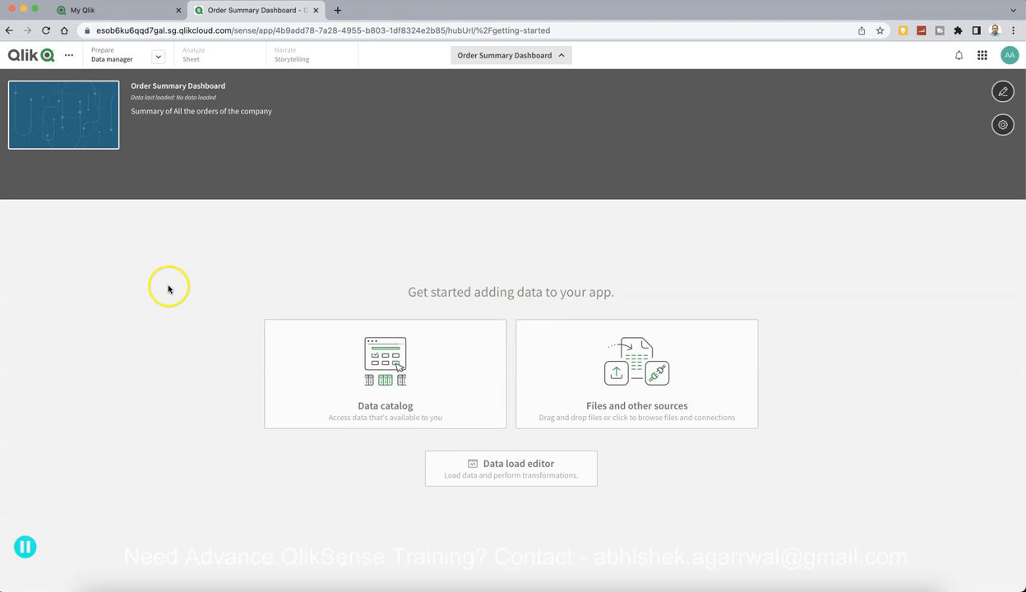
Upload Retail Transactions.csv from the Desktop as the app's data source, replacing the existing file of that name
left_click(408, 417)
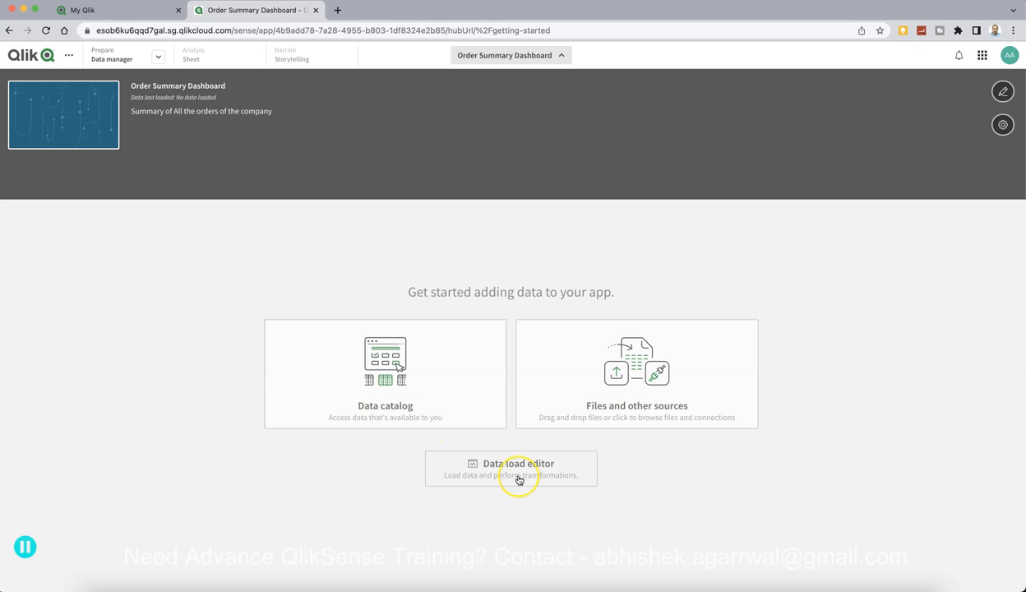
left_click(615, 406)
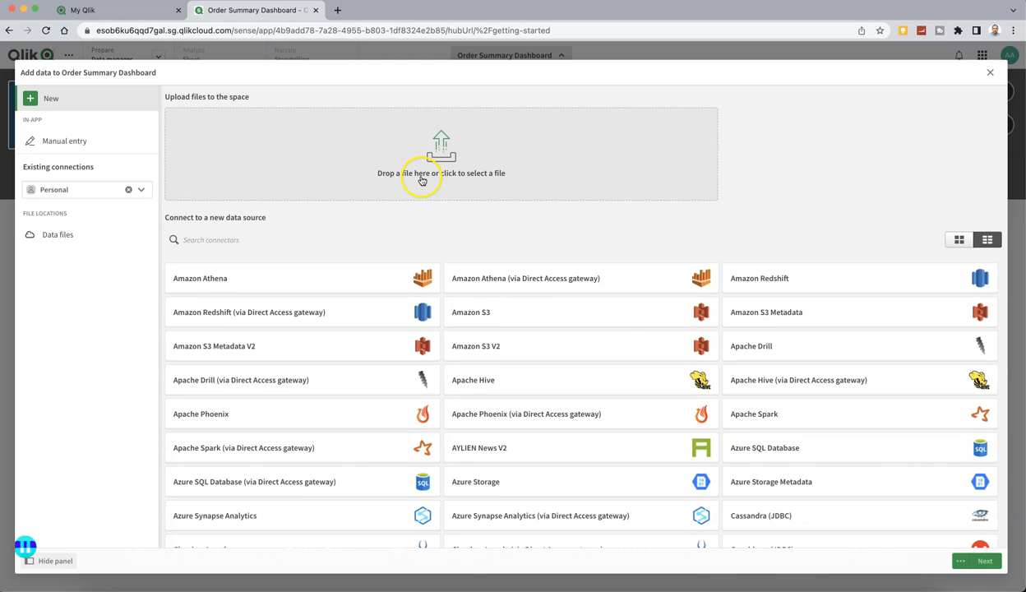
left_click(461, 180)
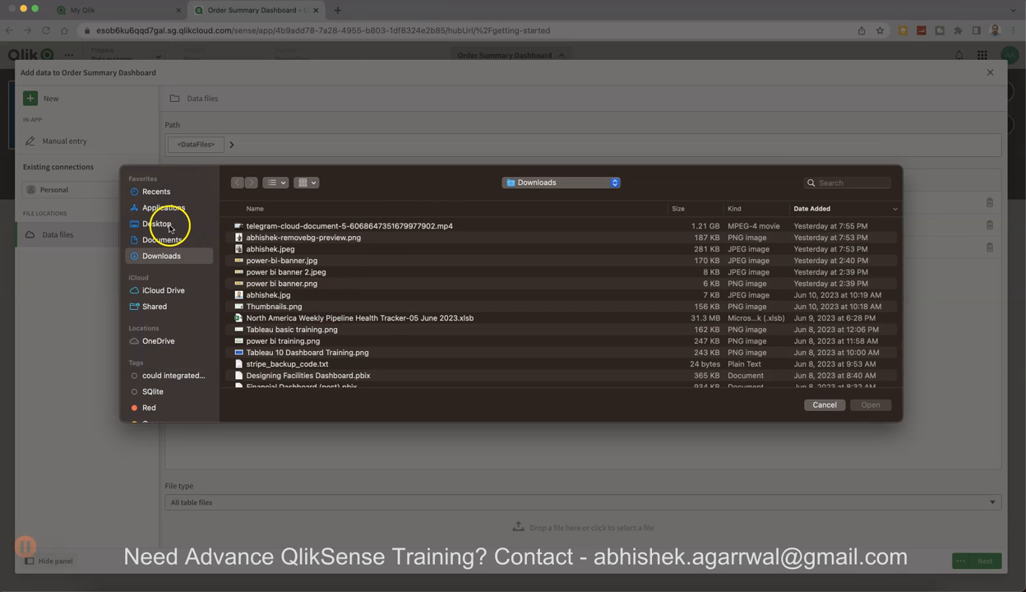
left_click(168, 227)
scroll(304, 295, "down", 15)
scroll(304, 299, "up", 3)
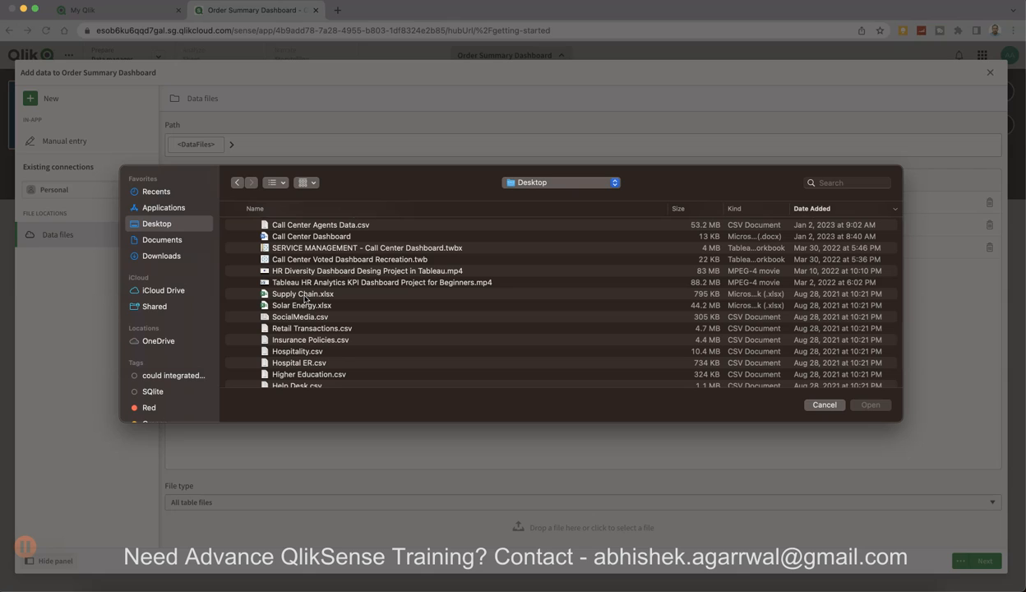
scroll(304, 299, "down", 5)
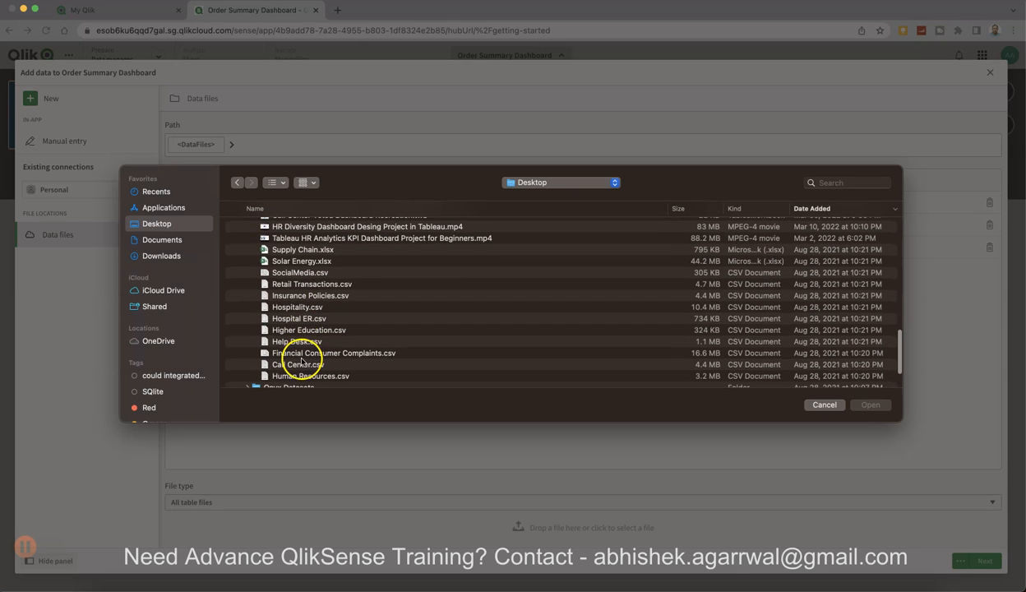
scroll(301, 359, "down", 2)
left_click(311, 255)
double_click(312, 255)
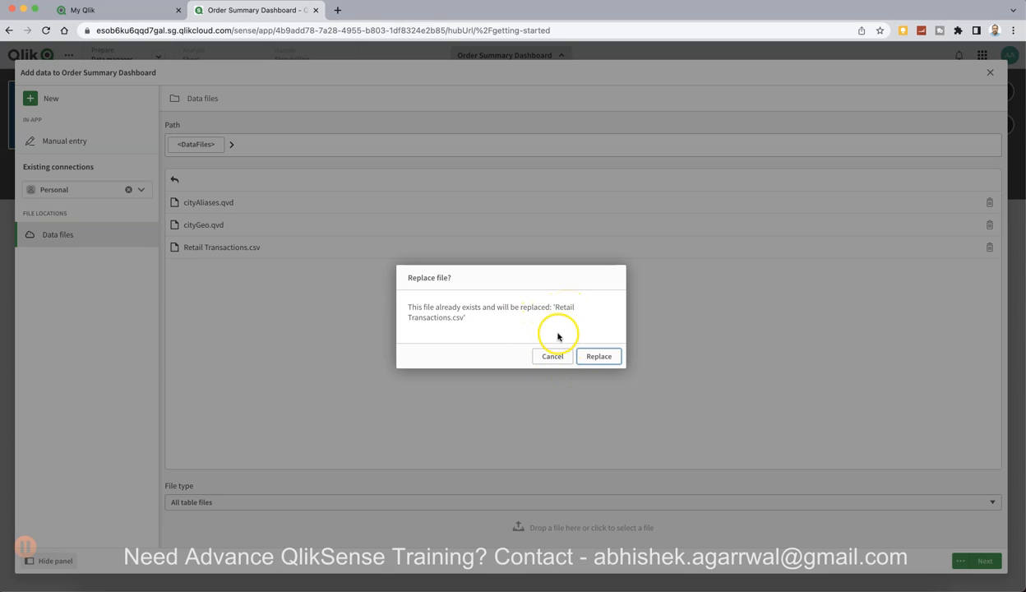
left_click(609, 359)
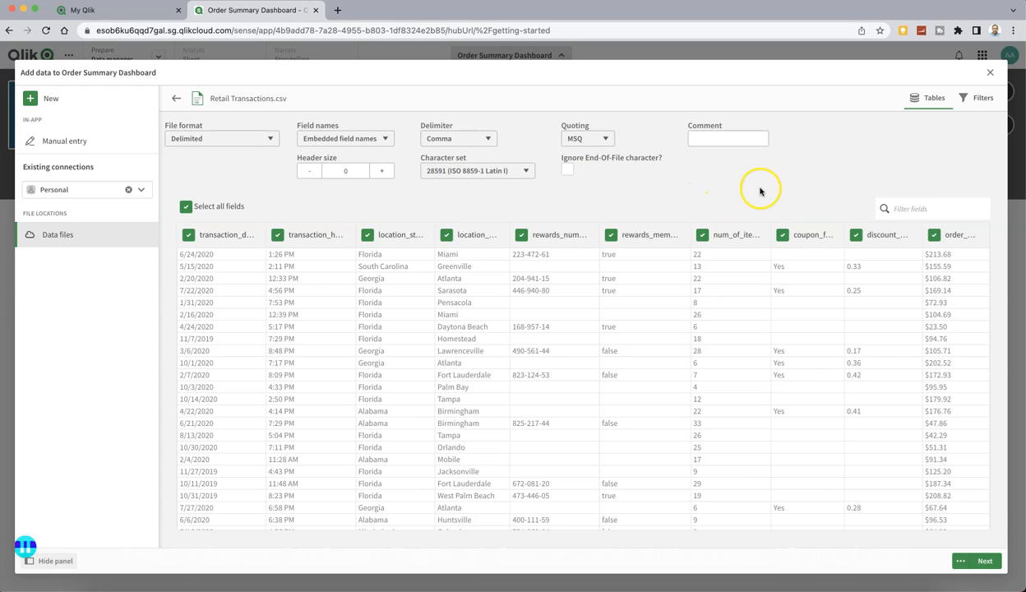
Load all fields of Retail Transactions.csv into the app and open the Data manager
left_click(982, 564)
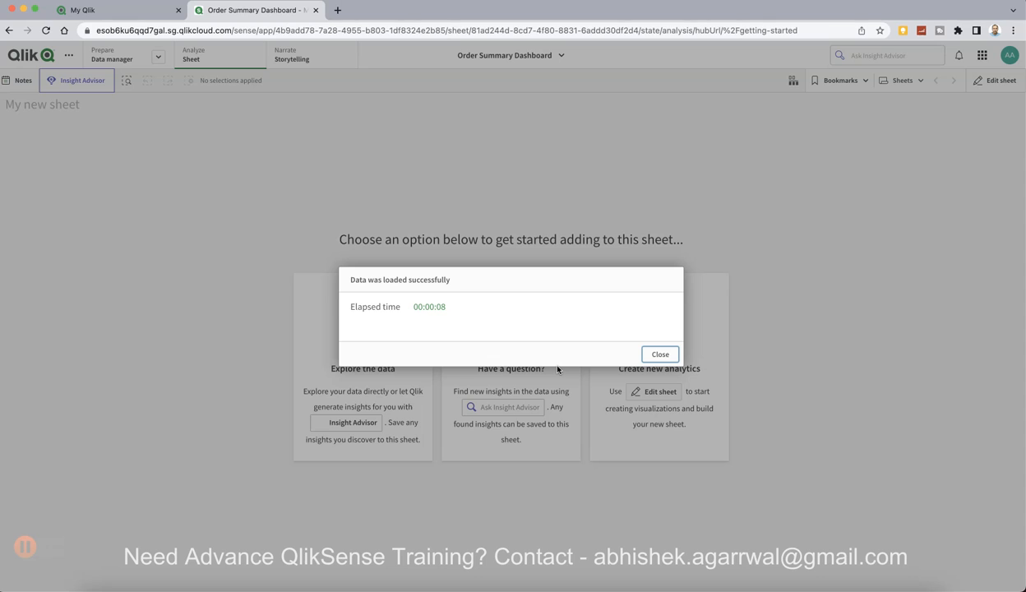
left_click(660, 355)
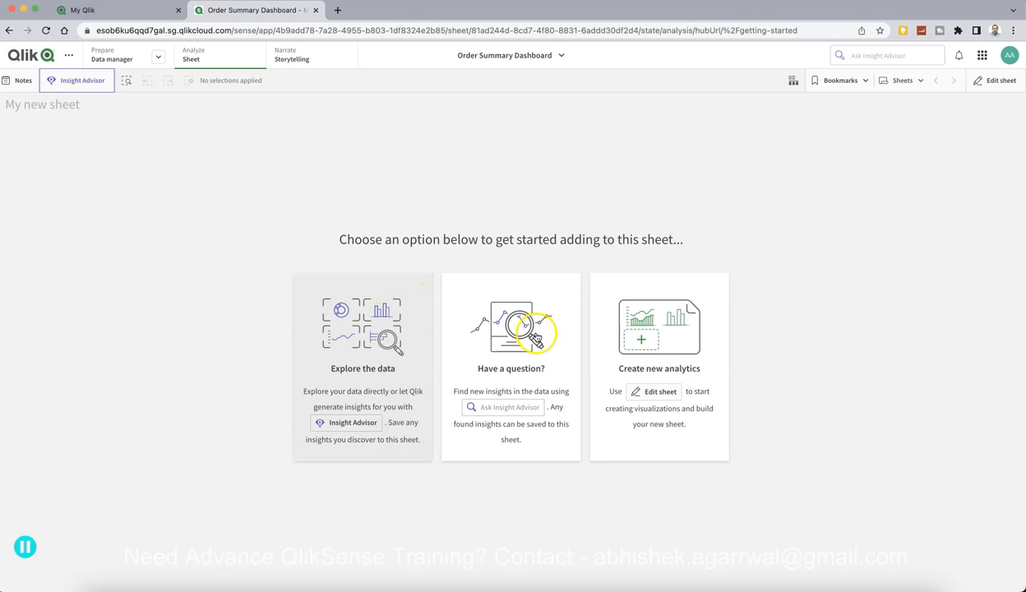
left_click(126, 59)
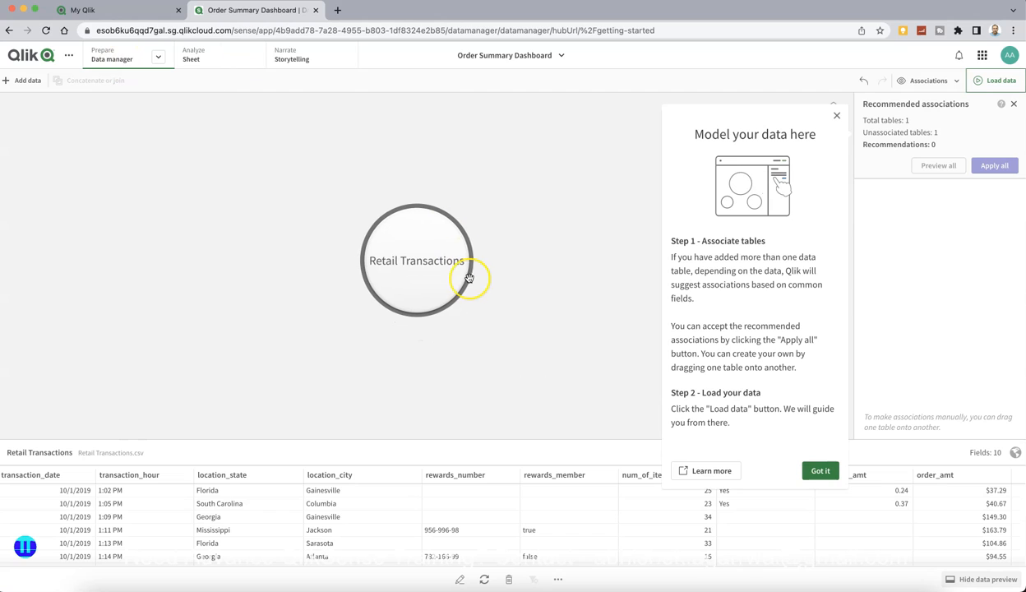
Dismiss the data modelling tips and open the Retail Transactions table for editing
left_click(421, 260)
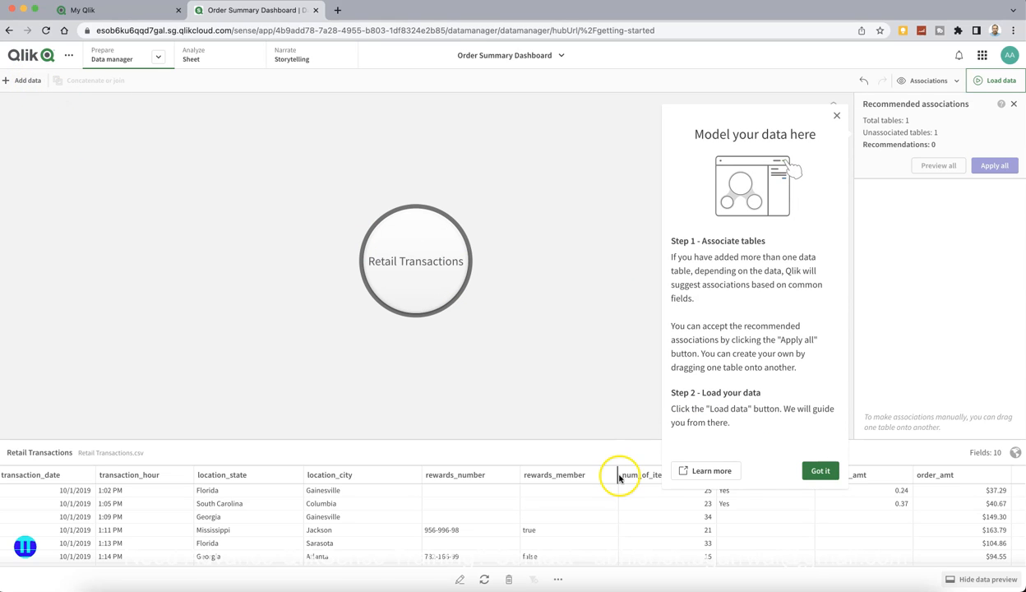
left_click(821, 470)
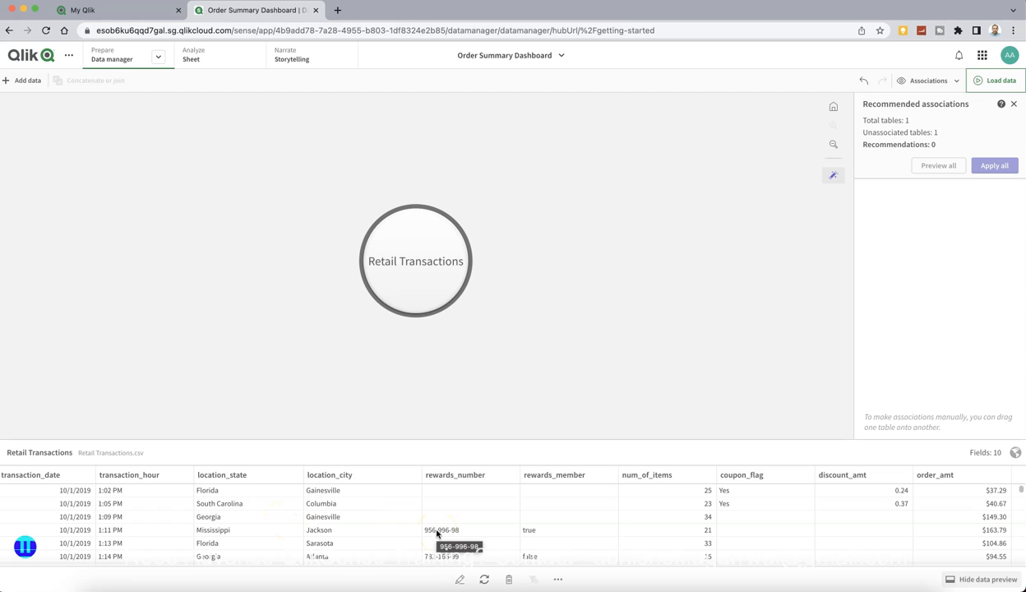
left_click(459, 579)
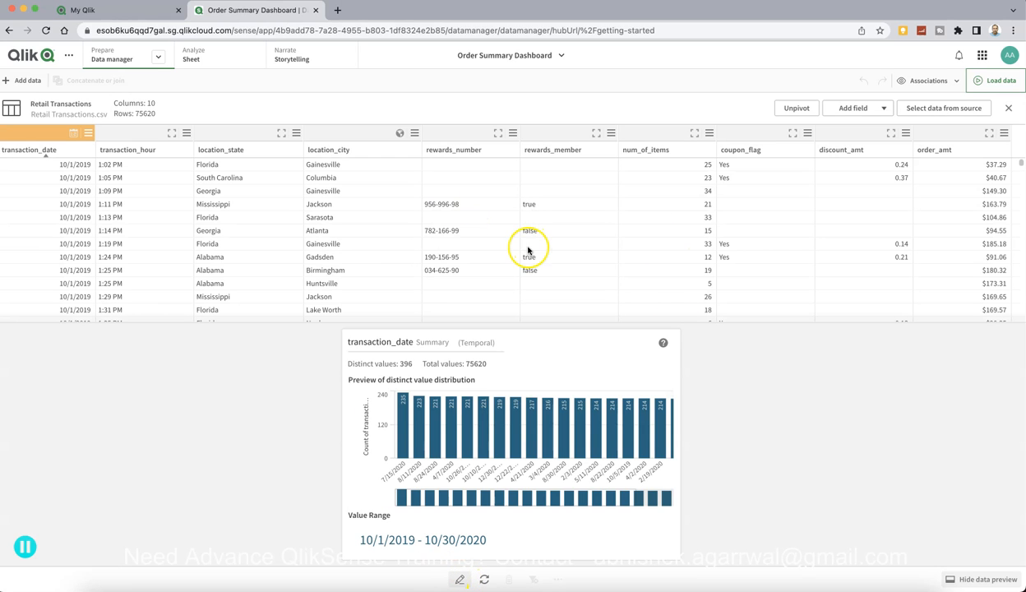
left_click(215, 169)
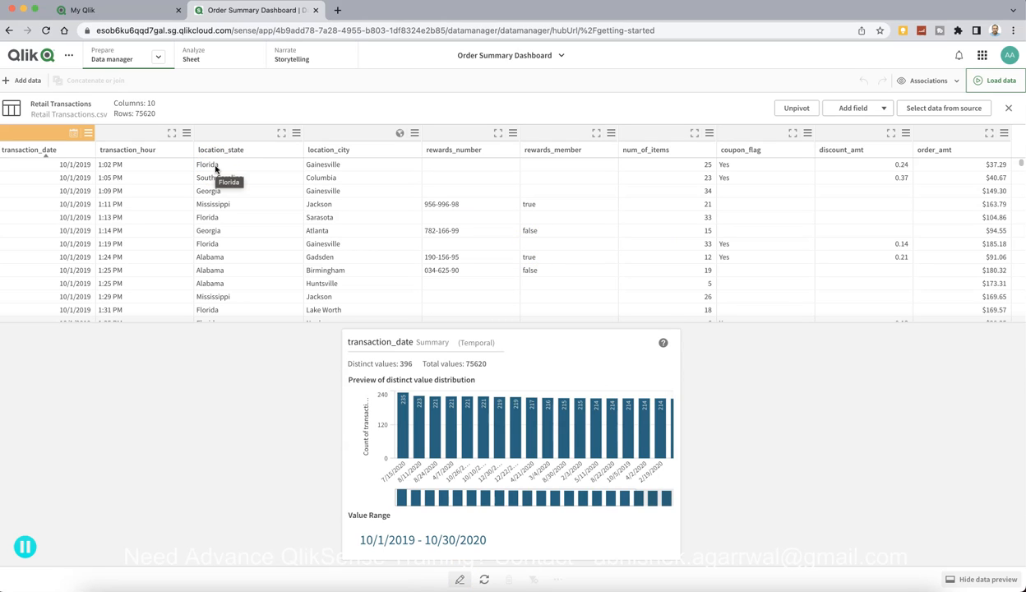
Check which display formats are available for the transaction_date field
left_click(74, 135)
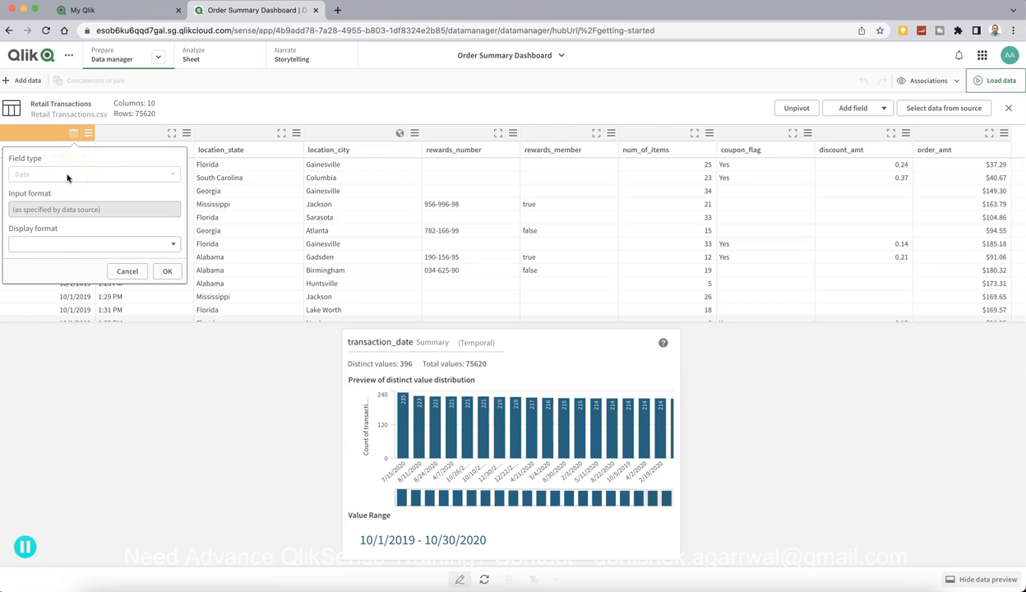
left_click(70, 245)
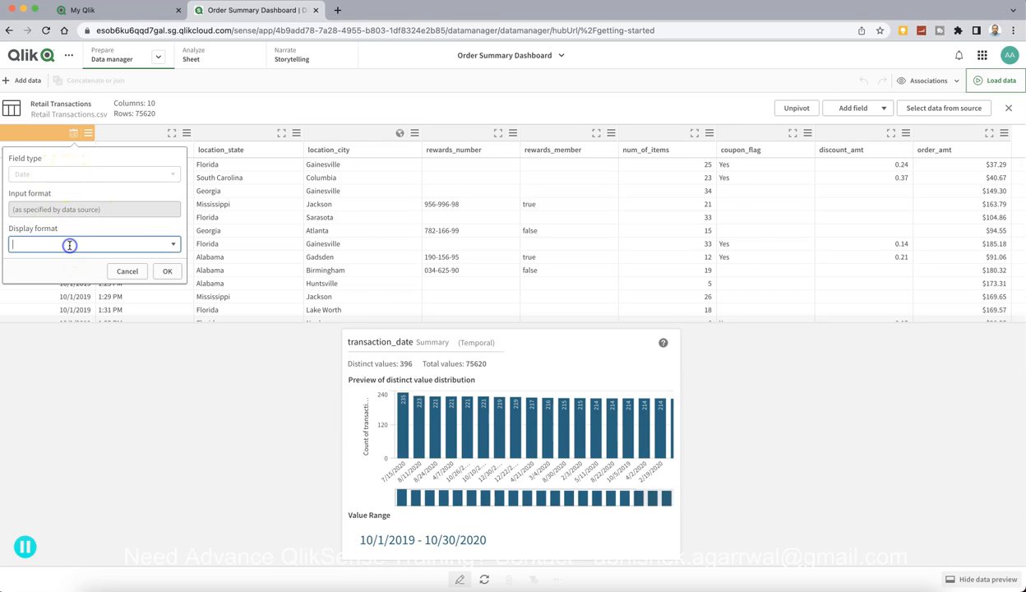
left_click(172, 244)
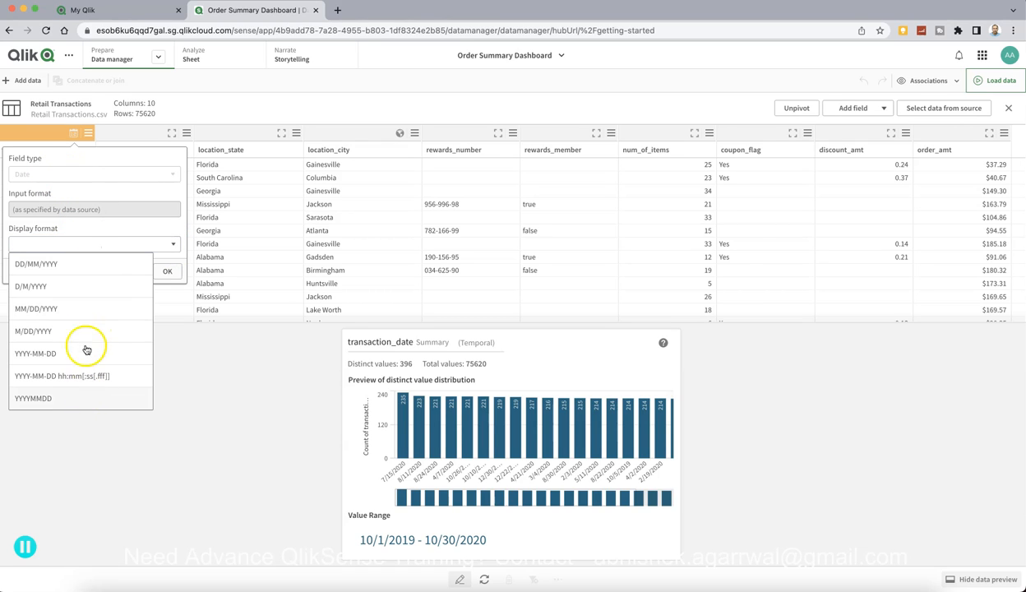
left_click(110, 437)
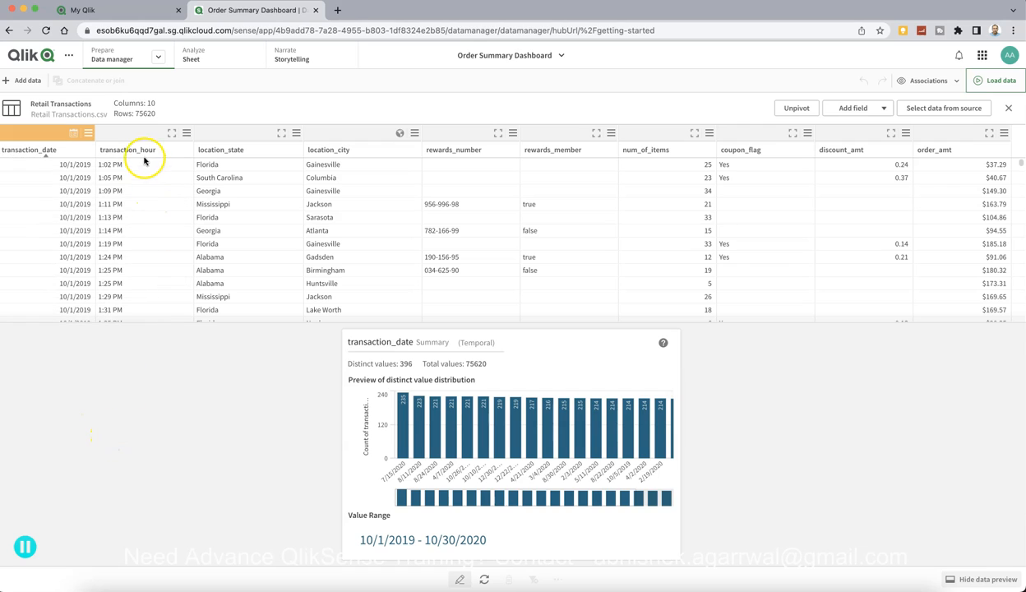
Try to convert the transaction_hour field to a timestamp with input format YYYY-MM-DD hh:mm[:ss[.fff]], and undo the conversion
left_click(171, 134)
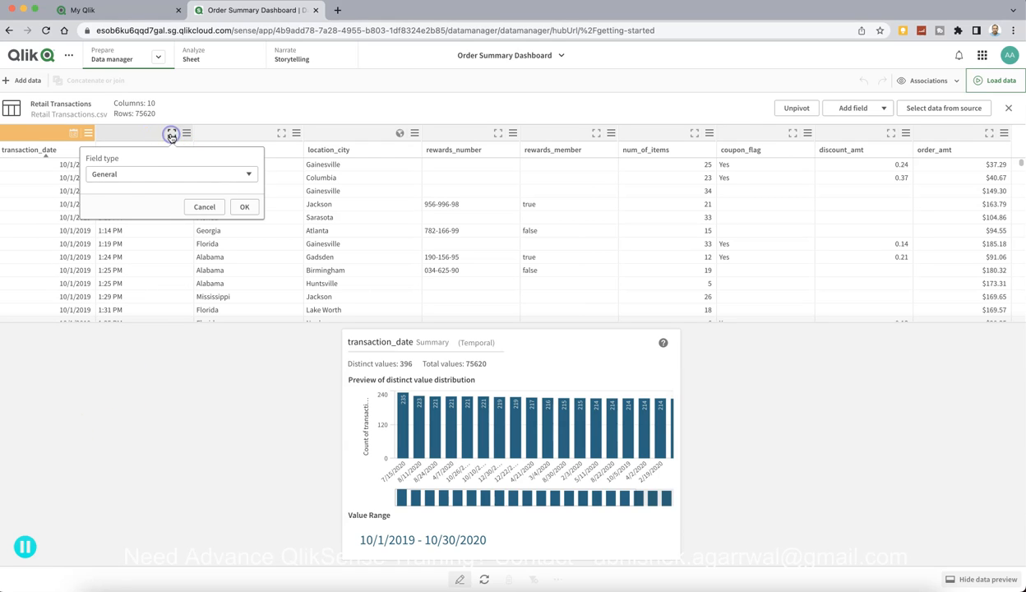
left_click(122, 171)
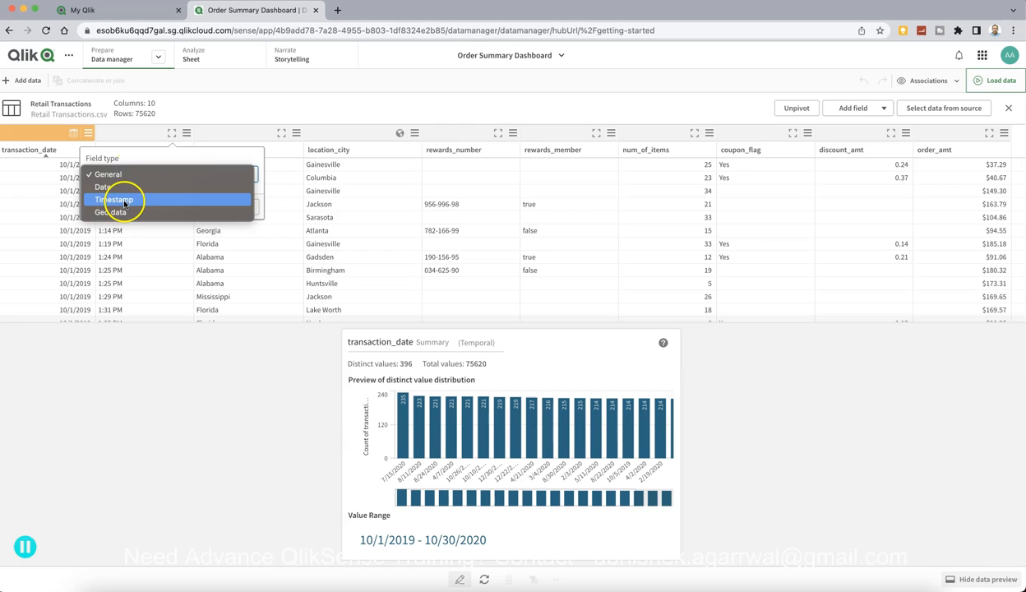
left_click(145, 380)
left_click(150, 177)
left_click(142, 198)
left_click(138, 208)
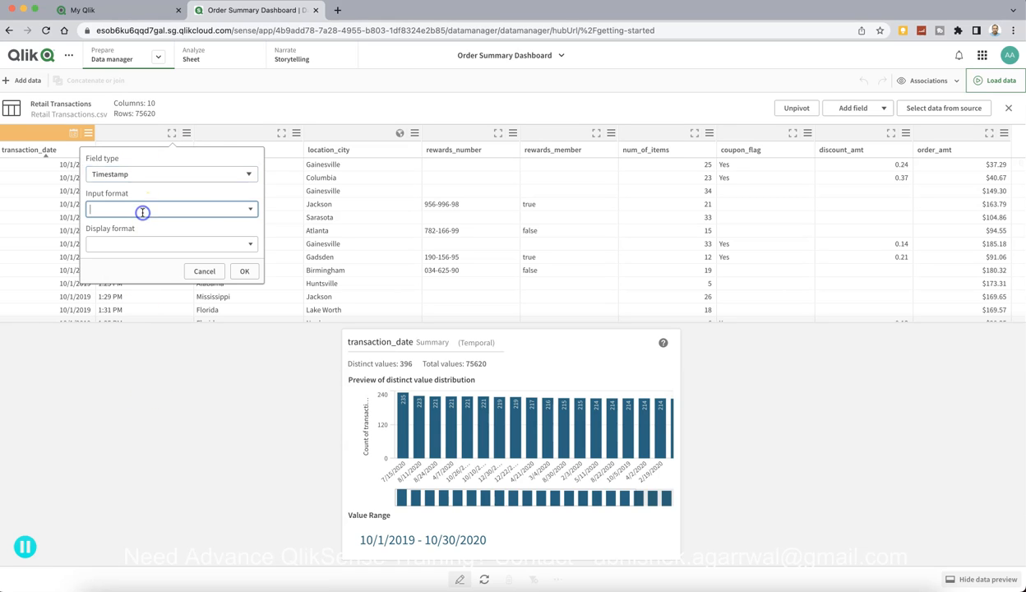
left_click(253, 209)
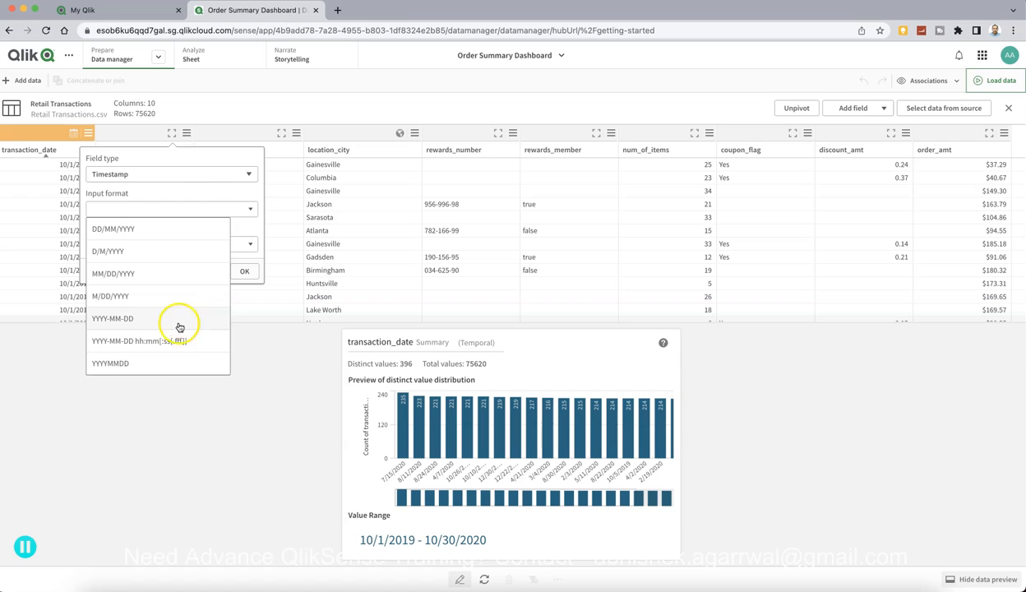
left_click(179, 339)
left_click(252, 241)
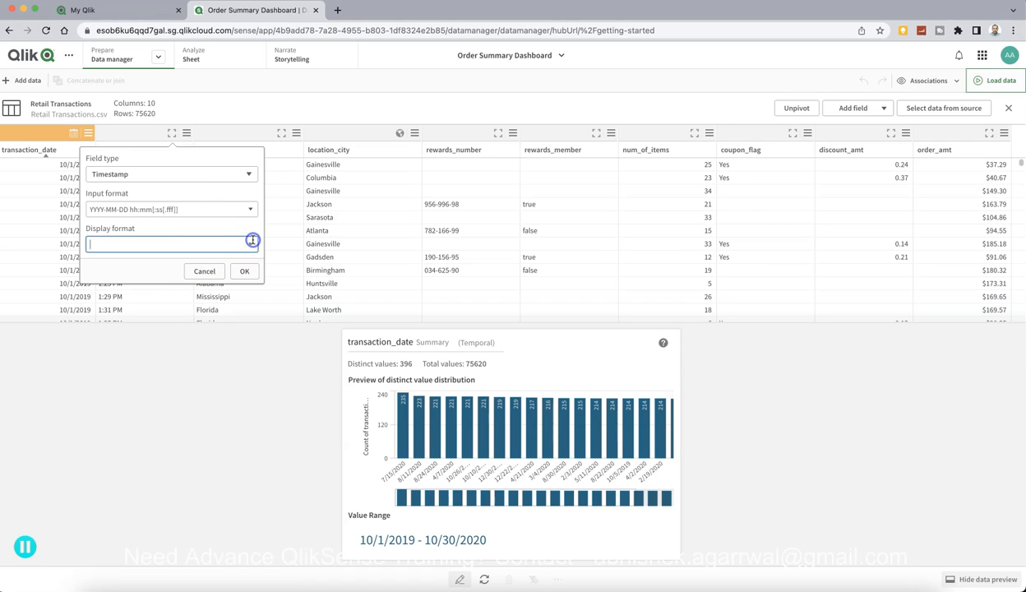
left_click(252, 241)
left_click(170, 370)
left_click(244, 271)
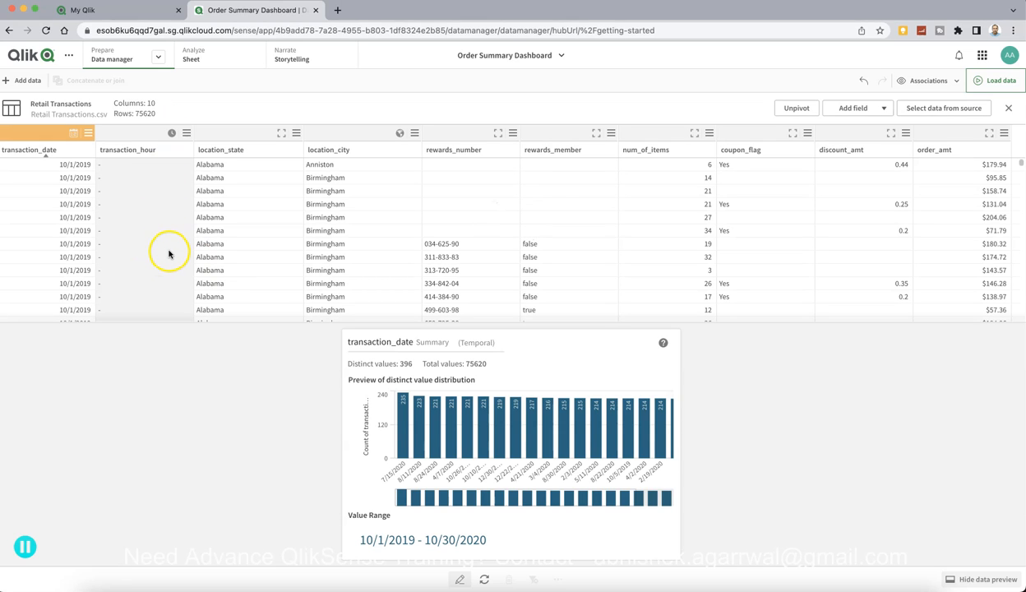
left_click(863, 84)
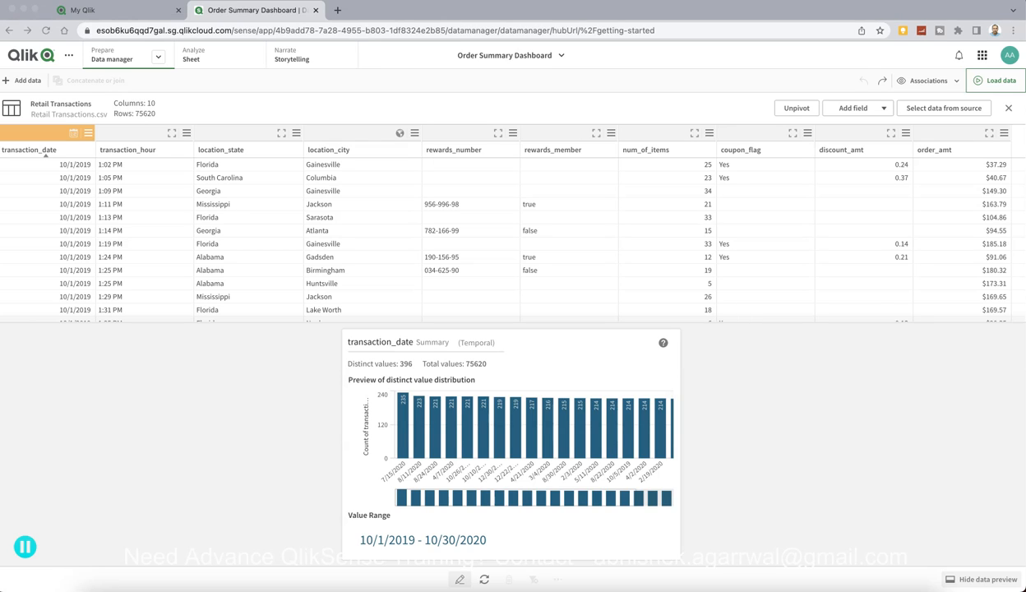
Start a calculated field in the Retail Transactions table and name it nTransaction_Hour
left_click(860, 109)
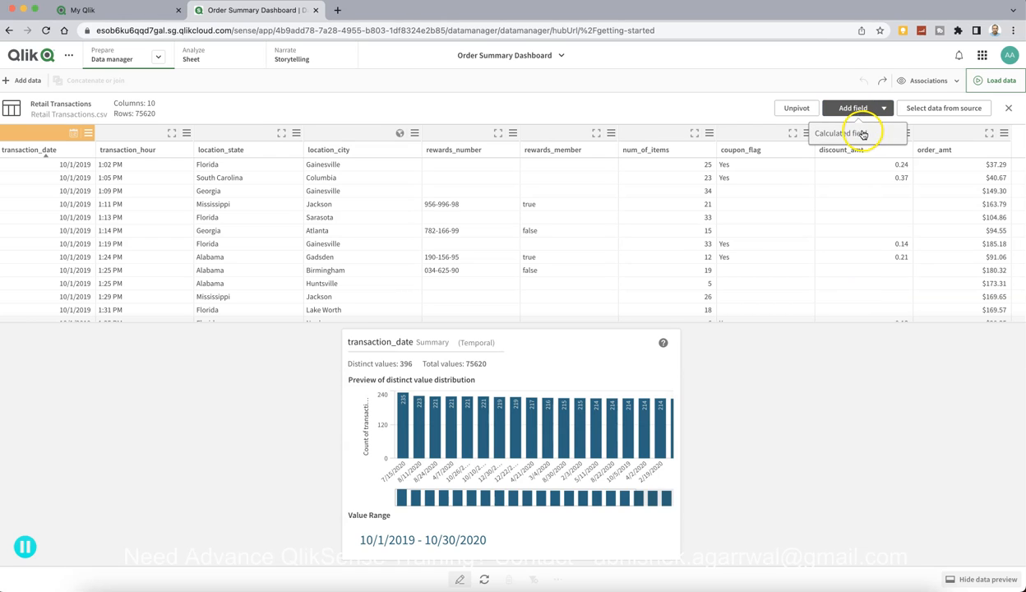
left_click(861, 133)
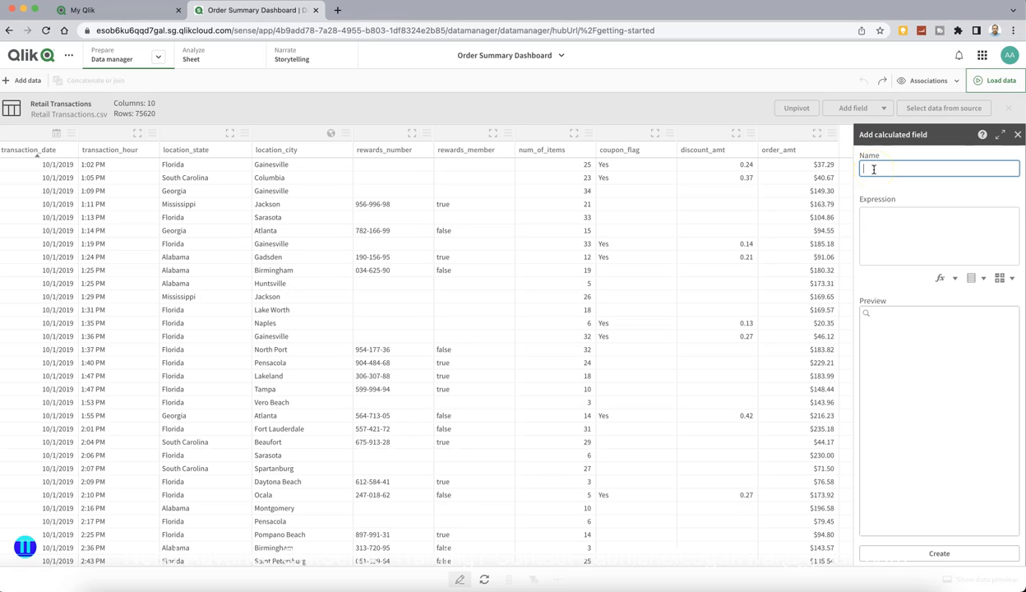
type("Transaction")
type("_Hour")
type("n")
left_click(880, 233)
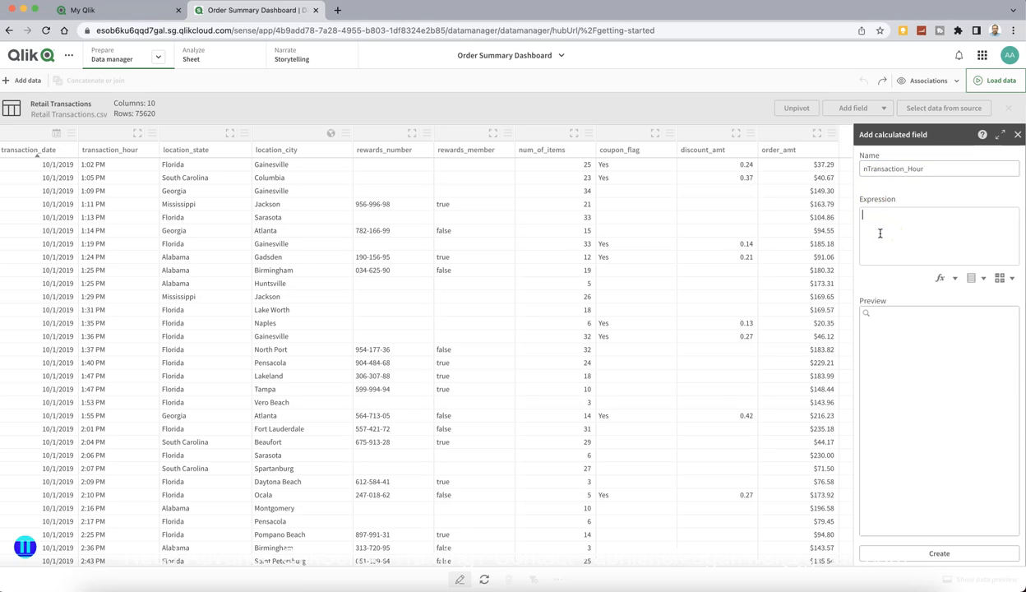
Define the field's expression as Time#(transaction_hour,'hh:mm TT') and create the field
type("tran")
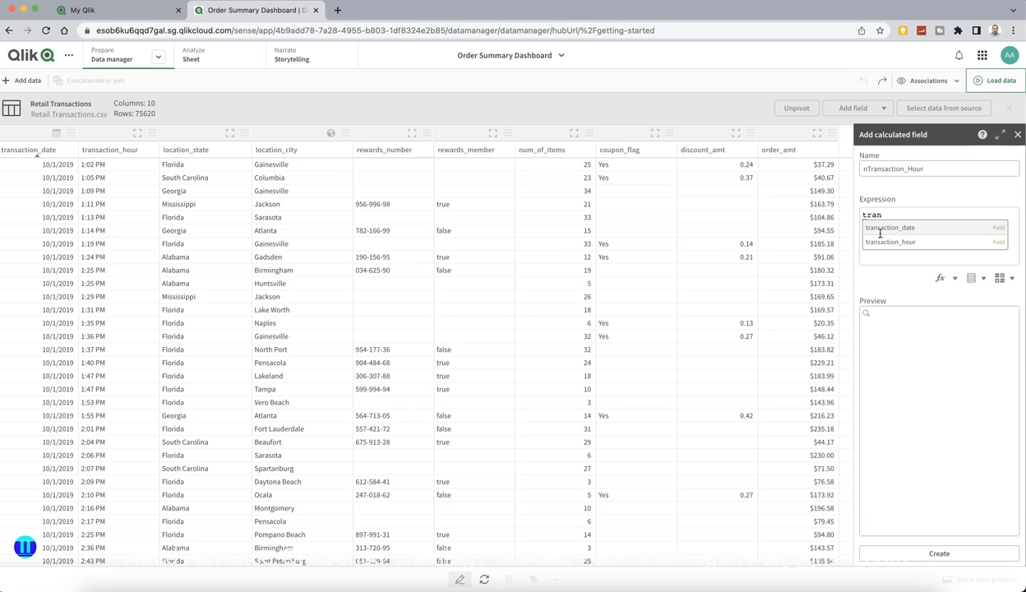
left_click(888, 242)
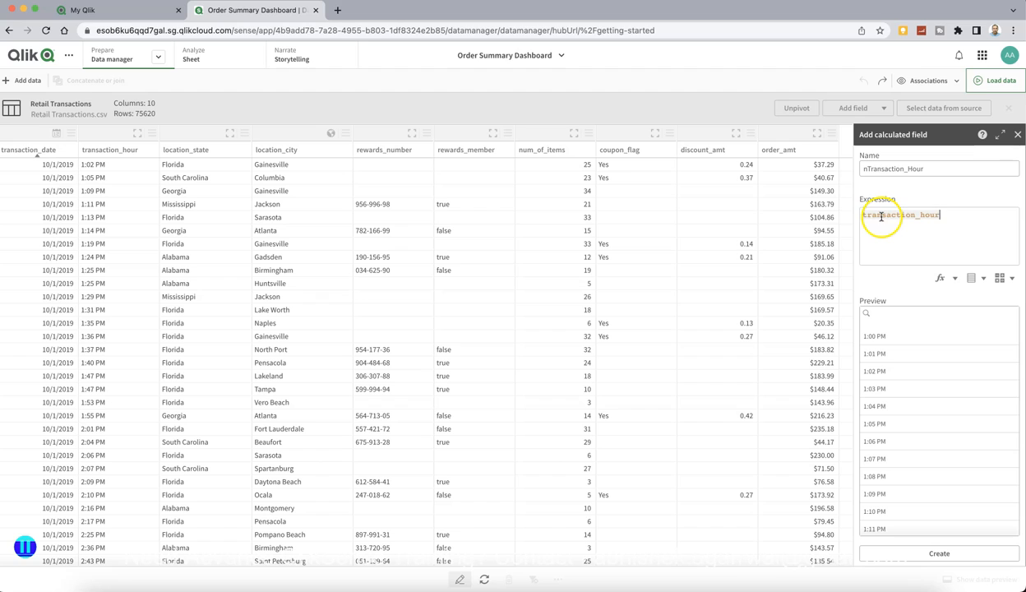
key("Home")
type("Time#(")
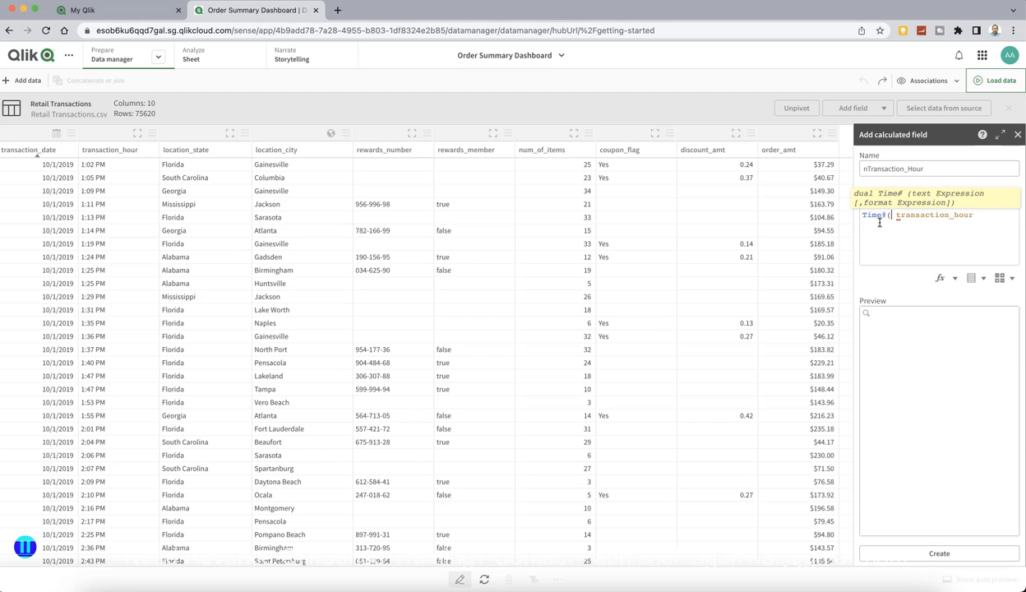
key("BackSpace")
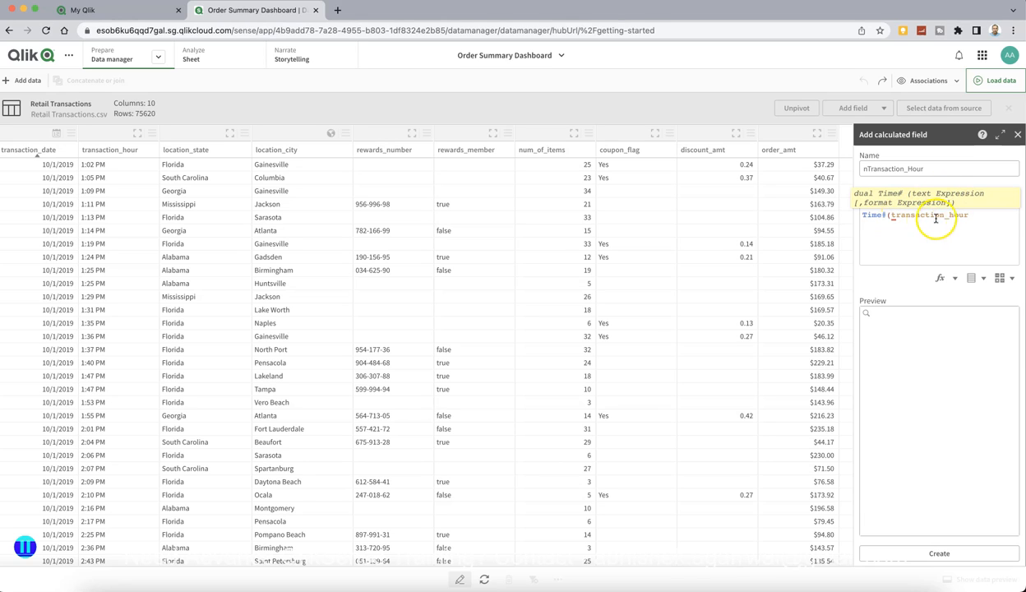
left_click(980, 214)
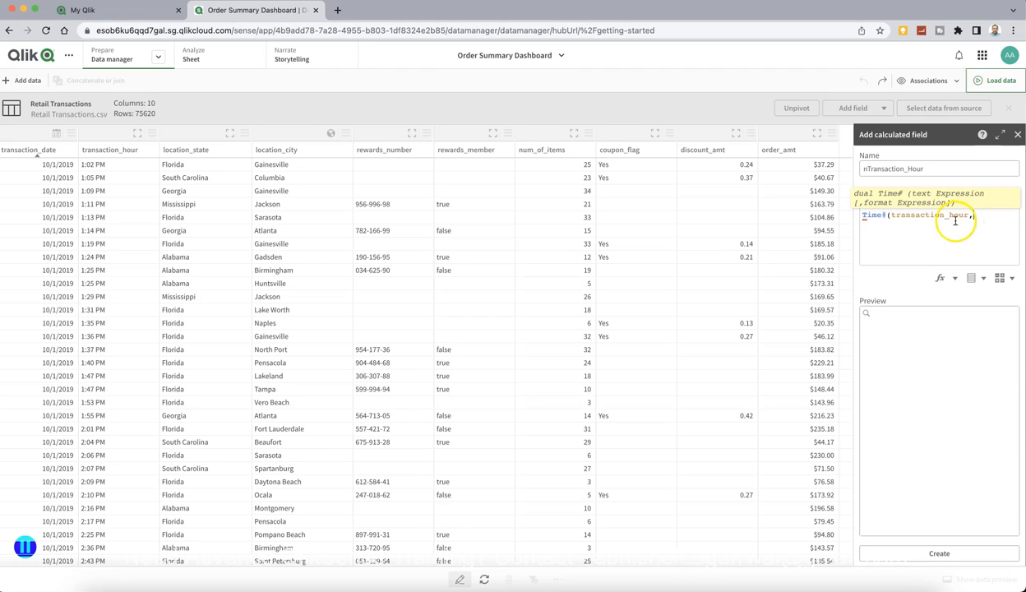
type("'hh:mm")
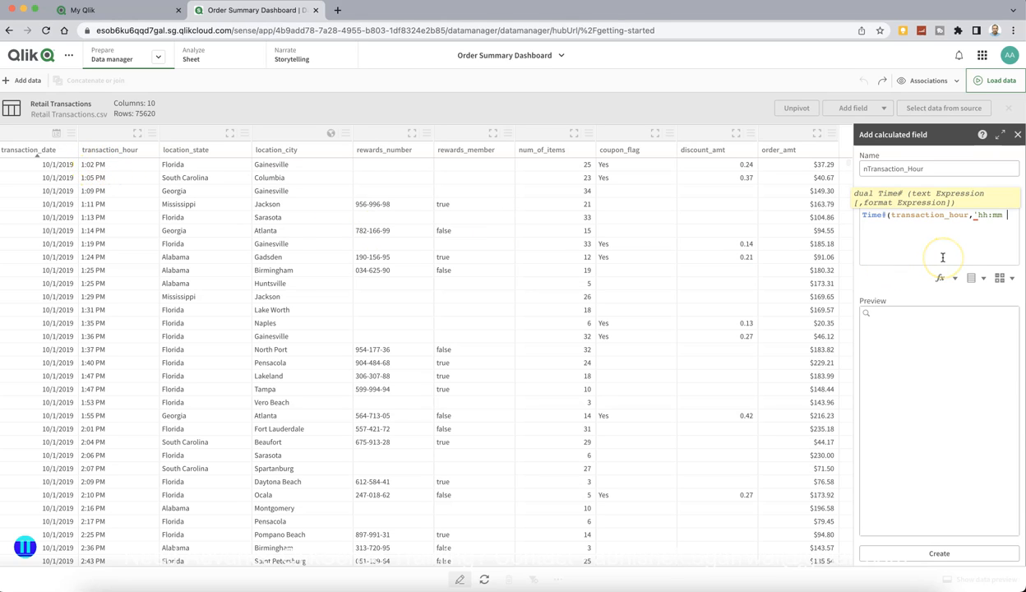
type(" TT')")
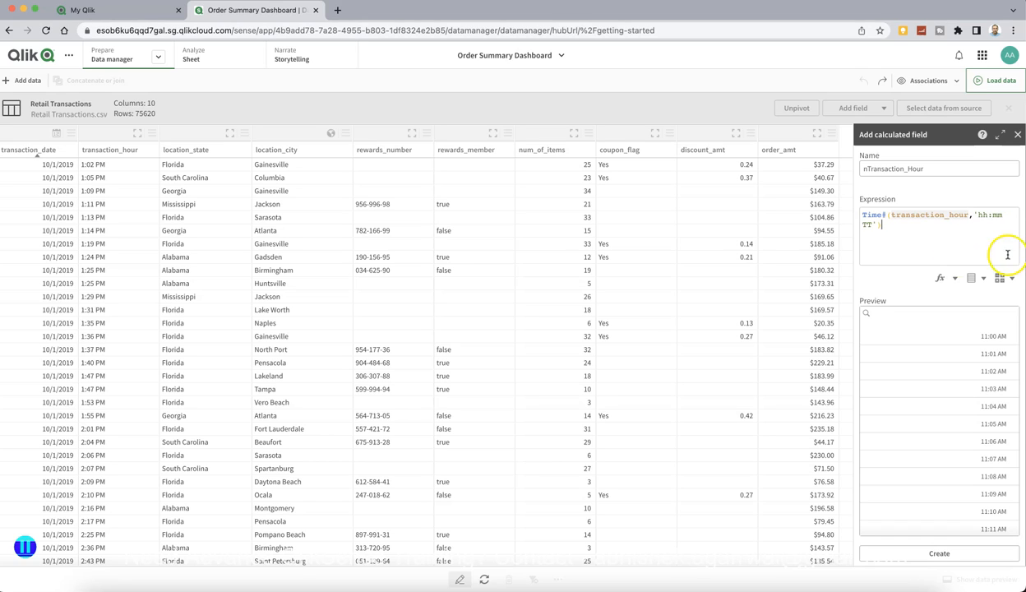
left_click_drag(978, 215, 894, 221)
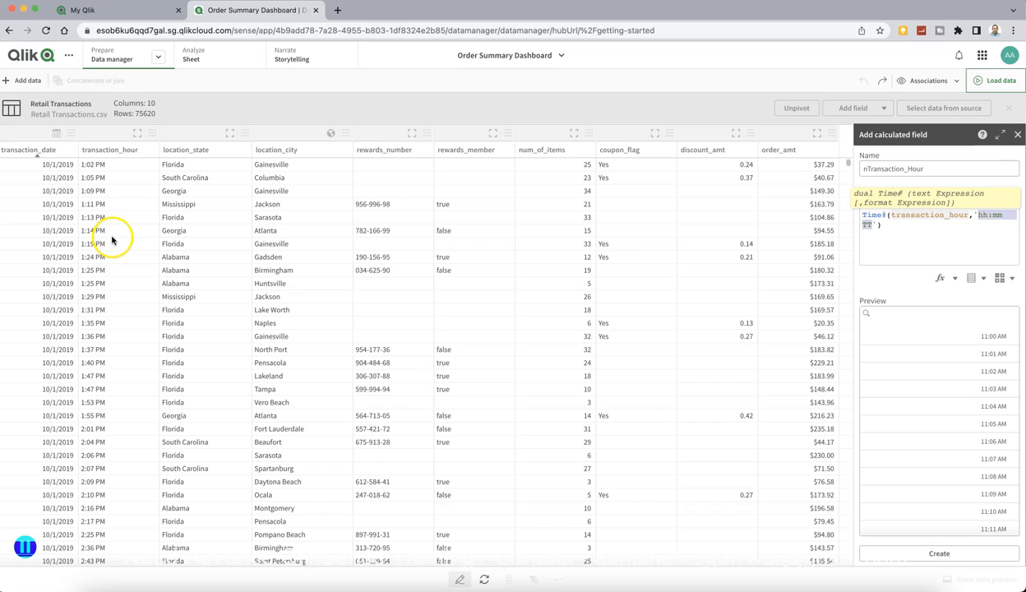
left_click(900, 226)
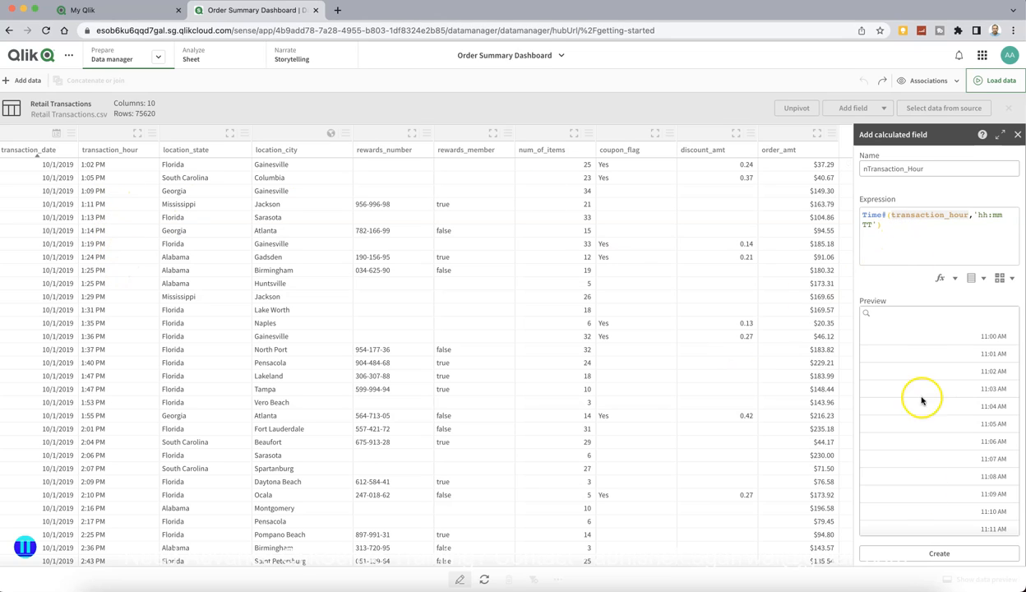
left_click(945, 553)
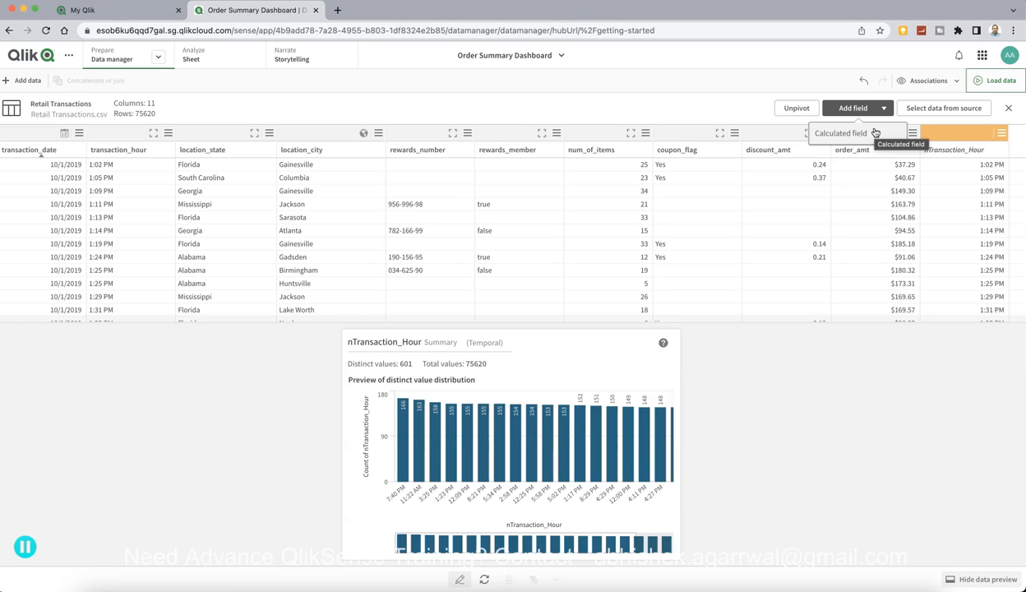
Start another calculated field and name it "nTransaction Date n Time"
left_click(875, 133)
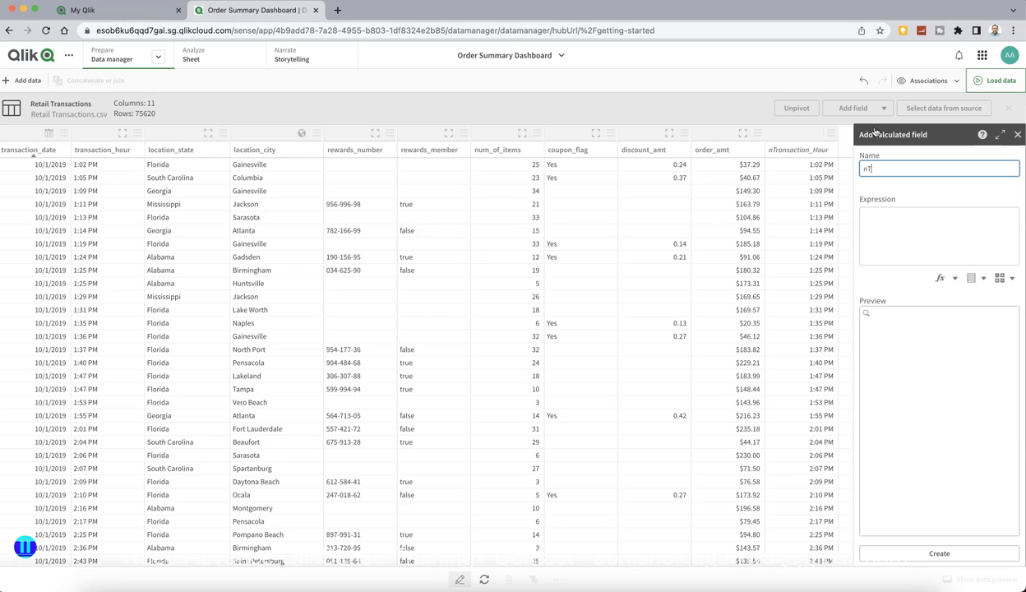
type("nTransactiioin")
key("BackSpace")
key("BackSpace")
key("BackSpace")
type("on Date n Time")
key("Tab")
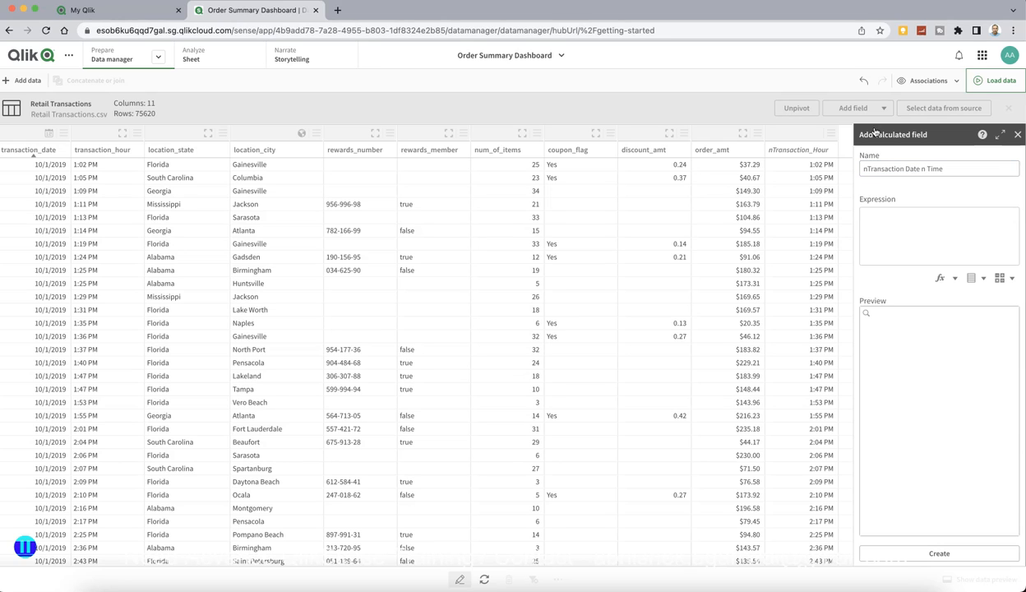
Enter Date#(transaction_date,'MM/DD/YYYY') as the expression of the new date and time field
type("Date#(")
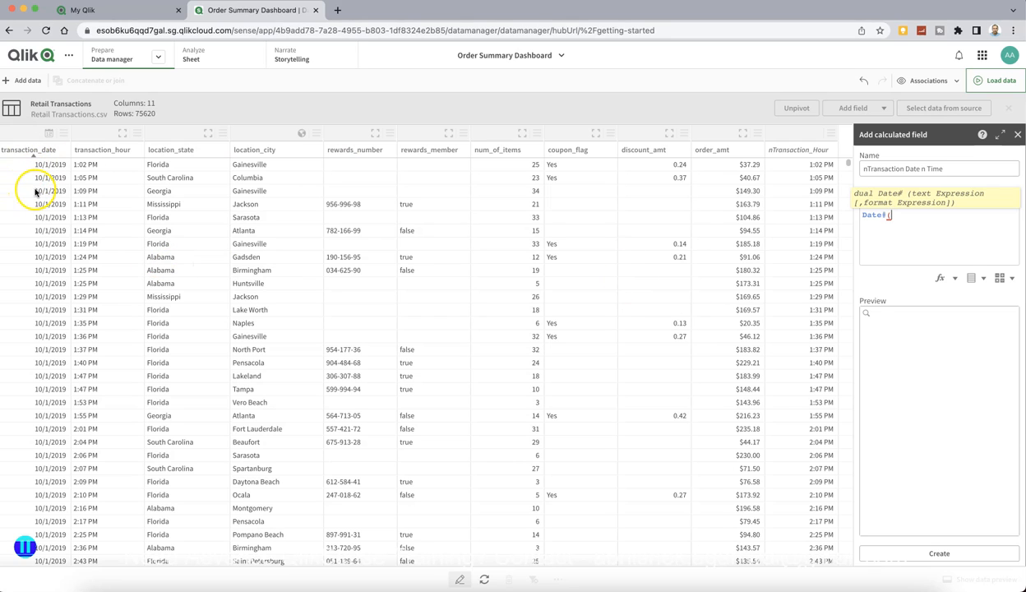
type("transaction")
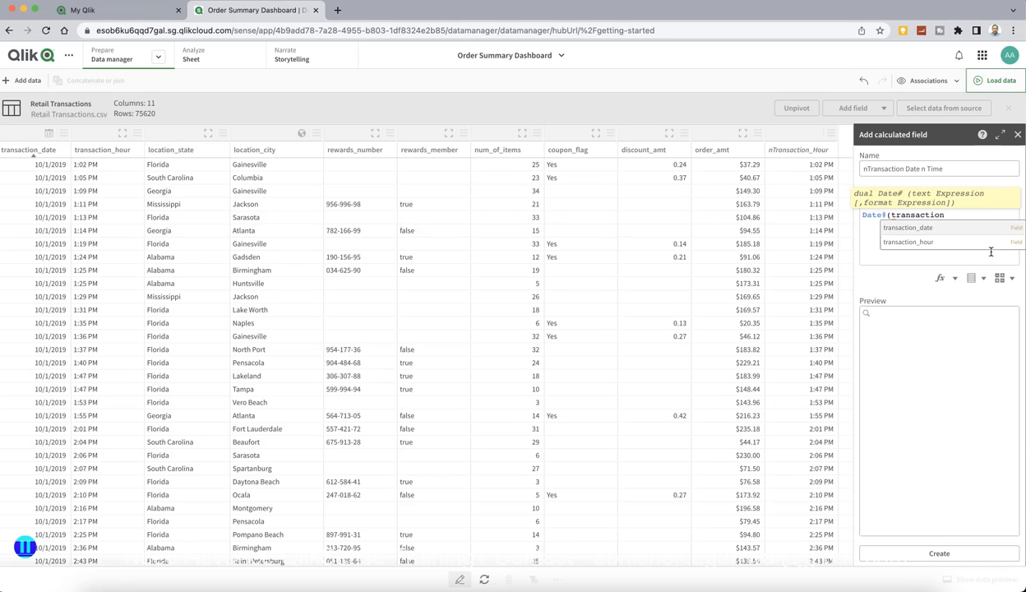
key("Return")
type(",'MM/DD/Y")
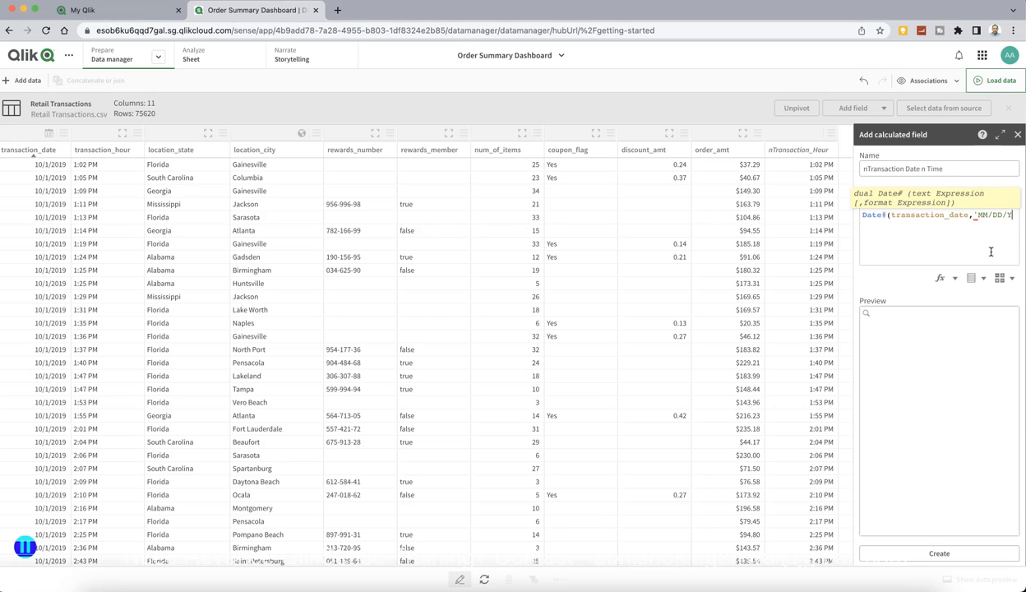
type("YYY')")
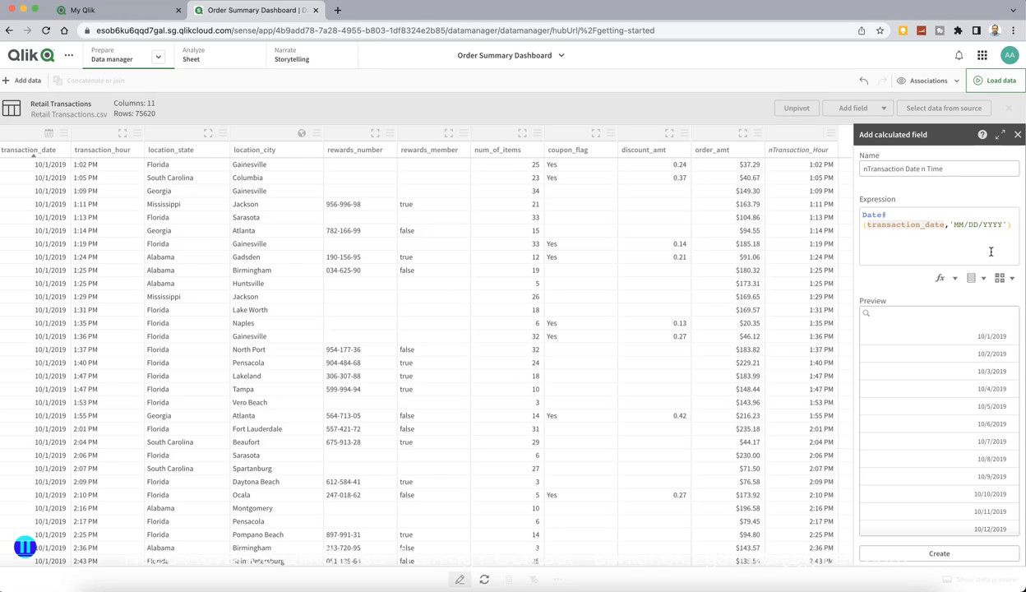
Wrap the date conversion in the new field's expression in a Timestamp function, leaving its parenthesis open for a time part
key("super+Left")
key("Up")
type("(")
key("Left")
key("Left")
type("Timestam")
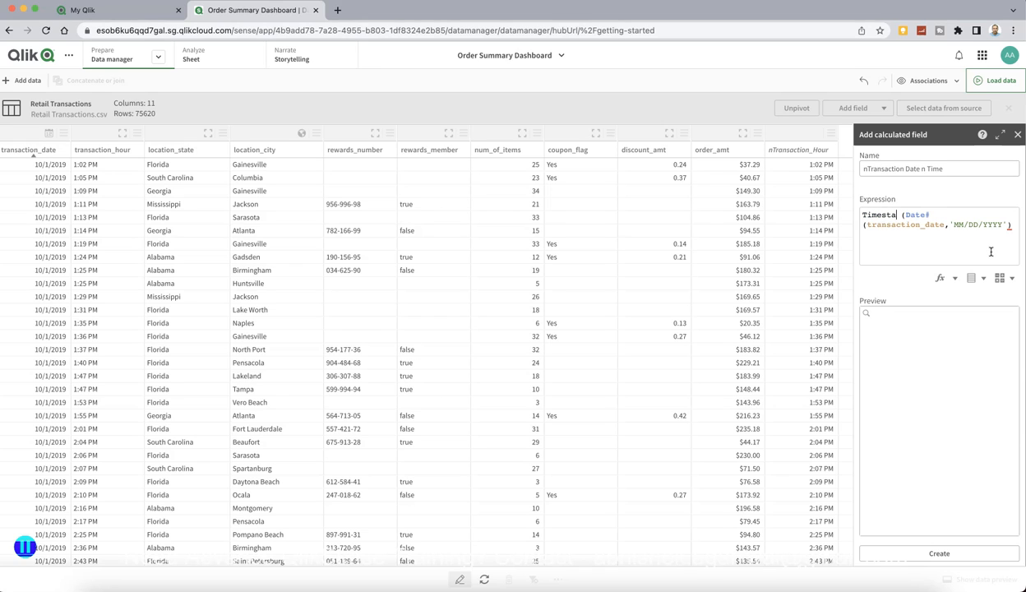
key("Return")
key("BackSpace")
key("Down")
key("Down")
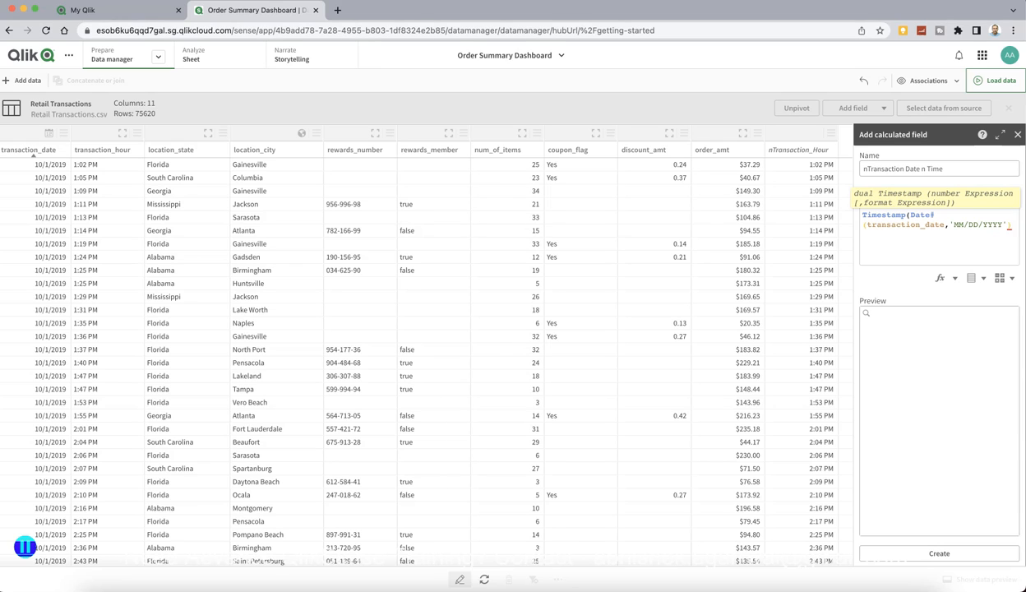
Complete the Timestamp expression with +Time#(transaction_hour,'hh:mm TT')) and create the calculated field
type("+time")
key("Down")
key("Return")
type("(transac")
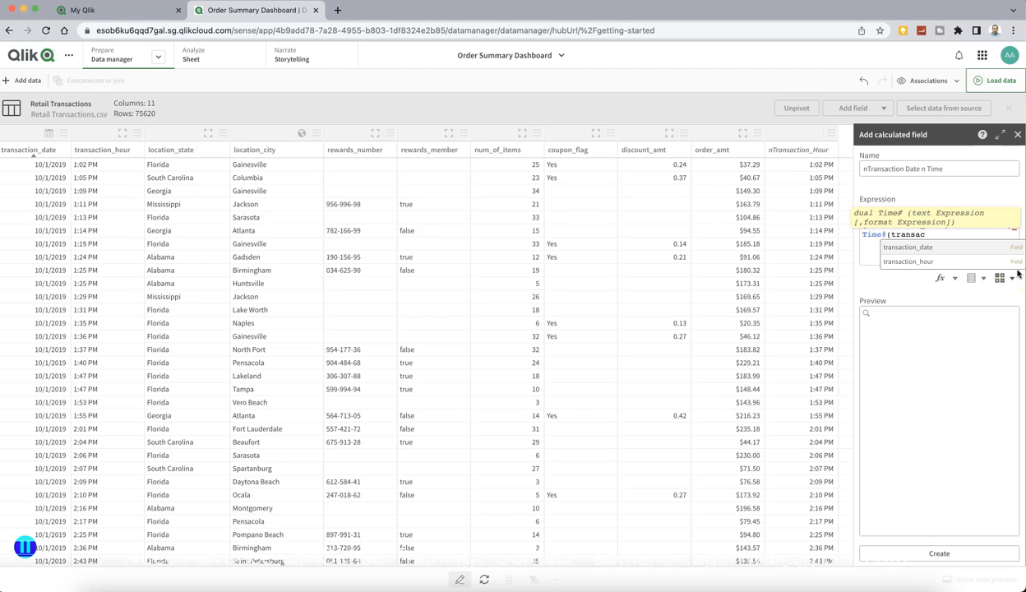
key("Down")
key("Return")
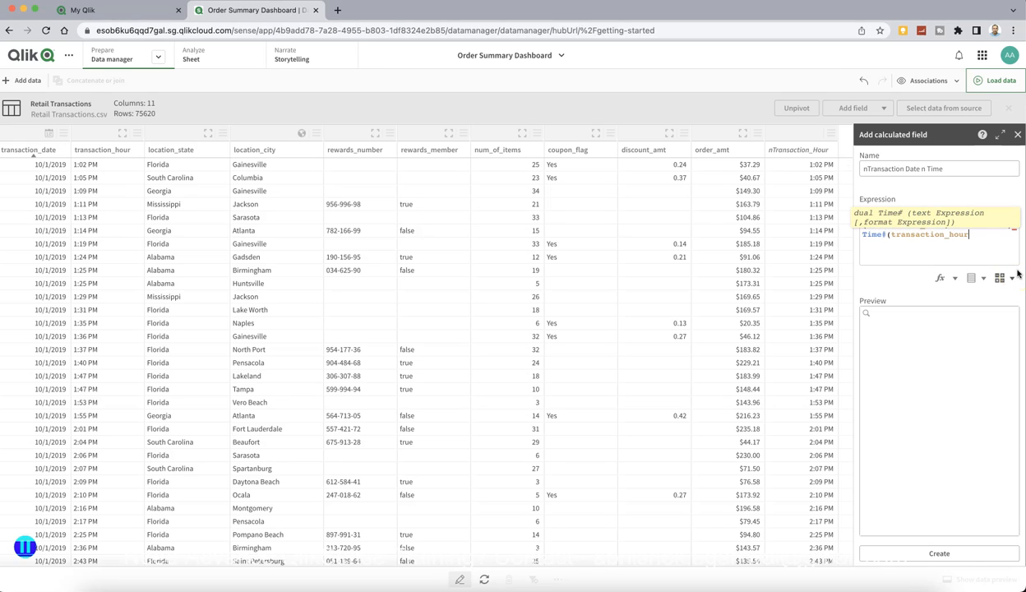
type(",'hh:mm TT'))")
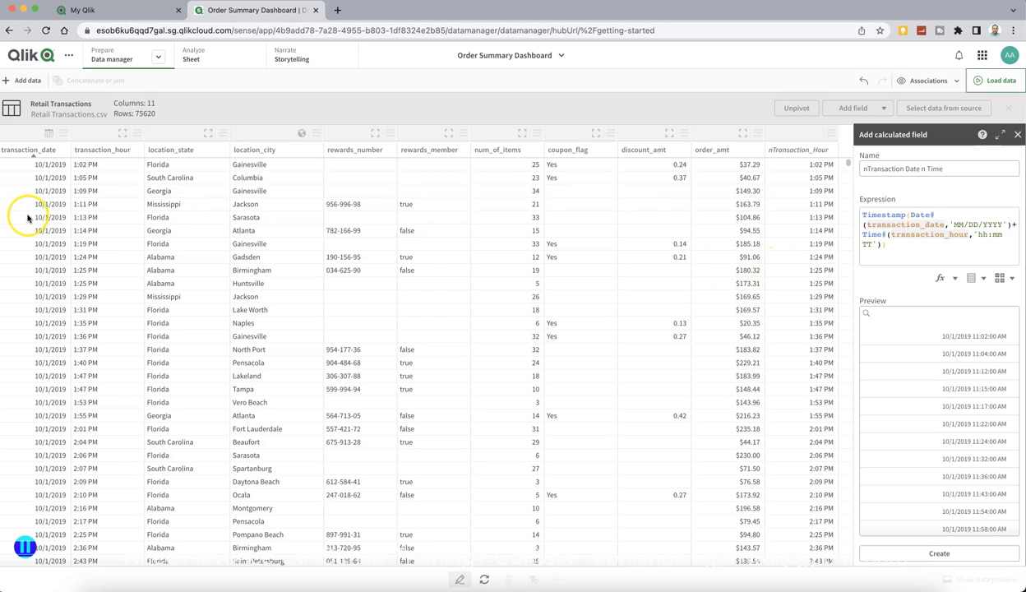
left_click_drag(908, 247, 812, 202)
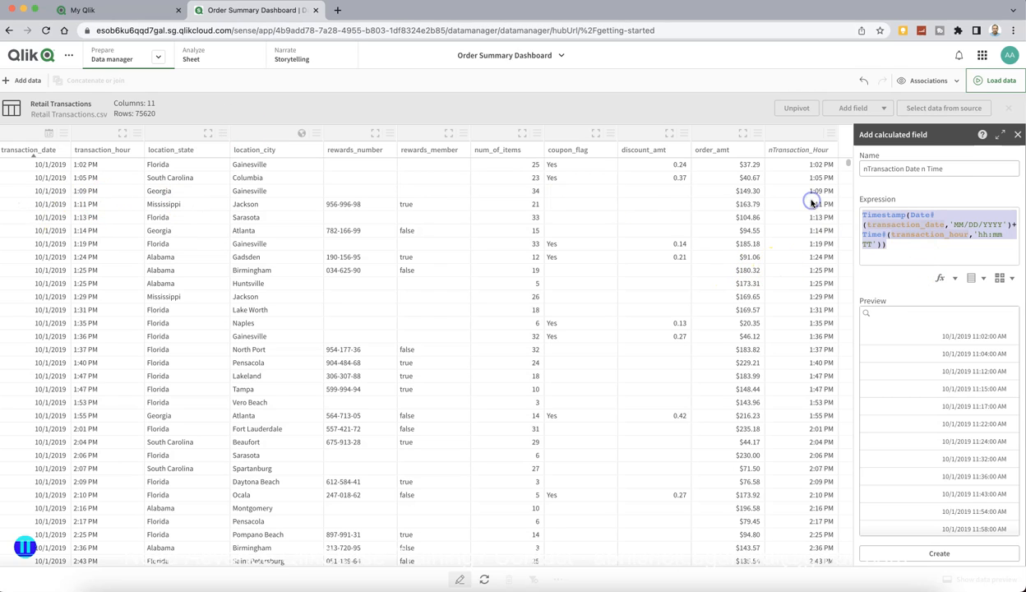
left_click(947, 556)
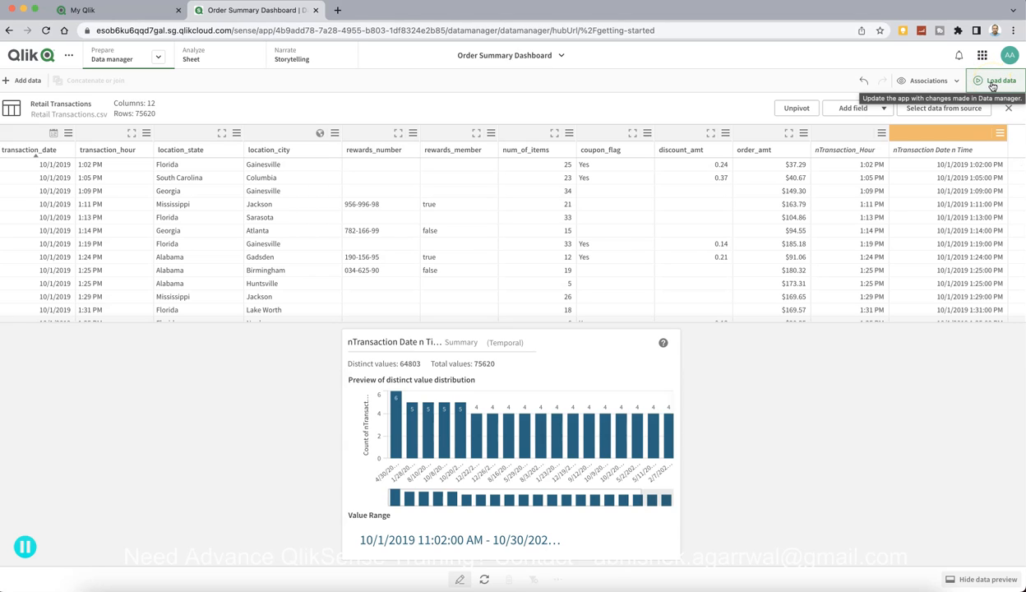
Load the updated data into the app and go to the sheet analysis view
left_click(993, 81)
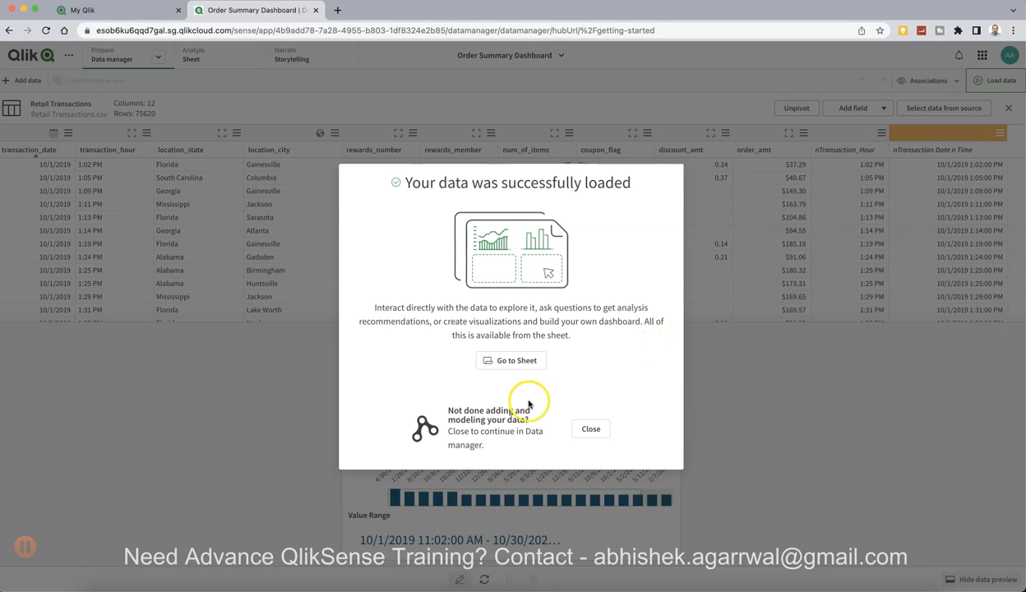
left_click(591, 433)
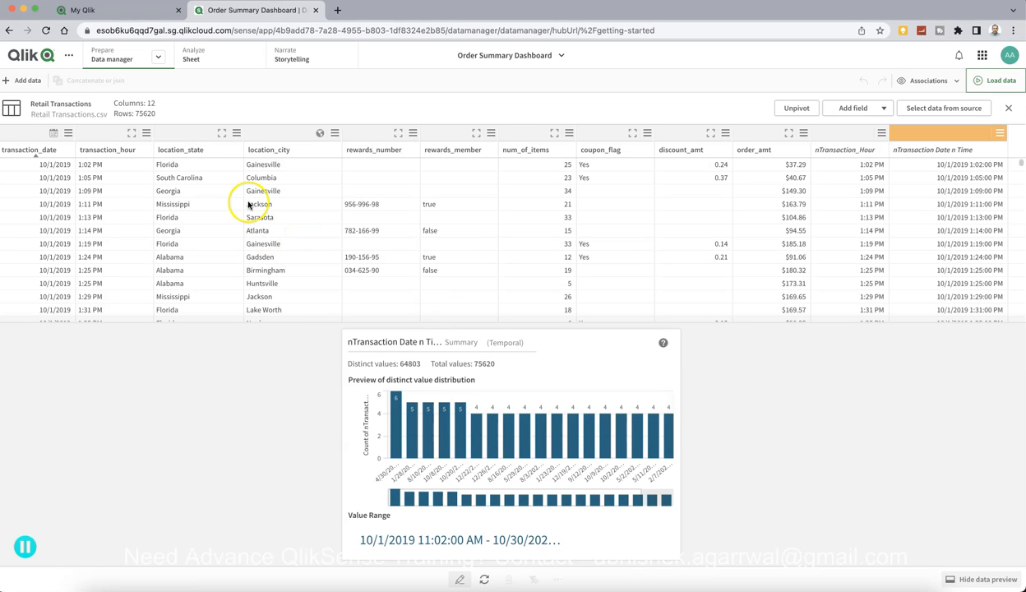
left_click(223, 61)
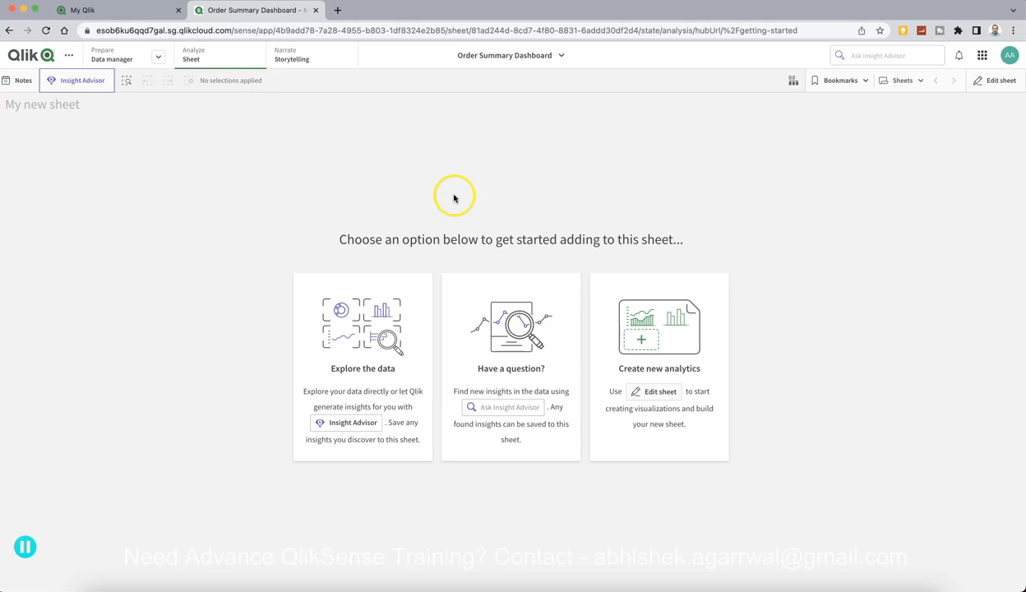
Create a new sheet titled "Sales Order Summary" and open it
left_click(916, 80)
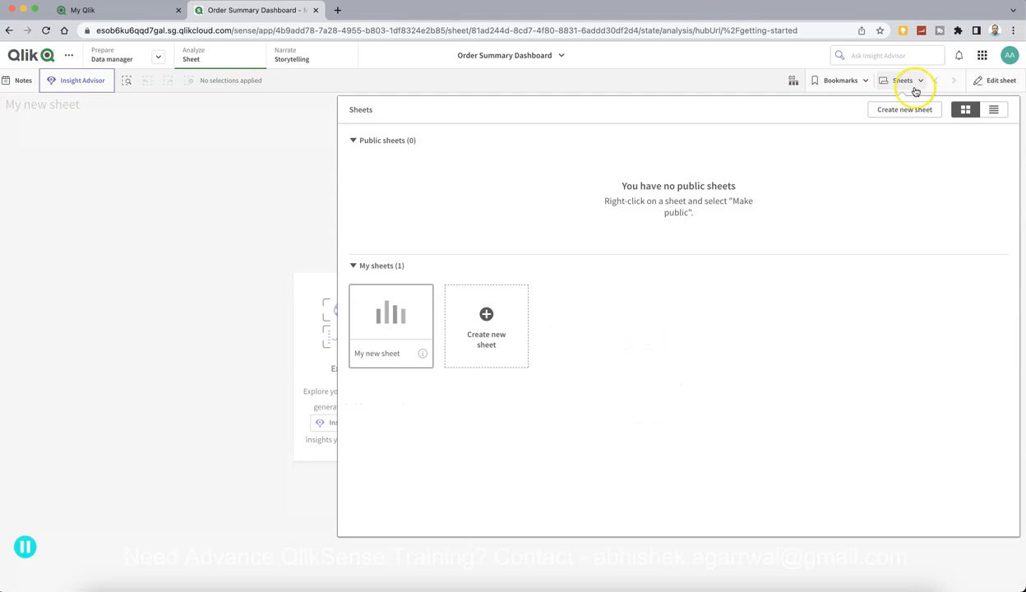
left_click(385, 353)
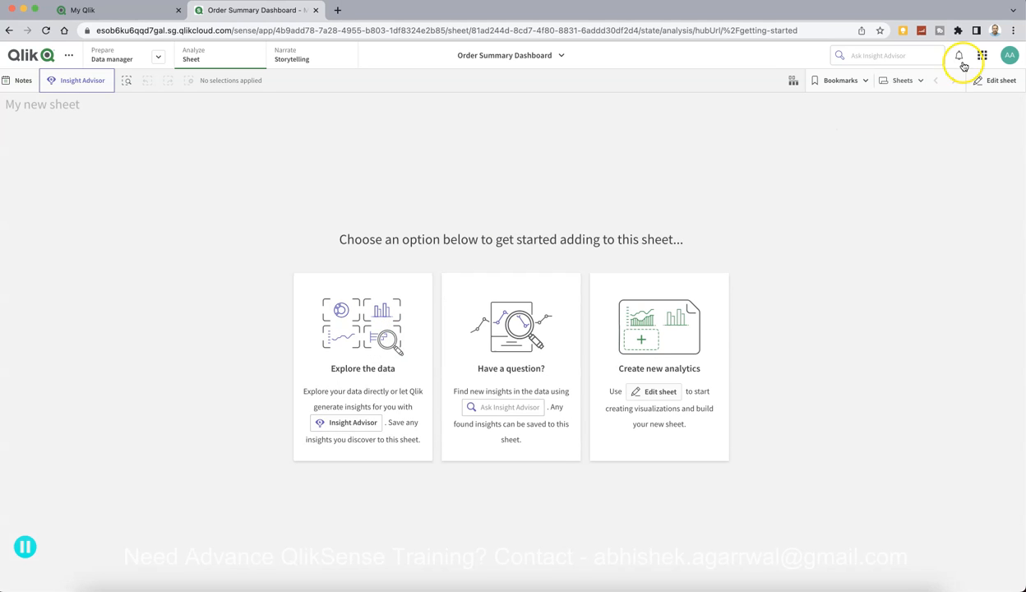
left_click(914, 81)
left_click(490, 305)
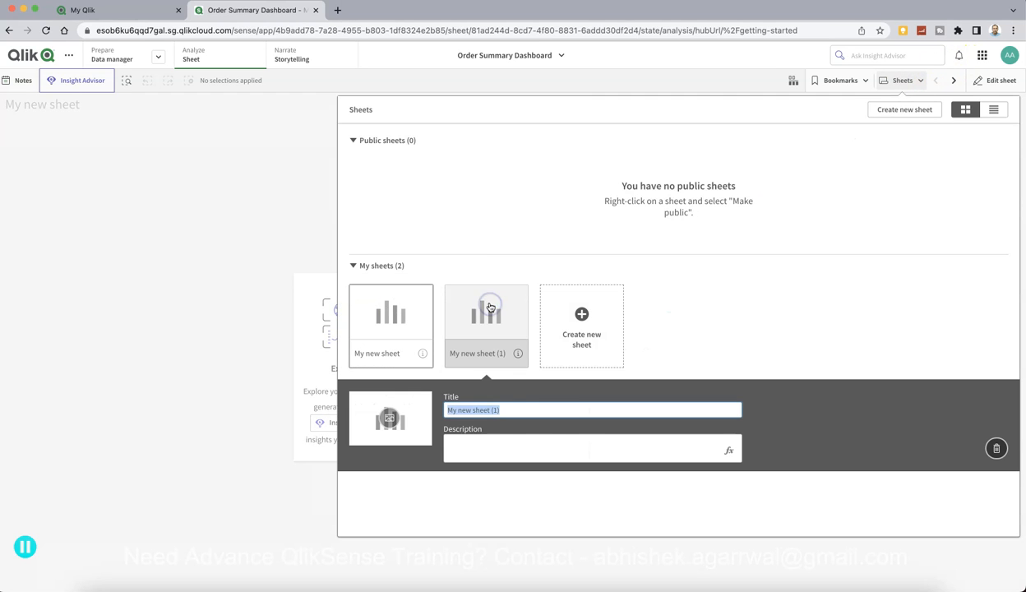
type("Sales")
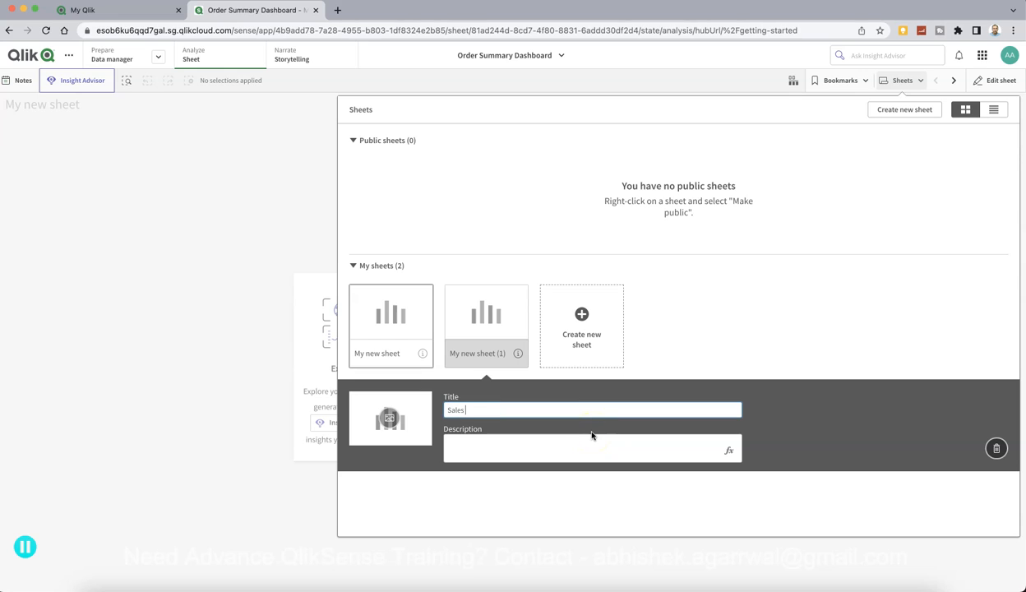
type(" Order Summary")
left_click(588, 434)
left_click(469, 320)
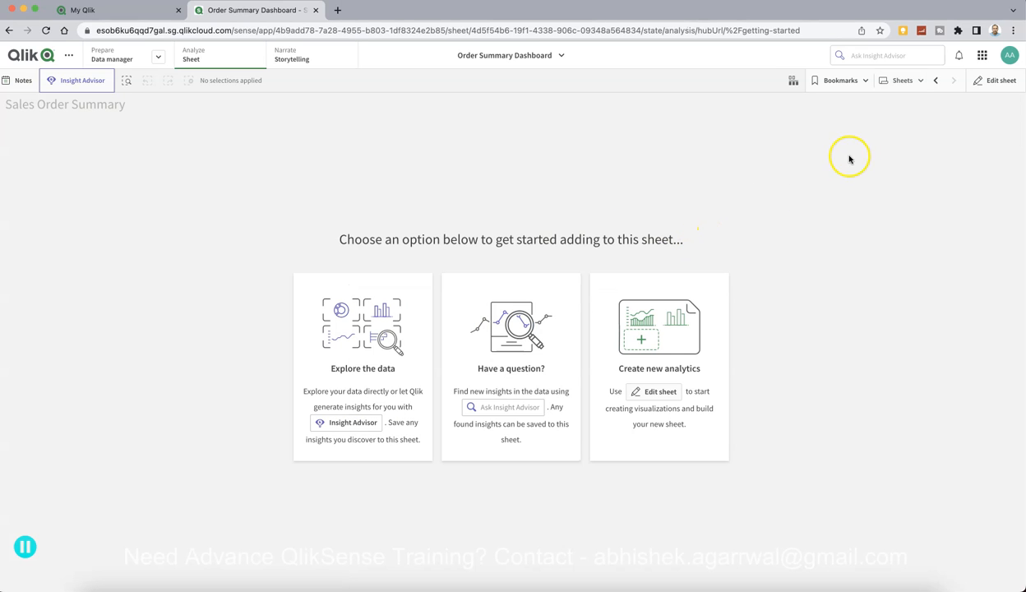
Put the Sales Order Summary sheet in edit mode and review the derived fields of transaction_date
left_click(991, 80)
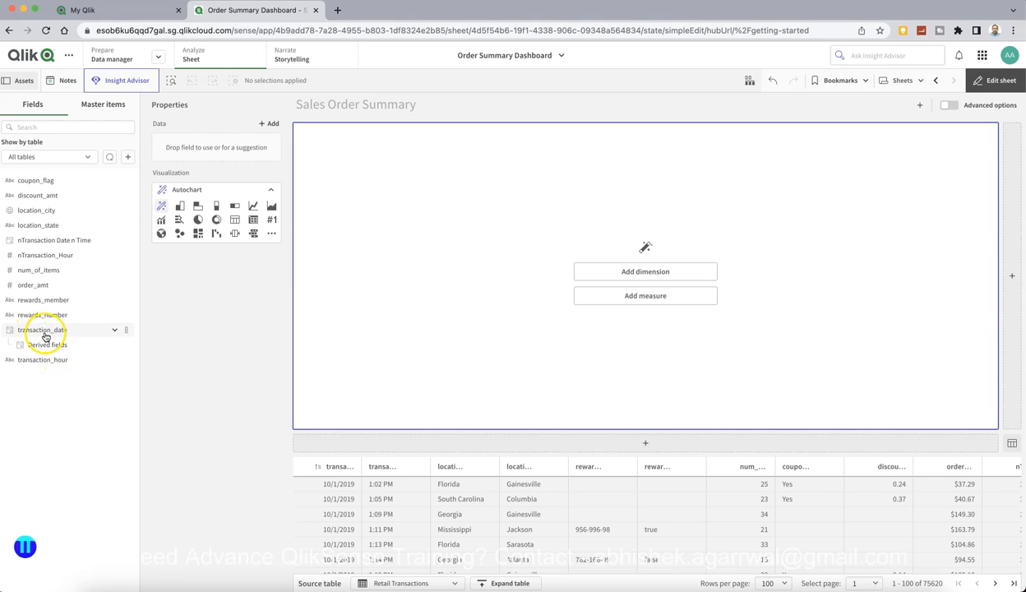
left_click(121, 346)
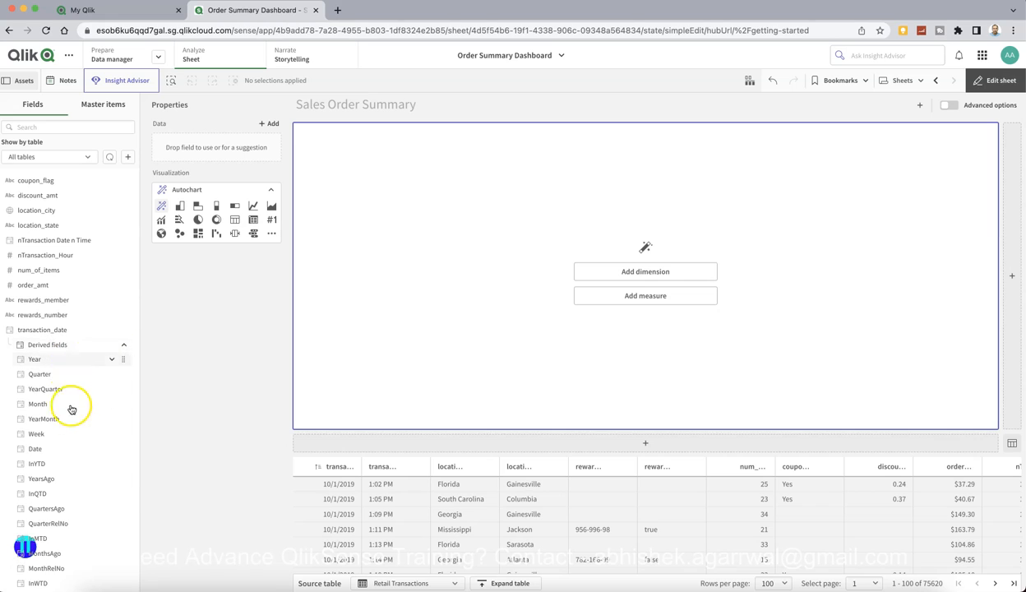
scroll(72, 421, "down", 2)
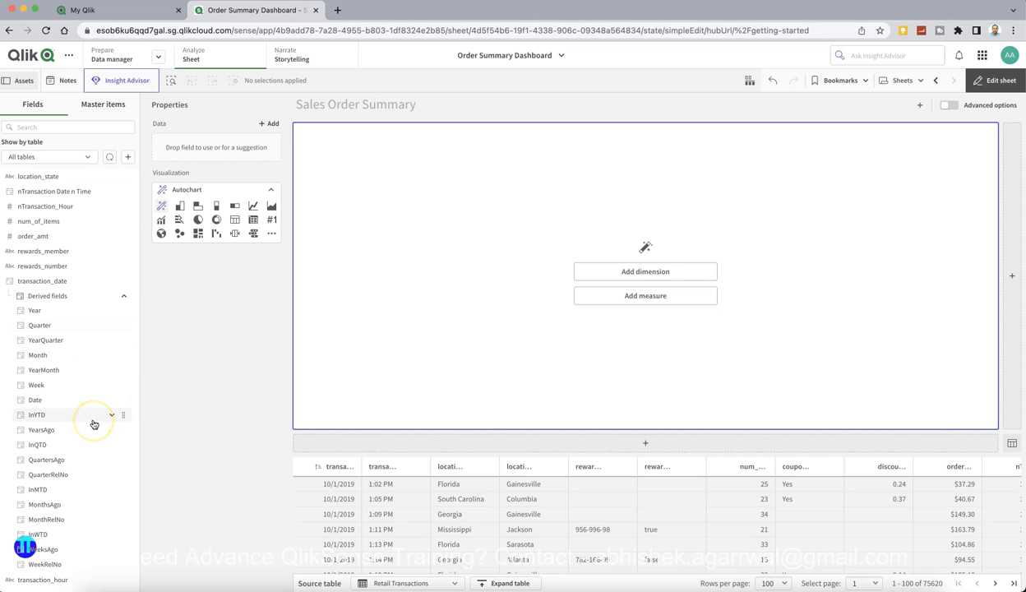
left_click(123, 295)
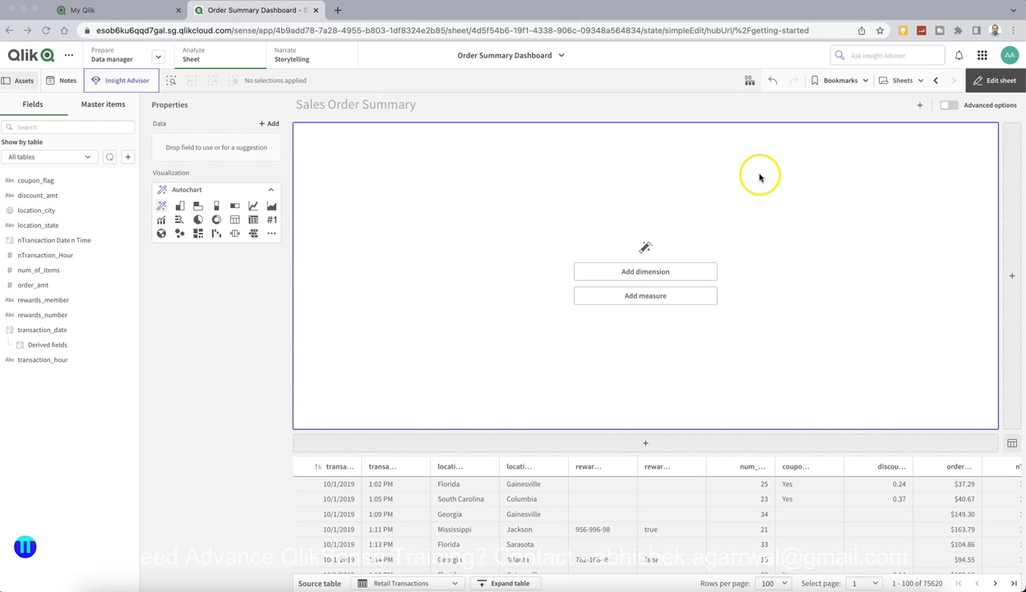
Make the empty chart a KPI with Sum(order_amt) as its first measure
left_click(272, 221)
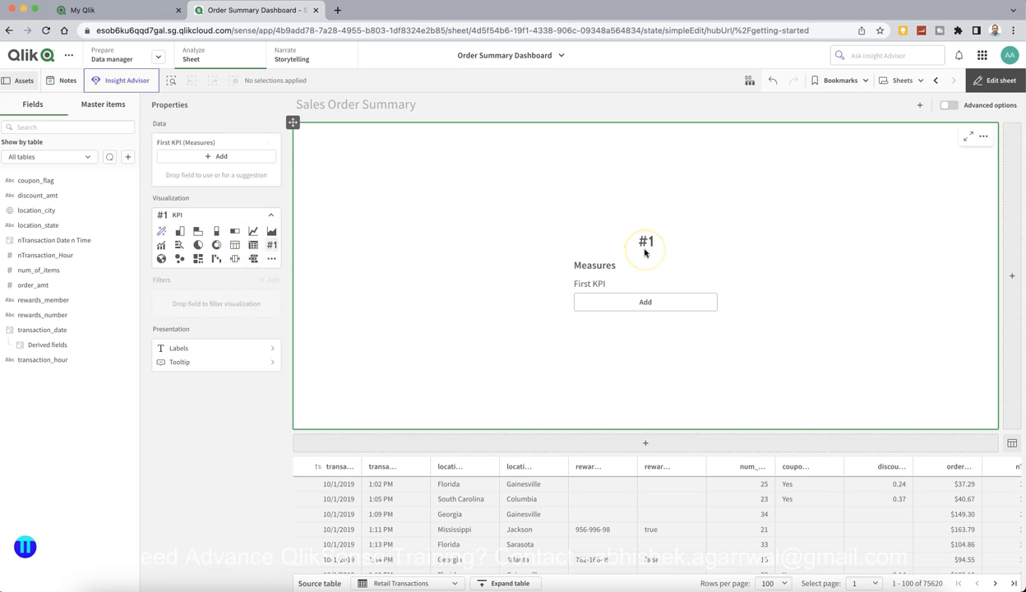
left_click(638, 303)
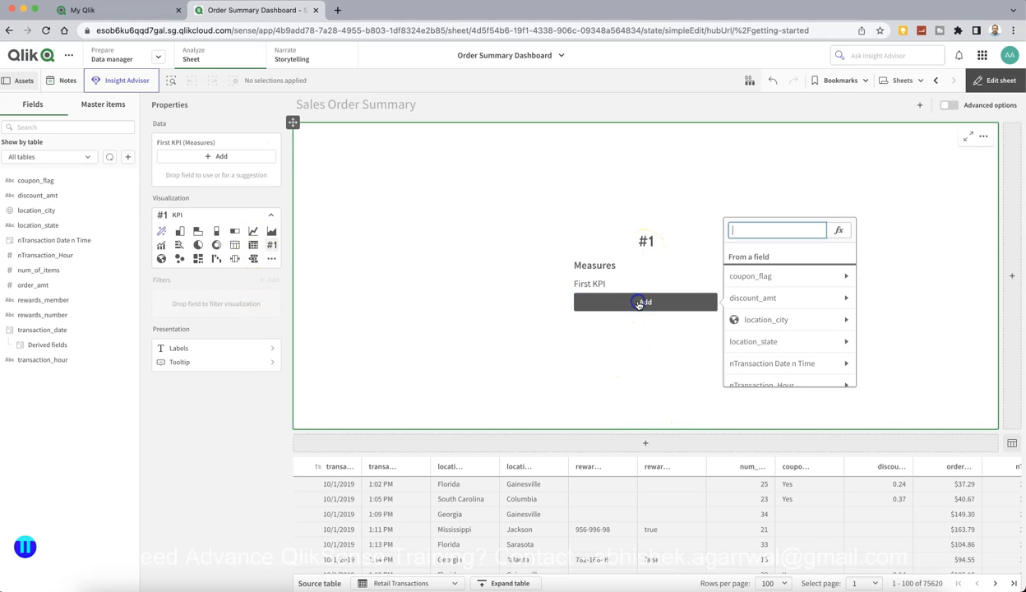
scroll(794, 362, "down", 2)
scroll(794, 364, "down", 5)
scroll(794, 364, "down", 2)
scroll(794, 364, "up", 5)
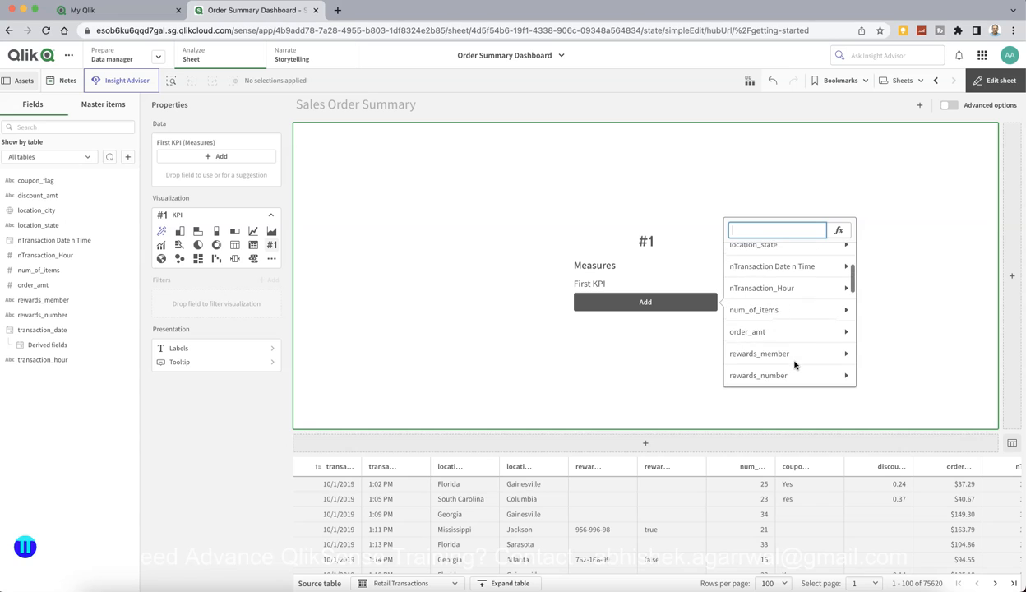
left_click(794, 332)
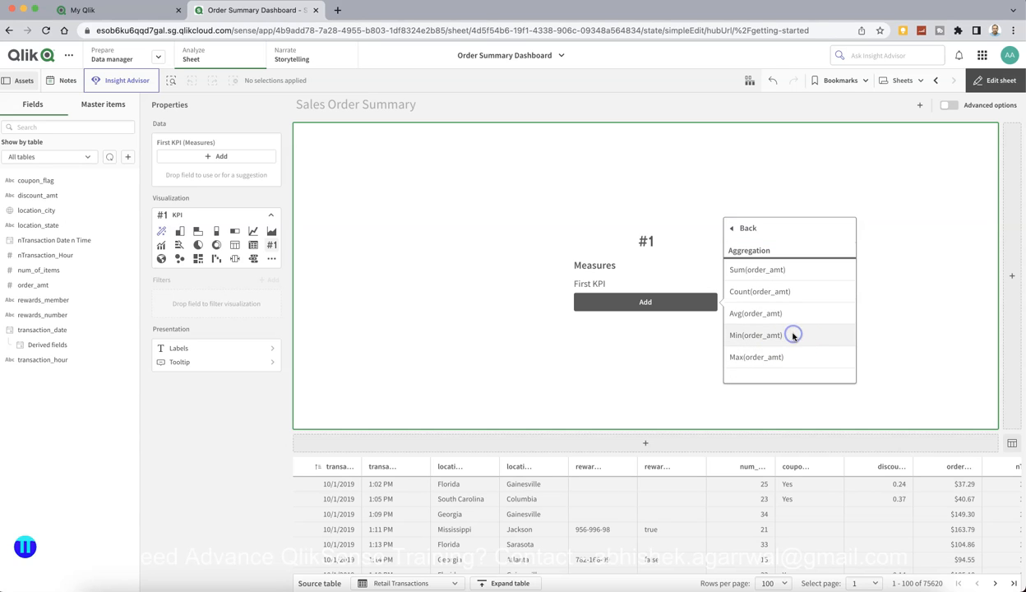
left_click(775, 272)
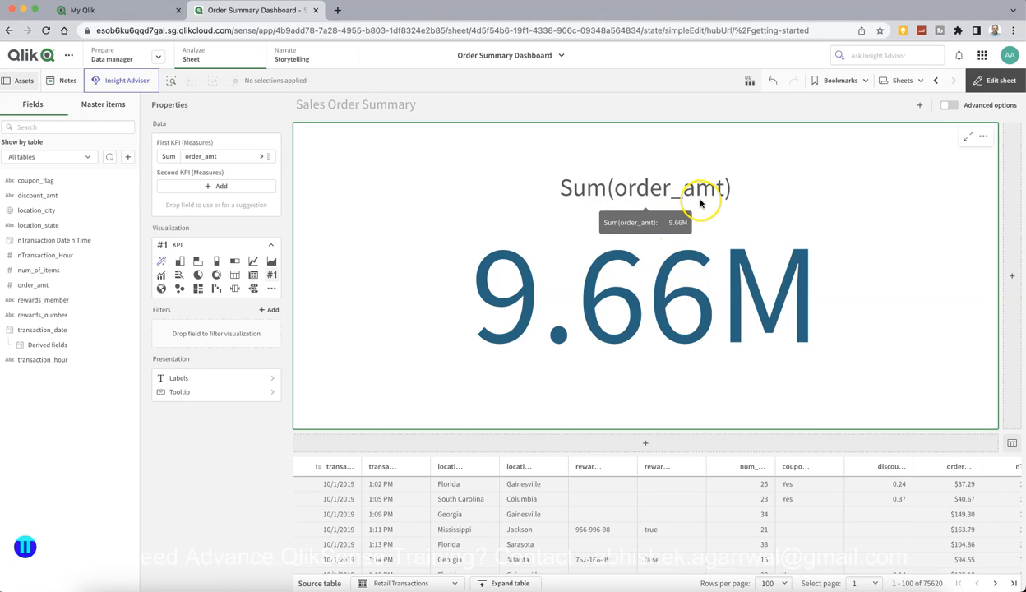
Label the KPI's order_amt measure "Order Amount"
left_click(260, 156)
left_click(303, 222)
type("Order A")
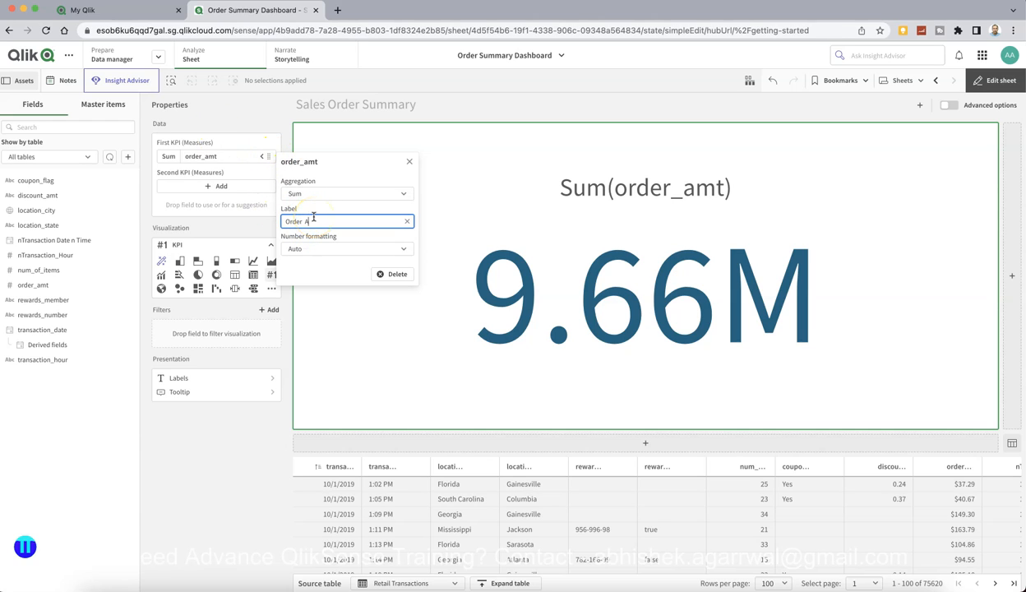
key("Tab")
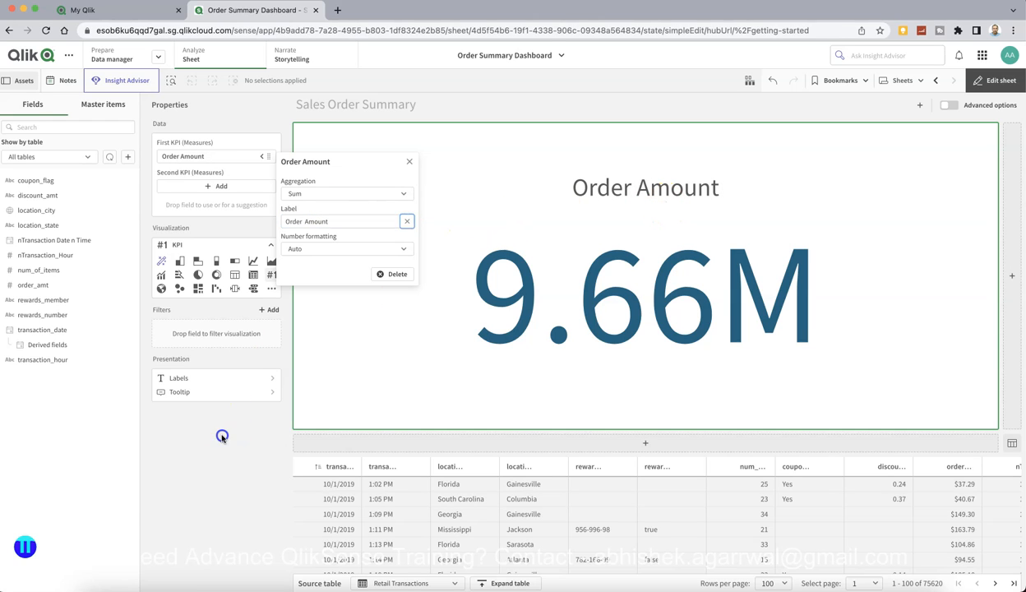
left_click(572, 231)
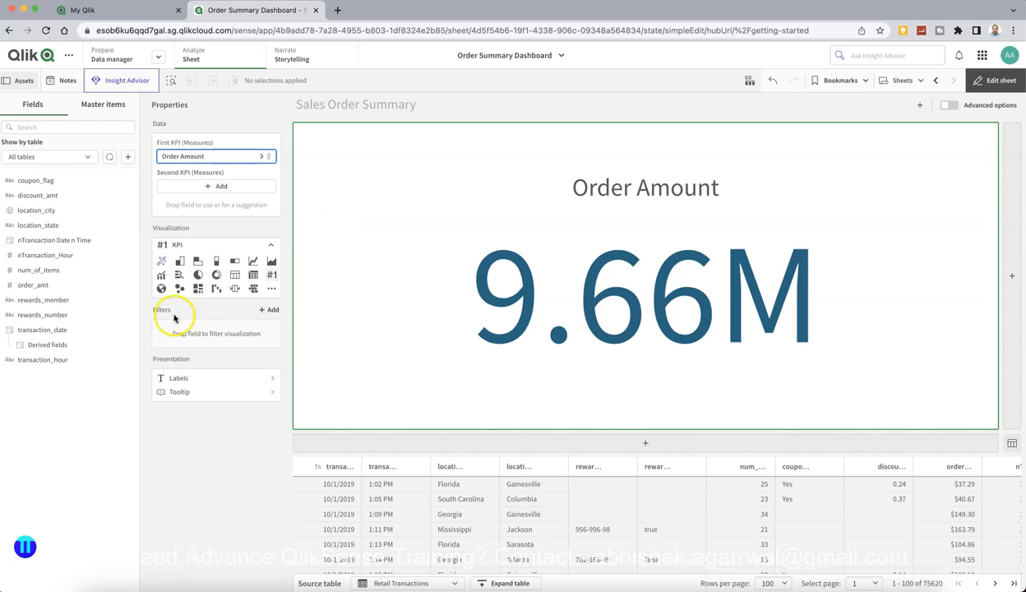
Filter the Order Amount KPI on the transaction_date derived field InMTD with value 1
left_click(275, 312)
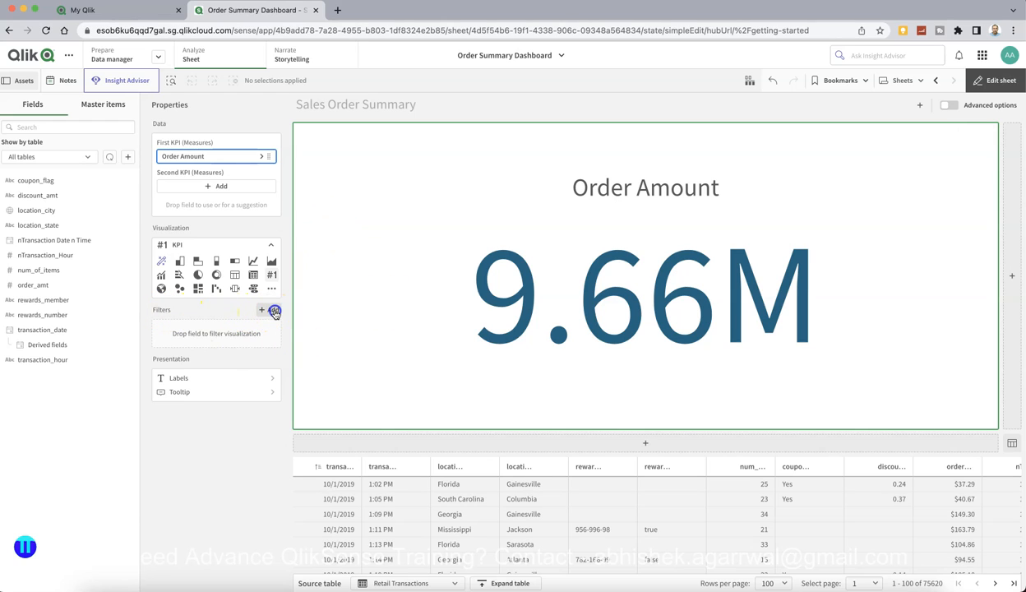
scroll(279, 392, "down", 2)
scroll(280, 393, "down", 5)
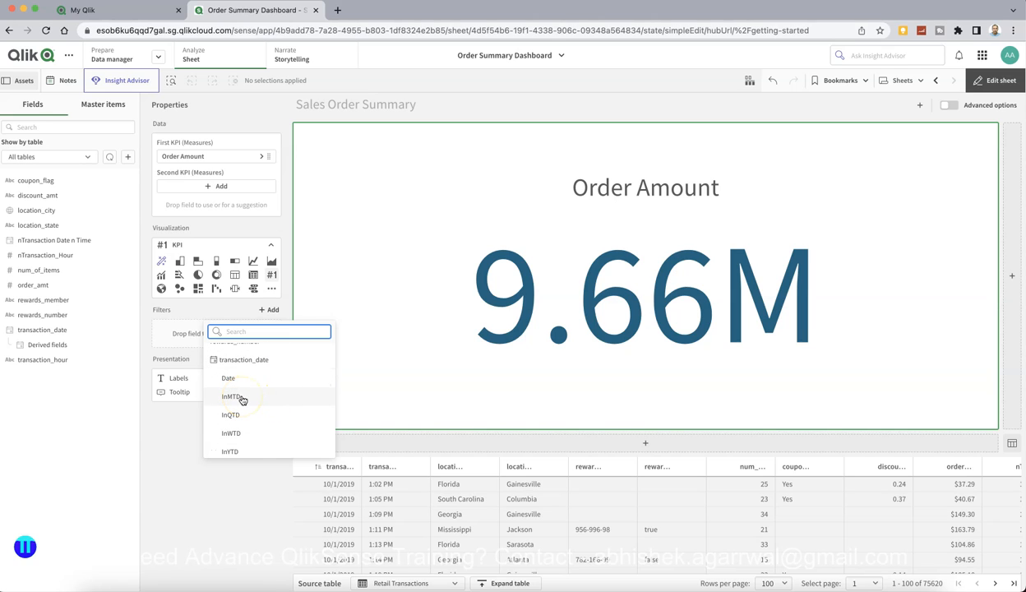
left_click(241, 398)
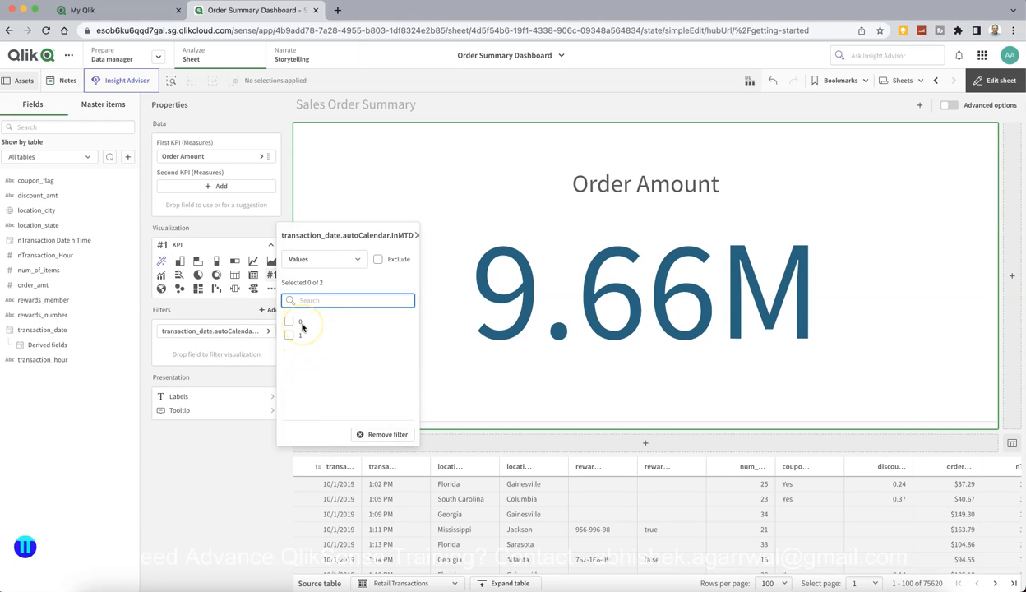
left_click(296, 337)
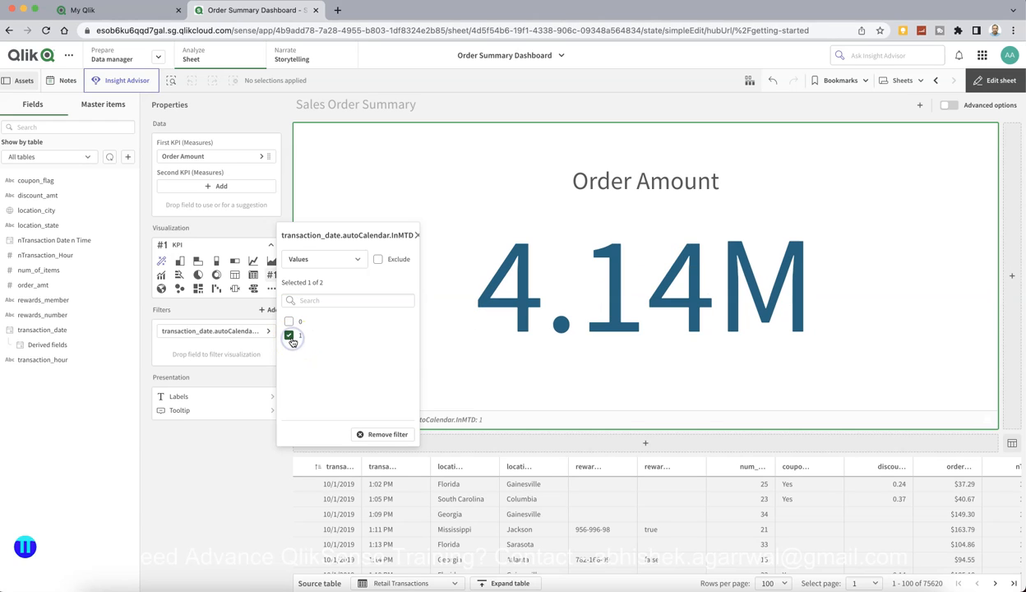
left_click(231, 477)
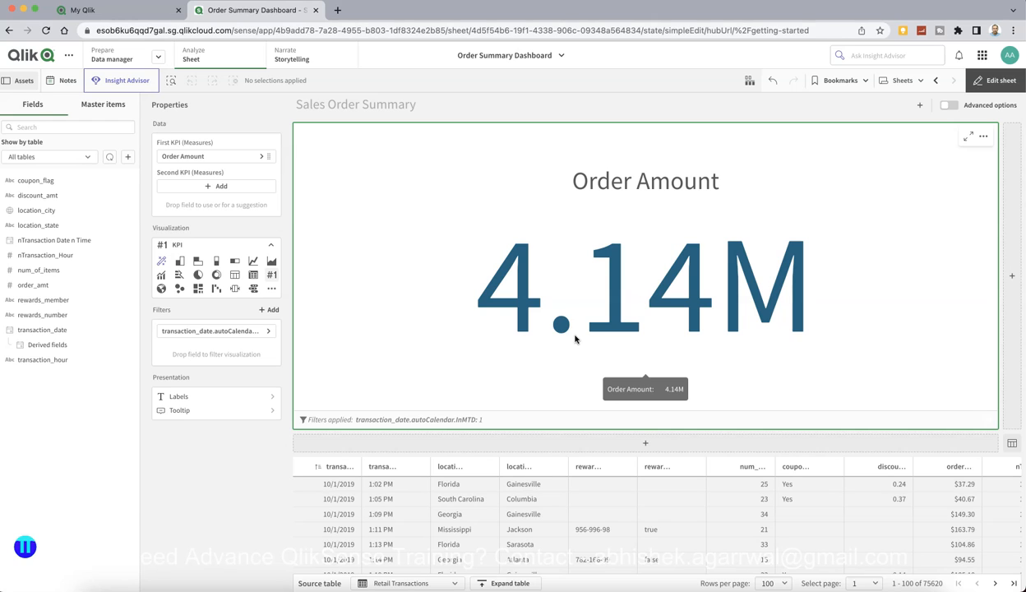
Review the value selection in the KPI's InMTD filter
left_click(269, 332)
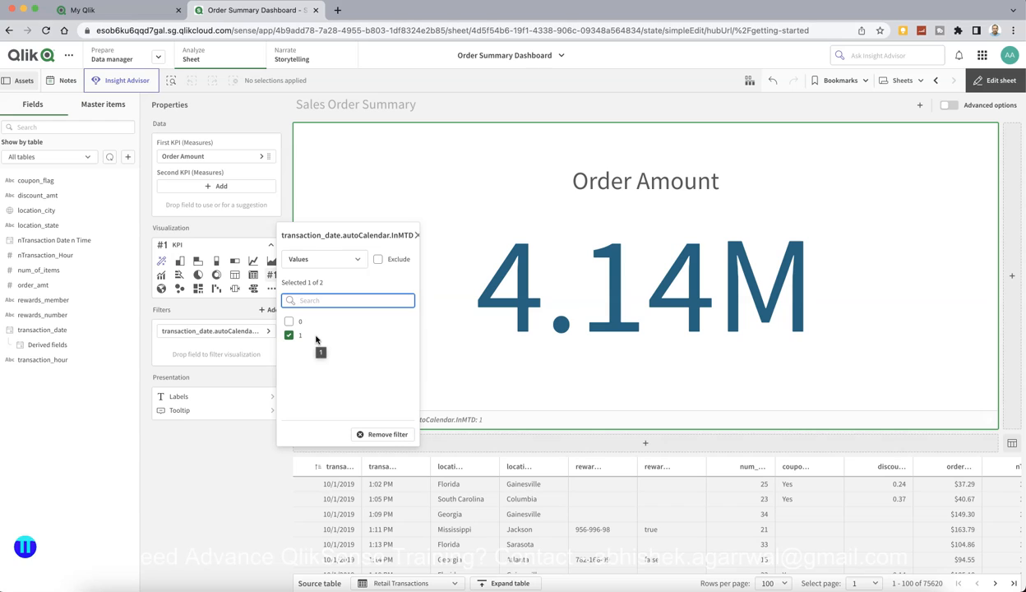
left_click(304, 337)
left_click(277, 369)
left_click(262, 352)
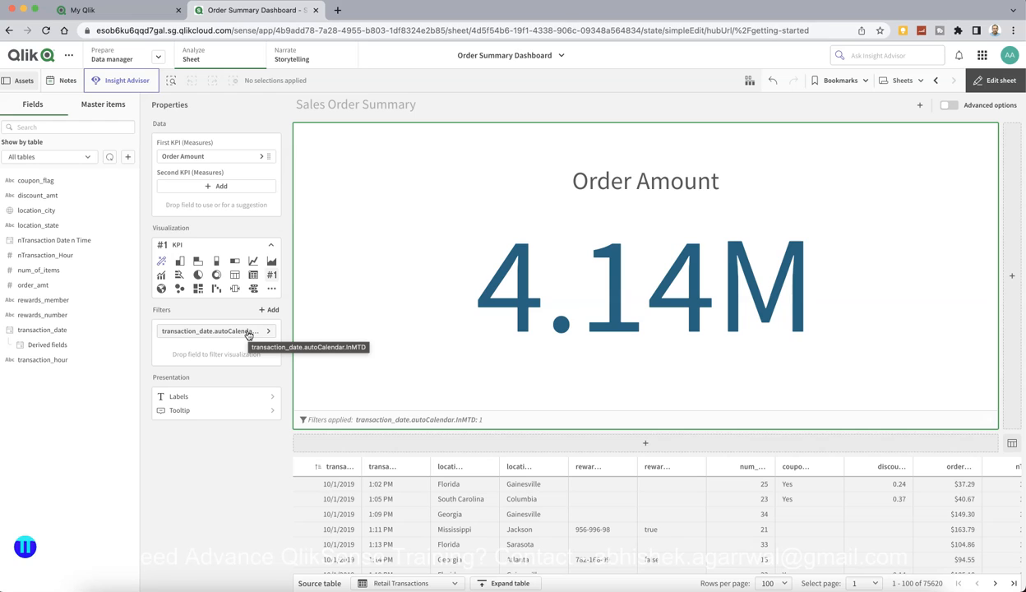
Add a filter on the transaction_date derived field Year with value 2020 to the Order Amount KPI
left_click(271, 309)
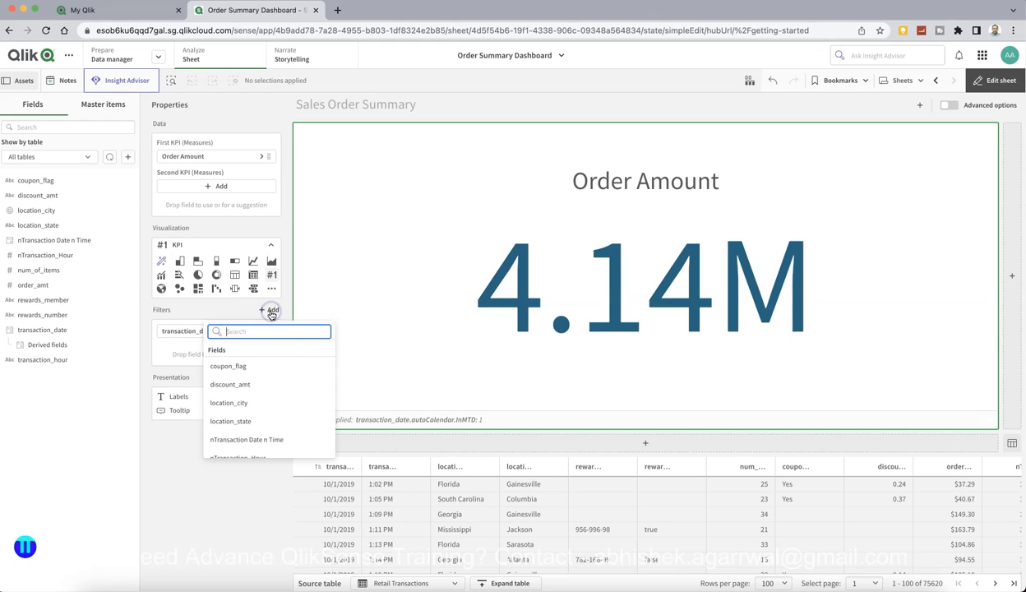
scroll(280, 376, "down", 5)
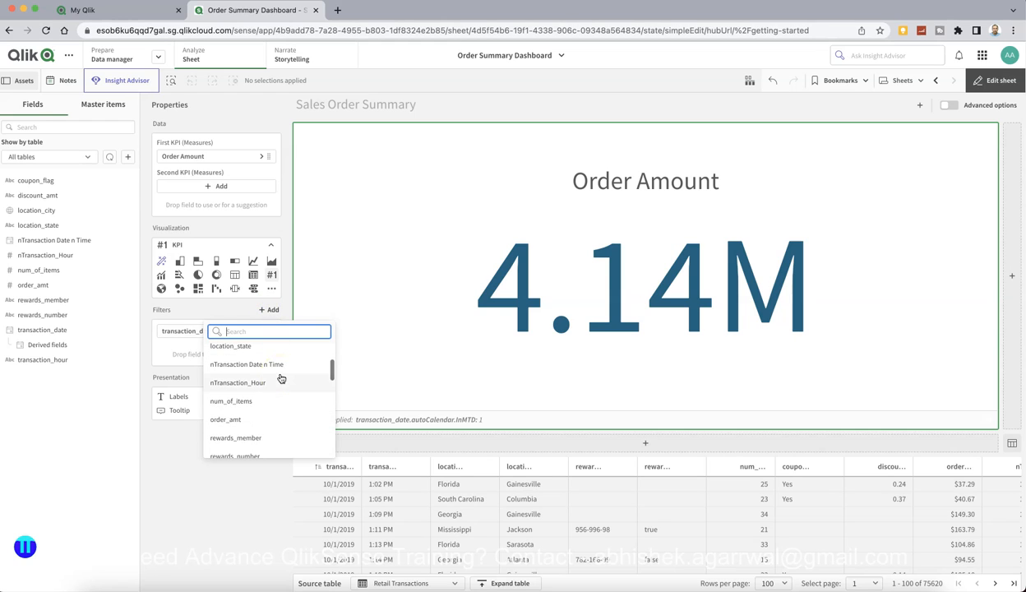
scroll(280, 379, "down", 5)
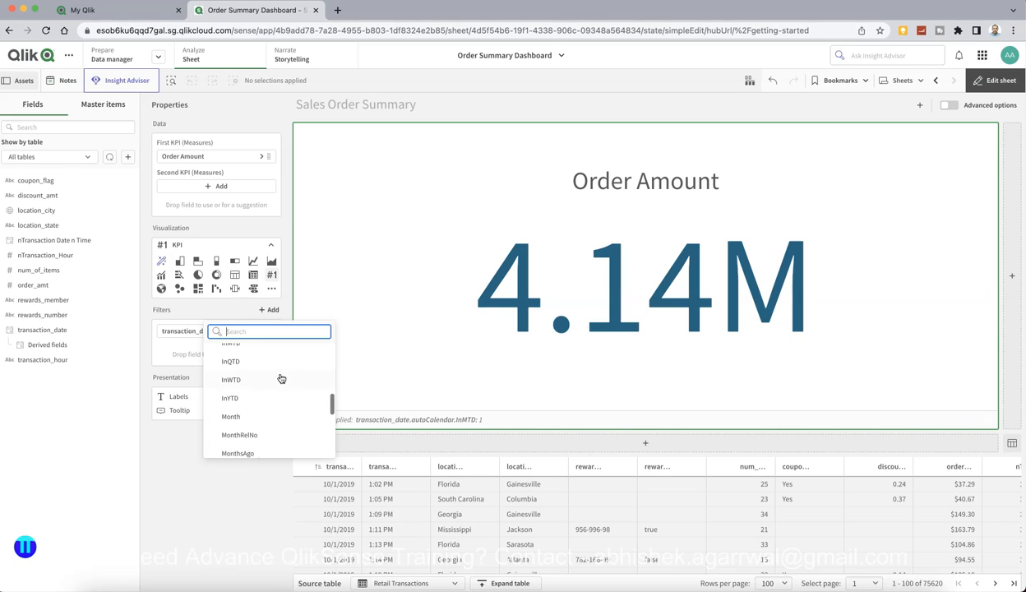
scroll(281, 378, "down", 5)
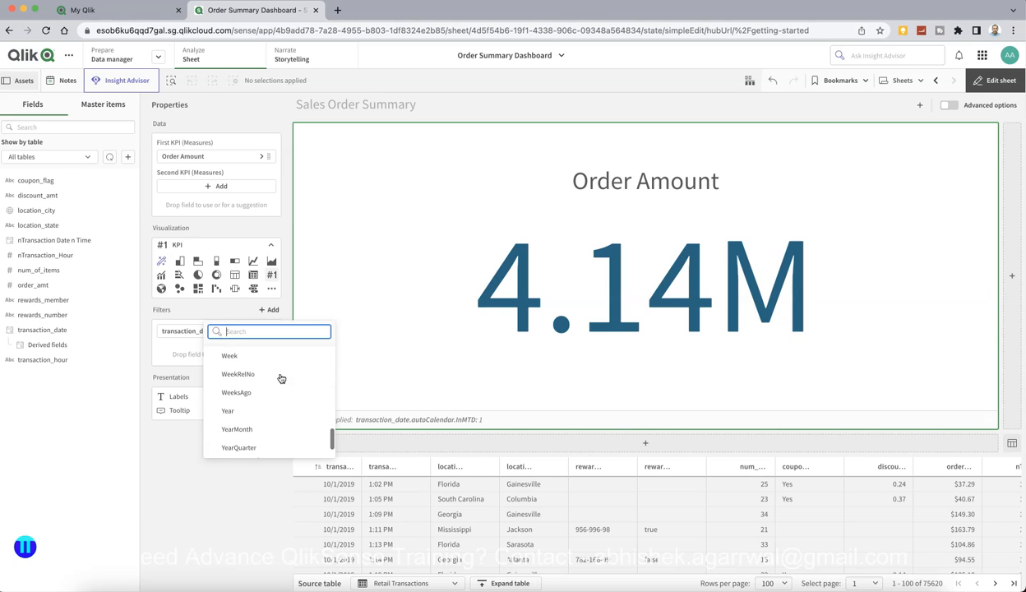
left_click(245, 416)
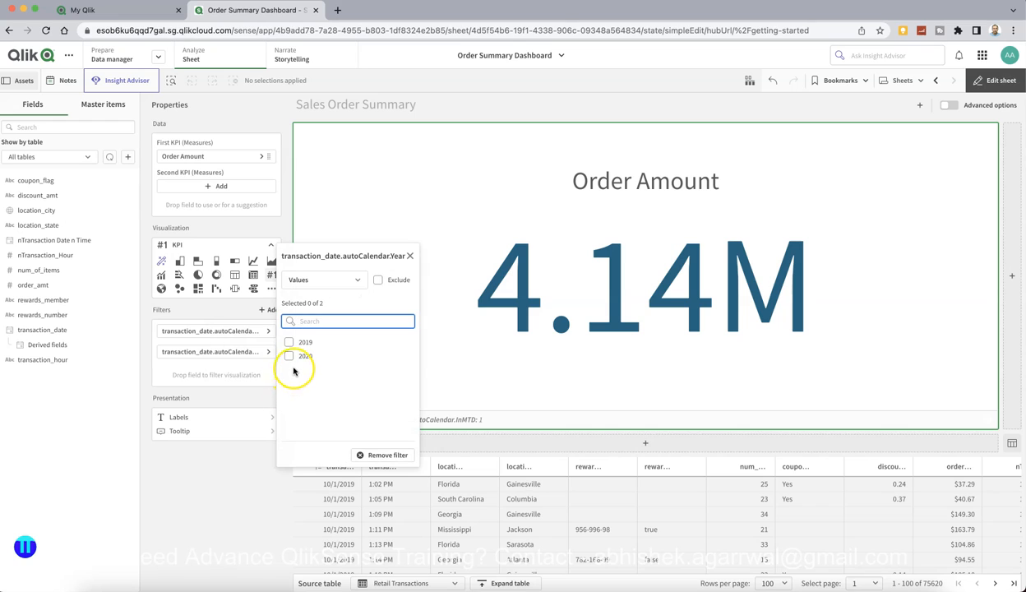
left_click(289, 357)
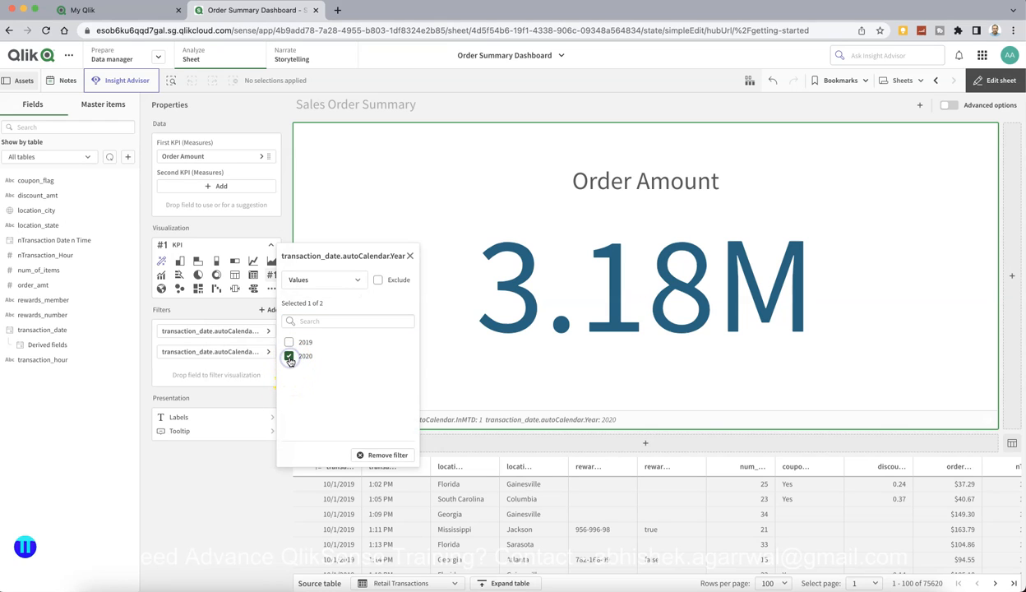
left_click(242, 552)
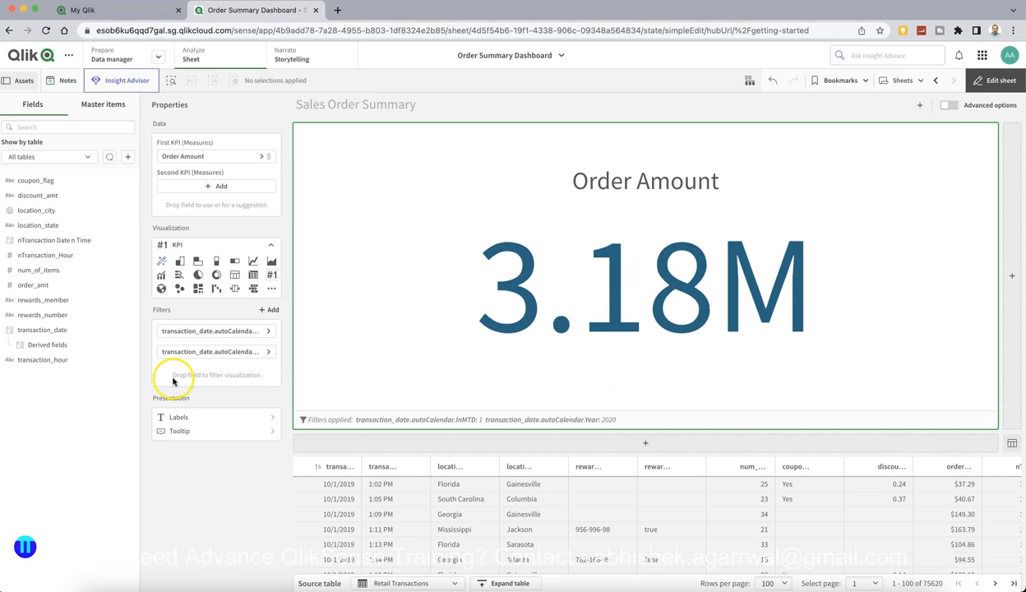
Expand the transaction_date derived fields and change the KPI measure's label to "CY MTD Order Amount"
left_click(63, 349)
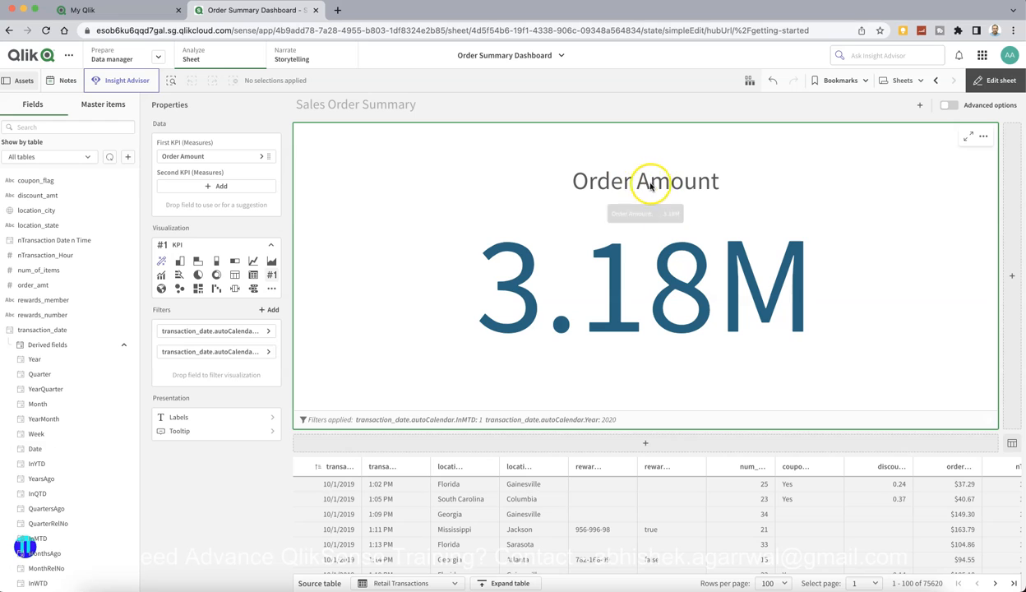
left_click(261, 157)
left_click(285, 221)
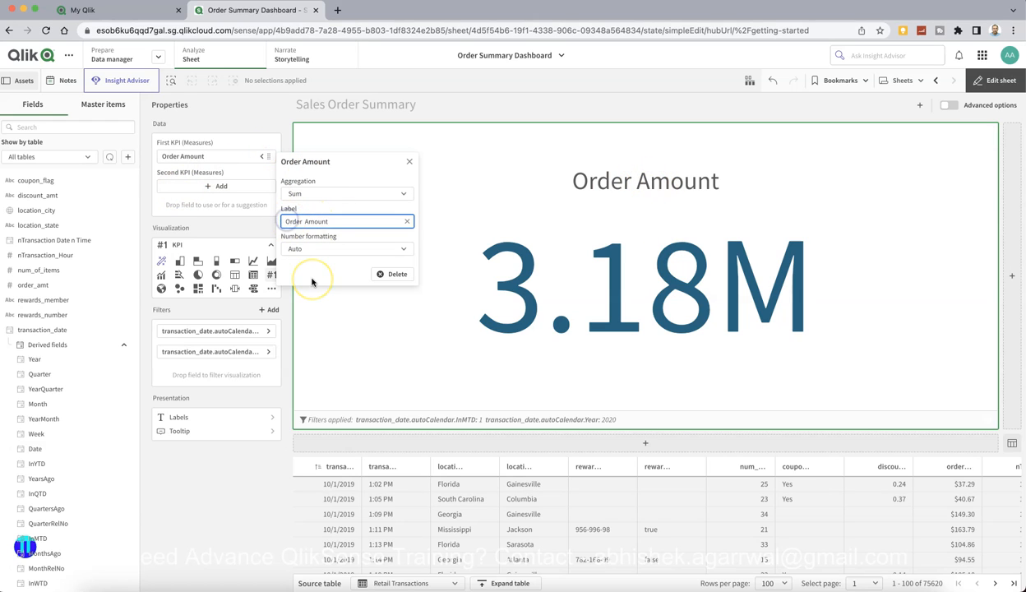
type("CY MTD")
key("Tab")
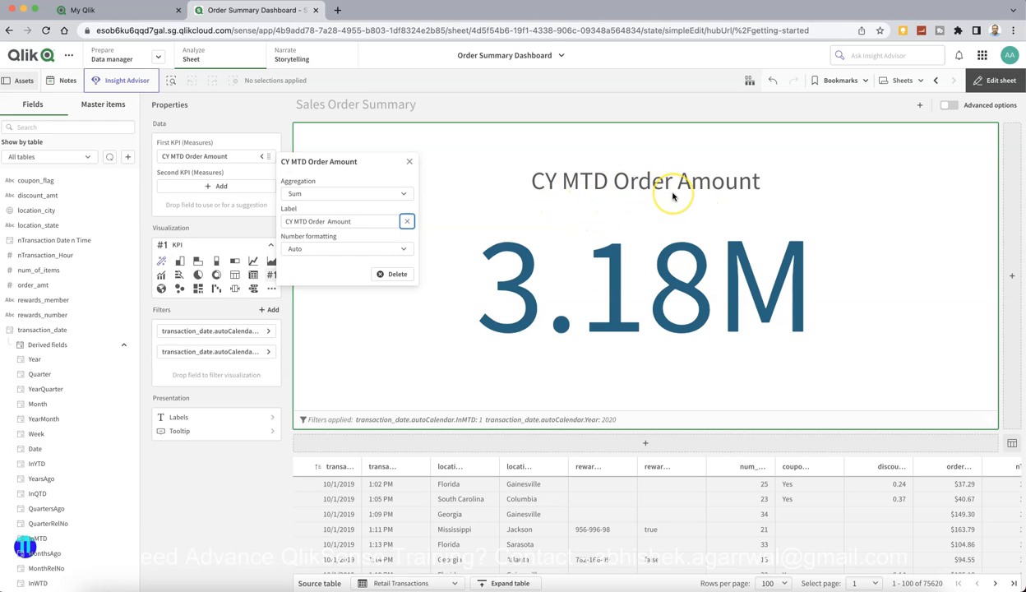
left_click(235, 484)
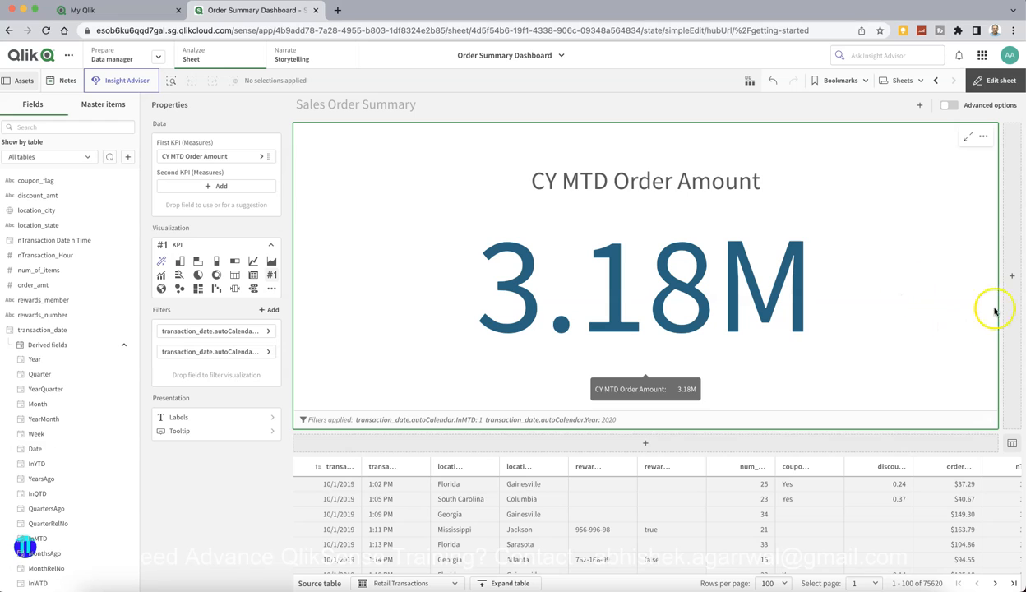
Add a second KPI beside the CY MTD Order Amount KPI, with Sum(order_amt) as its first measure
left_click(1012, 281)
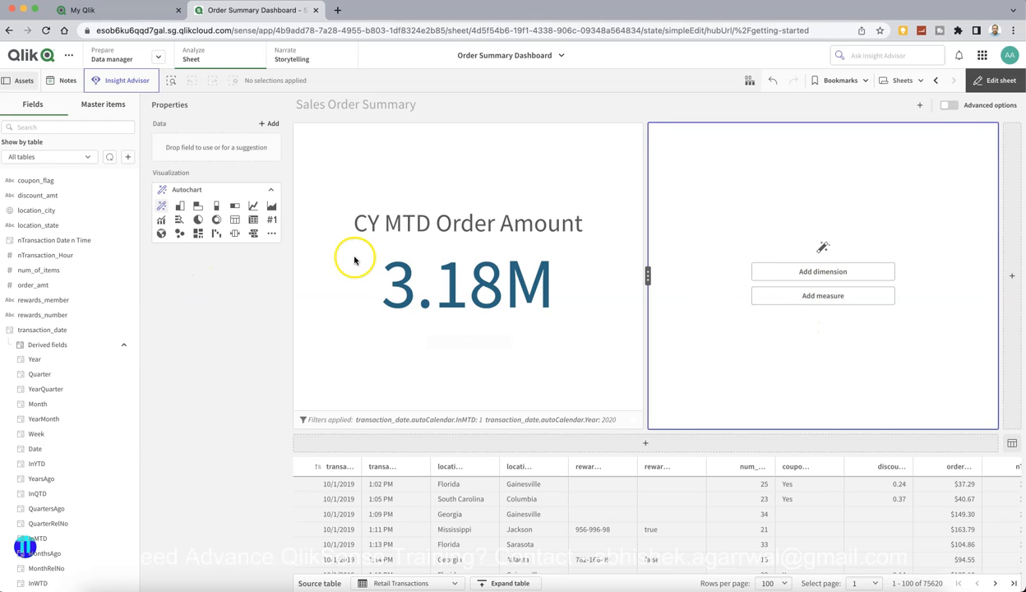
left_click(272, 220)
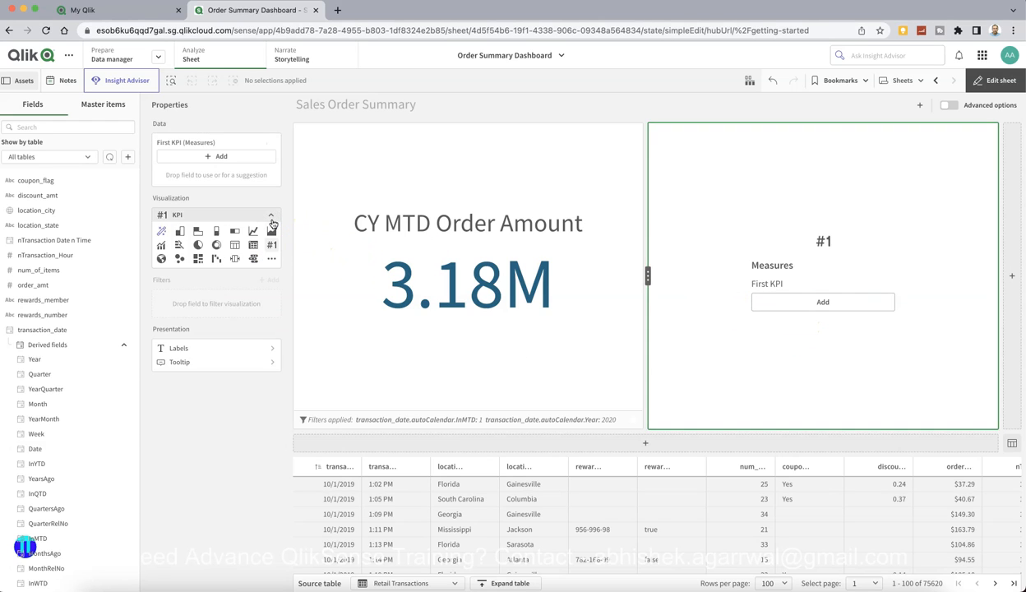
left_click(782, 304)
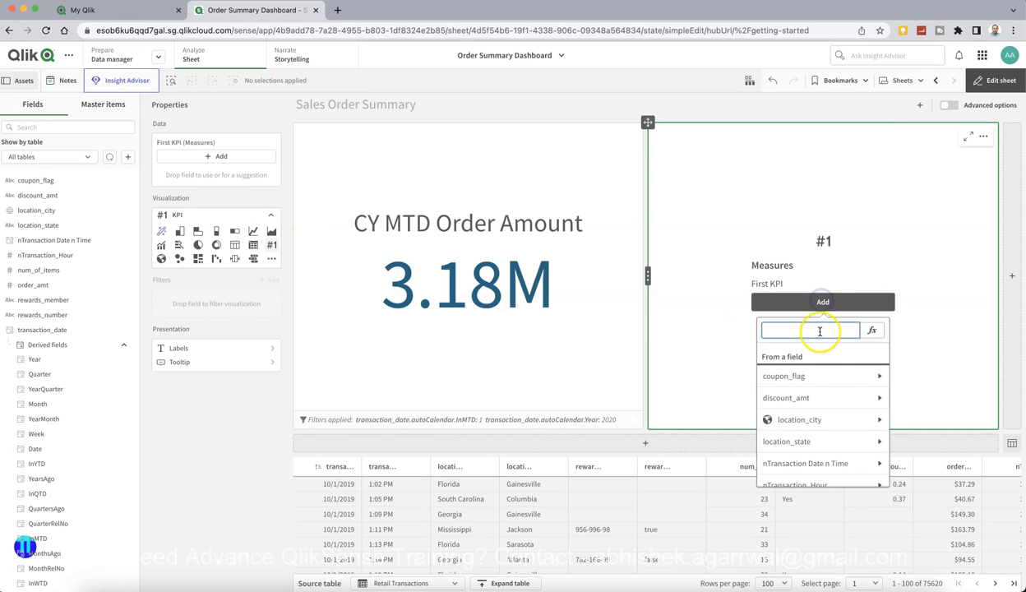
scroll(822, 437, "down", 1)
scroll(822, 438, "down", 3)
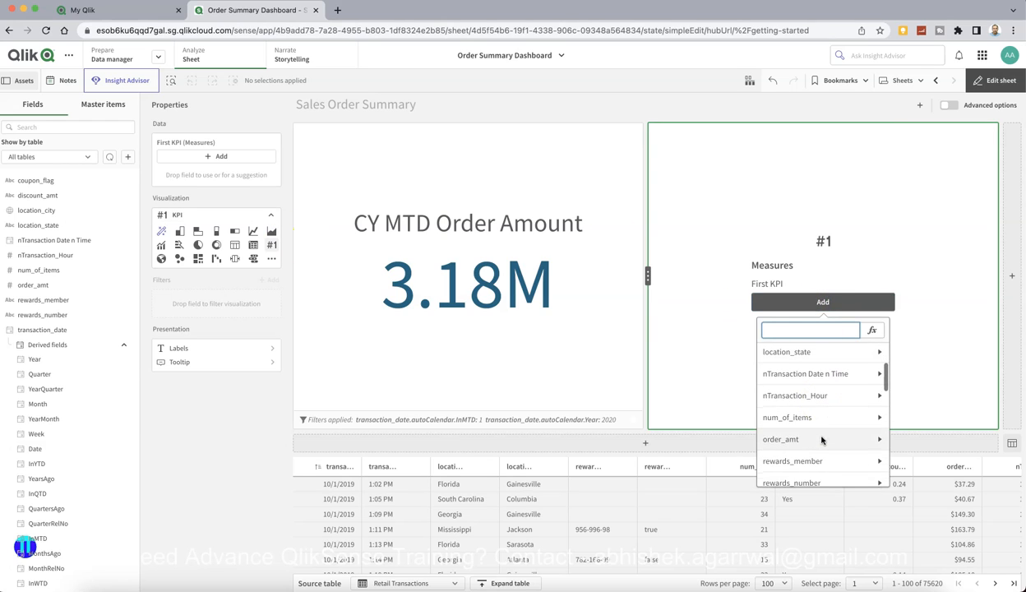
left_click(822, 437)
left_click(808, 371)
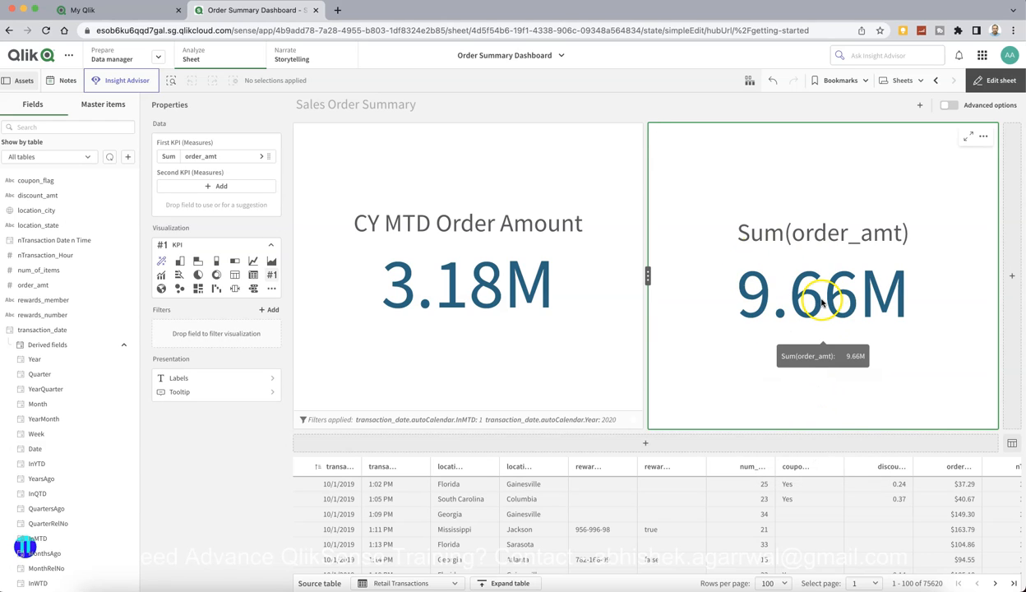
Filter the new Sum(order_amt) KPI on the transaction_date derived field Year with value 2020
left_click(271, 310)
scroll(259, 396, "down", 5)
scroll(258, 398, "down", 10)
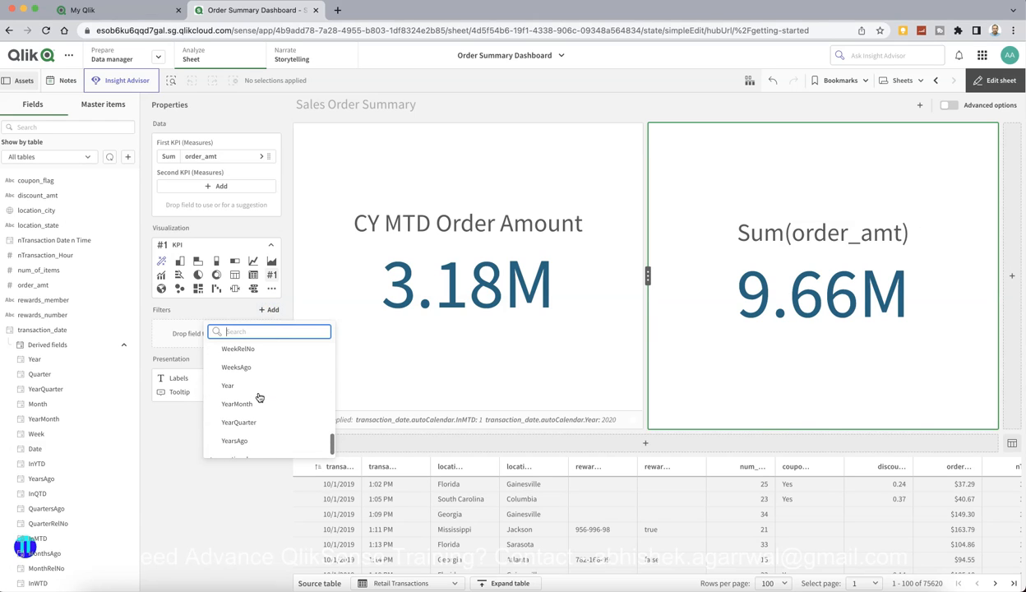
left_click(229, 386)
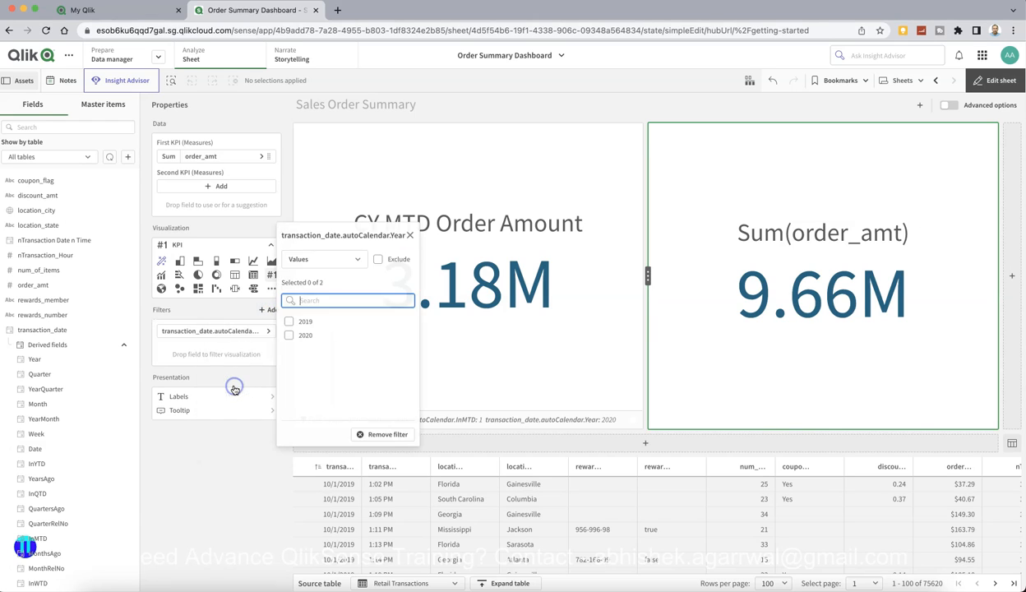
left_click(289, 337)
left_click(257, 348)
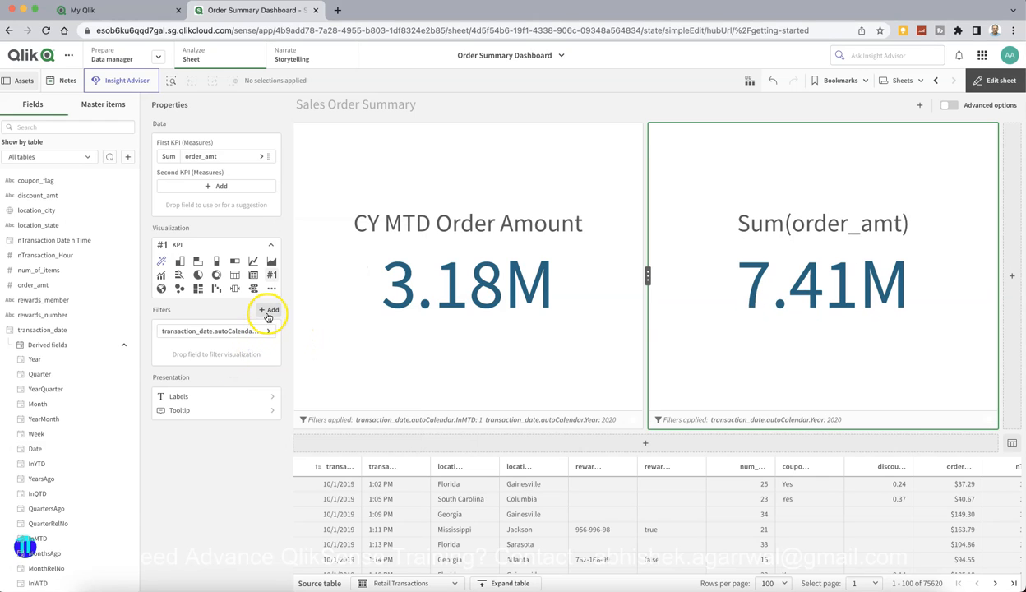
Add a filter on the transaction_date derived field InYTD with value 1 to the second KPI
left_click(270, 311)
type("ytd")
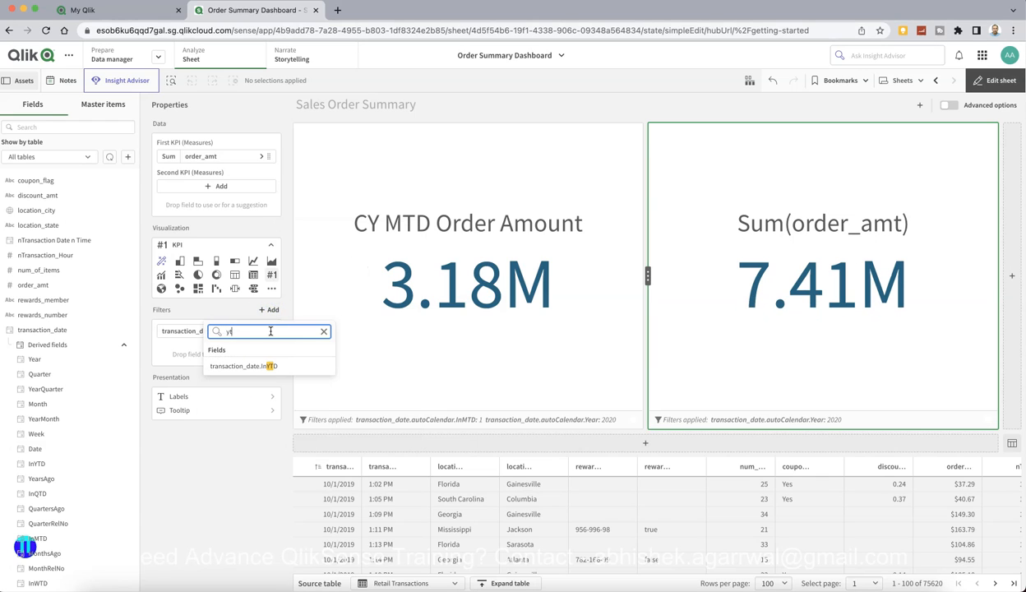
left_click(244, 366)
left_click(290, 356)
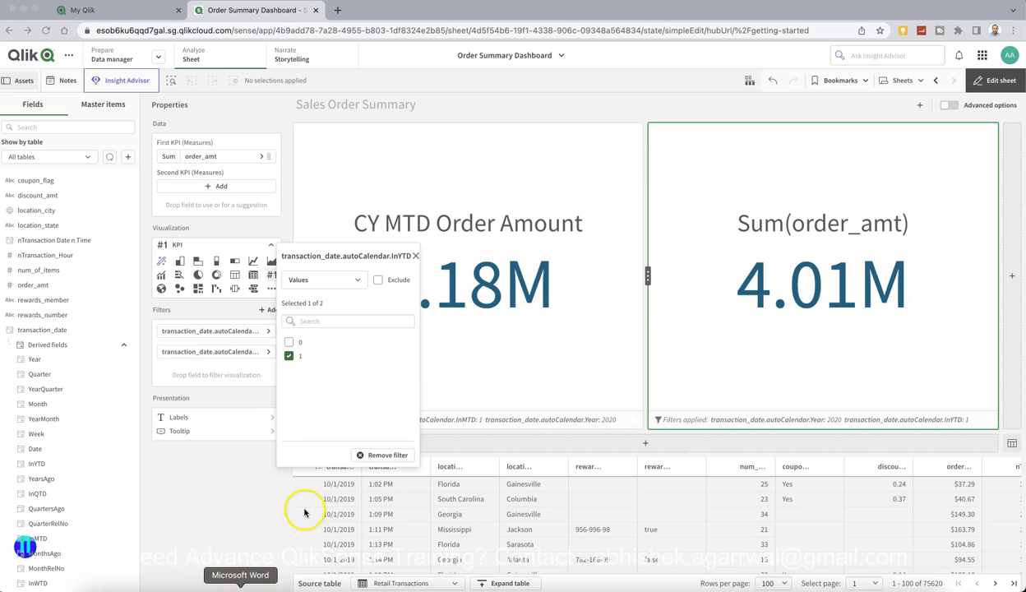
key("super+Tab")
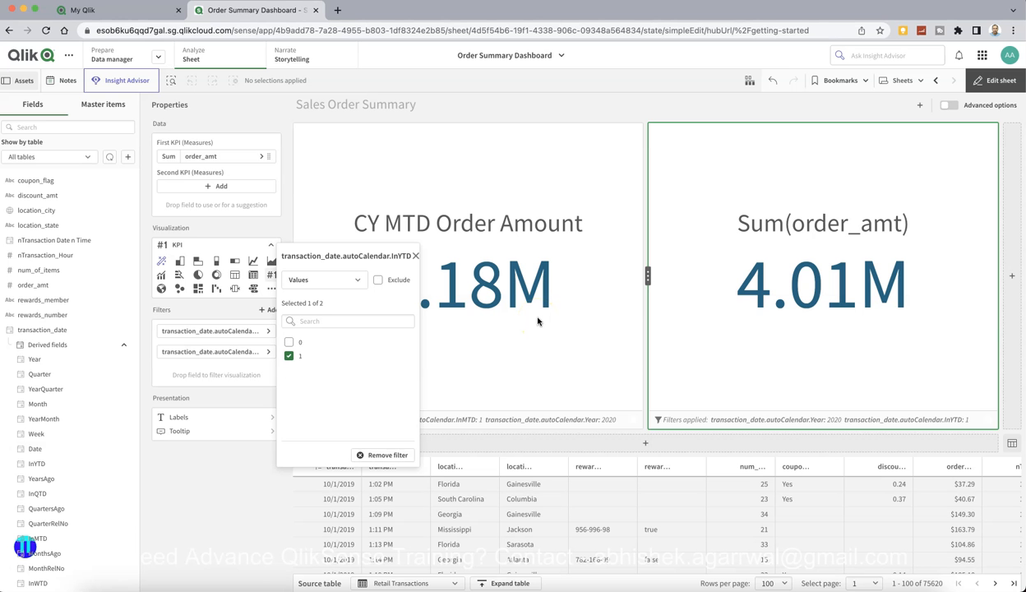
left_click(219, 462)
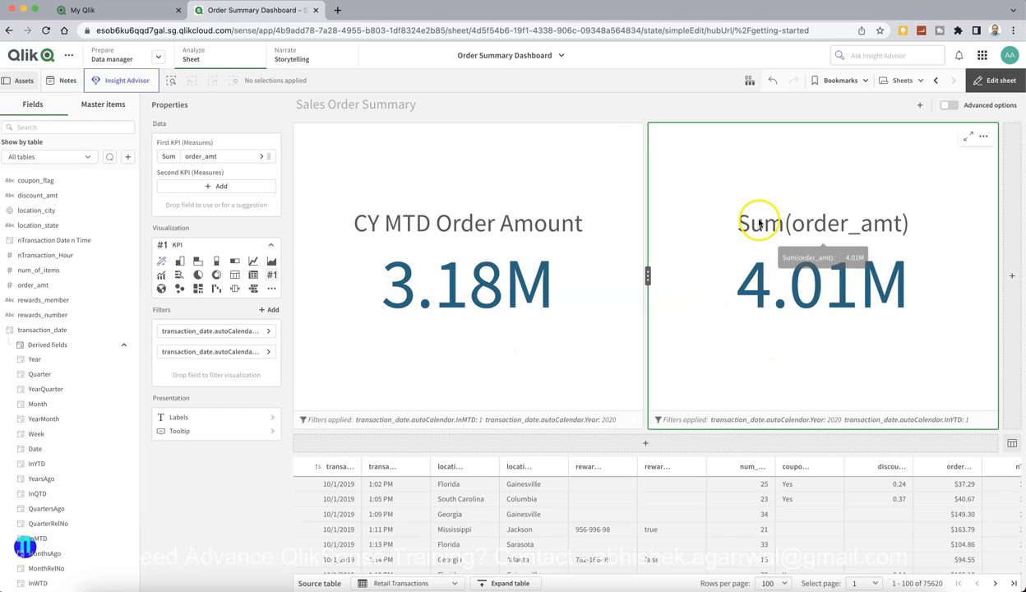
Label the second KPI's order_amt measure "CYTD Order Amount"
left_click(262, 159)
left_click(305, 221)
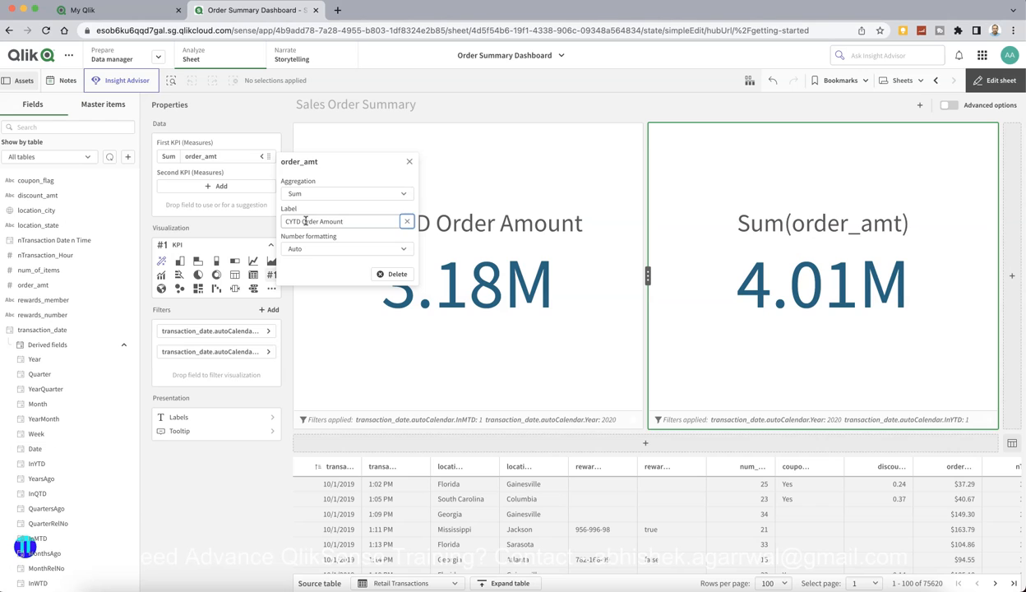
left_click(228, 490)
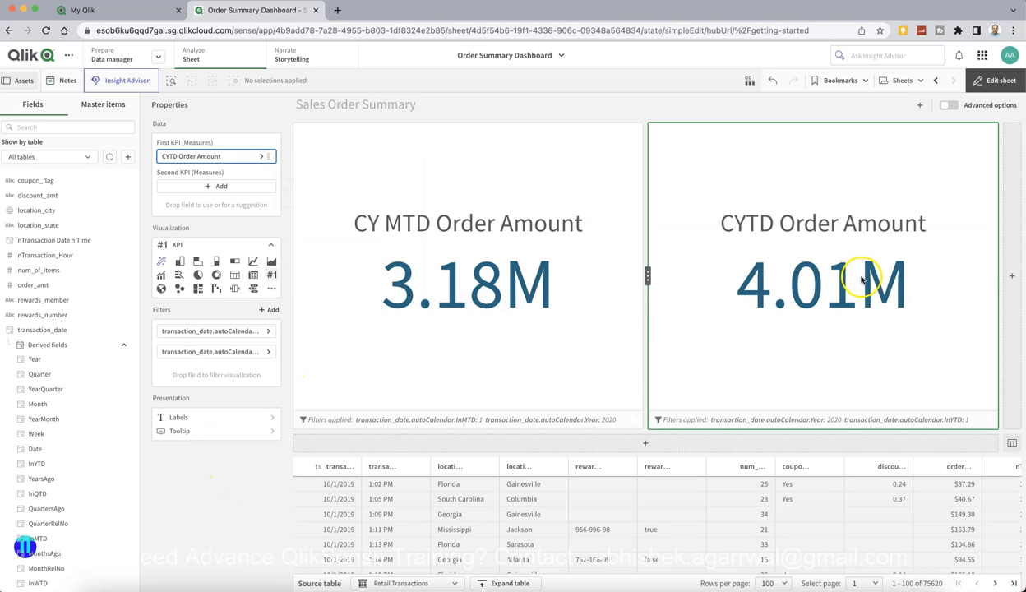
Add a third KPI beside the CYTD Order Amount KPI, with Sum(order_amt) as its first measure
left_click(1012, 276)
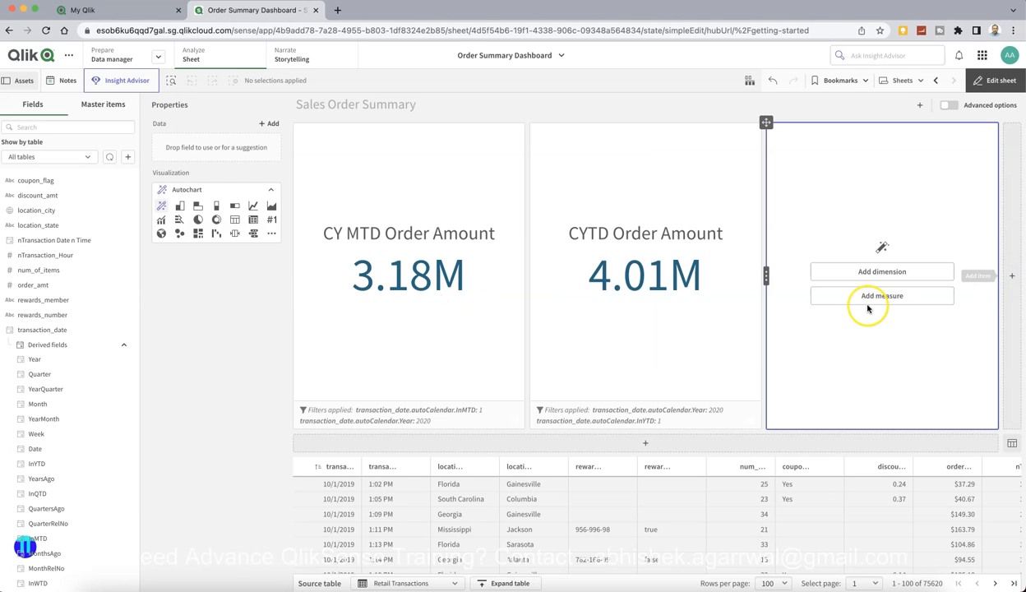
left_click(272, 220)
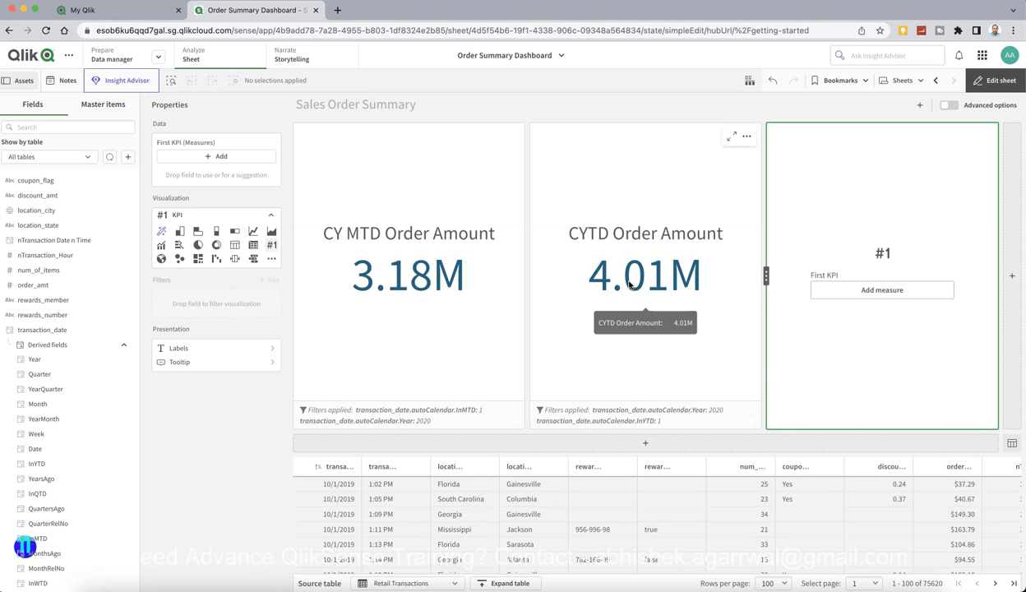
left_click(895, 290)
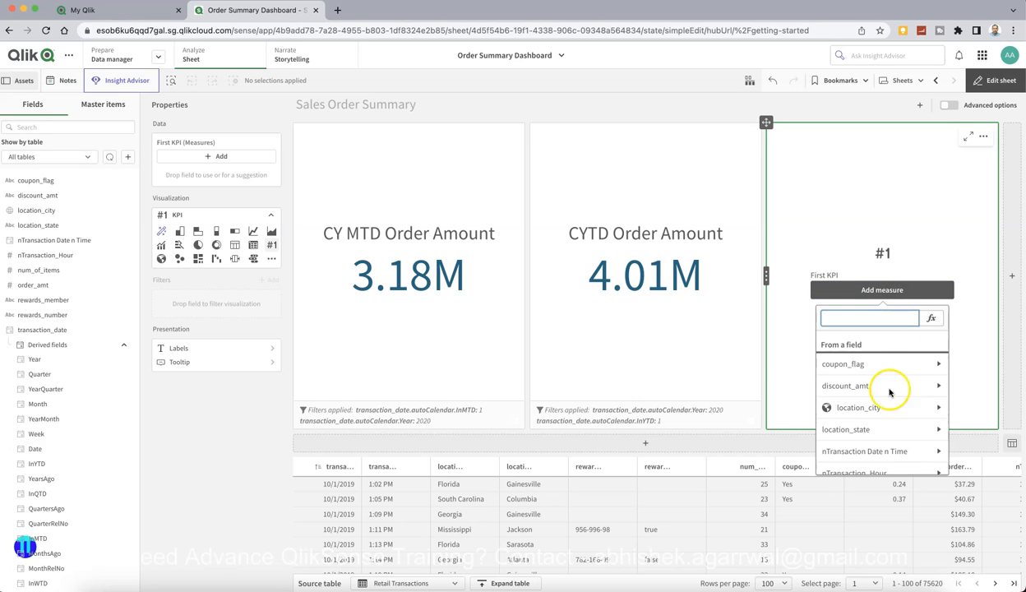
scroll(890, 403, "down", 3)
left_click(889, 413)
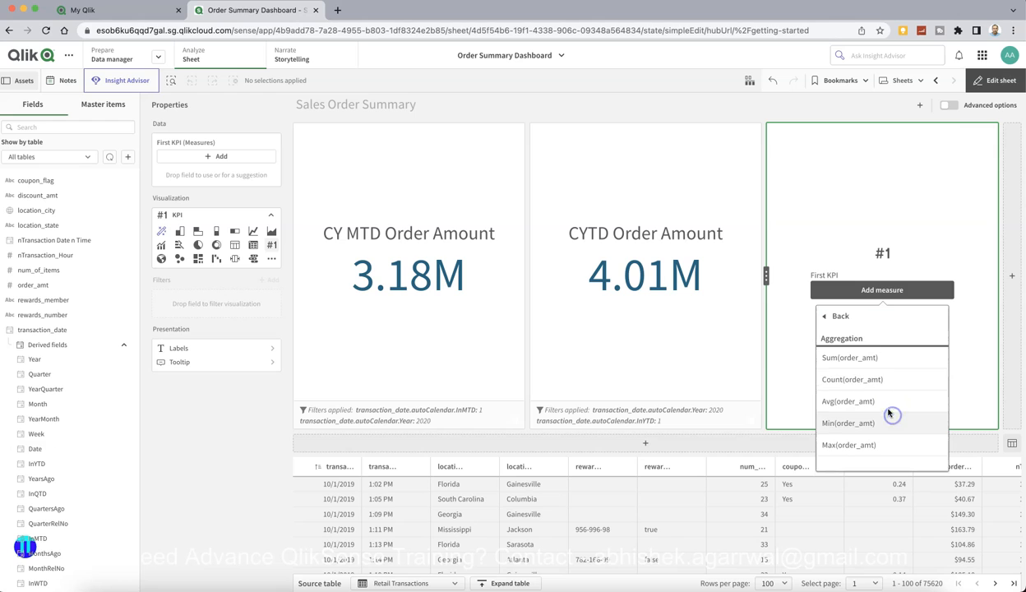
left_click(859, 357)
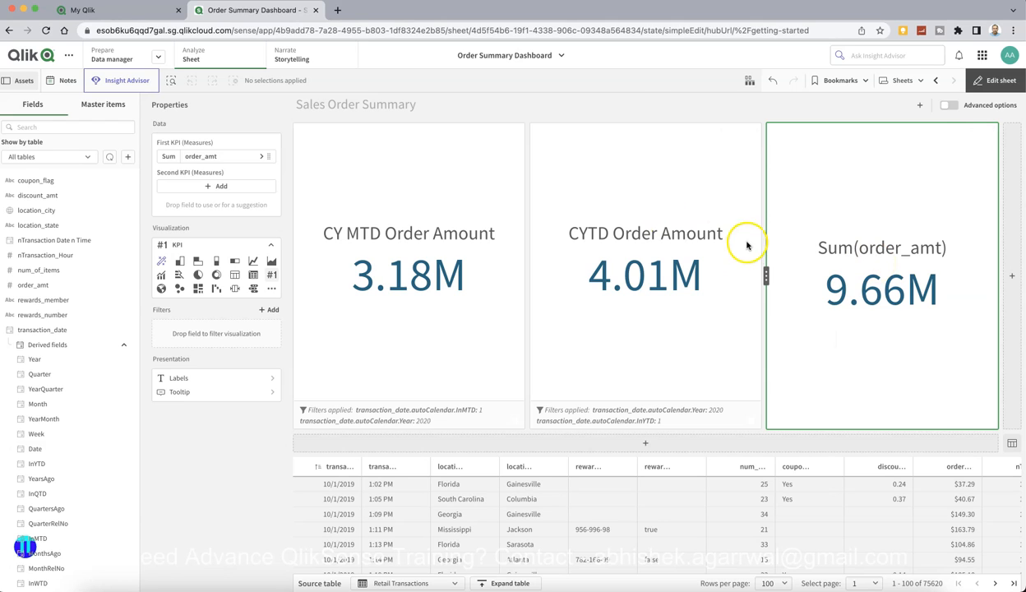
Label the third KPI's order_amt measure "PYTD Order Amount"
left_click(259, 157)
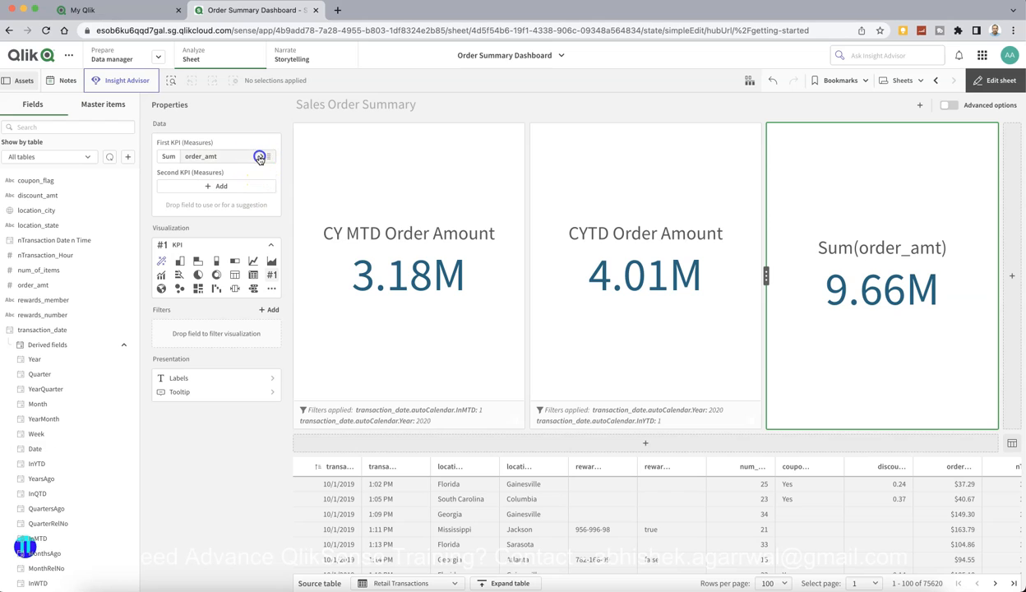
left_click(314, 221)
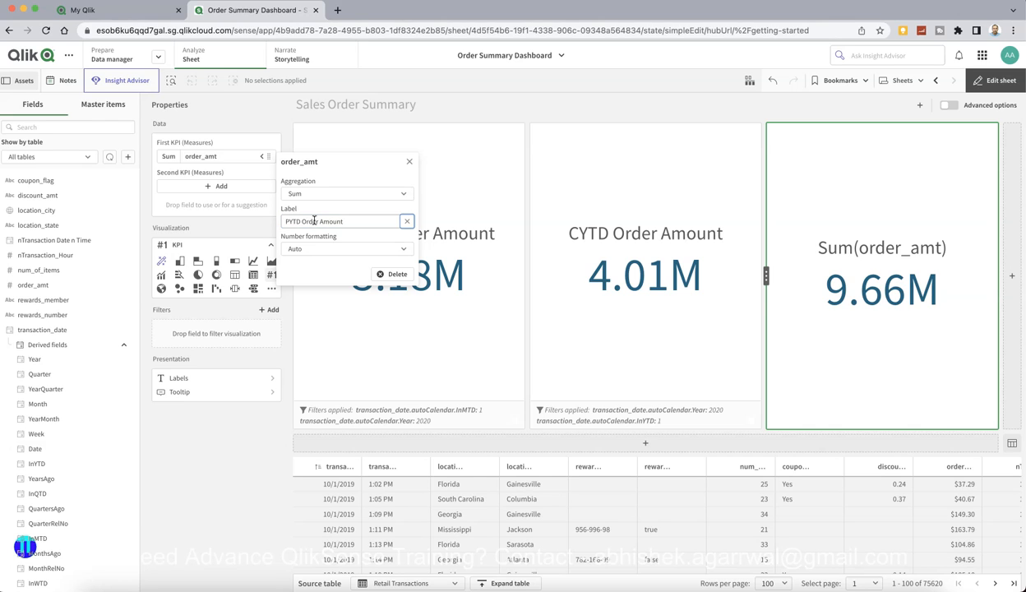
key("Tab")
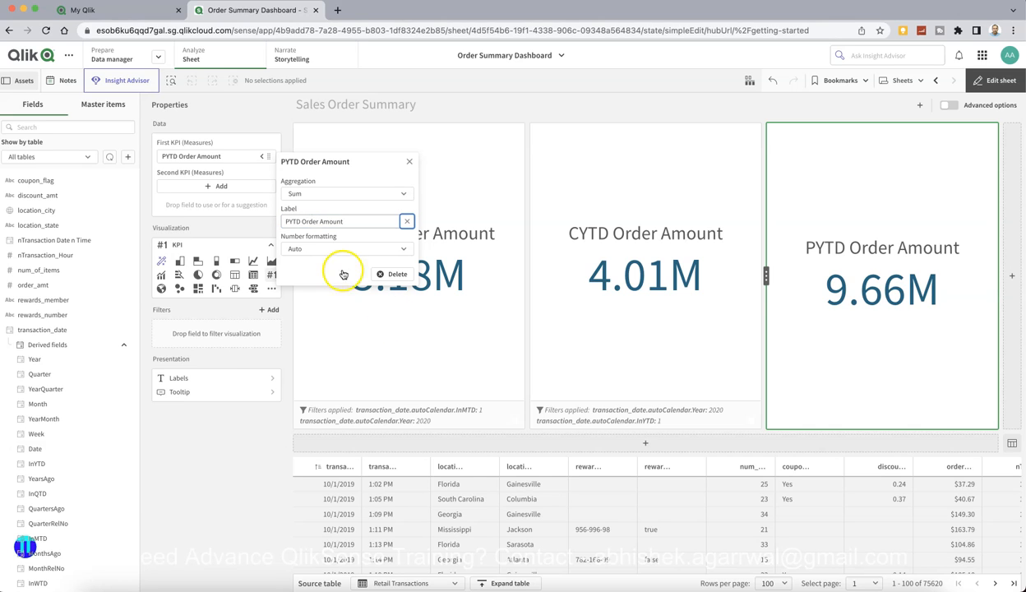
left_click(256, 350)
Add a filter on the transaction_date derived field Year with value 2019 to the PYTD Order Amount KPI
left_click(272, 310)
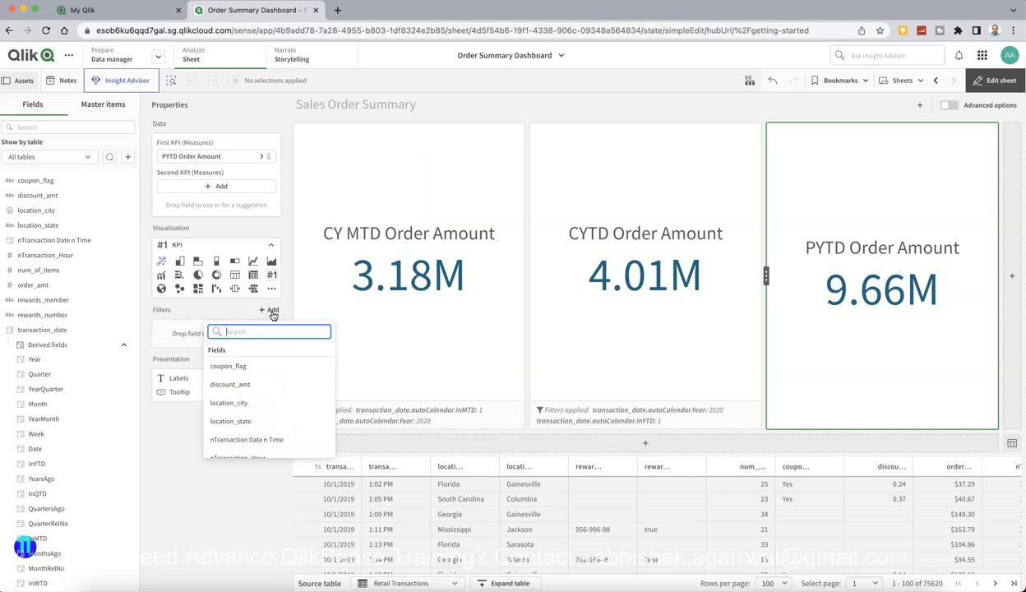
type("year")
left_click(275, 364)
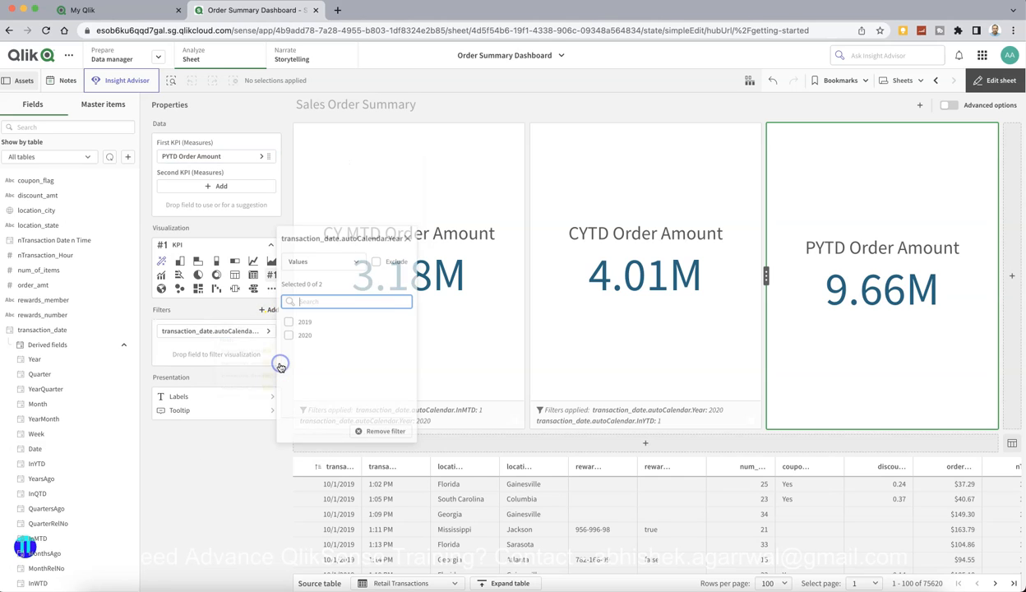
left_click(289, 321)
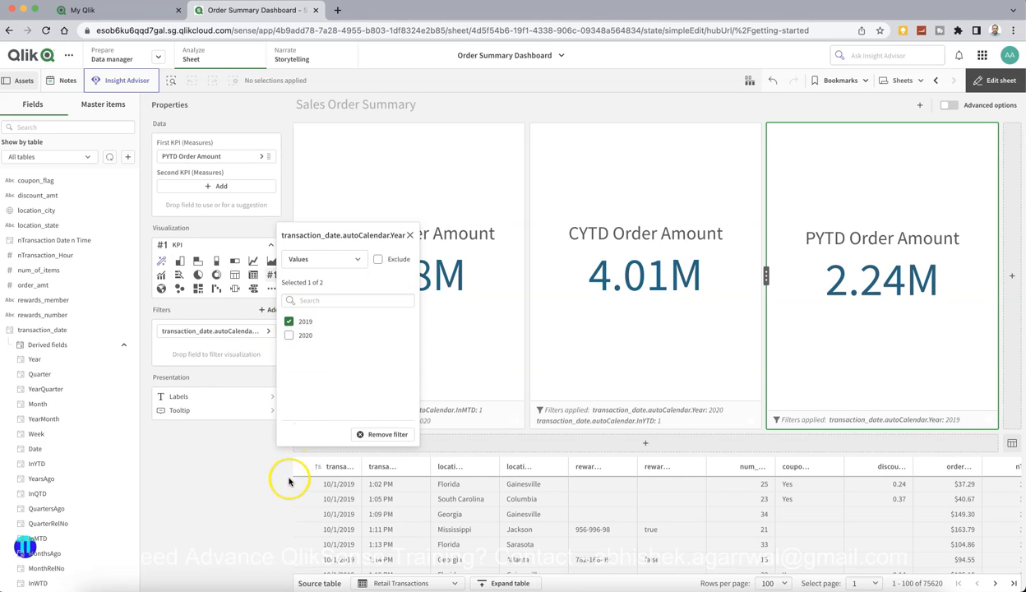
left_click(408, 234)
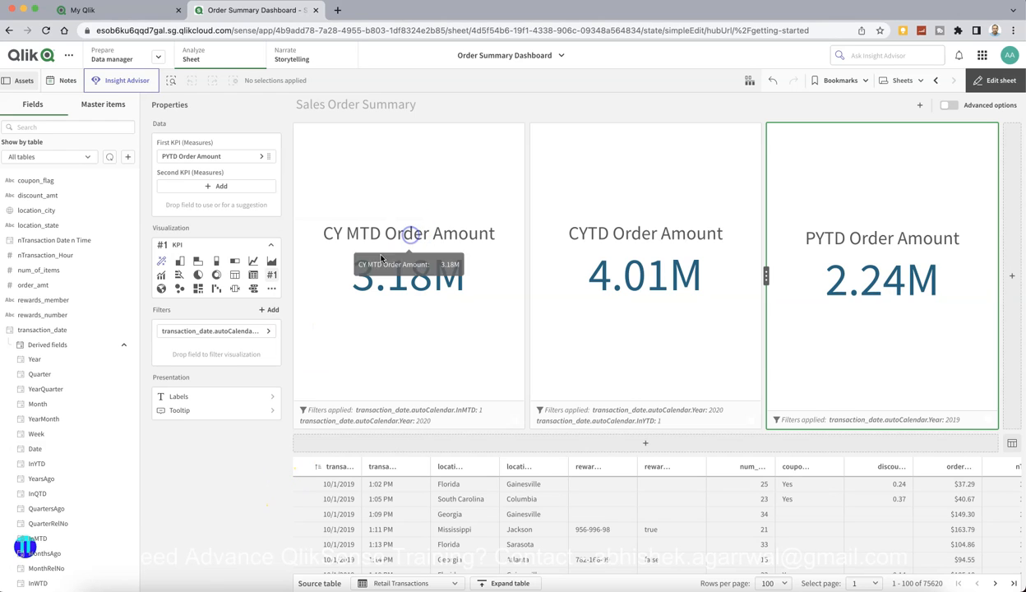
left_click(271, 310)
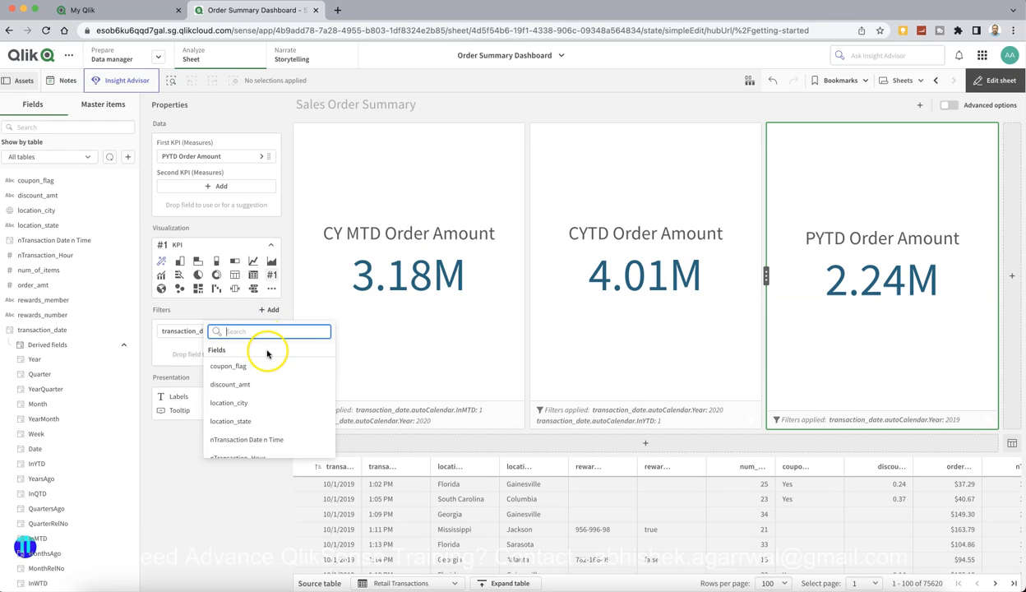
left_click(217, 504)
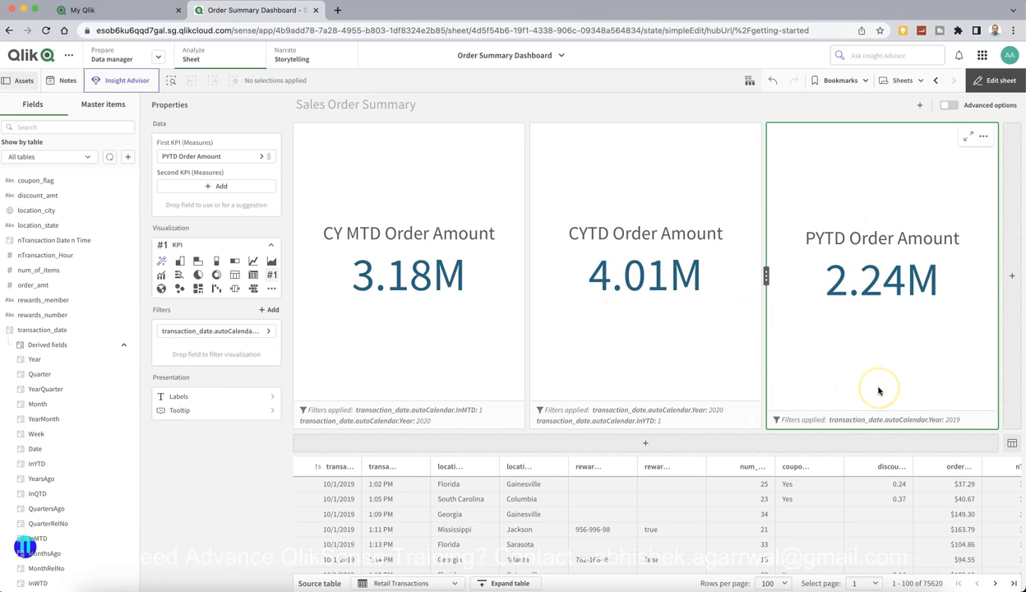
Add a fourth KPI beside the PYTD Order Amount KPI, with Avg(discount_amt) as its first measure
left_click(1012, 273)
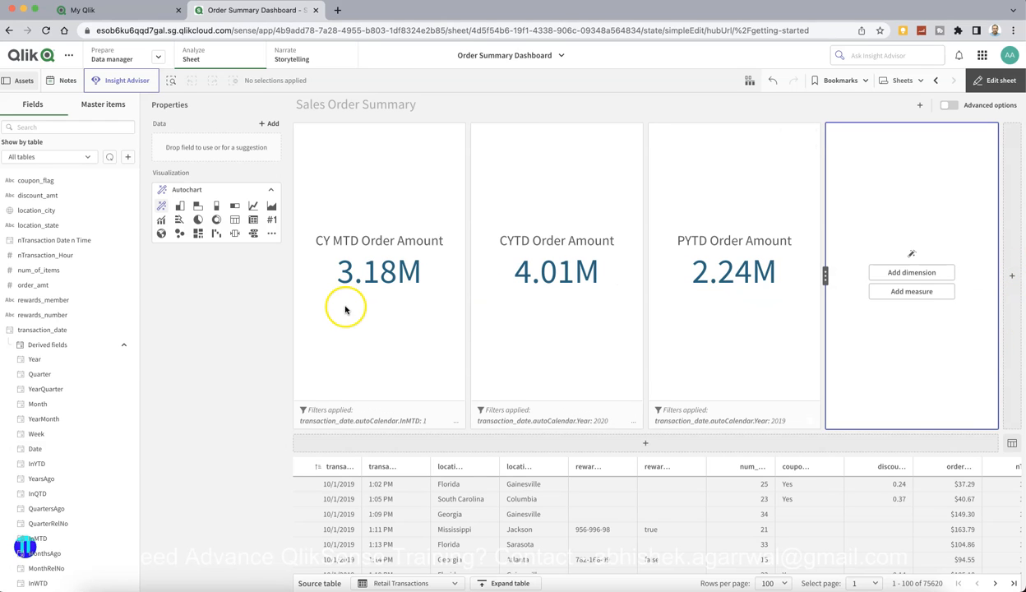
left_click(272, 220)
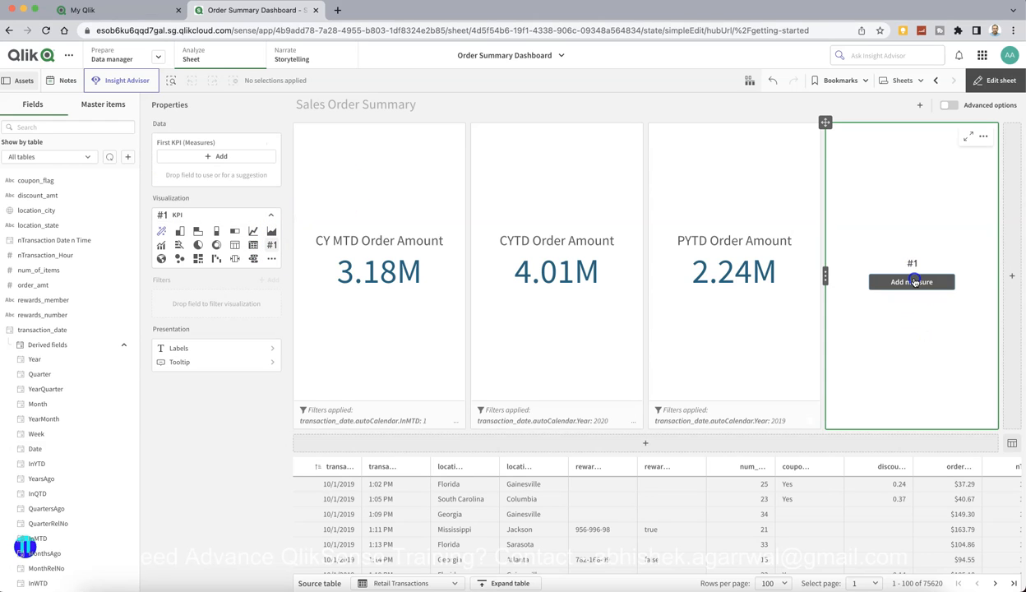
left_click(912, 282)
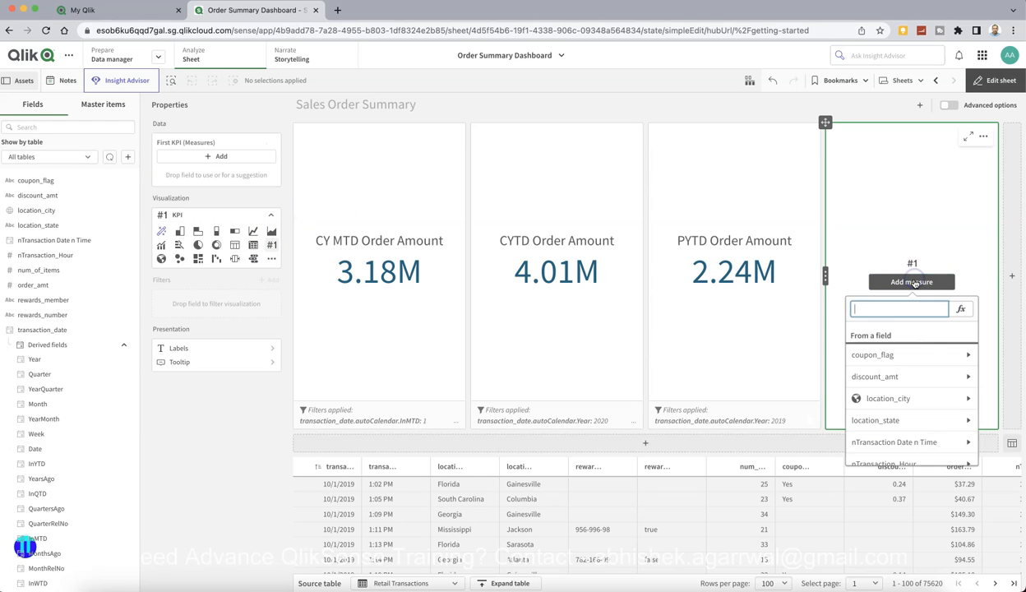
left_click(912, 380)
left_click(907, 395)
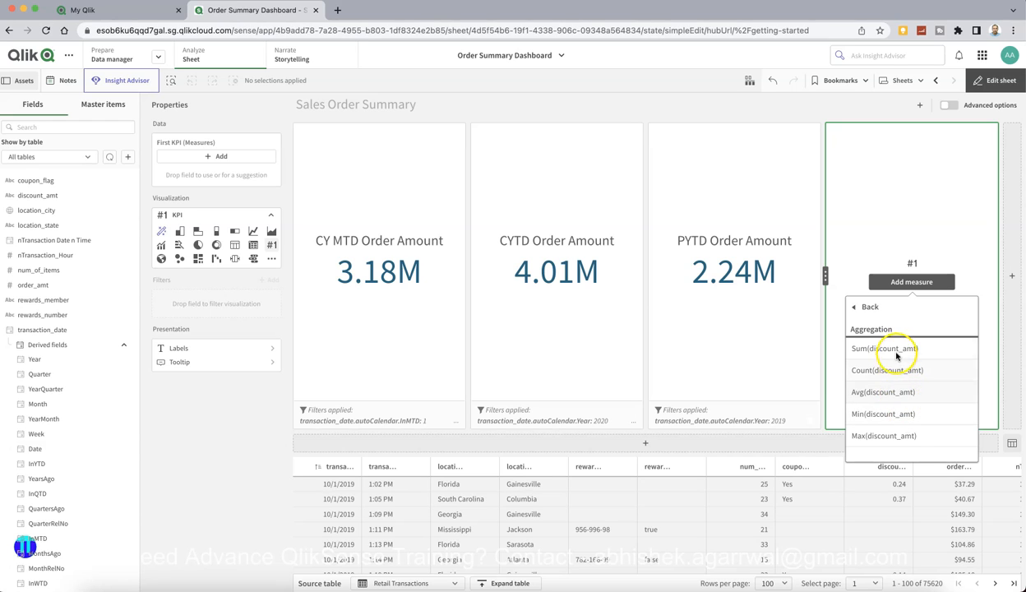
left_click(897, 396)
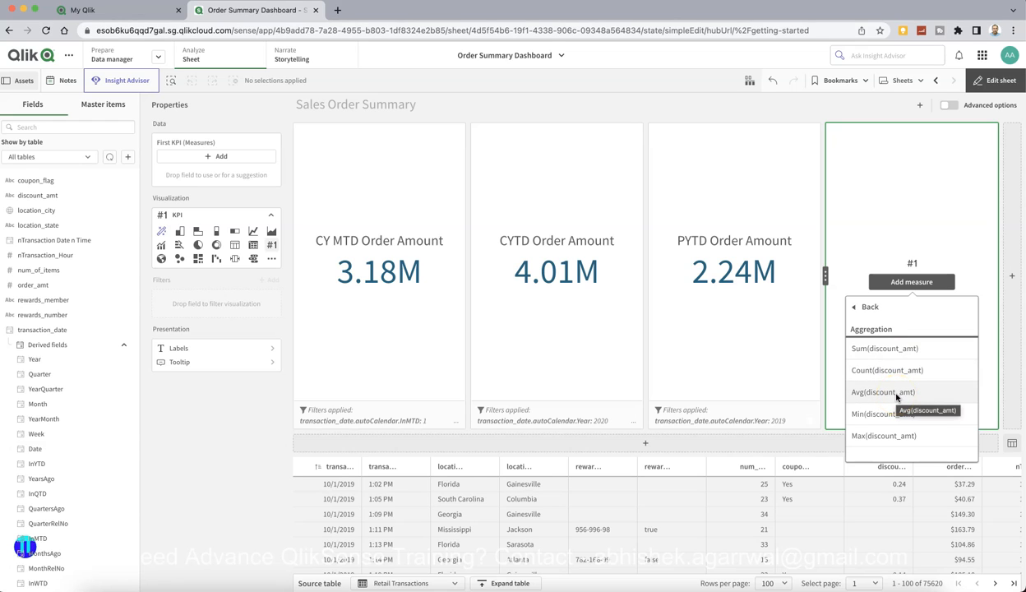
left_click(897, 395)
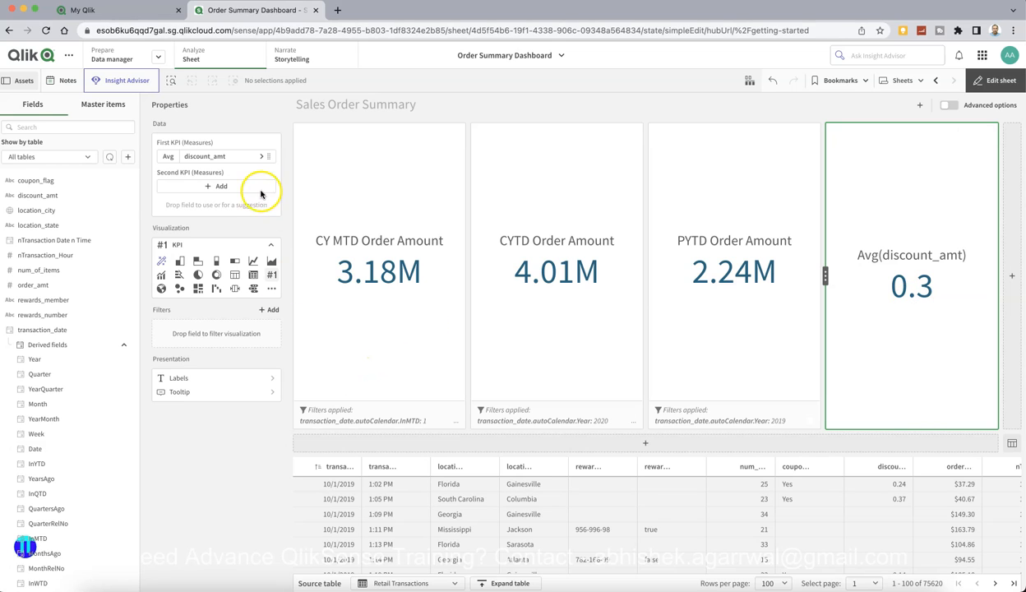
Label the fourth KPI's discount_amt measure "CY Avg Discount"
left_click(262, 159)
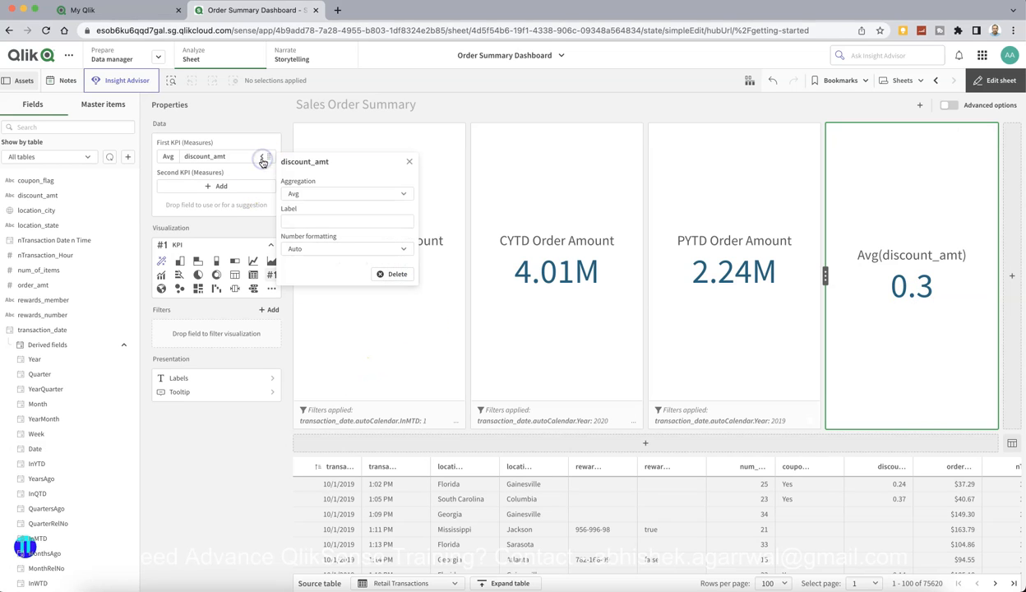
left_click(331, 219)
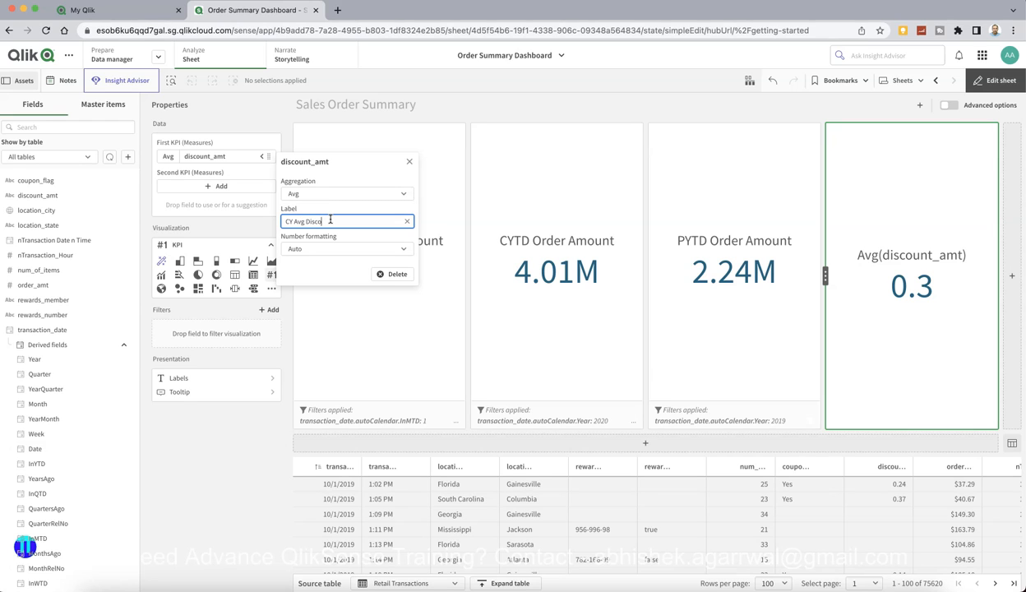
Try to apply Custom number formatting with the format pattern 0.0% to the CY Avg Discount measure
left_click(328, 249)
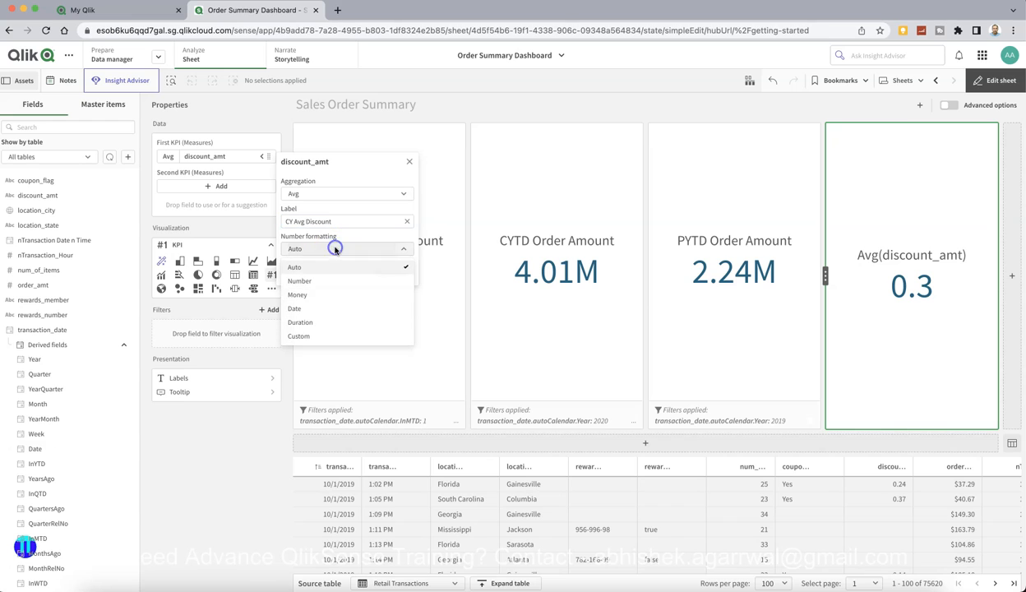
left_click(336, 338)
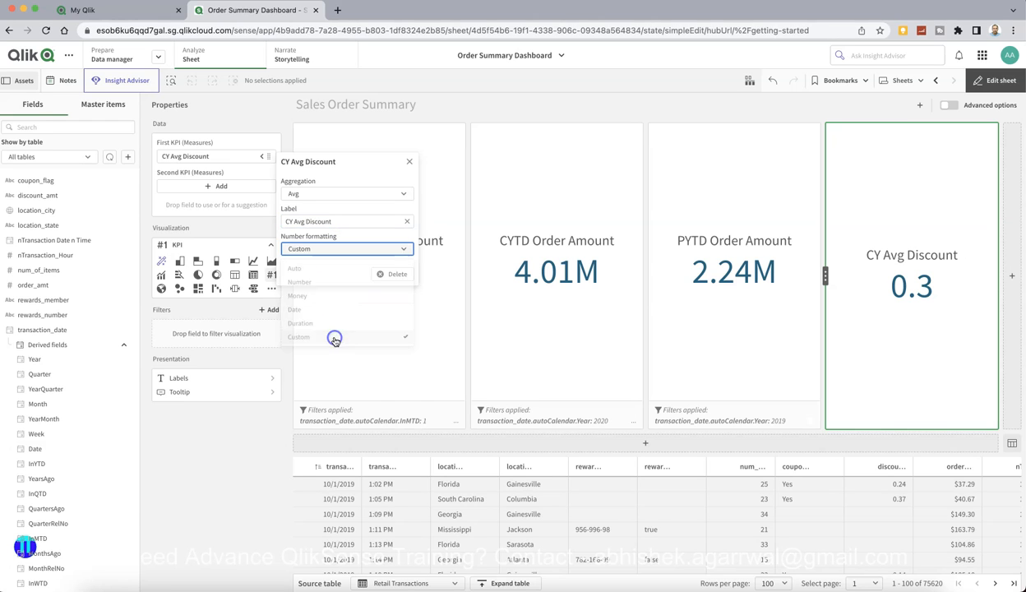
left_click_drag(327, 331, 247, 333)
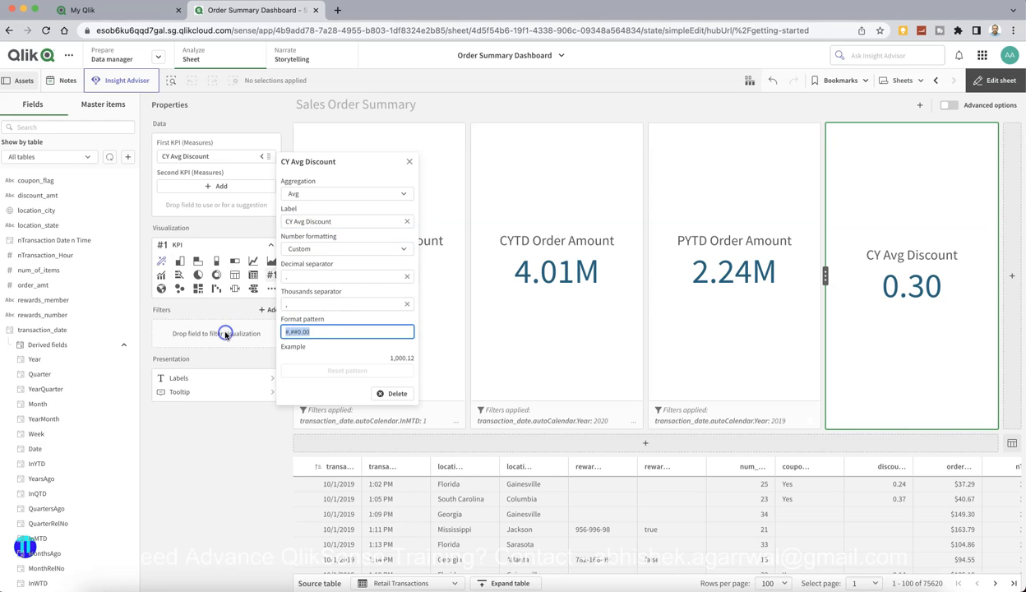
type("0")
key("Tab")
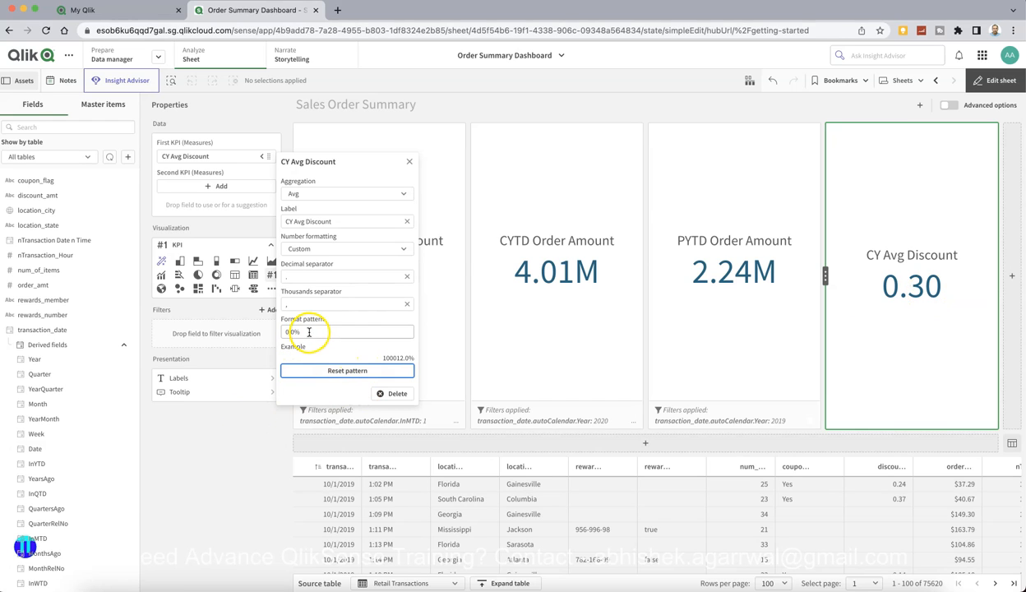
left_click(267, 453)
left_click(922, 290)
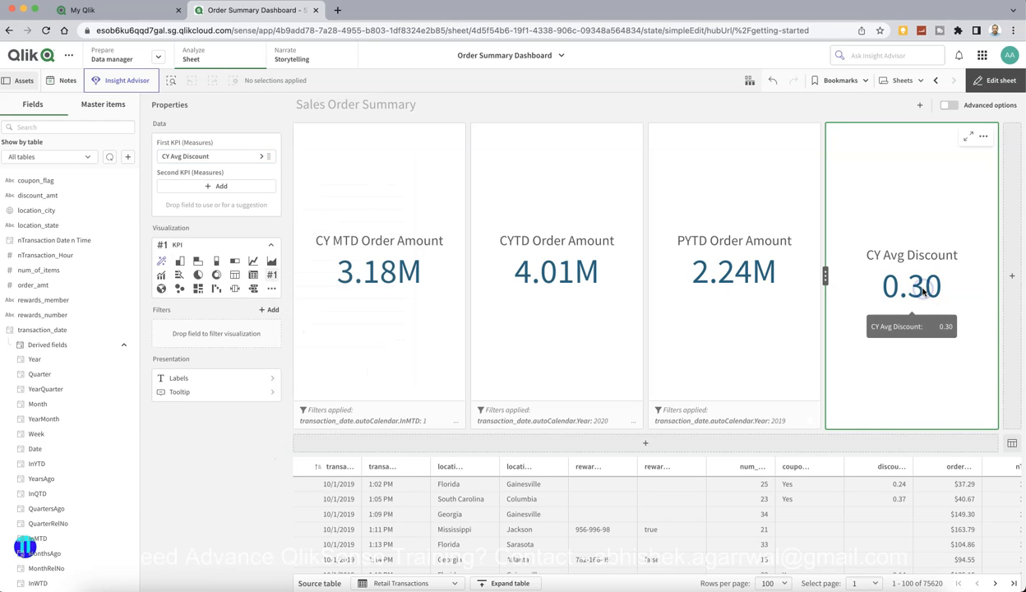
Try resetting the CY Avg Discount number formatting to Auto and reapplying Custom with the pattern 0.0%
left_click(262, 156)
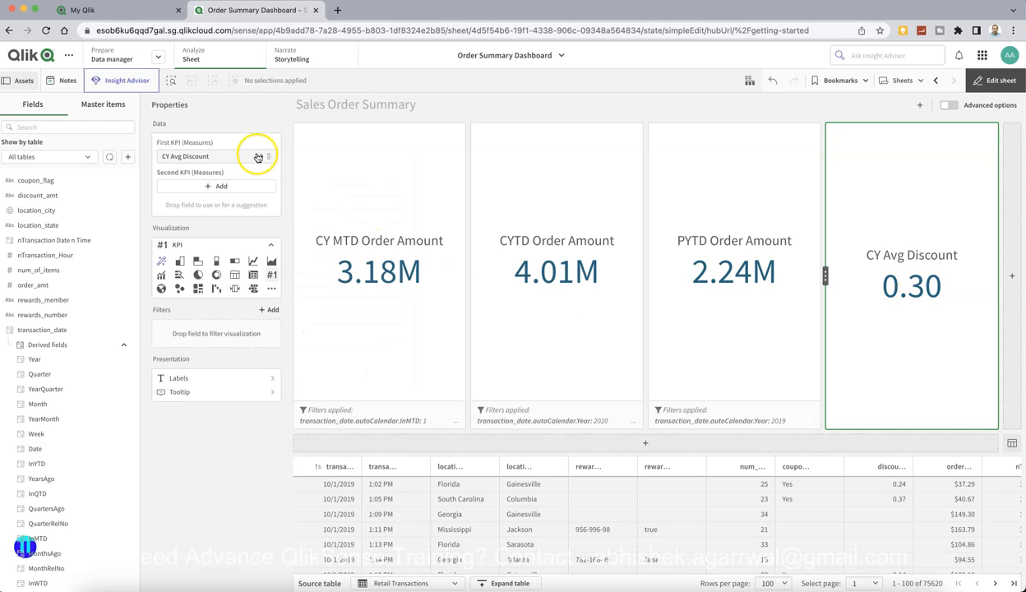
left_click(329, 248)
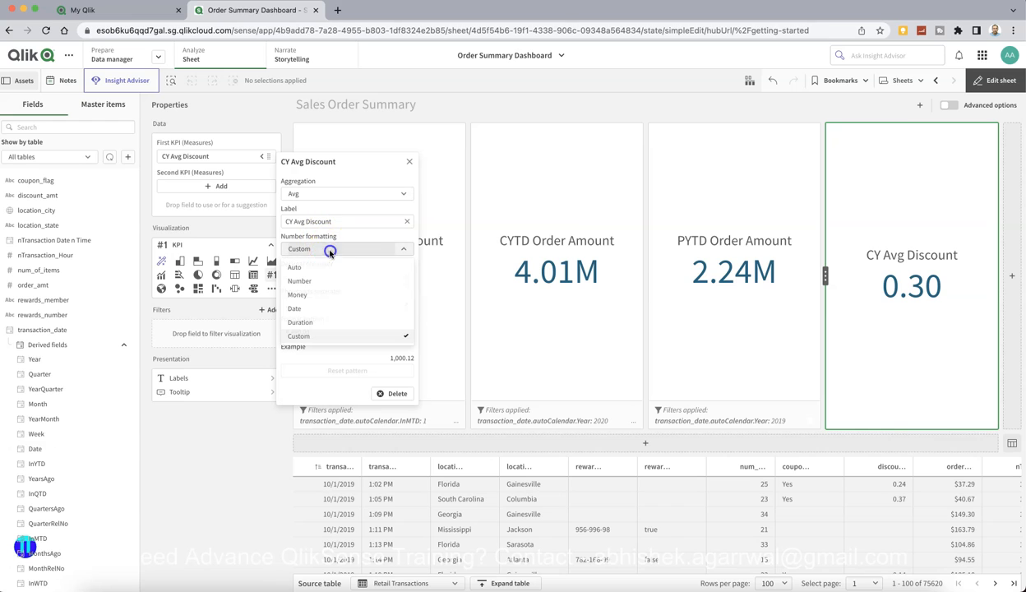
left_click(332, 267)
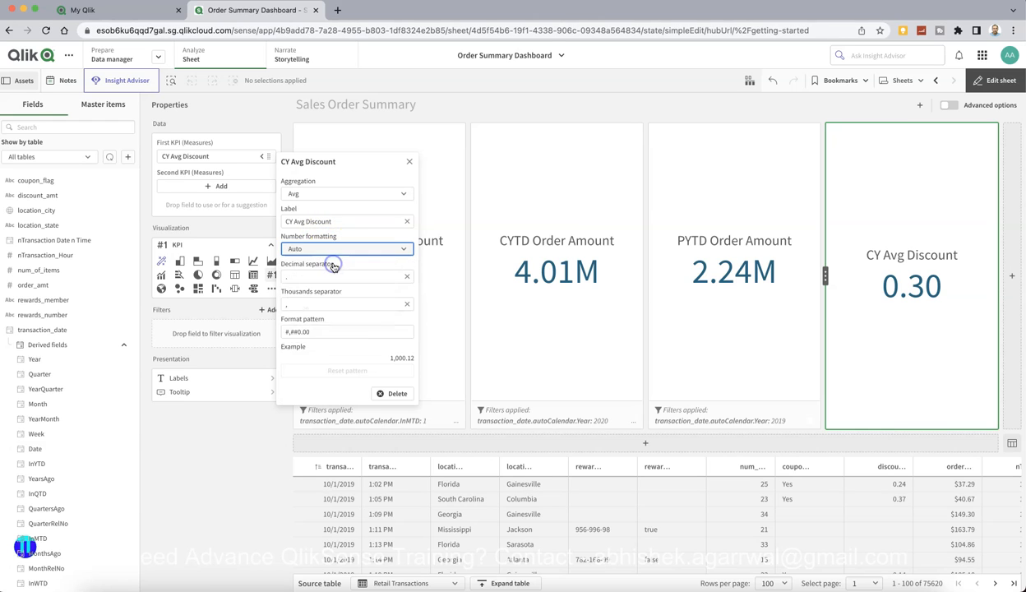
left_click(339, 248)
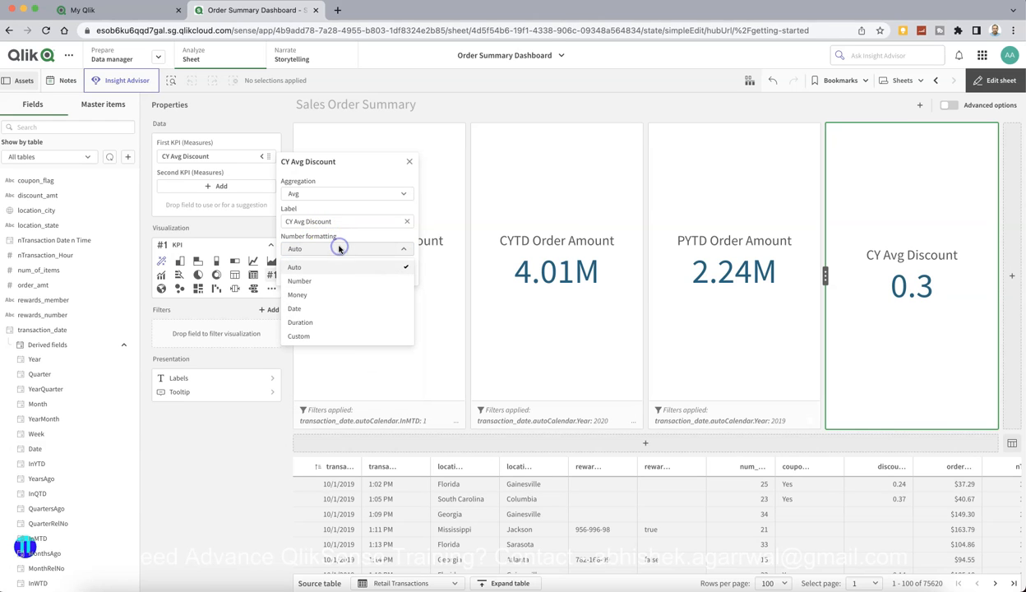
left_click(332, 336)
left_click(324, 331)
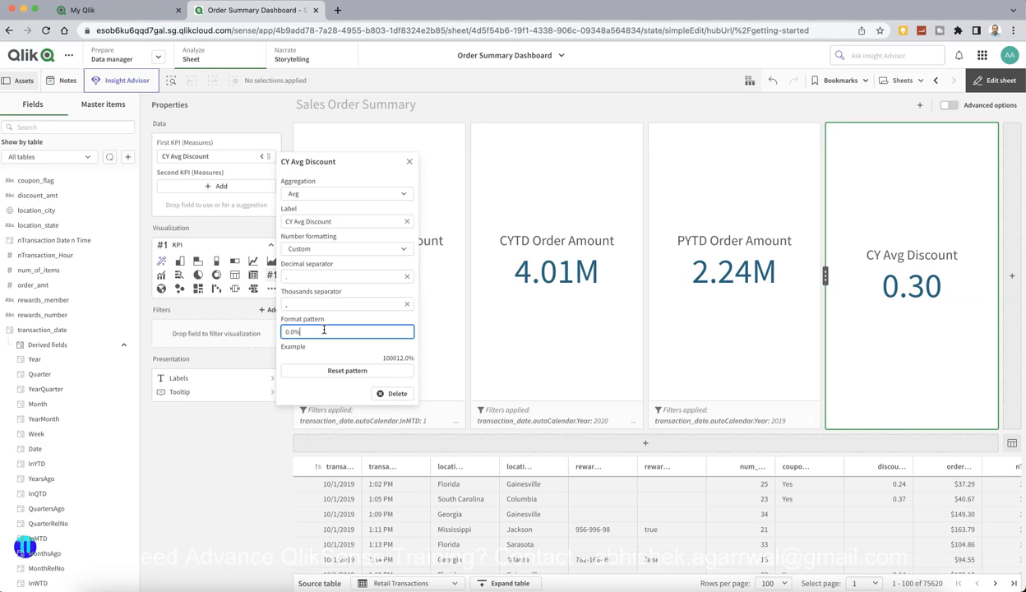
key("Tab")
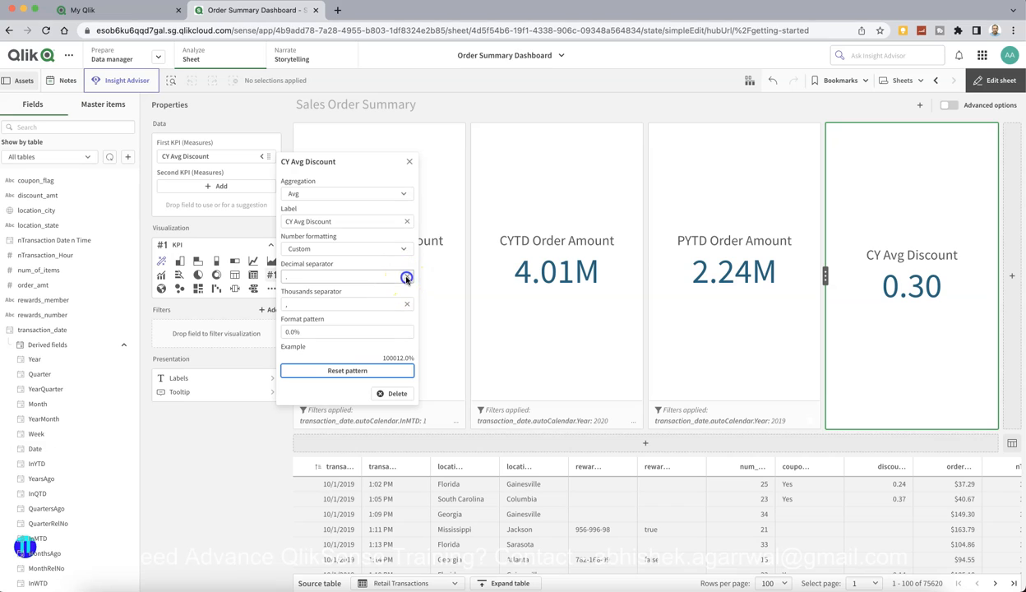
Try clearing the decimal and thousands separators of the CY Avg Discount measure and re-entering the format pattern 0.0%
left_click(407, 305)
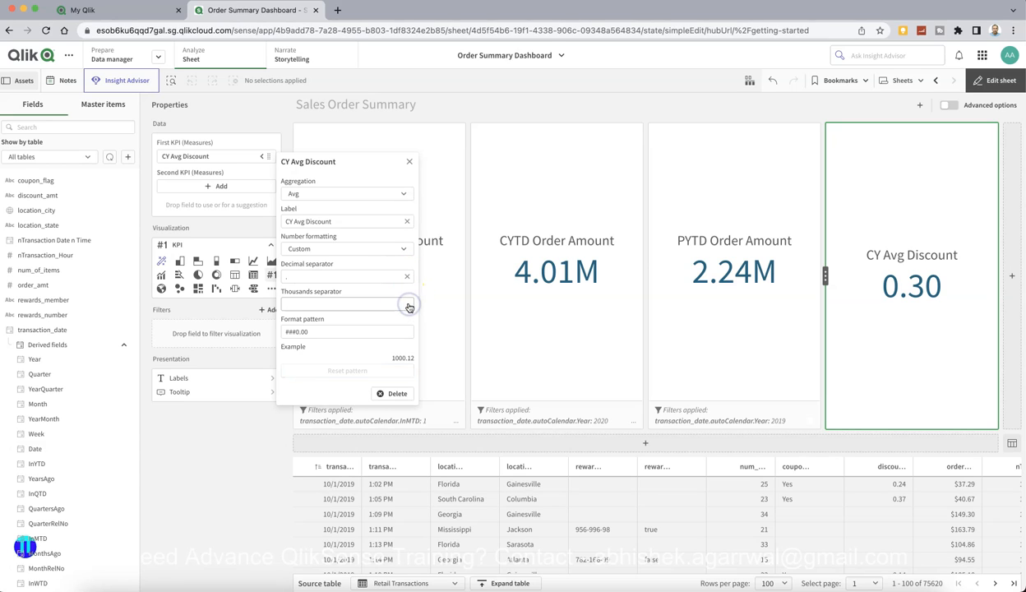
left_click(330, 332)
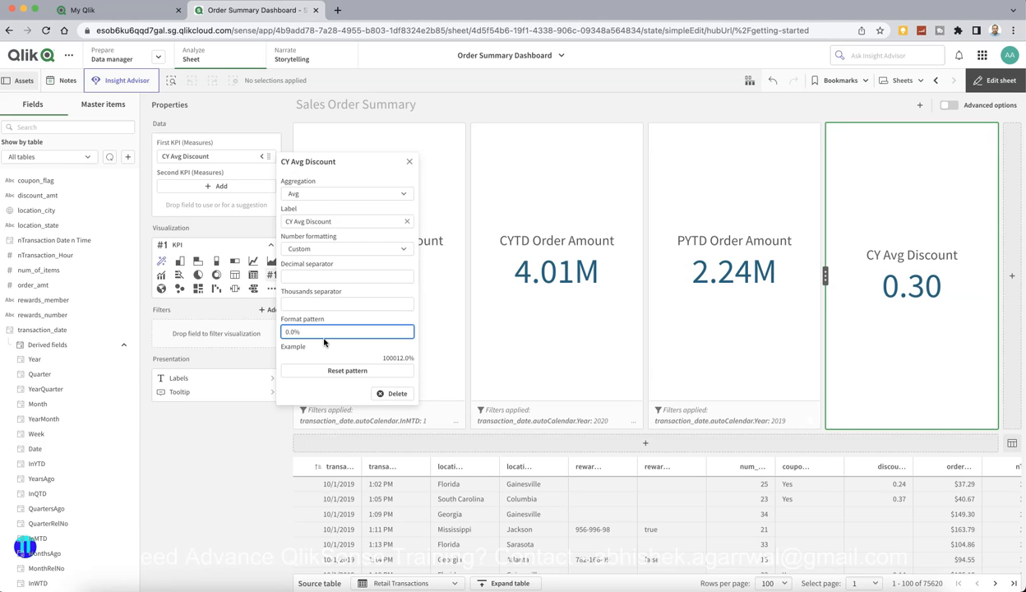
key("Tab")
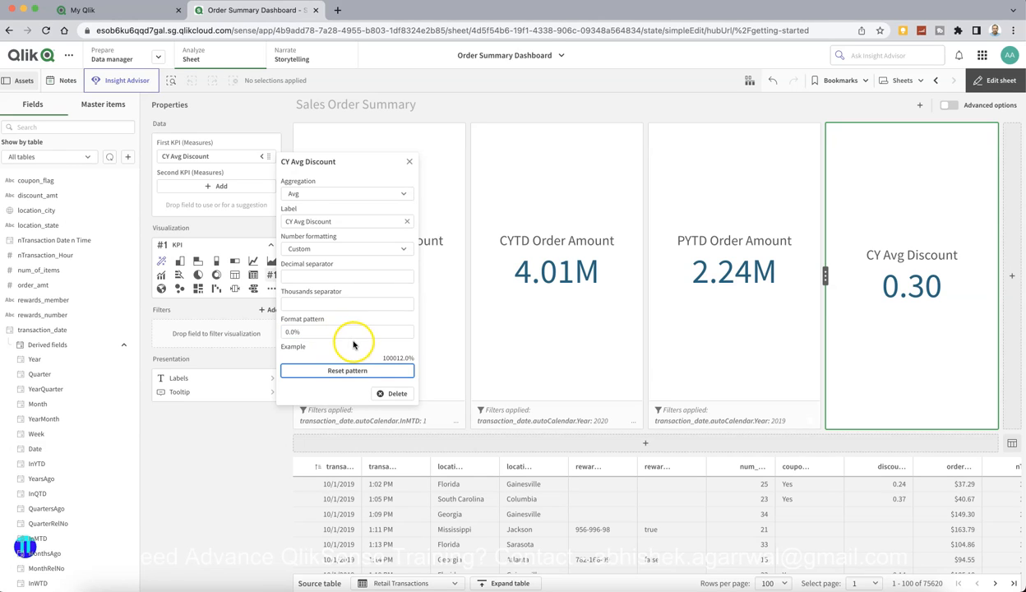
left_click(408, 251)
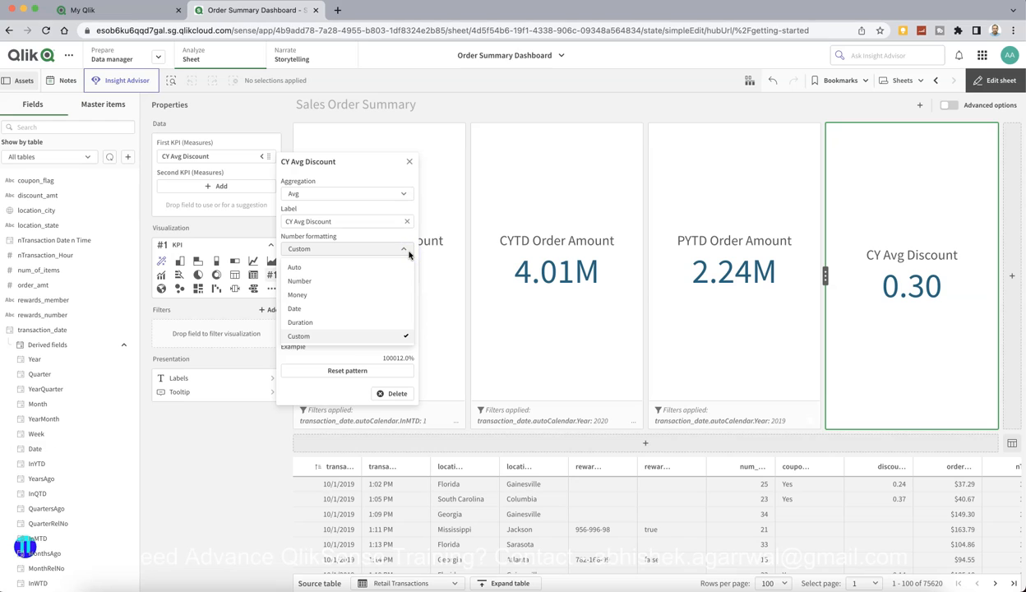
left_click(409, 254)
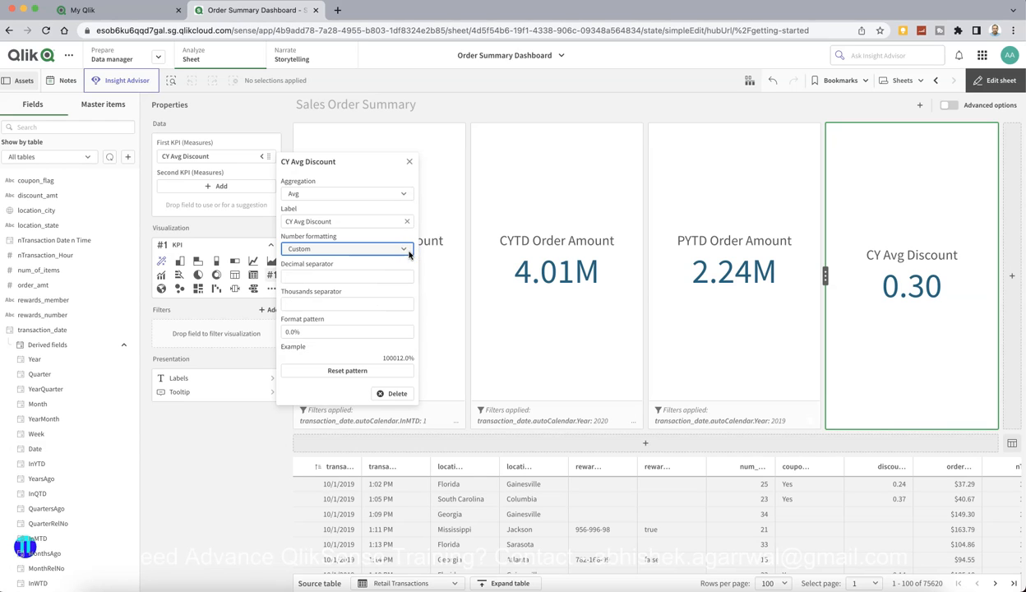
left_click(313, 331)
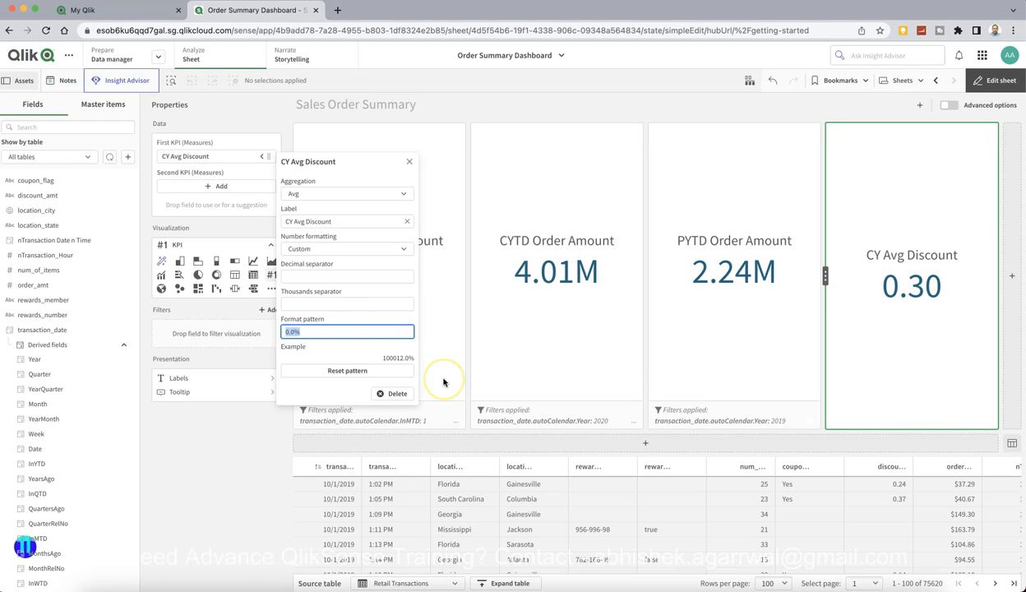
key("Tab")
key("Tab")
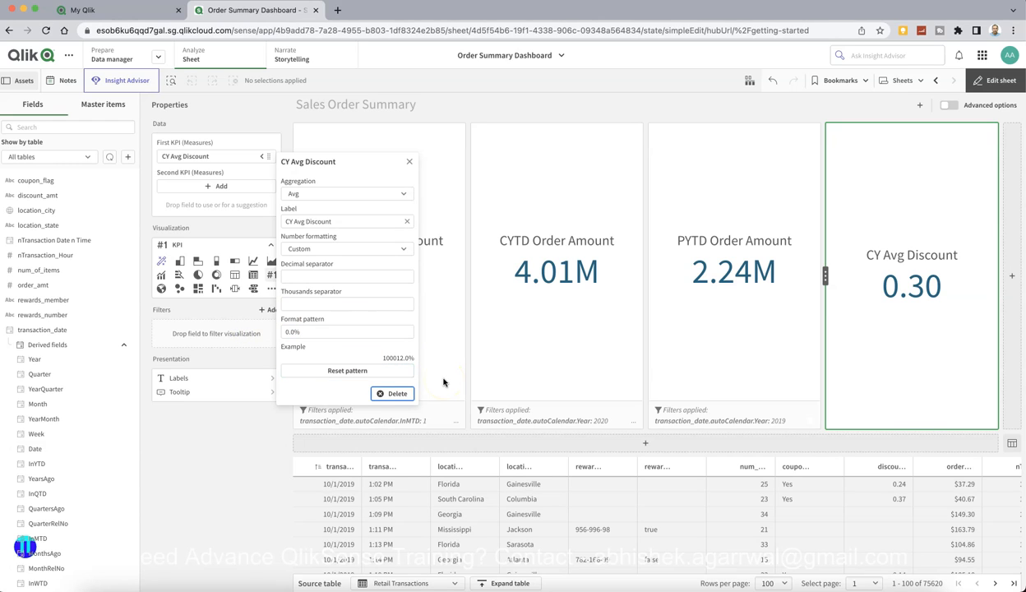
left_click(409, 161)
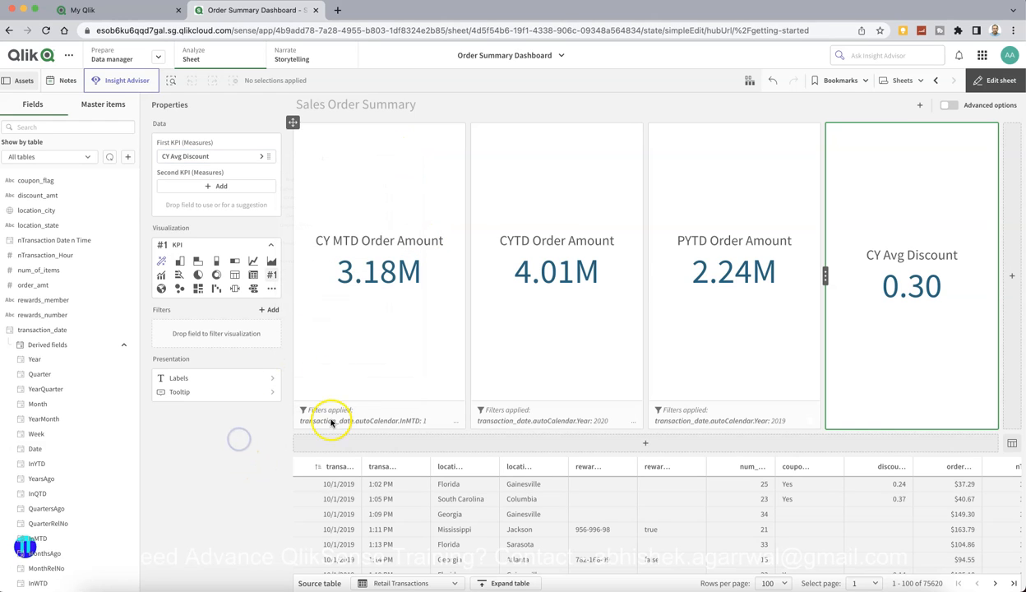
Add a filter on the transaction_date derived field Year with value 2020 to the CY Avg Discount KPI
left_click(268, 311)
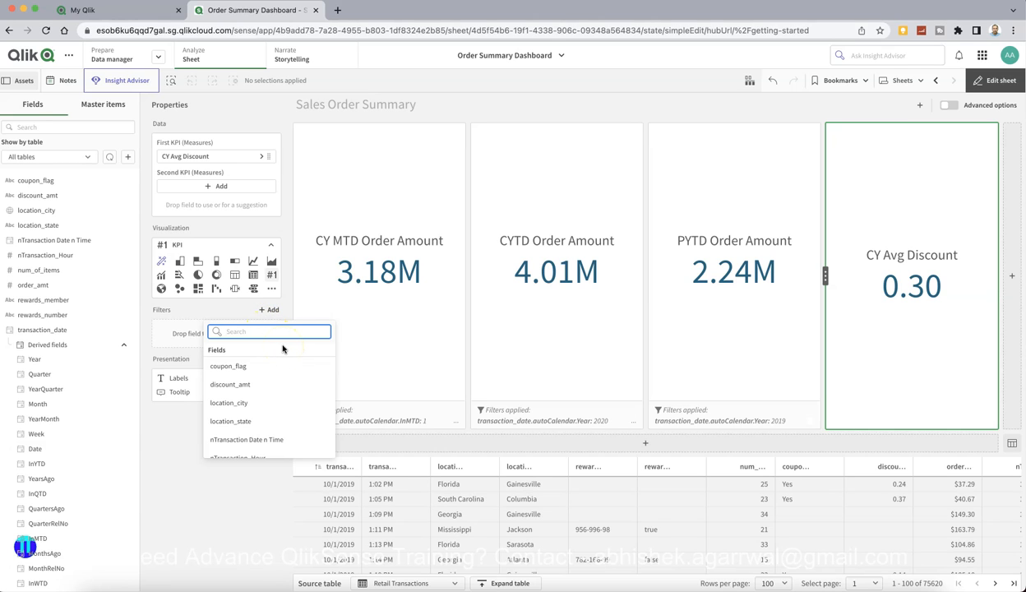
type("year")
left_click(271, 366)
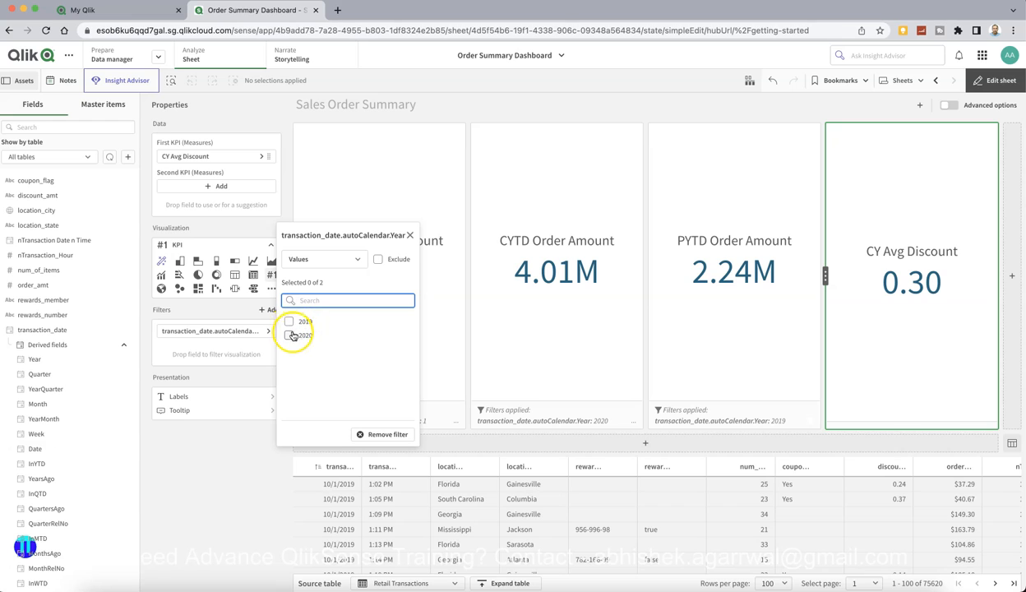
left_click(289, 336)
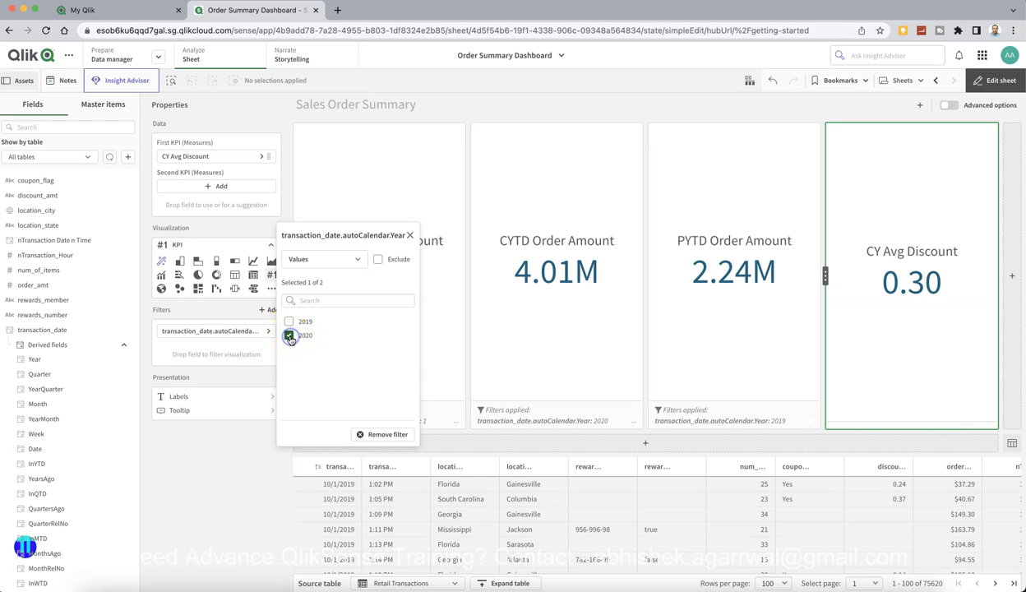
left_click(230, 542)
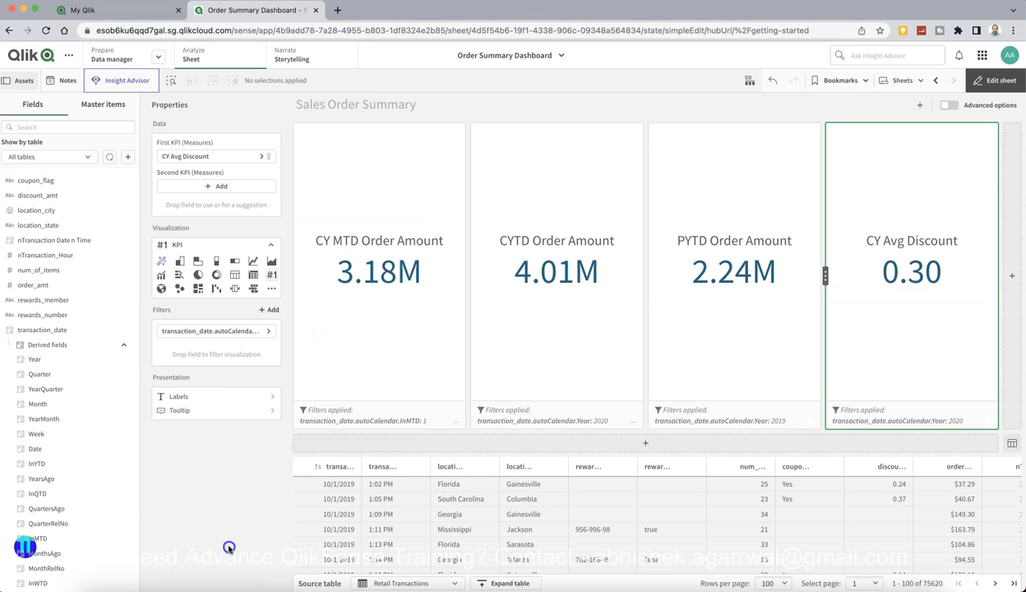
Set the CY Avg Discount measure's number formatting to Number and open its simple format choices
left_click(262, 157)
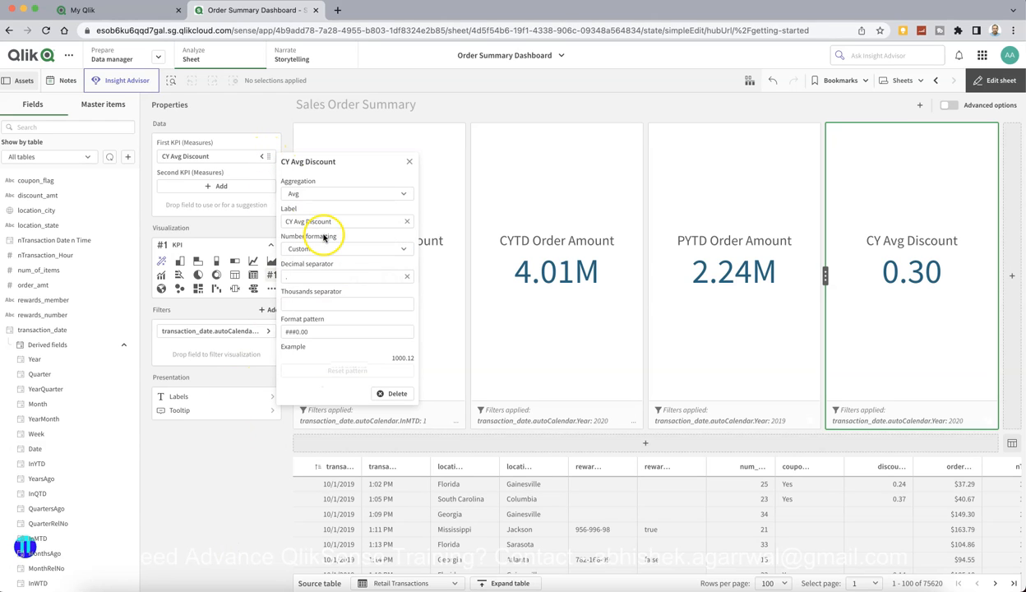
left_click(365, 247)
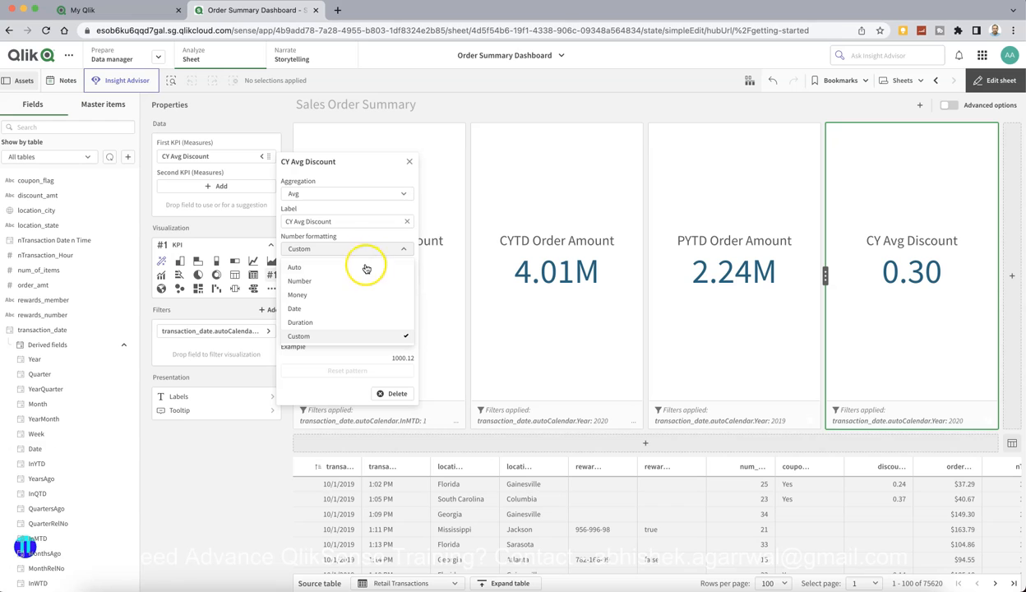
left_click(365, 280)
left_click(362, 285)
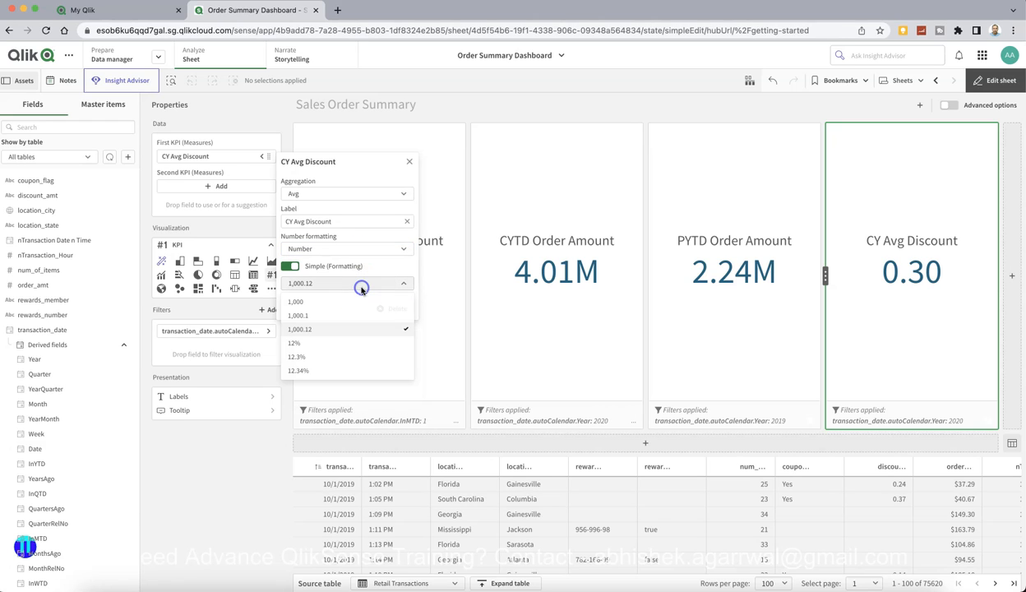
Set the CY Avg Discount measure's number format to the 12.3% pattern
left_click(315, 359)
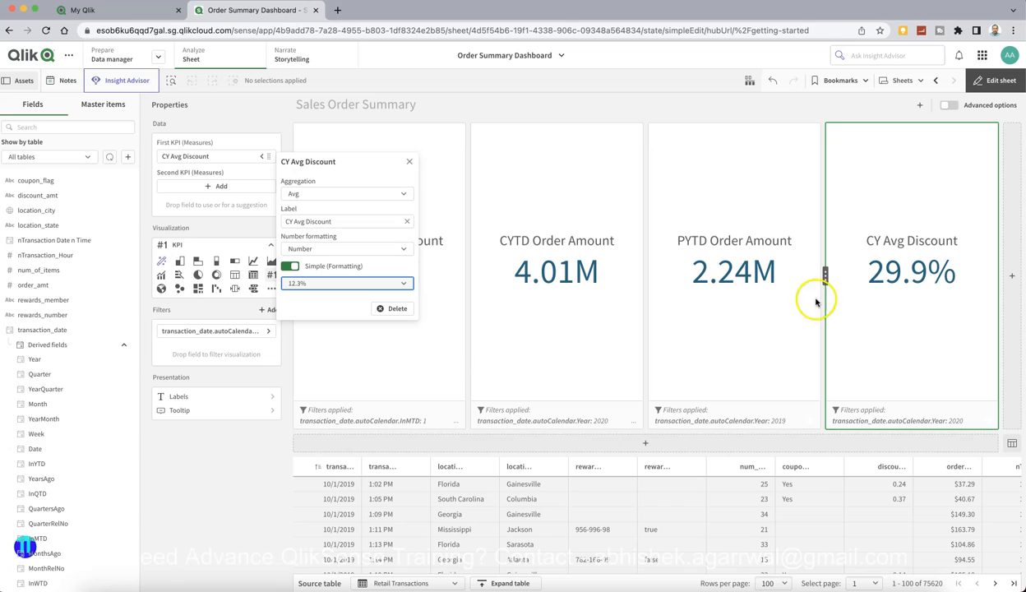
left_click(219, 481)
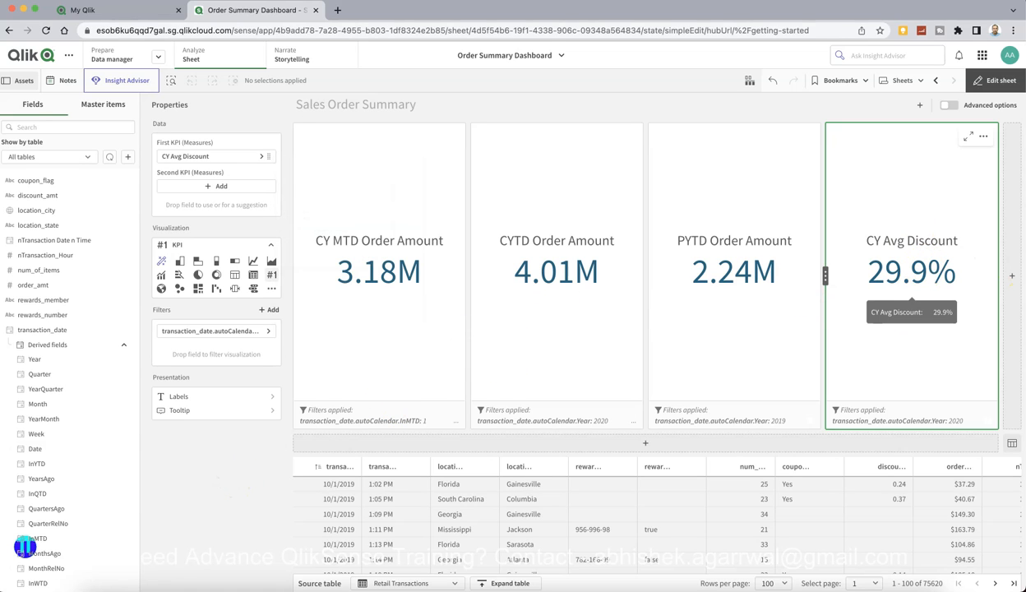
Add a KPI beside CY Avg Discount with the measure Avg(discount_amt)
left_click(1013, 279)
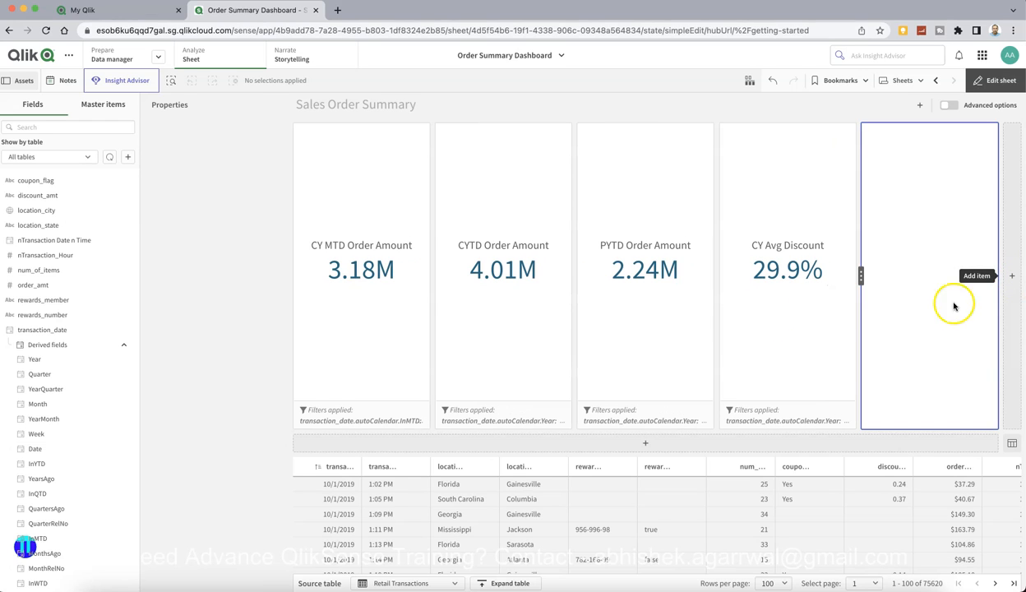
left_click(272, 219)
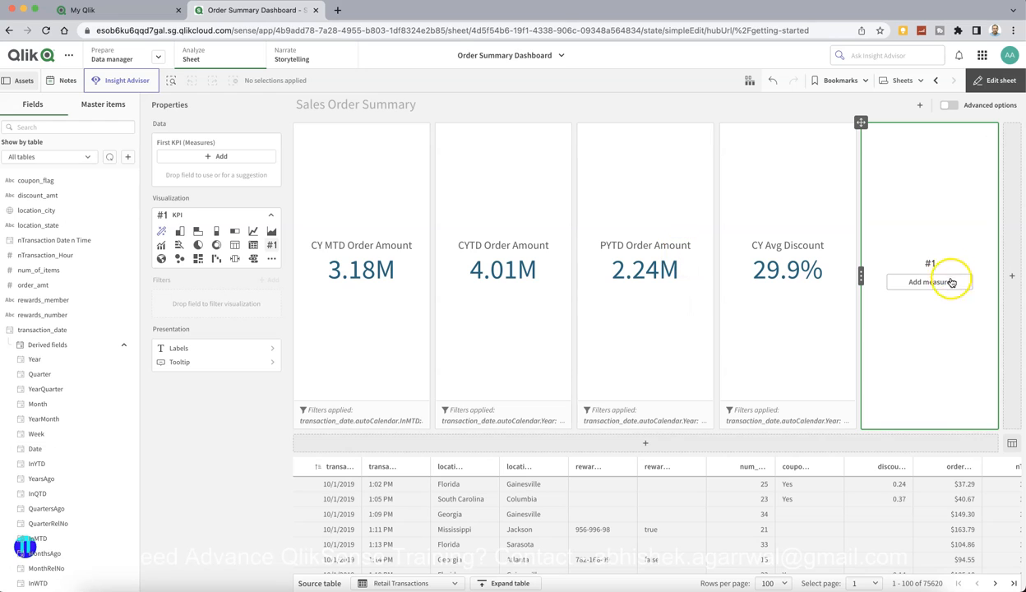
left_click(938, 282)
left_click(921, 379)
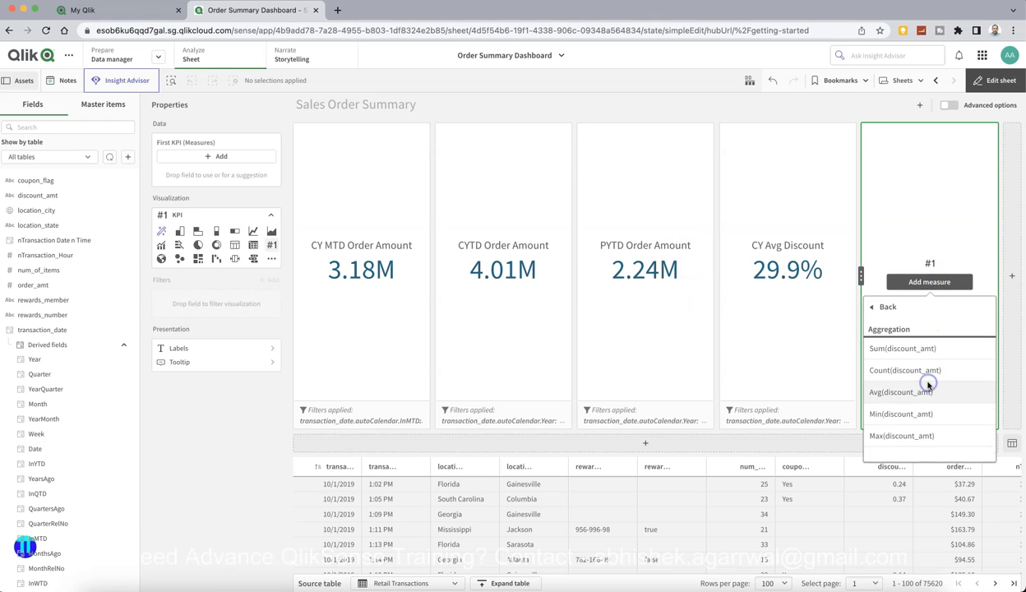
left_click(901, 392)
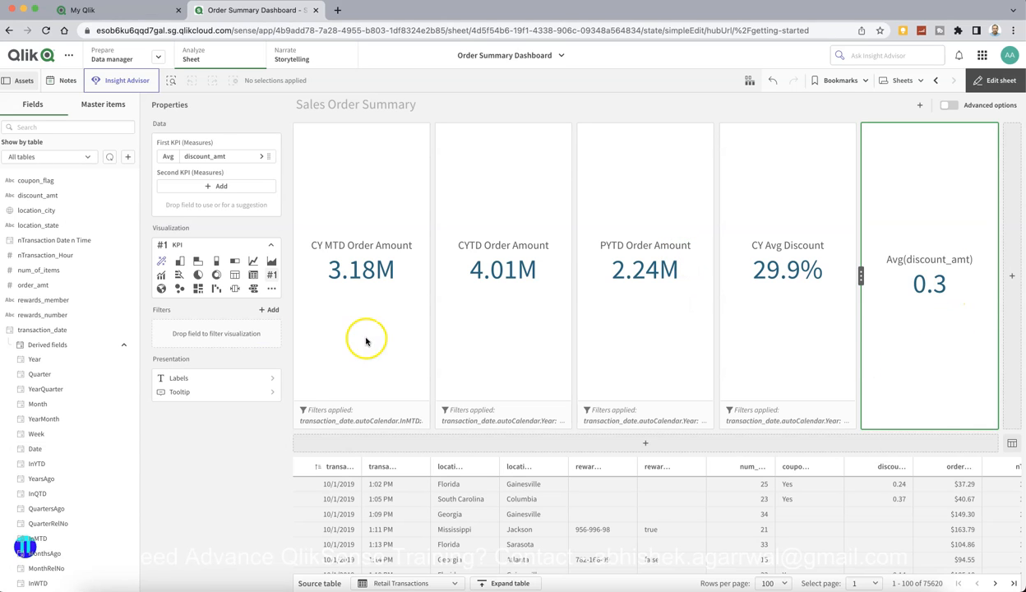
Label the new KPI's measure PY Avg Discount and format it as a number with the 12.3% pattern
left_click(261, 156)
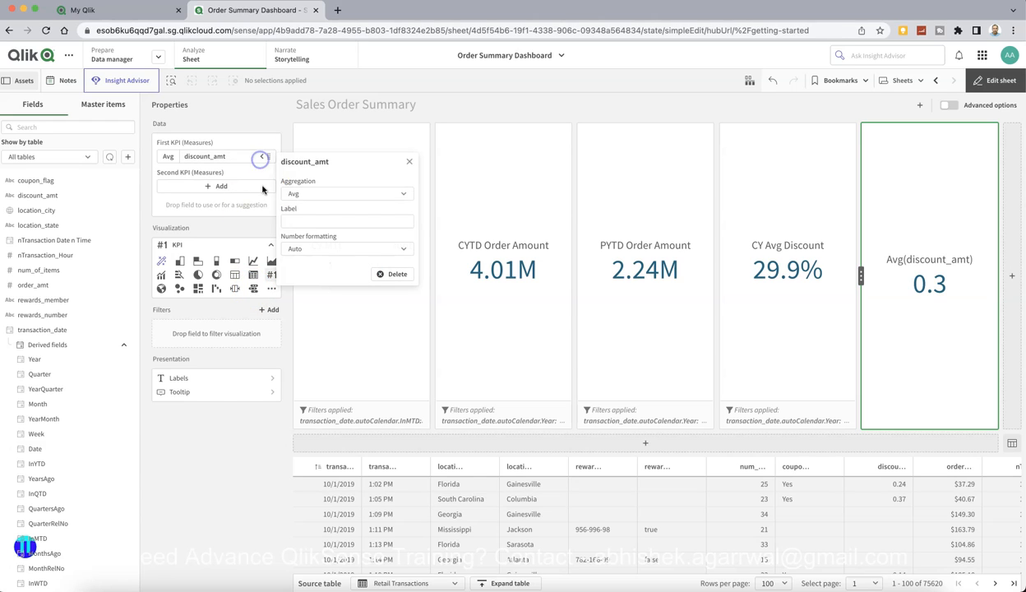
left_click(312, 216)
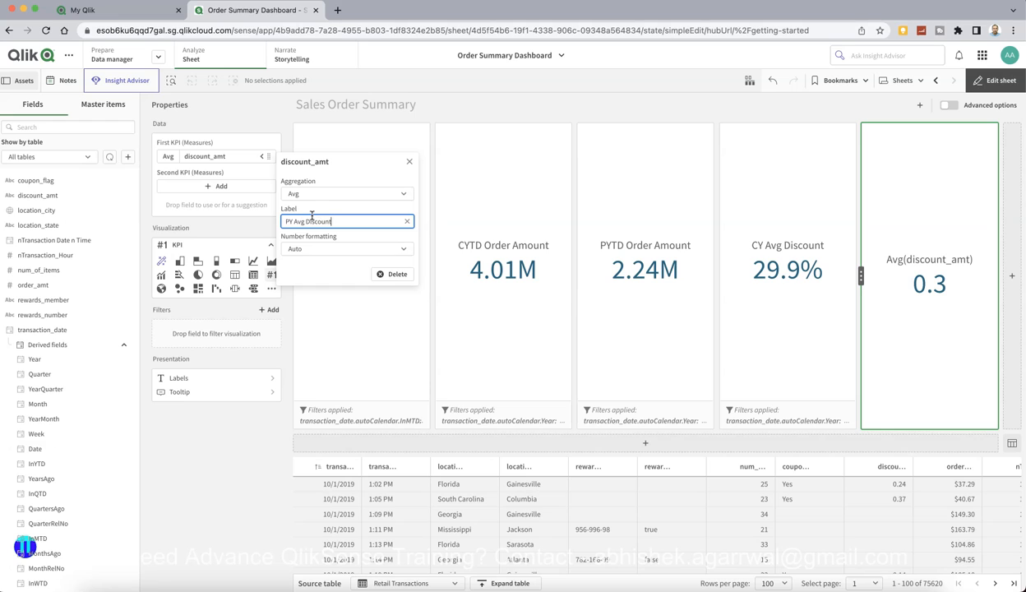
left_click(326, 249)
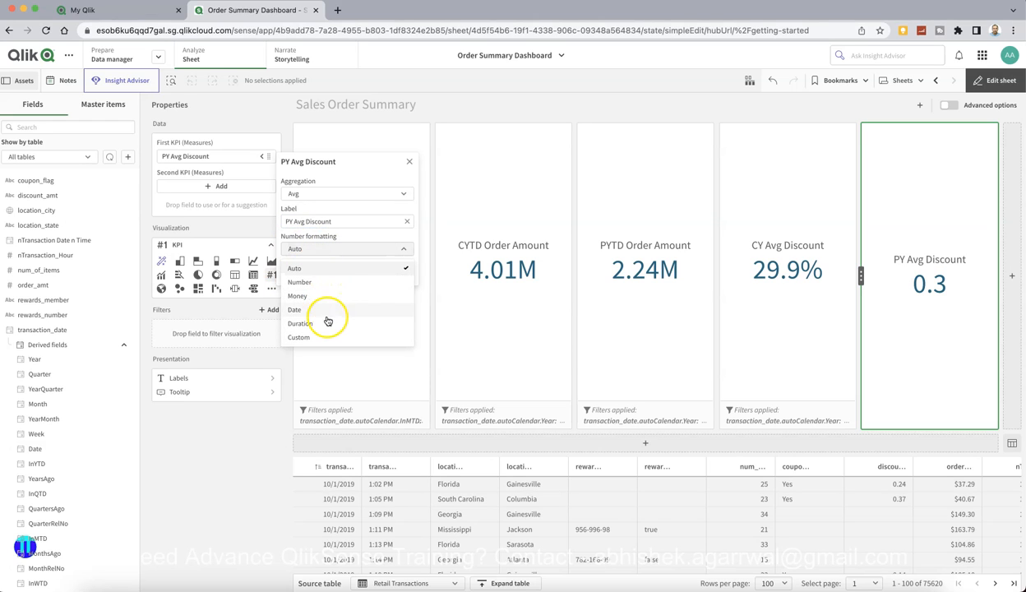
left_click(327, 281)
left_click(342, 284)
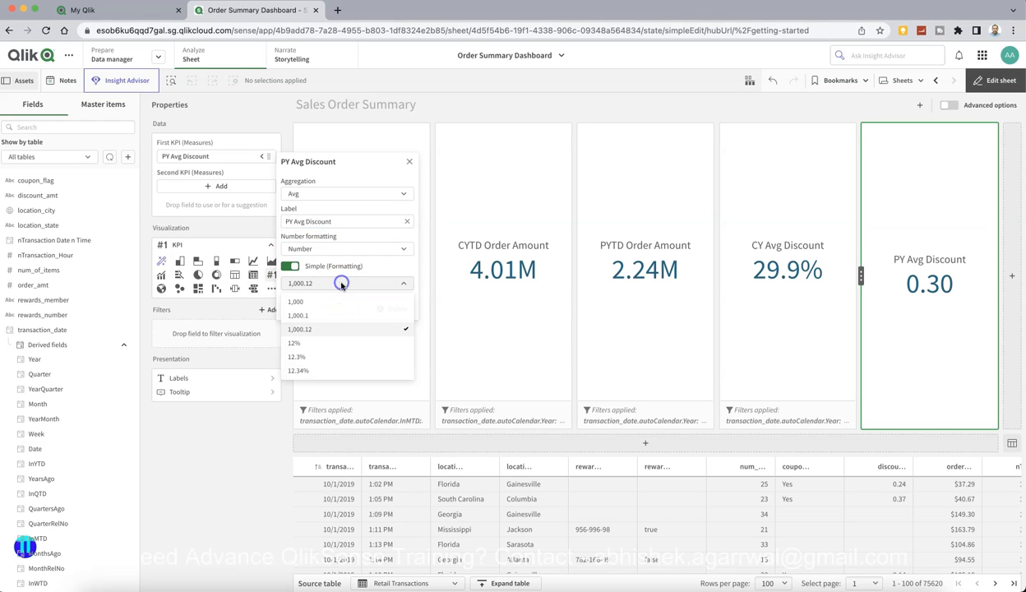
left_click(339, 356)
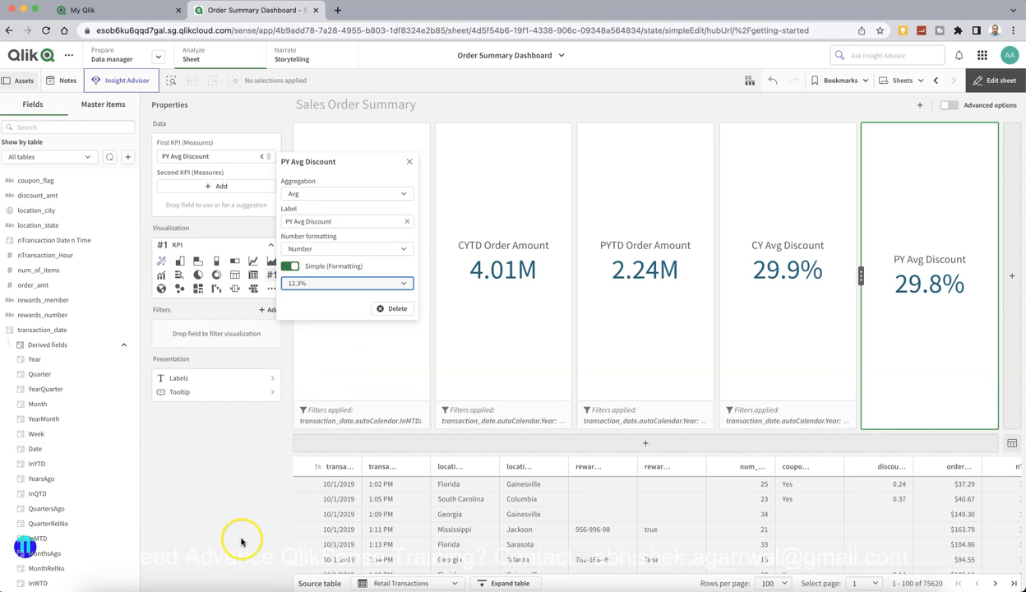
left_click(247, 496)
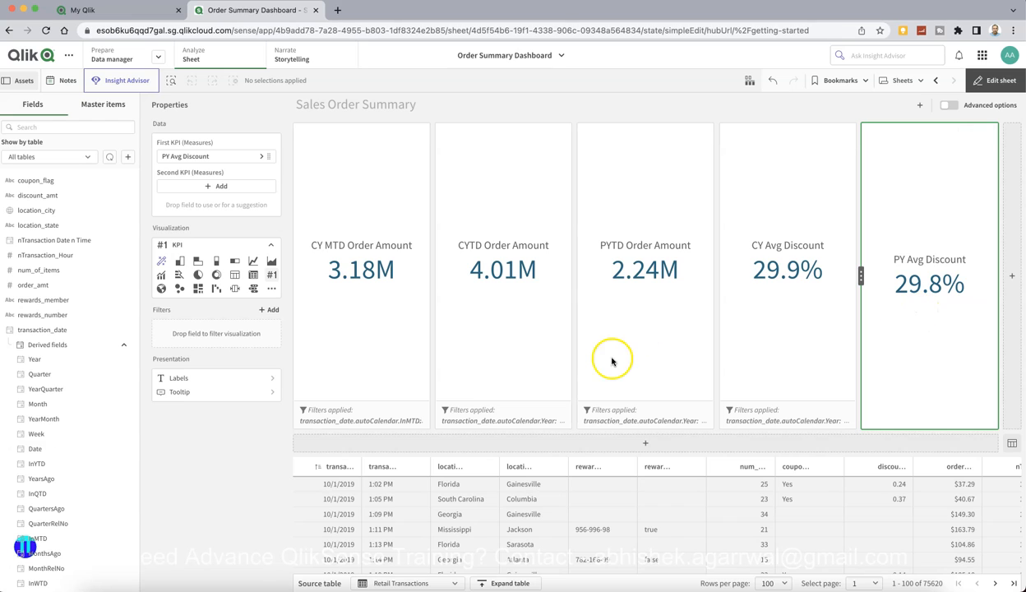
Filter the PY Avg Discount KPI by transaction_date.Year, selecting only the value 2019
left_click(271, 310)
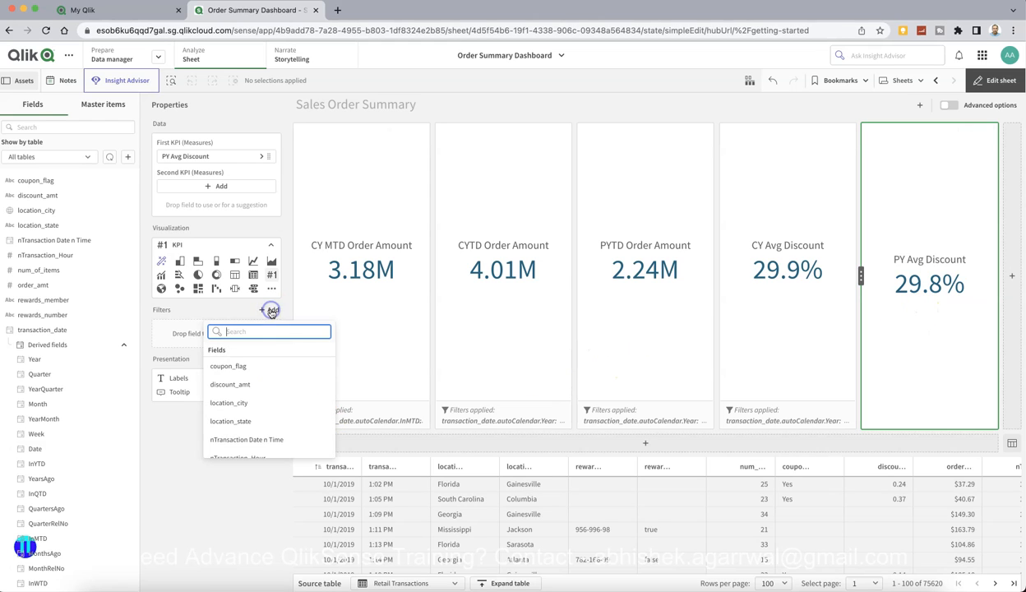
type("year")
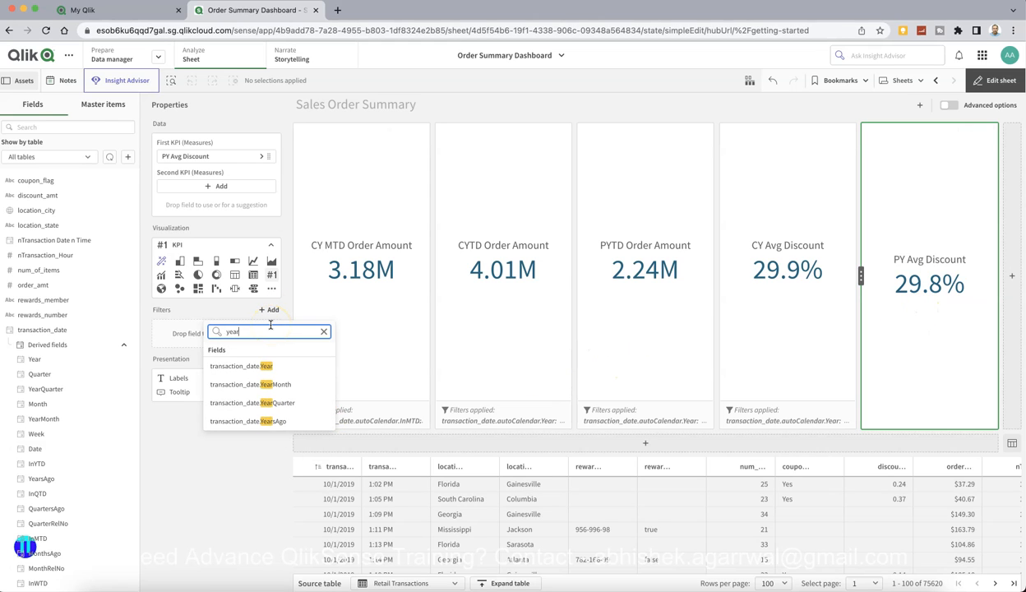
left_click(244, 366)
left_click(288, 322)
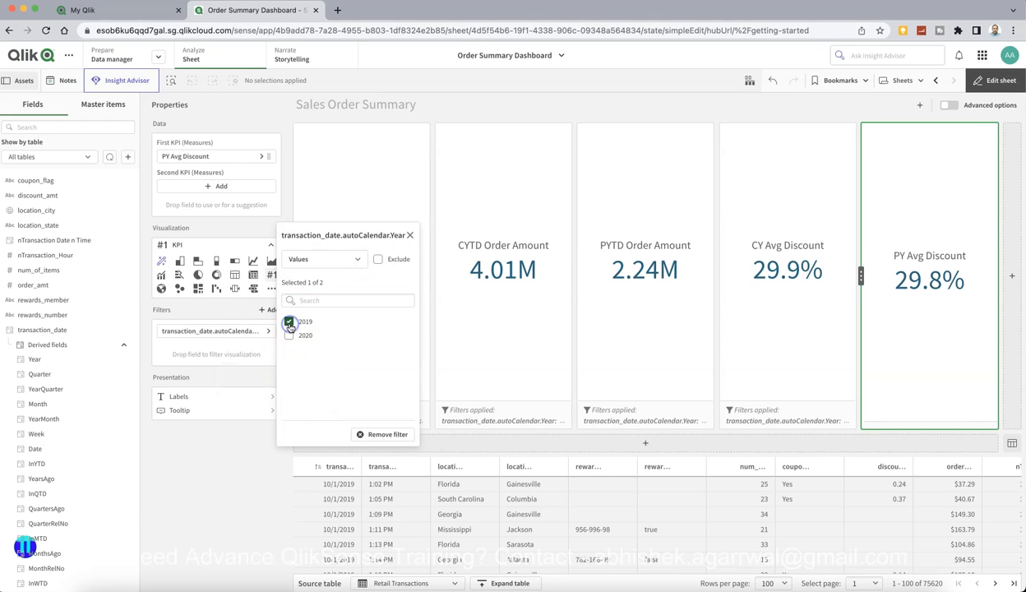
left_click(268, 481)
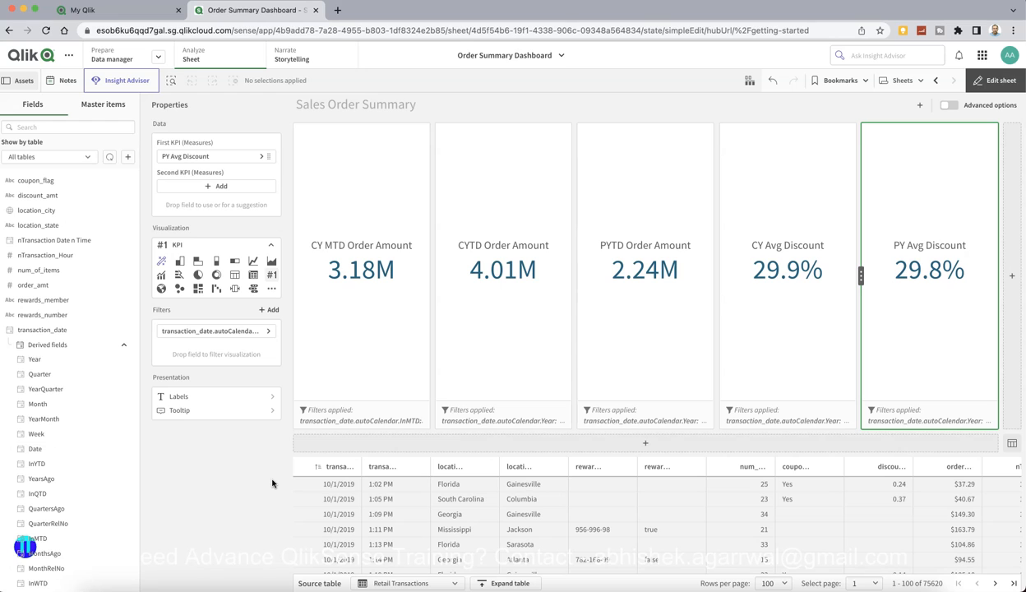
Add a filter pane beside the PY Avg Discount KPI with location_state as its dimension
left_click(1015, 278)
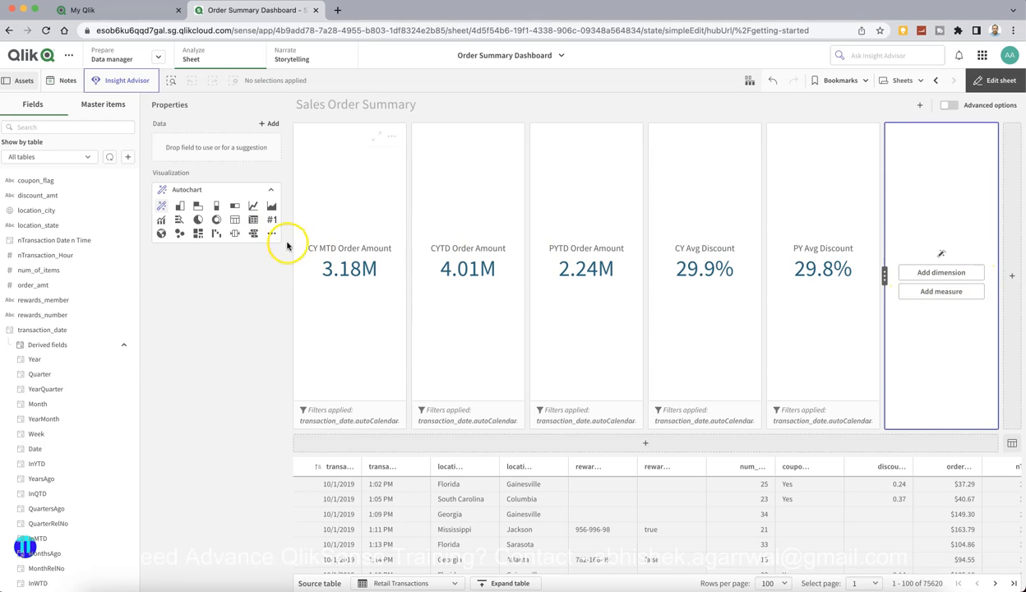
left_click(273, 234)
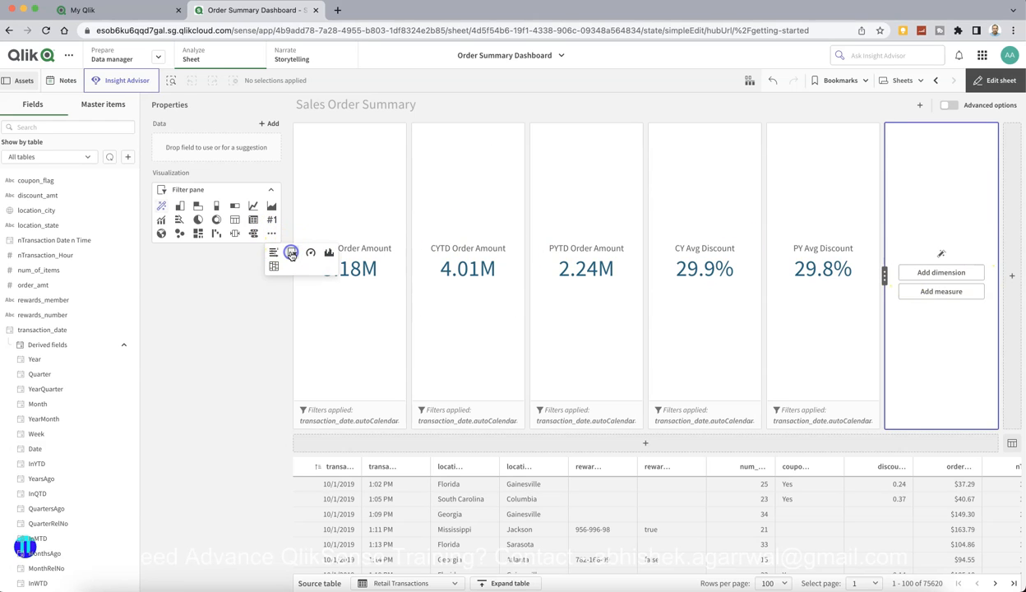
left_click(290, 254)
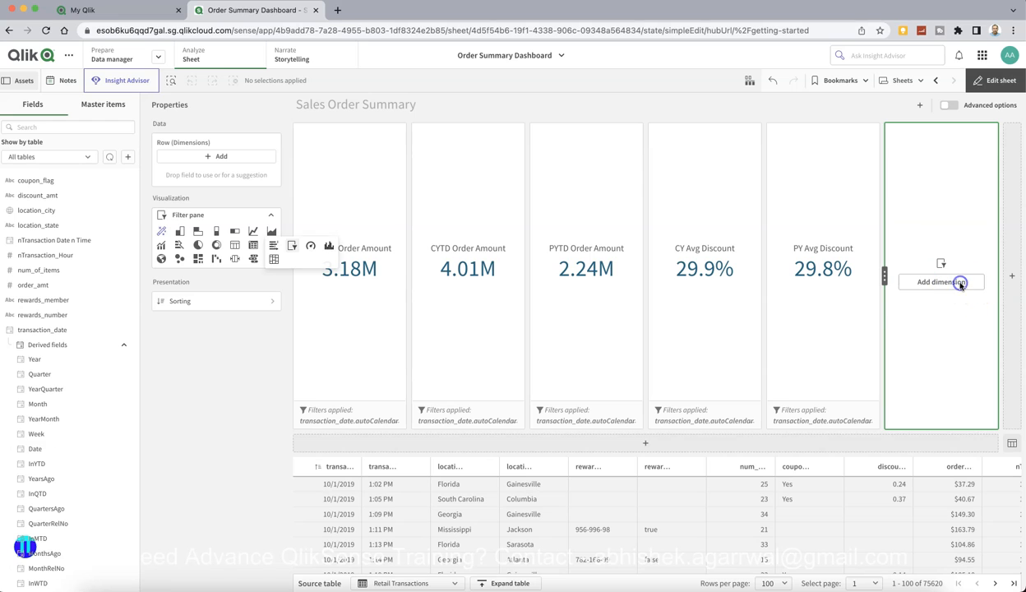
left_click(961, 284)
scroll(946, 393, "down", 1)
left_click(942, 380)
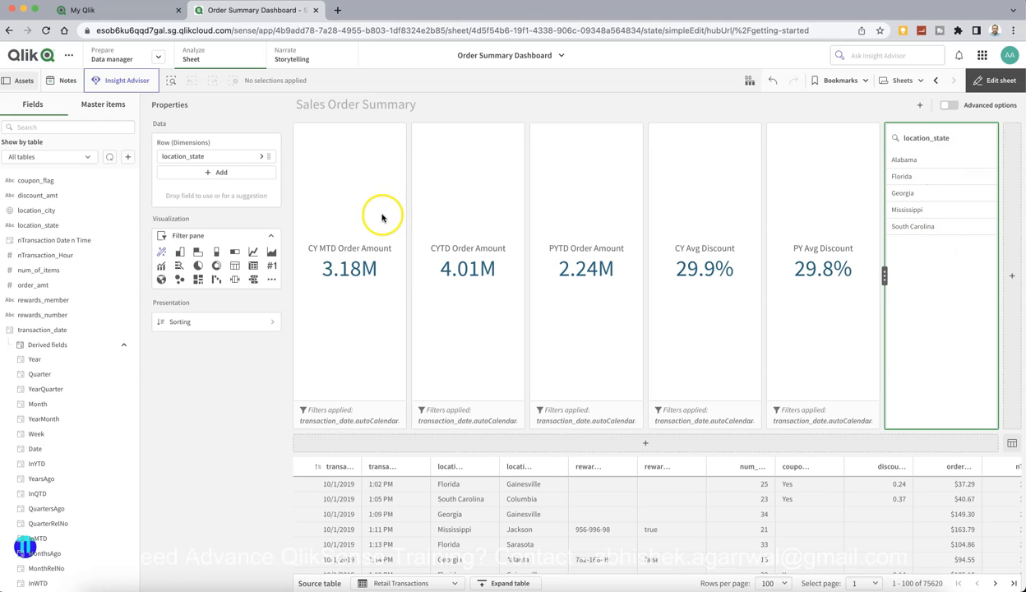
Change the label of the filter pane's location_state dimension to State
left_click(261, 156)
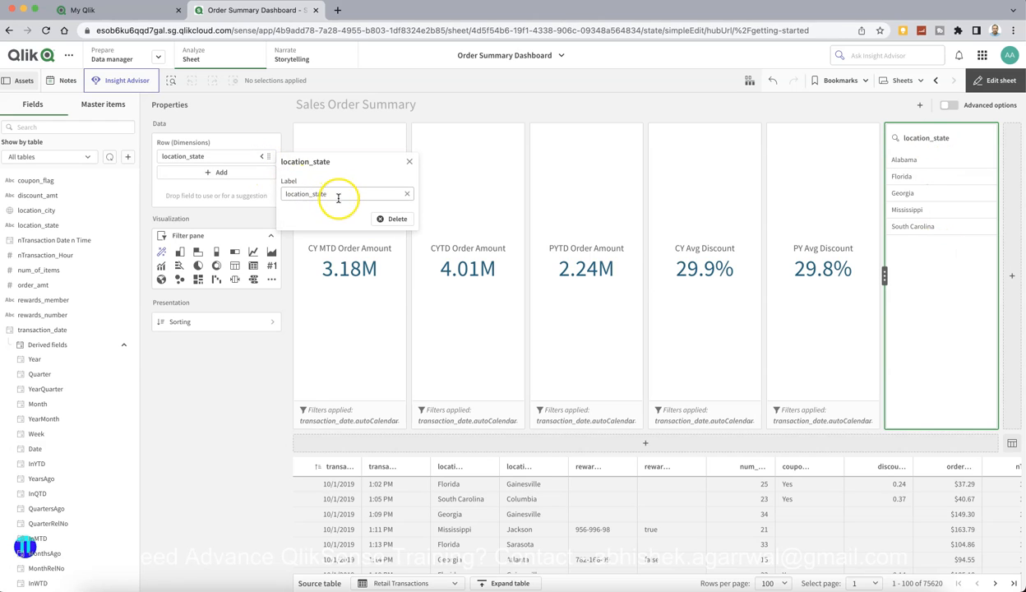
left_click(256, 403)
left_click(922, 139)
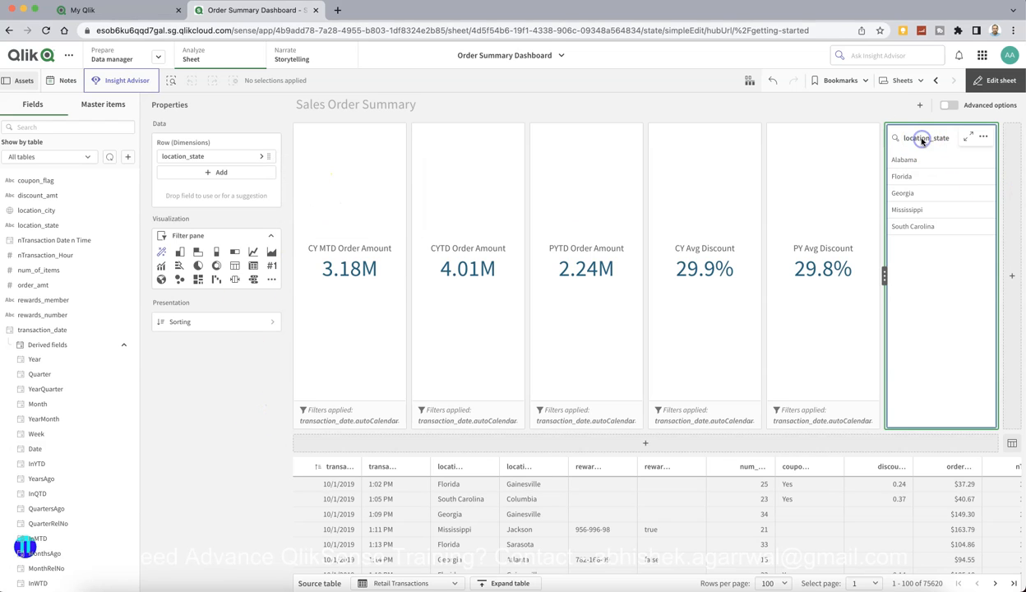
left_click(238, 157)
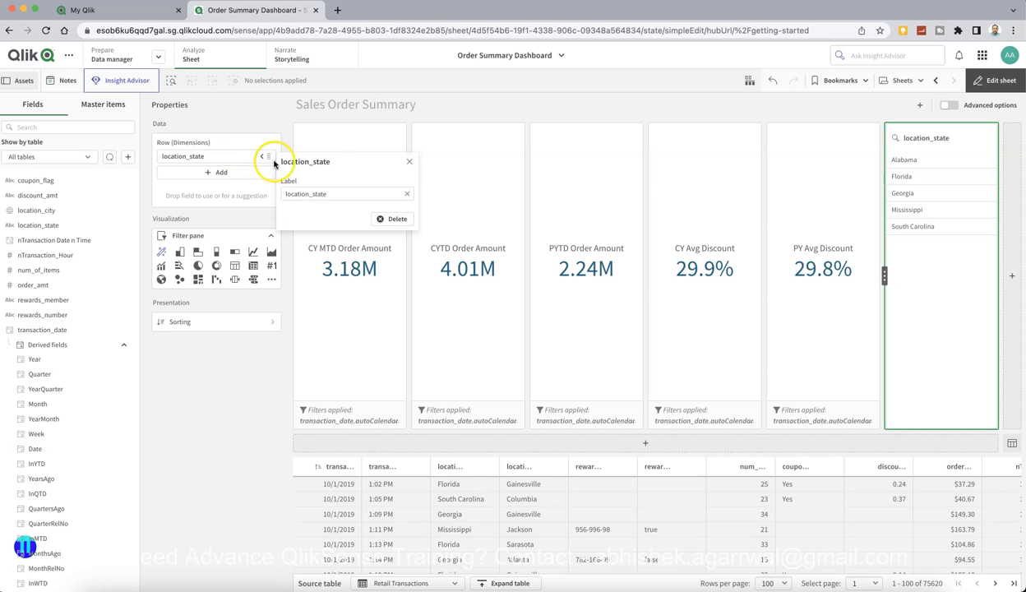
left_click_drag(332, 195, 173, 195)
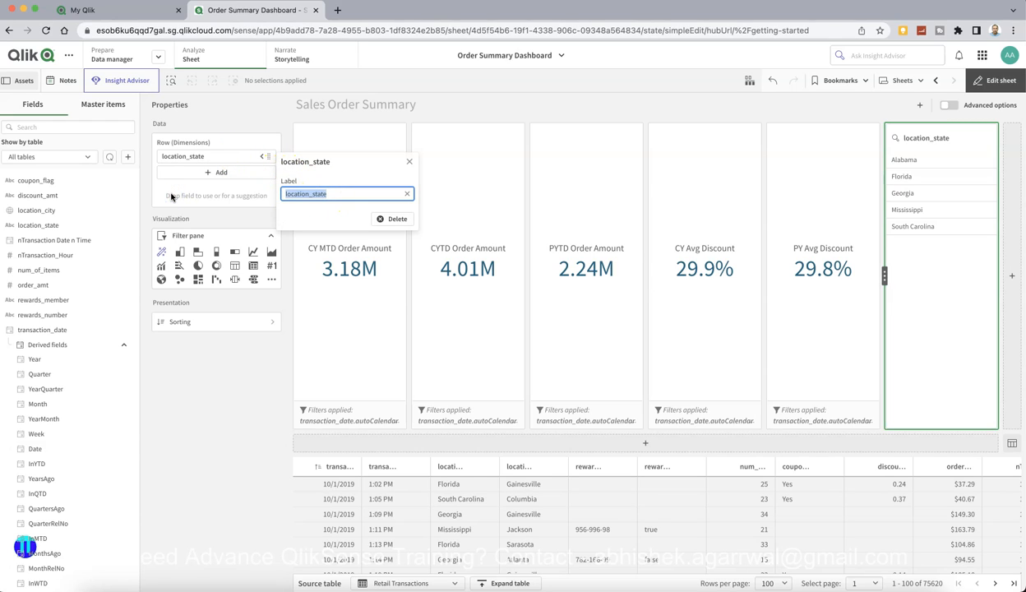
type("State")
left_click(76, 446)
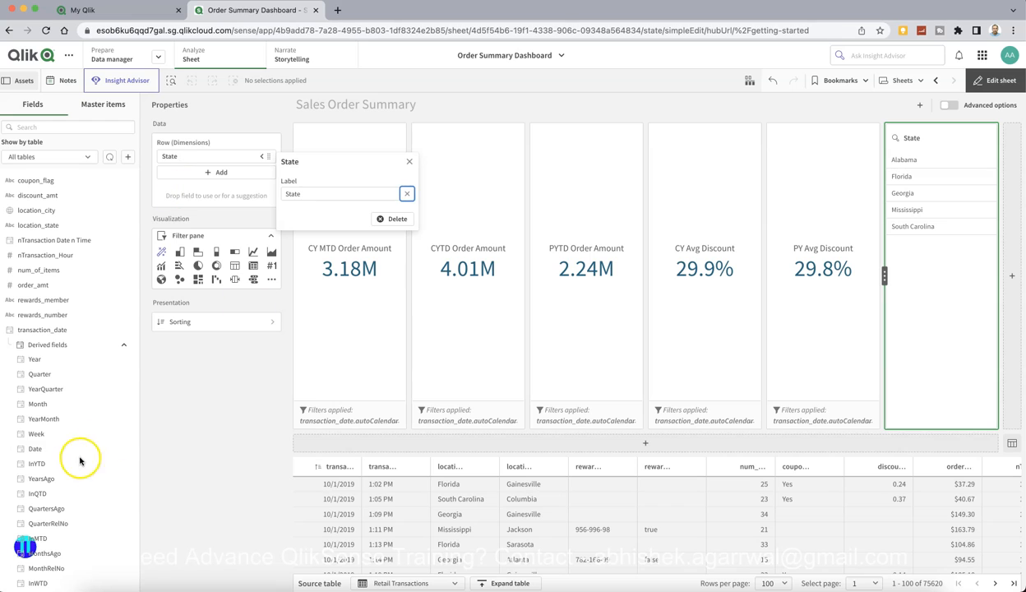
left_click(164, 433)
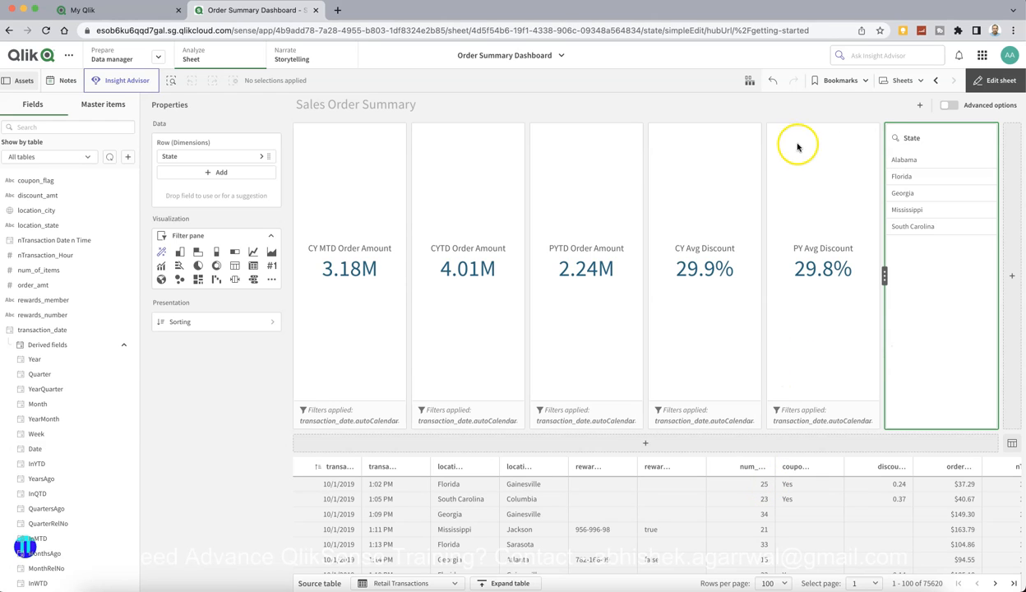
left_click(777, 116)
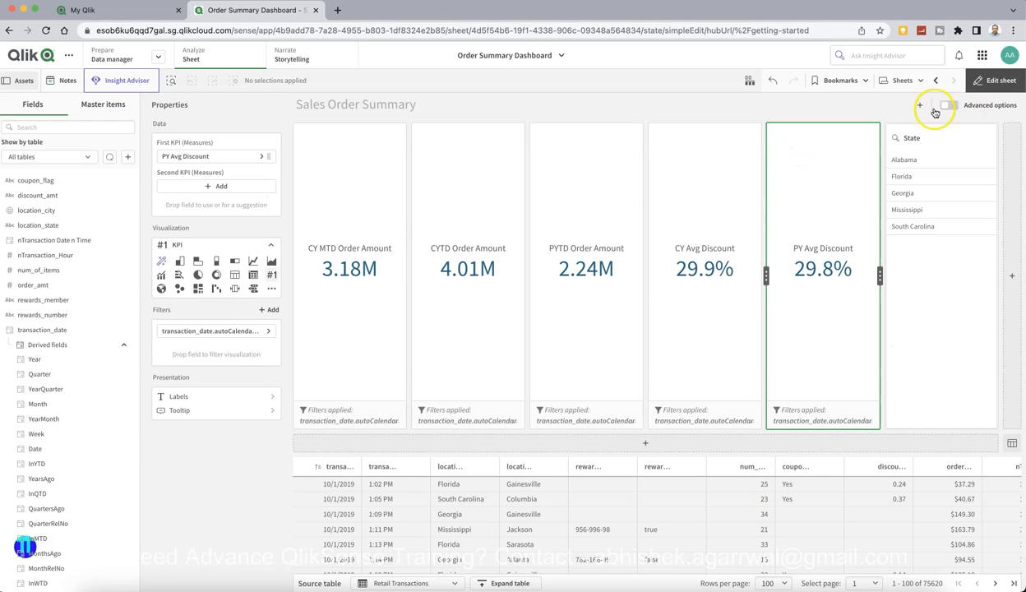
left_click(827, 206)
left_click(728, 112)
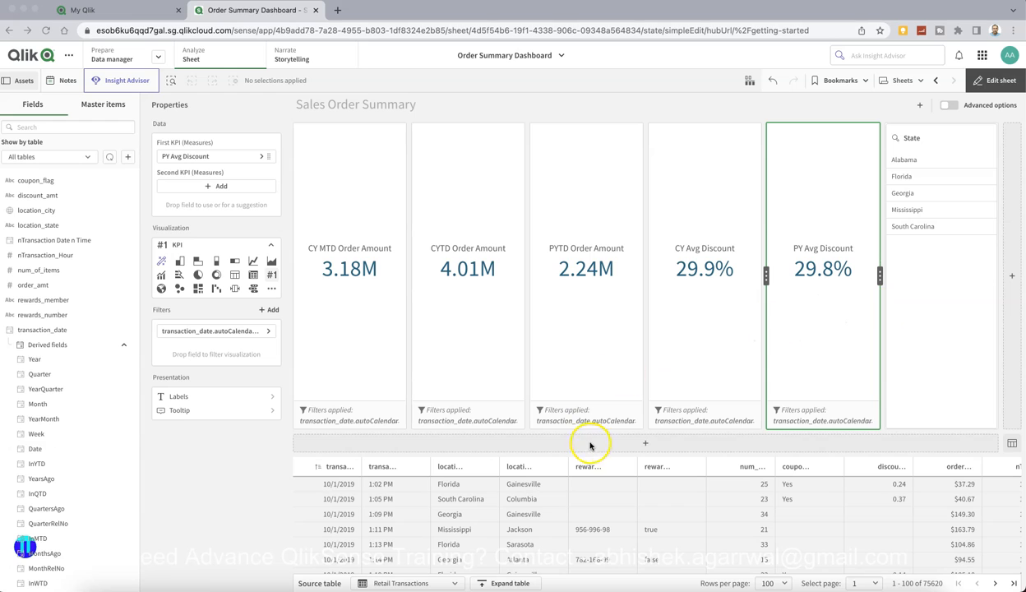
Add a line chart in a new row below the KPIs with transaction_date as its dimension
left_click(640, 445)
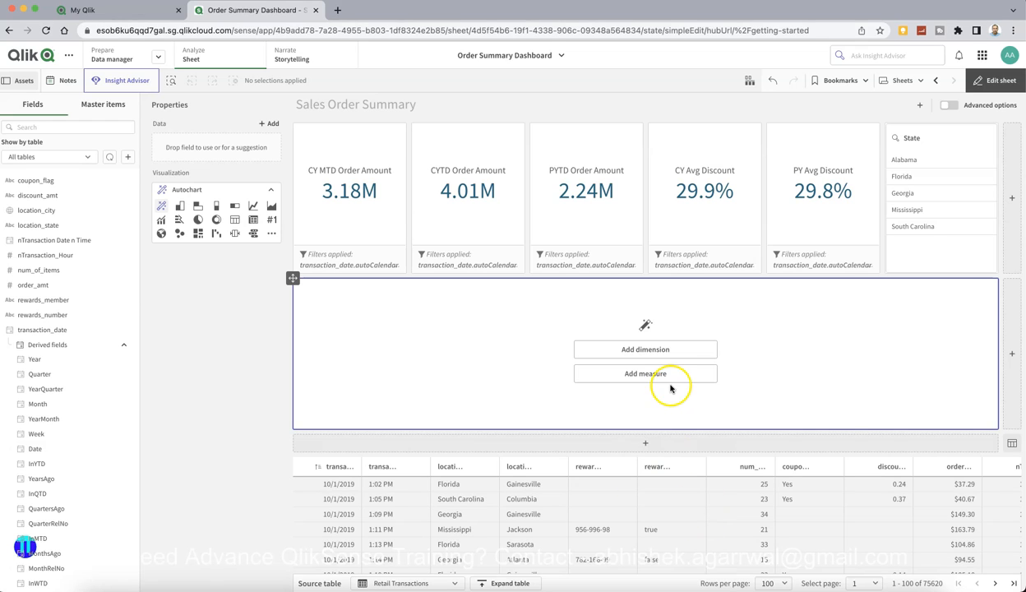
left_click(660, 353)
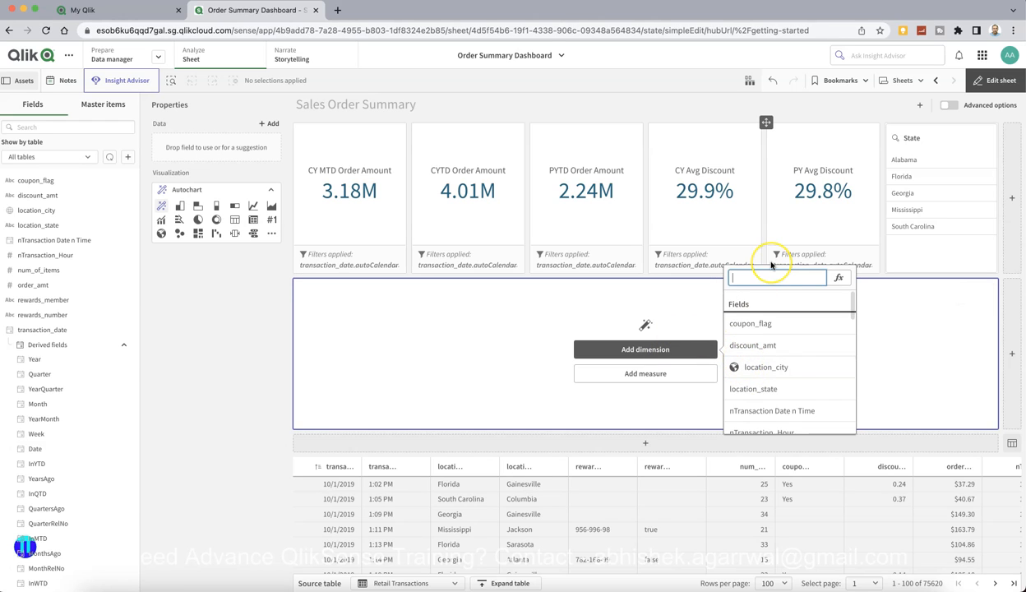
type("date")
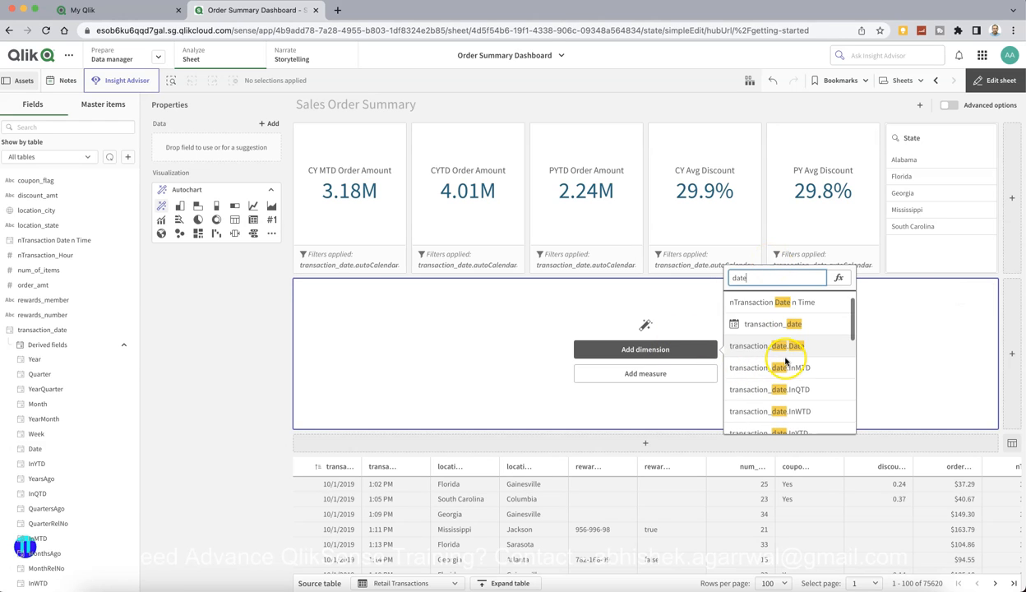
left_click(785, 324)
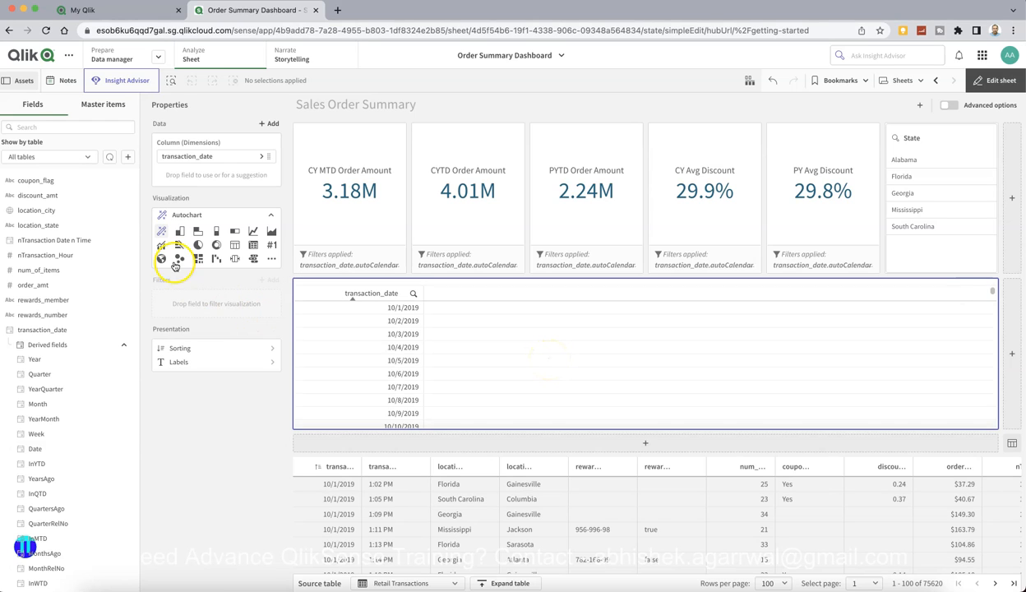
left_click(253, 232)
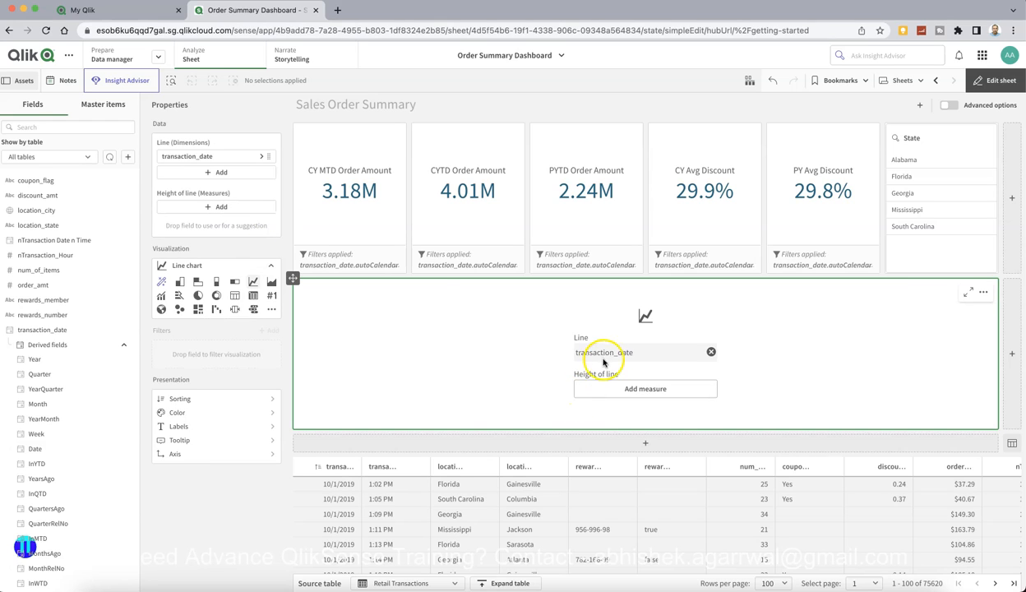
Add Sum(order_amt) as the line chart's height-of-line measure
left_click(648, 388)
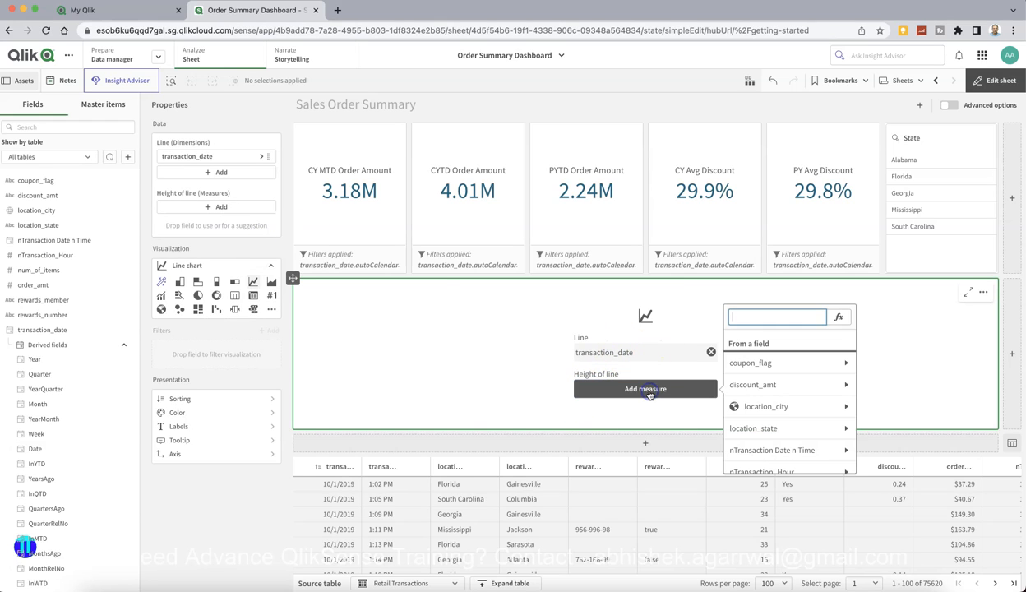
scroll(810, 410, "down", 4)
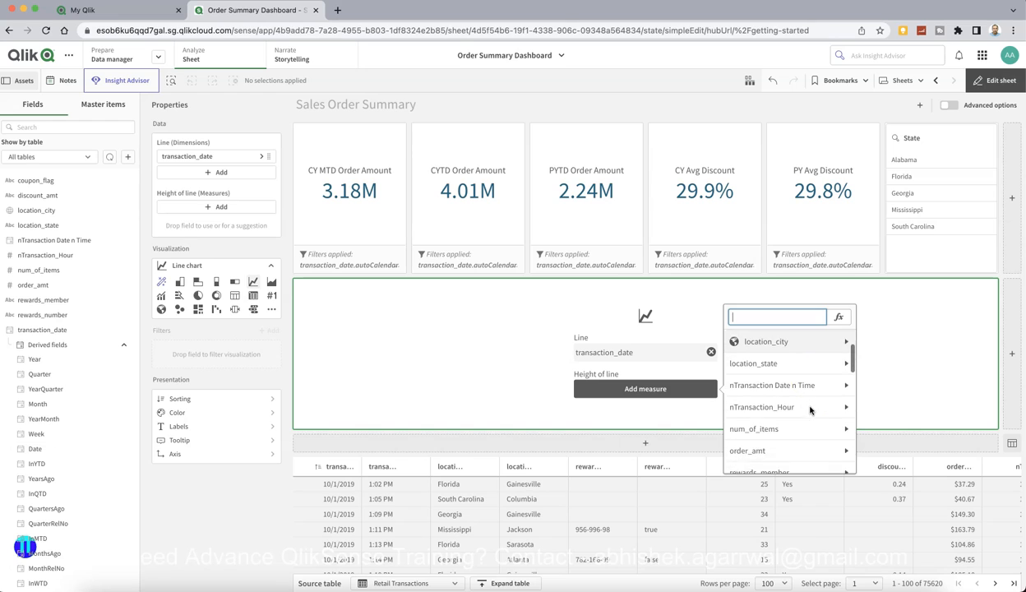
left_click(811, 430)
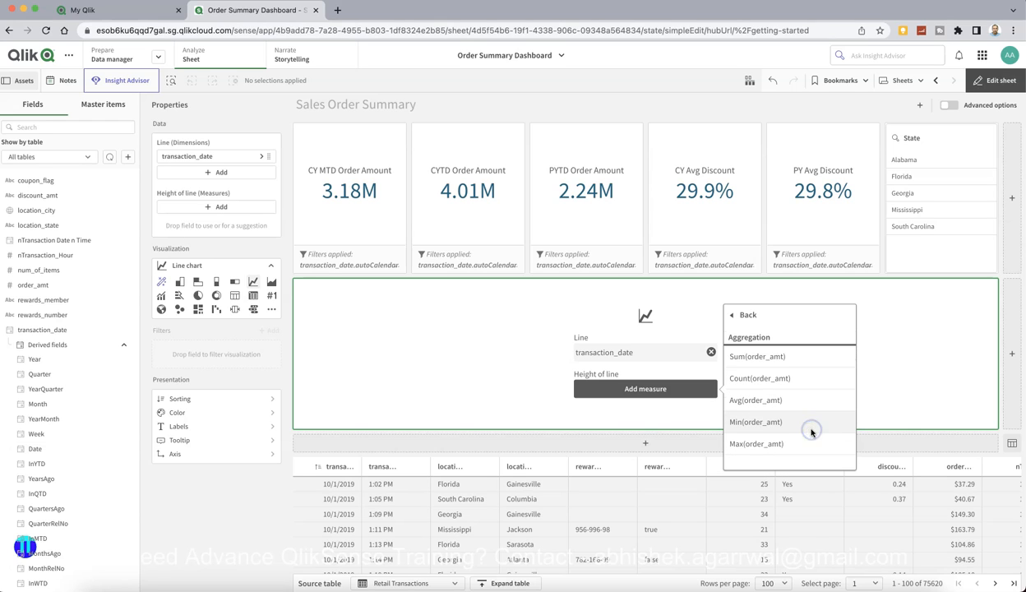
left_click(787, 361)
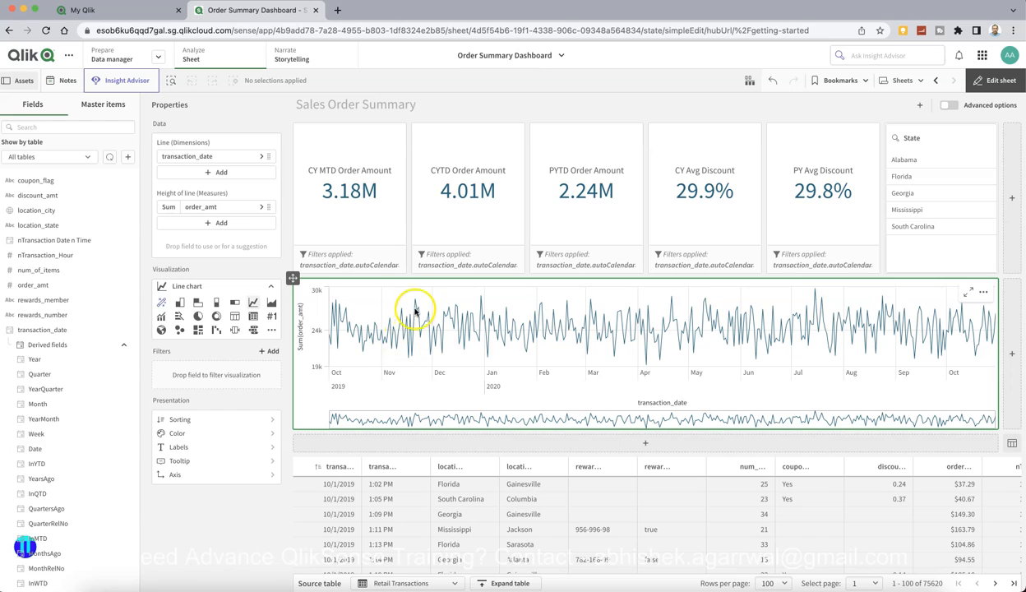
mouse_move(415, 304)
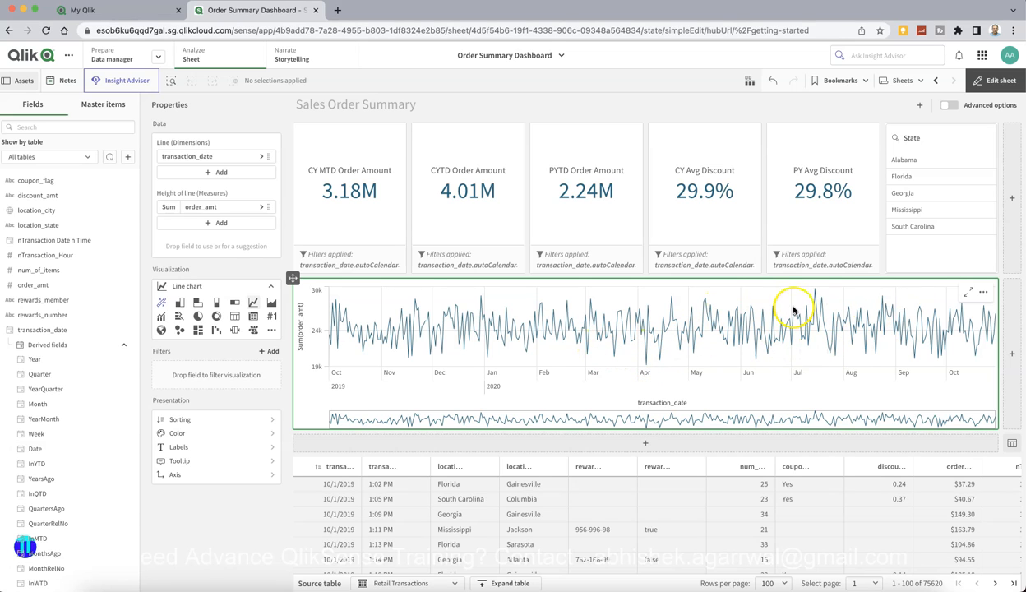
mouse_move(852, 350)
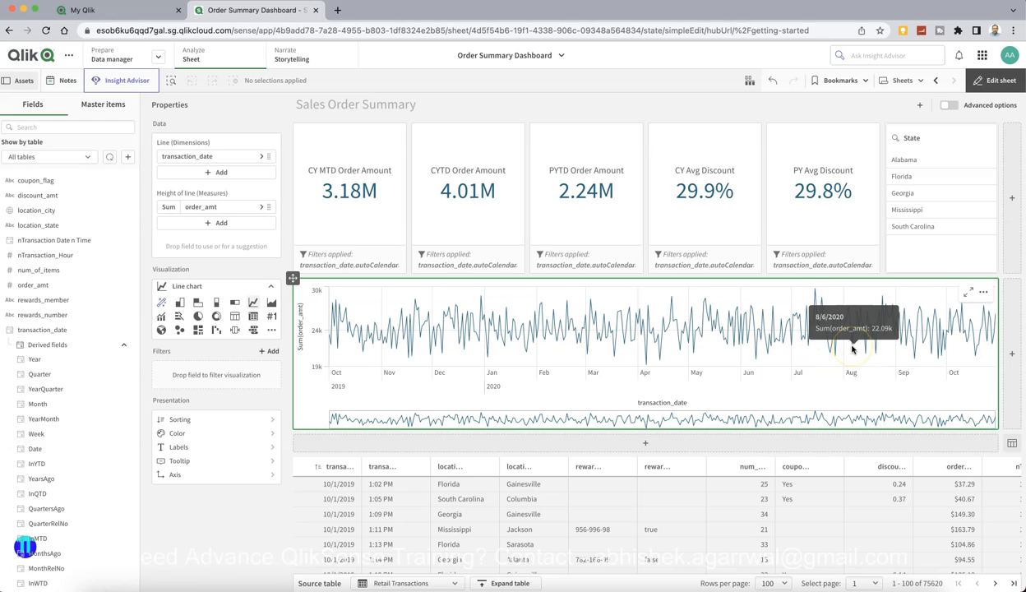
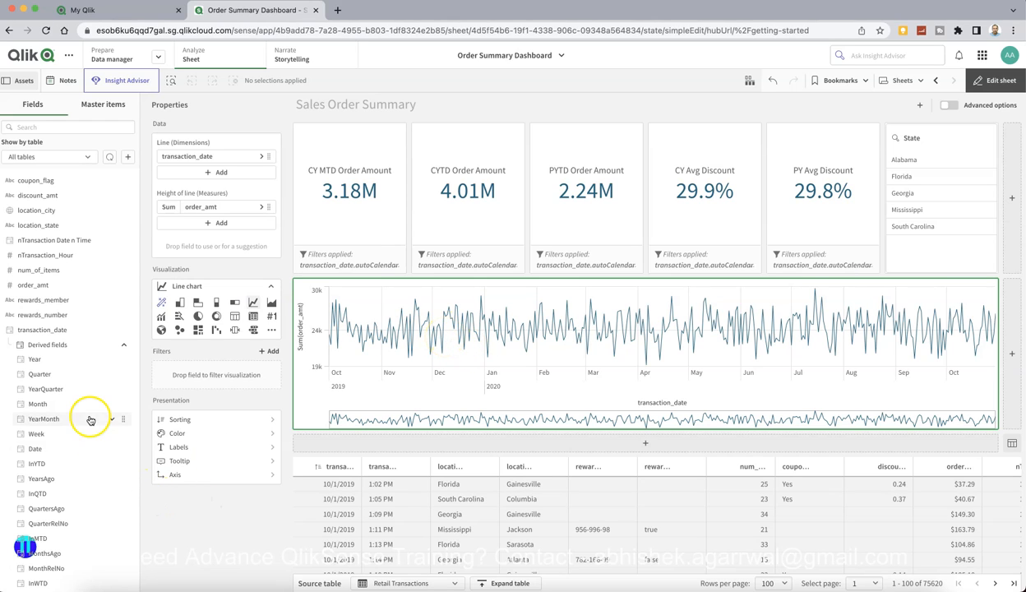
Replace the line chart's transaction_date dimension with transaction_date.YearQuarter
left_click_drag(78, 392, 221, 174)
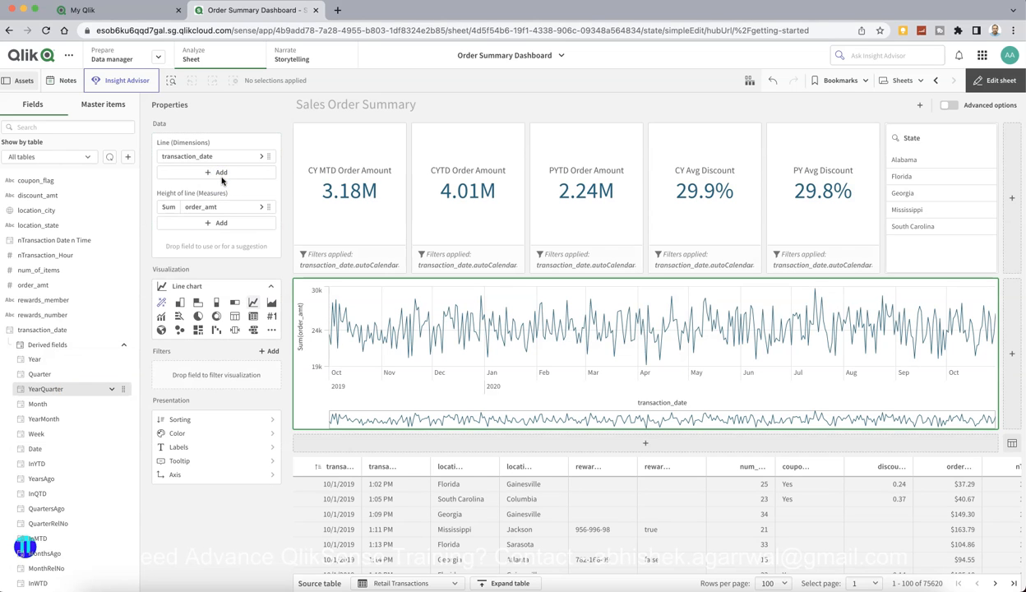
left_click(263, 156)
left_click(390, 220)
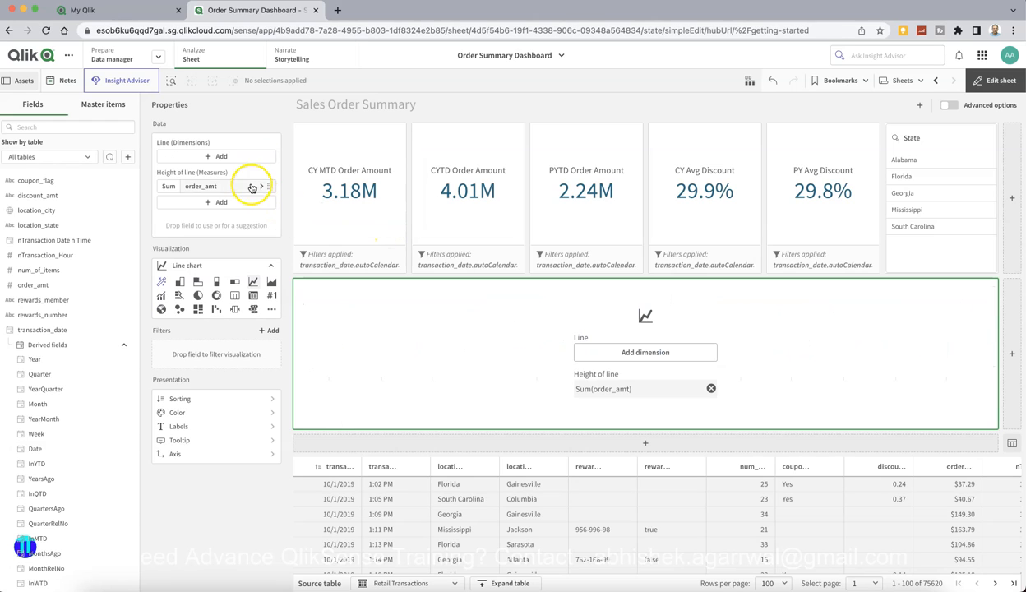
left_click(239, 160)
type("year")
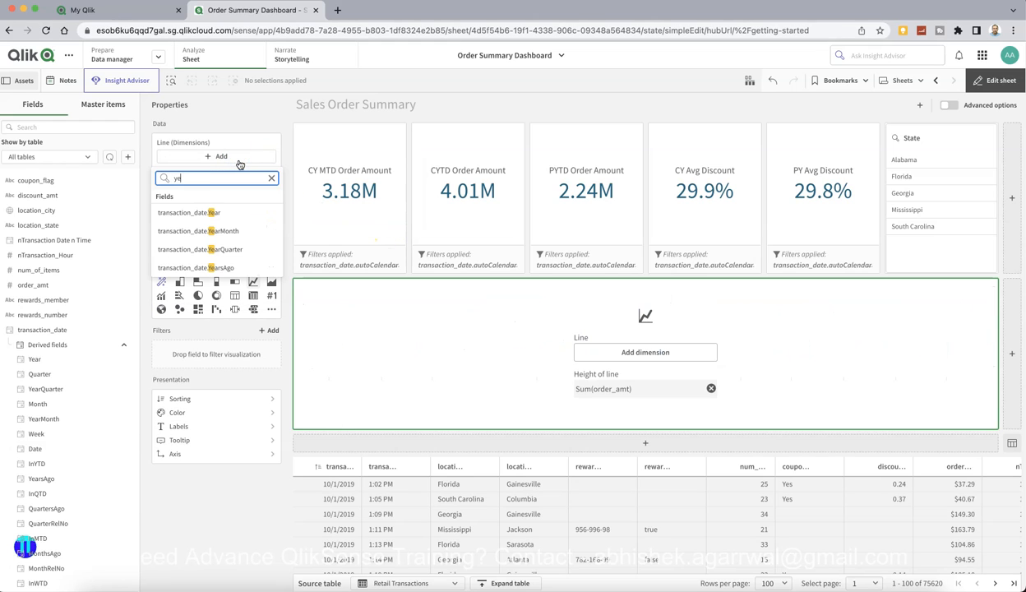
left_click(244, 251)
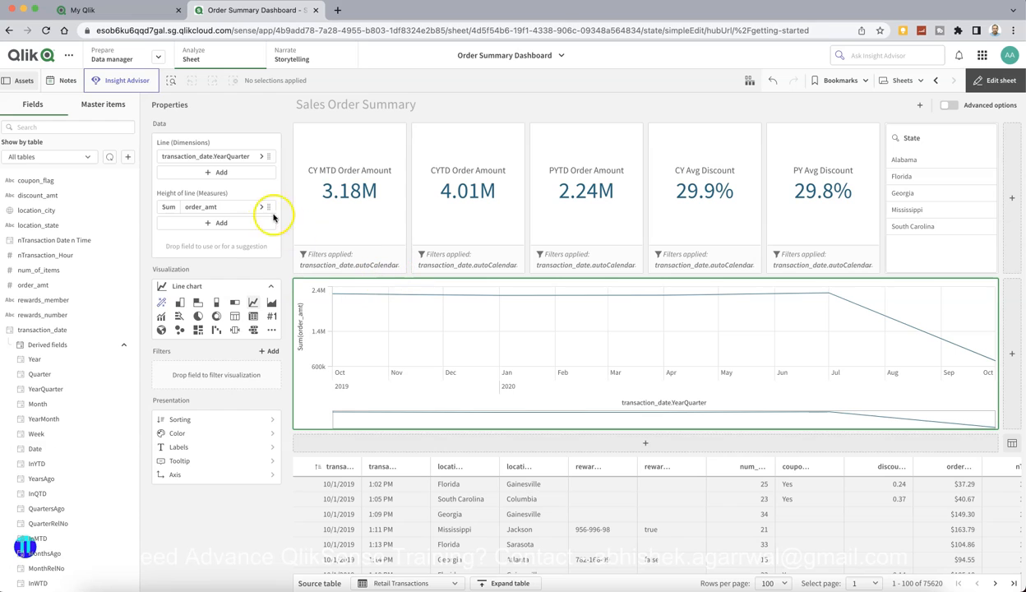
Delete the line chart's YearQuarter dimension and add transaction_date.YearMonth in its place
left_click(261, 157)
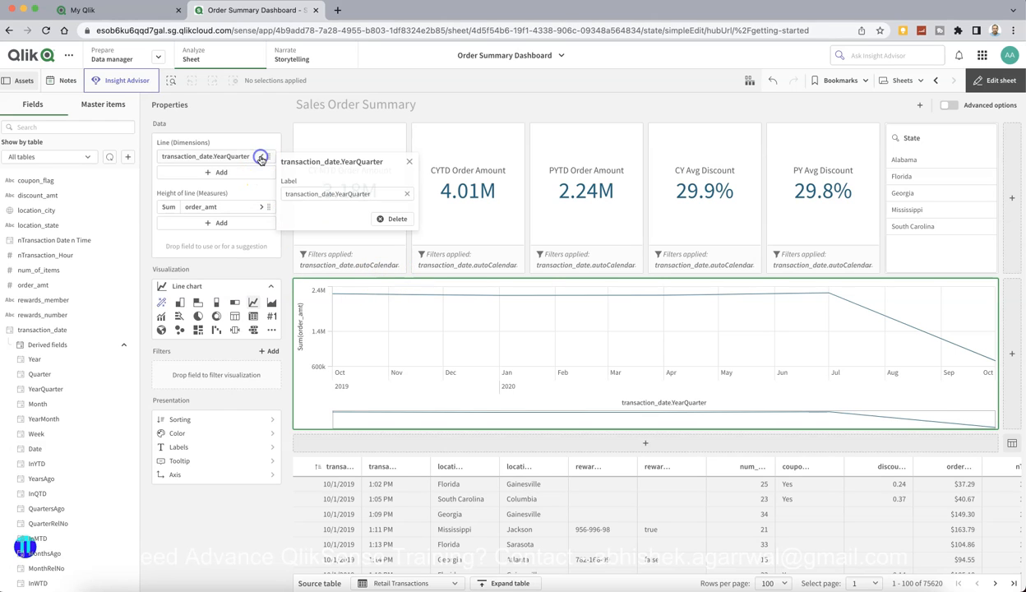
left_click(396, 219)
left_click(231, 157)
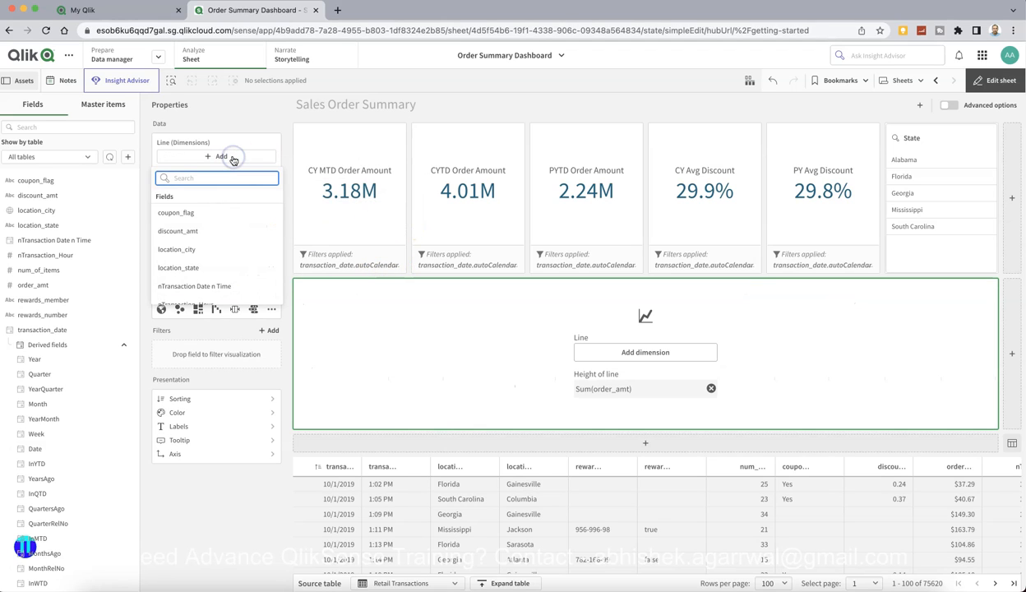
type("month")
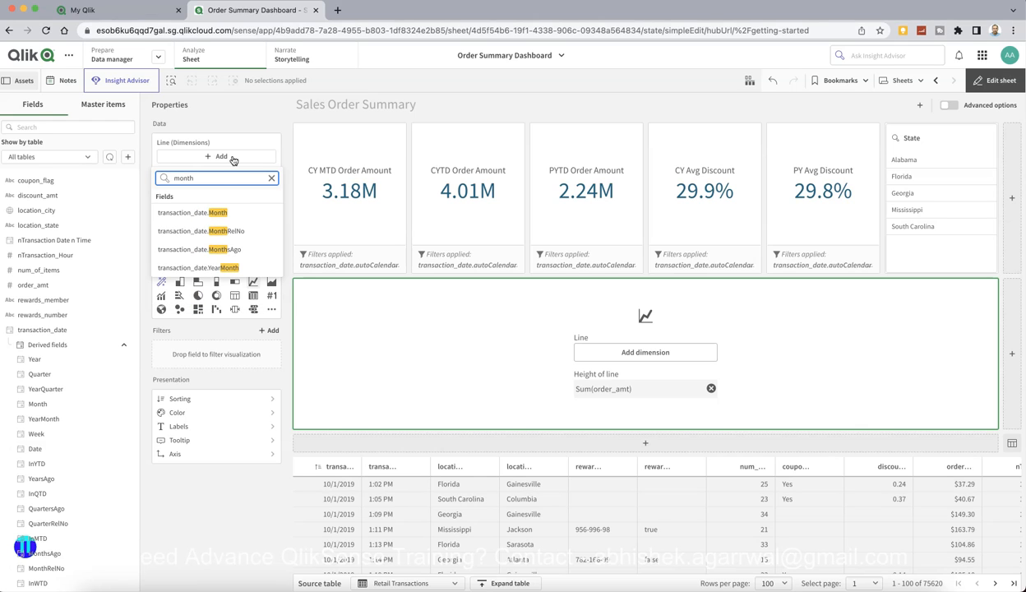
left_click(223, 267)
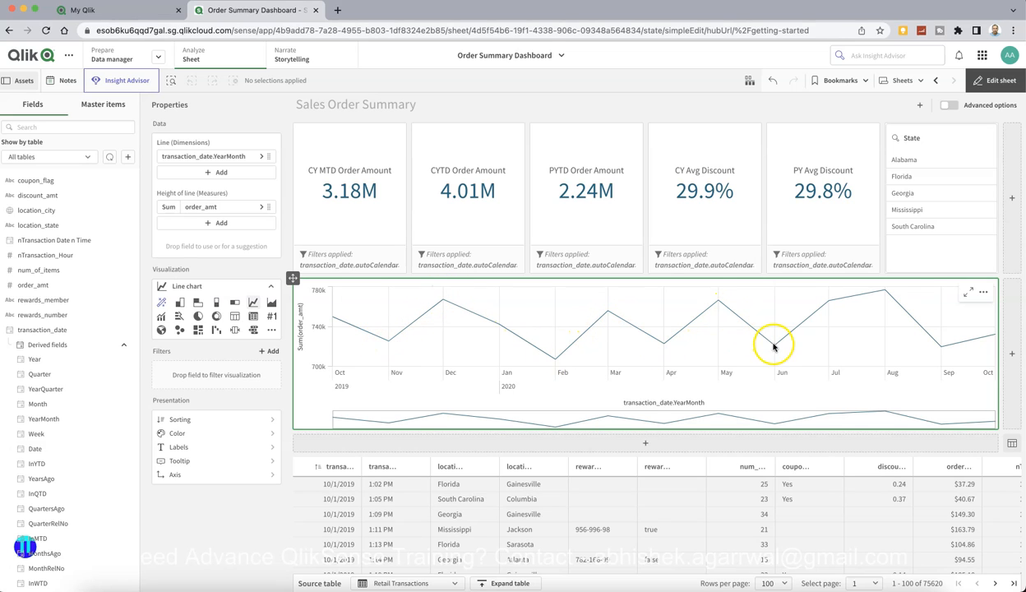
left_click(864, 339)
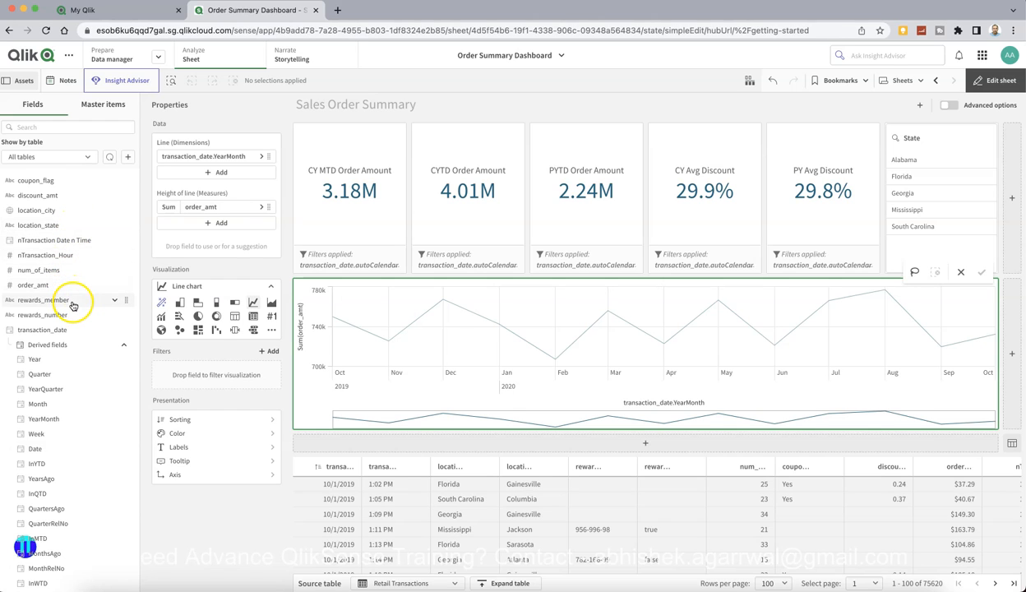
Add rewards_member to the line chart as the line dimension, grouped by transaction_date.YearMonth
left_click(116, 302)
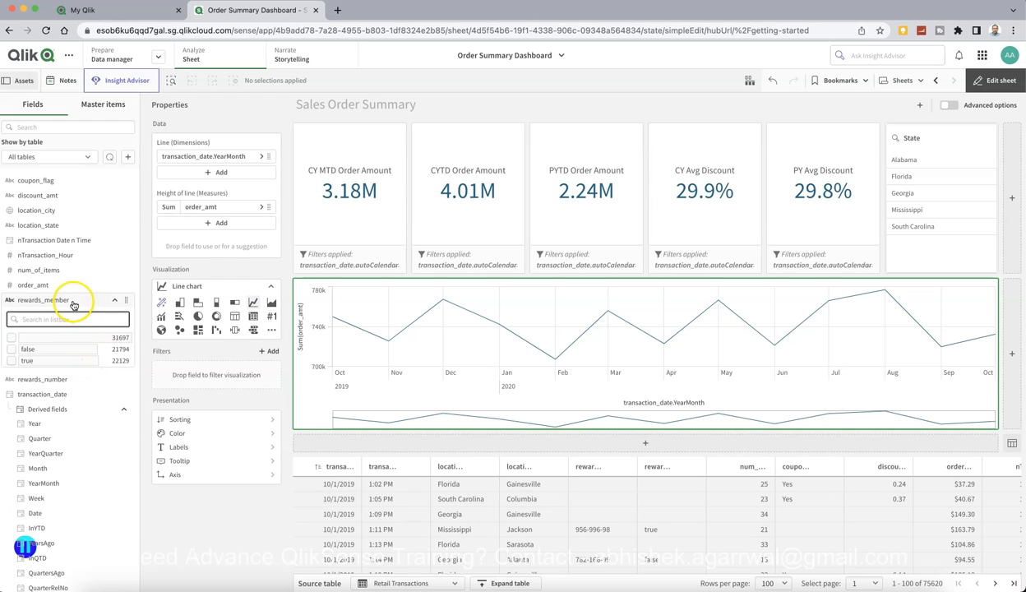
left_click_drag(65, 302, 634, 325)
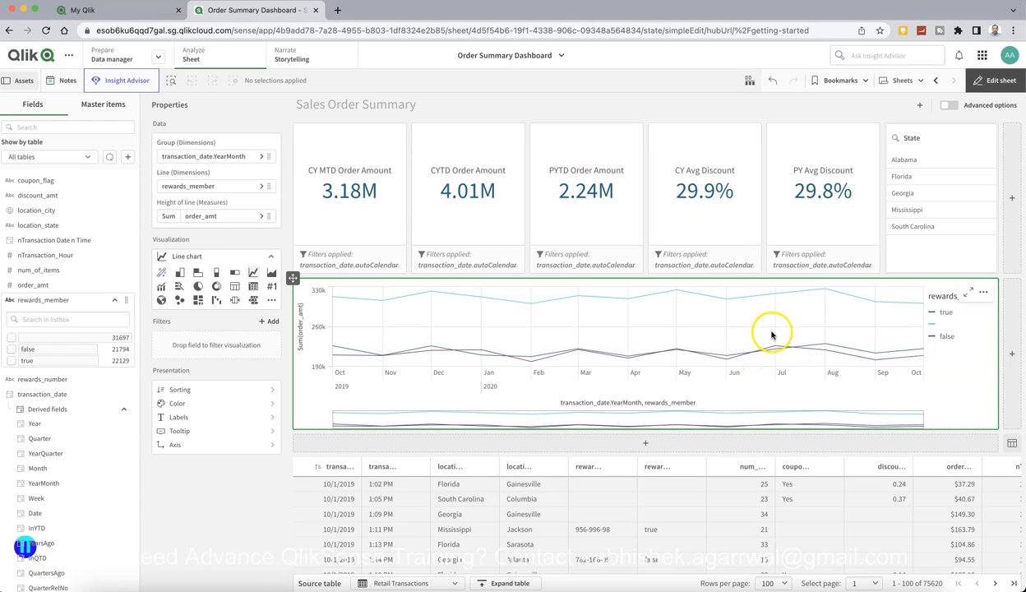
mouse_move(774, 300)
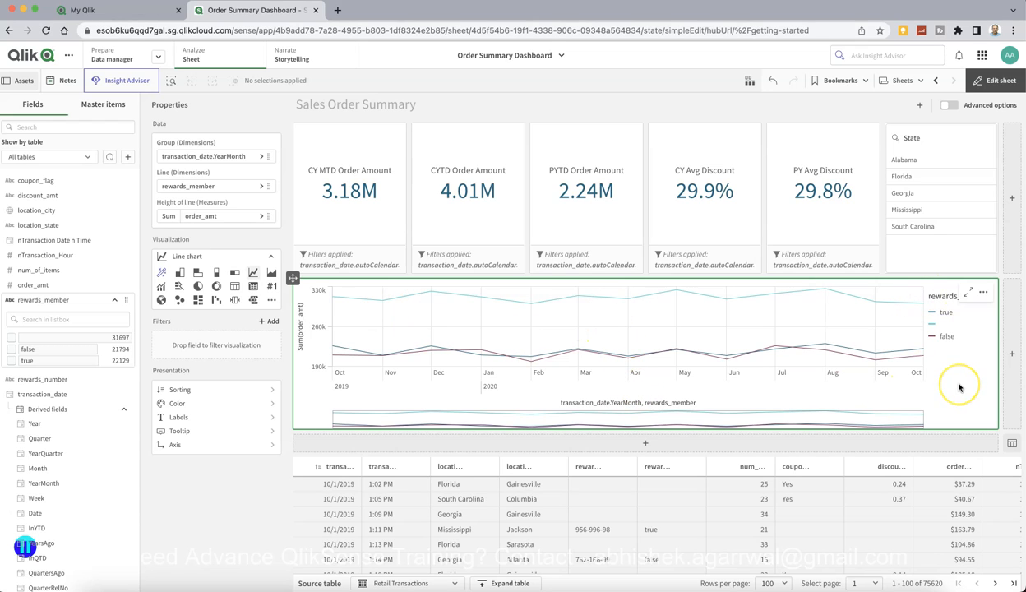
left_click(942, 293)
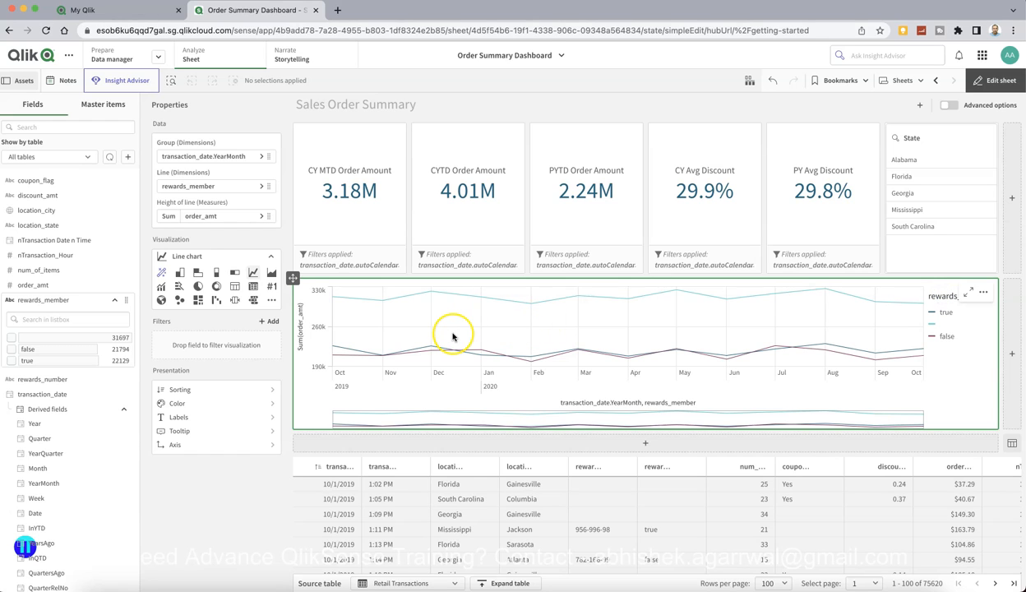
Show value labels on the line chart and hide its dimension and measure titles
left_click(268, 421)
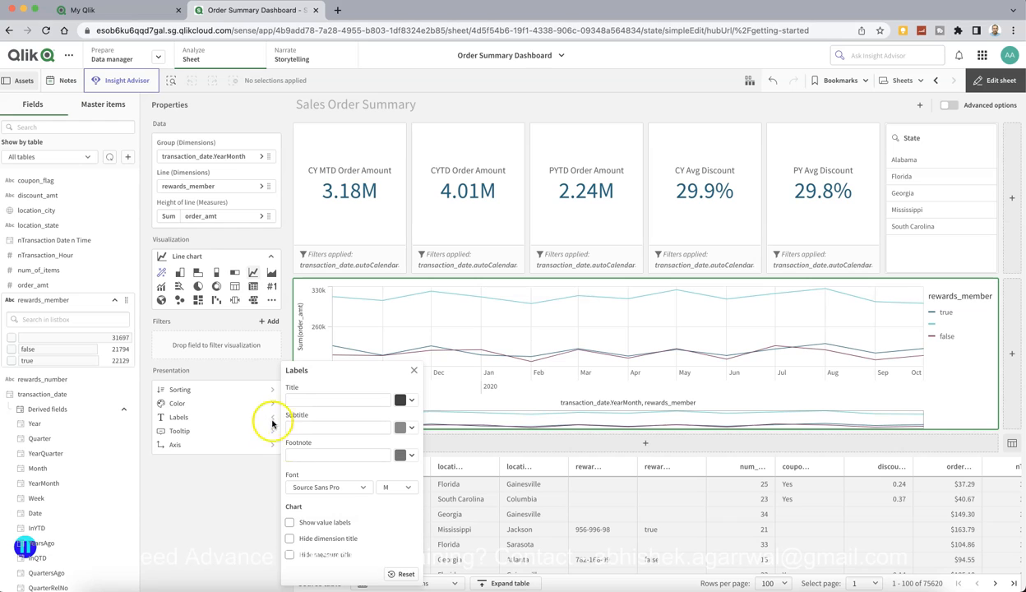
left_click(326, 523)
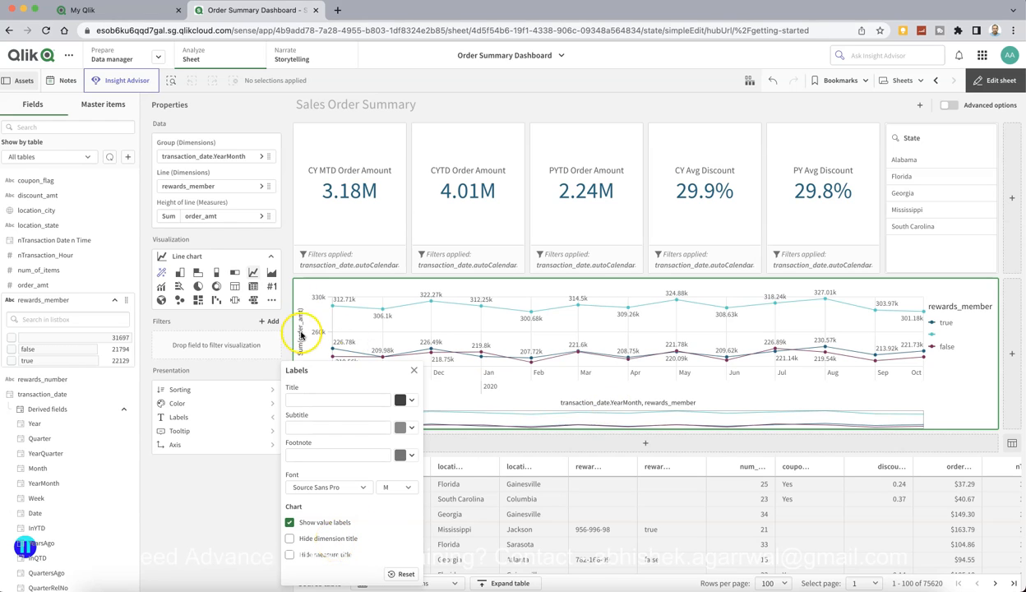
left_click(333, 539)
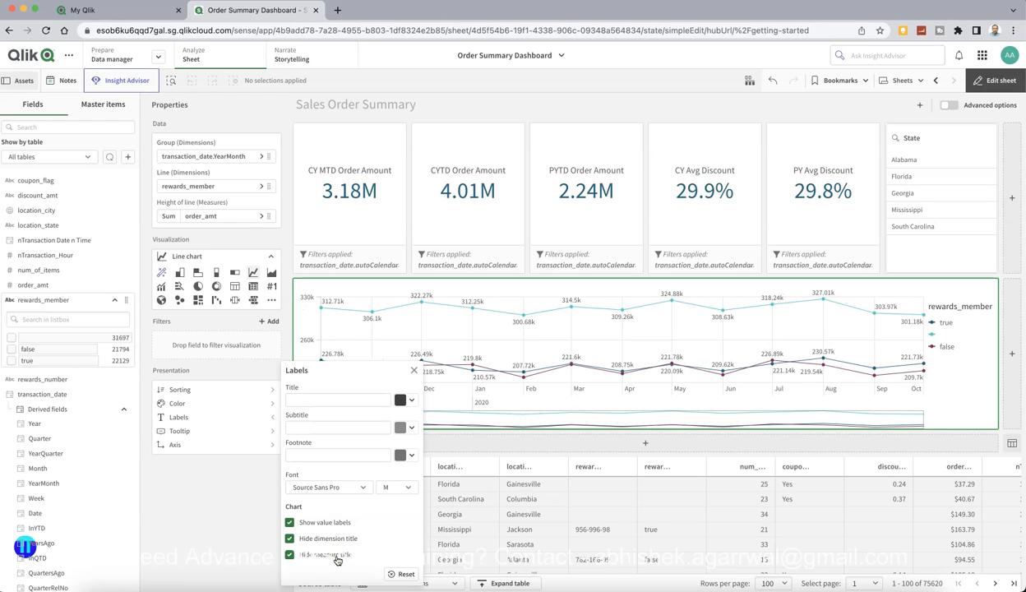
left_click(239, 530)
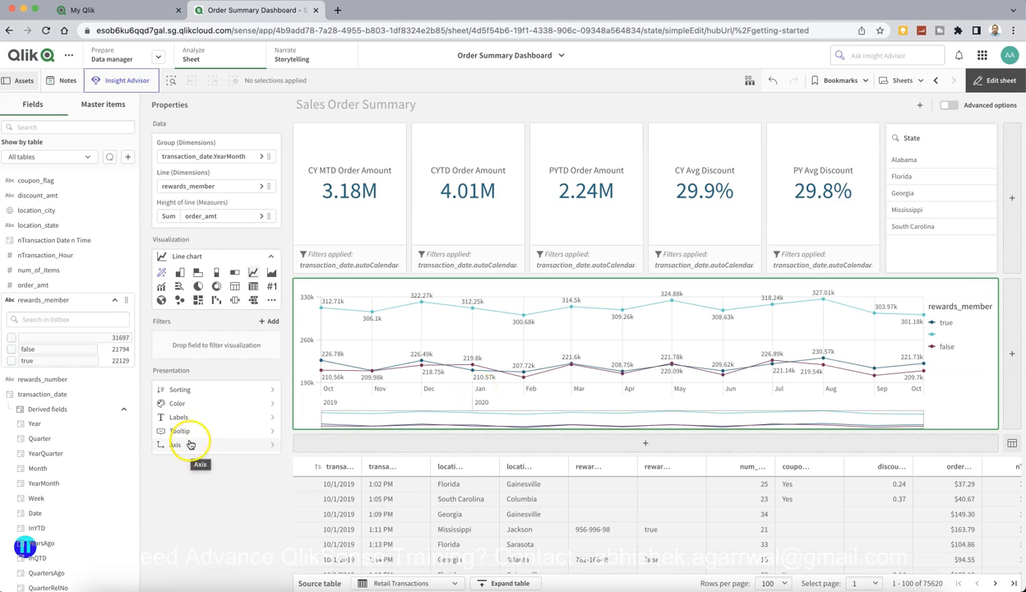
Review the line chart's sorting, color and axis settings
left_click(233, 393)
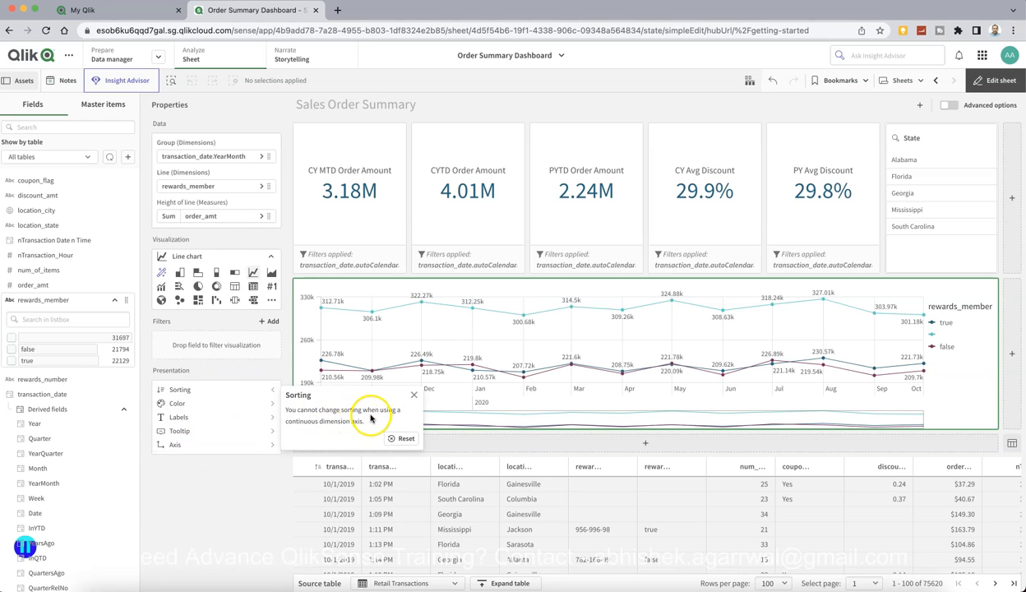
left_click(231, 407)
left_click(233, 407)
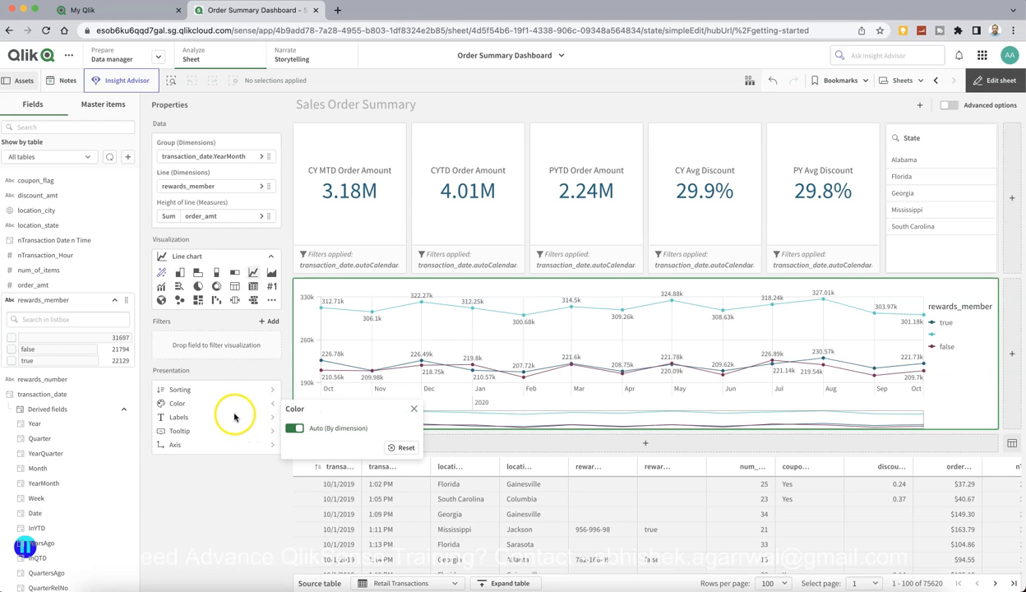
left_click(239, 442)
left_click(238, 442)
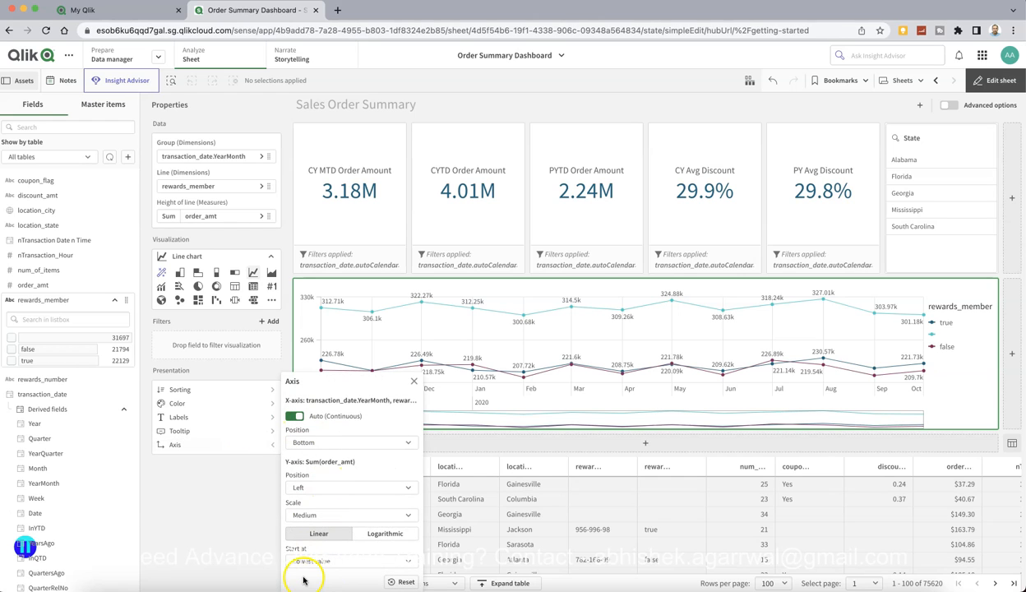
left_click(246, 564)
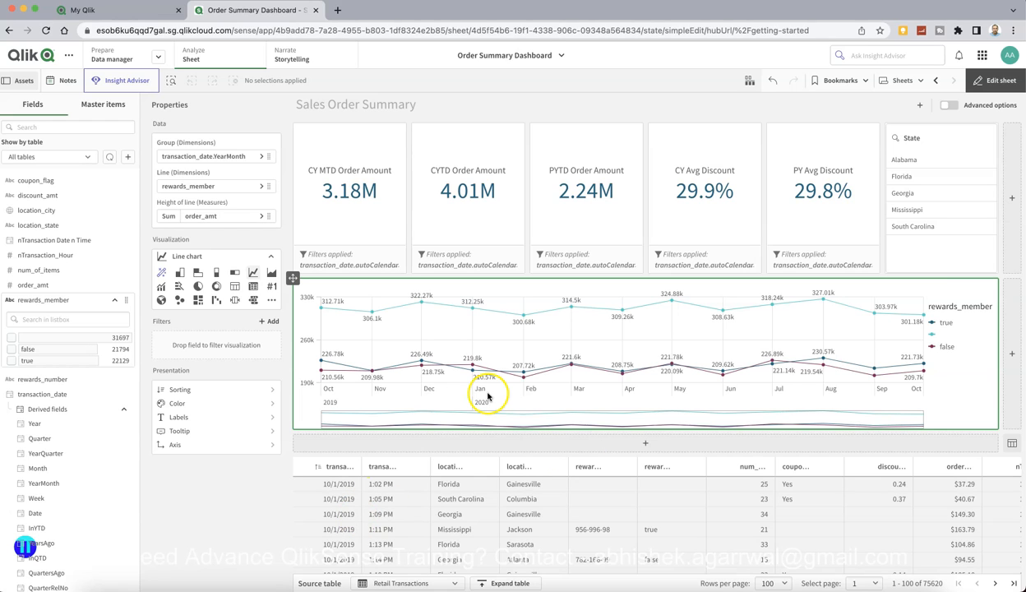
left_click(939, 374)
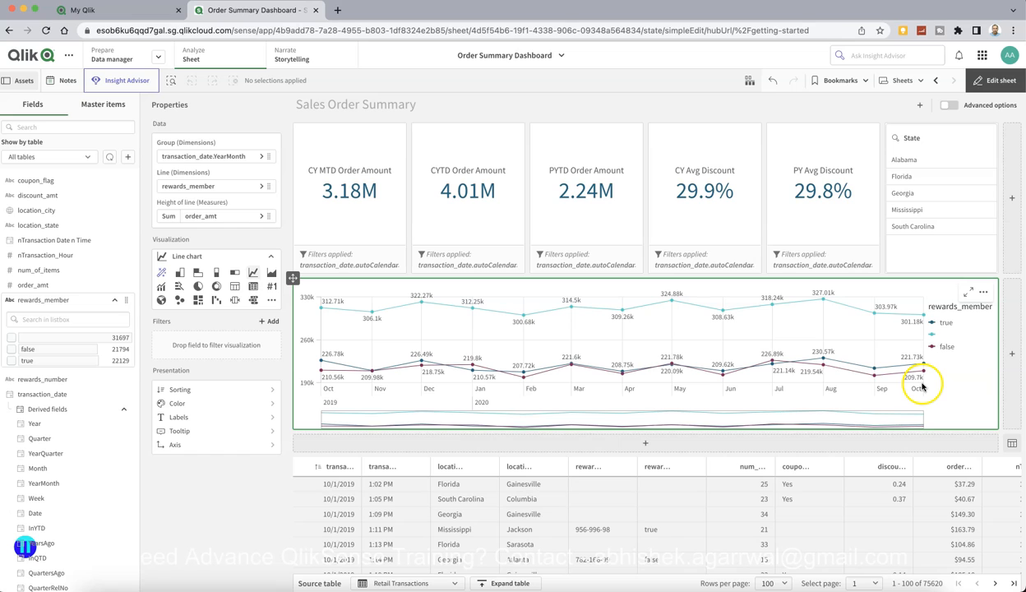
Add an autochart beside the line chart with location_city as its dimension
left_click(1011, 352)
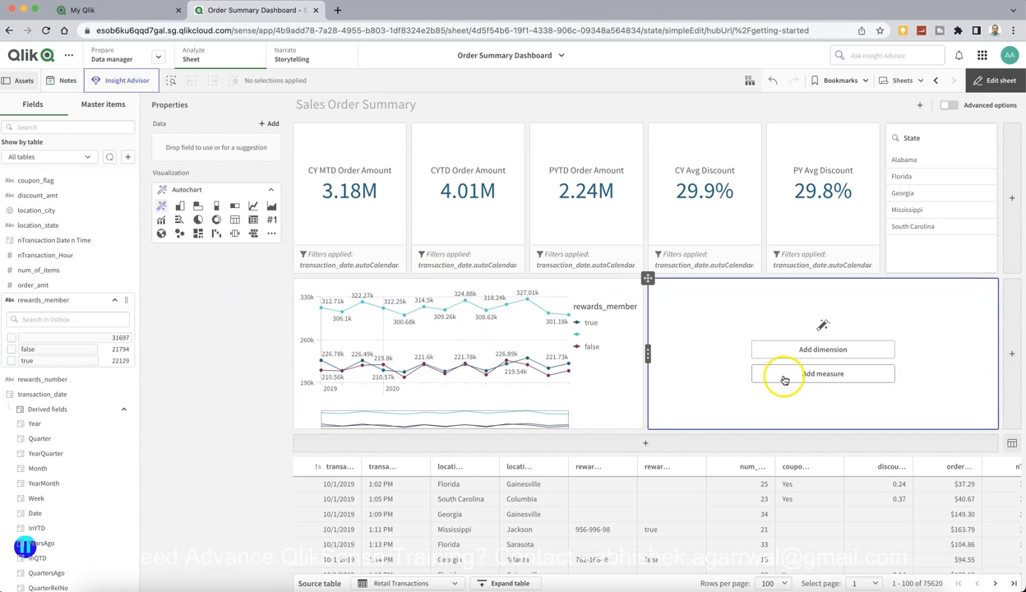
left_click(782, 350)
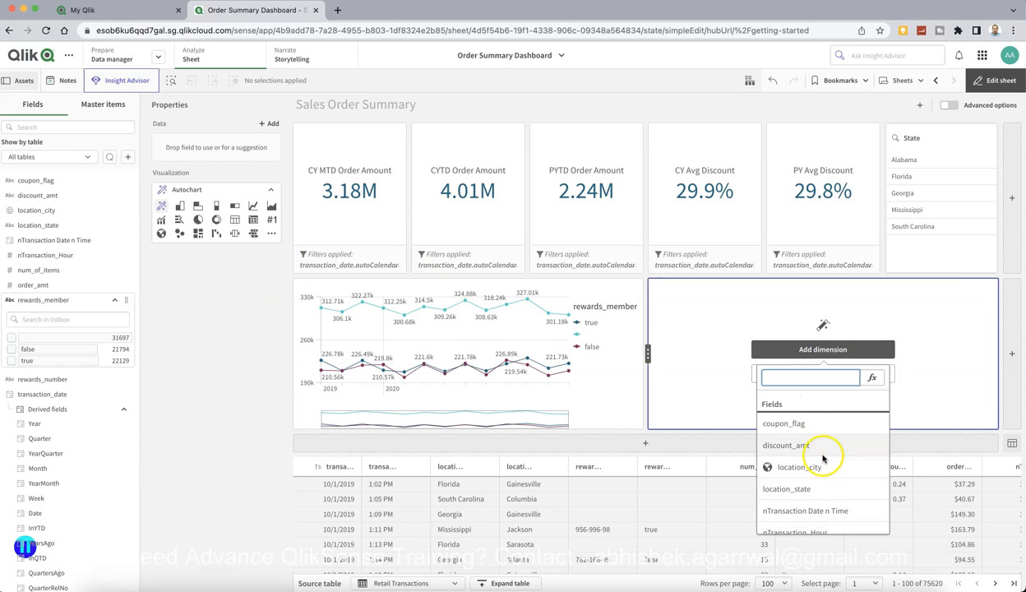
left_click(770, 469)
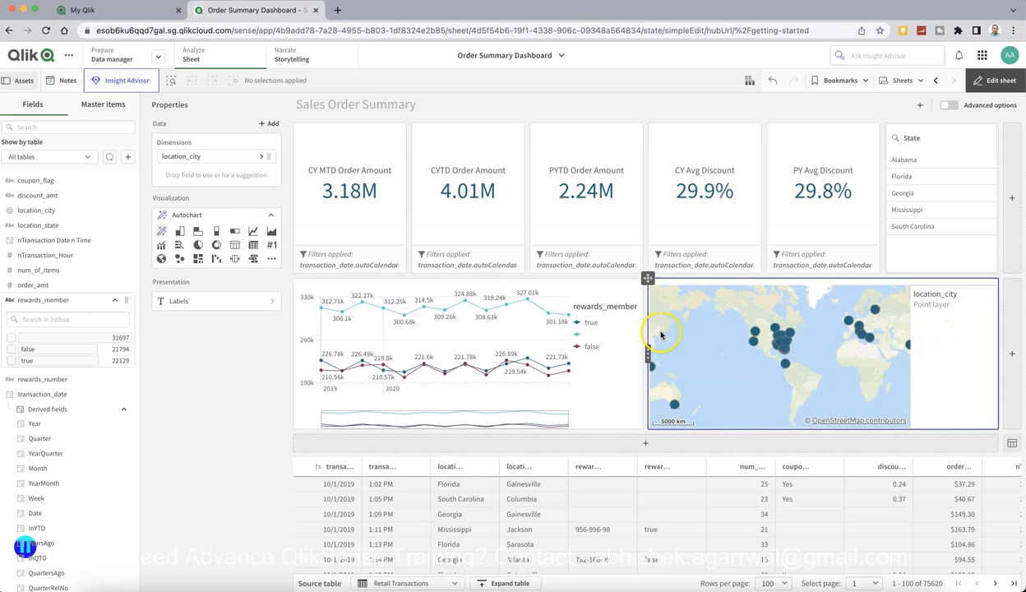
left_click(939, 376)
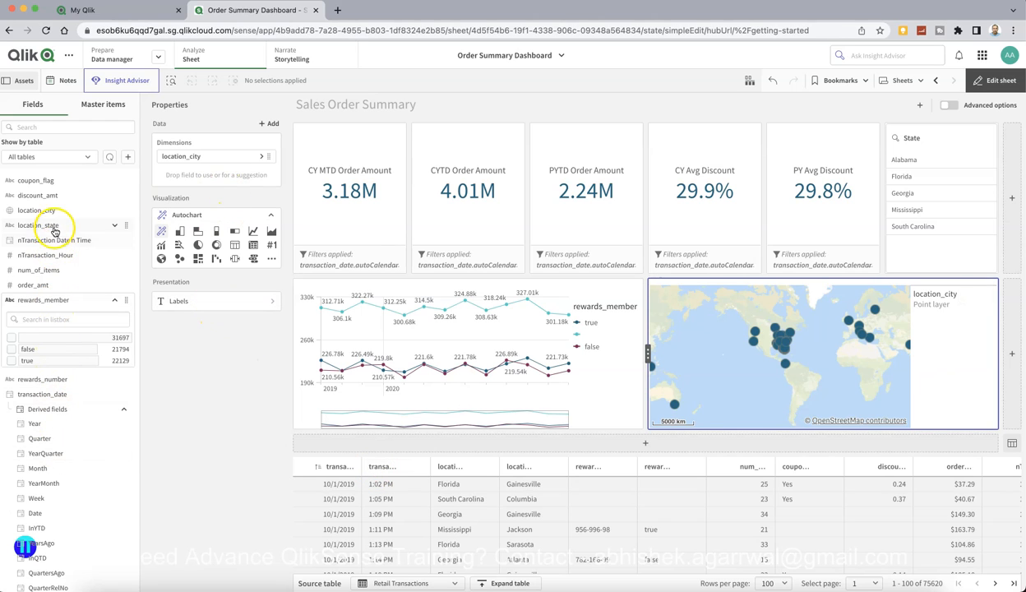
Add Sum of order_amt as the measure of the location_city map
left_click(114, 285)
left_click_drag(71, 284, 225, 209)
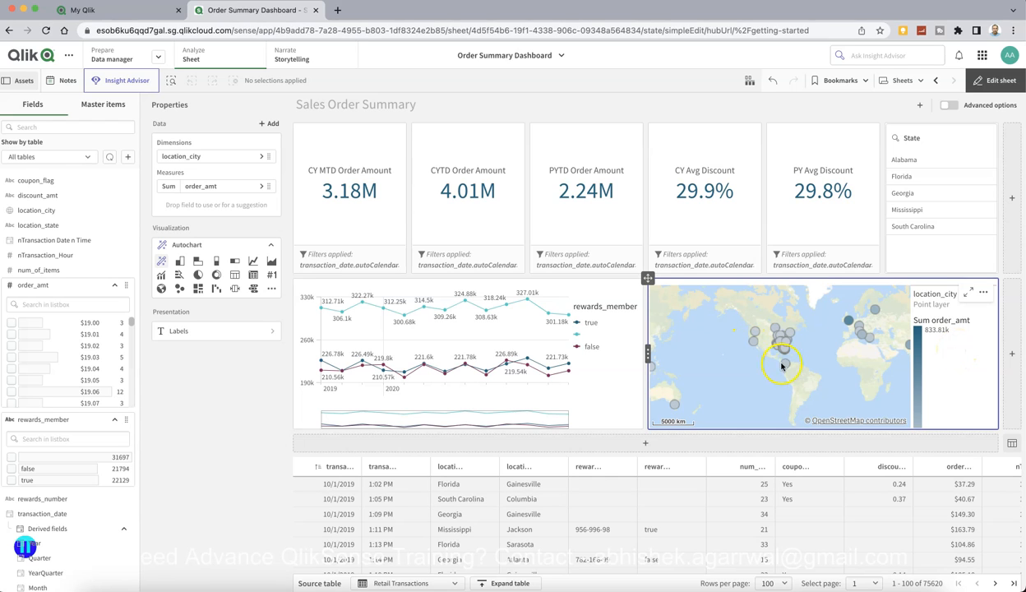
left_click_drag(788, 375, 762, 378)
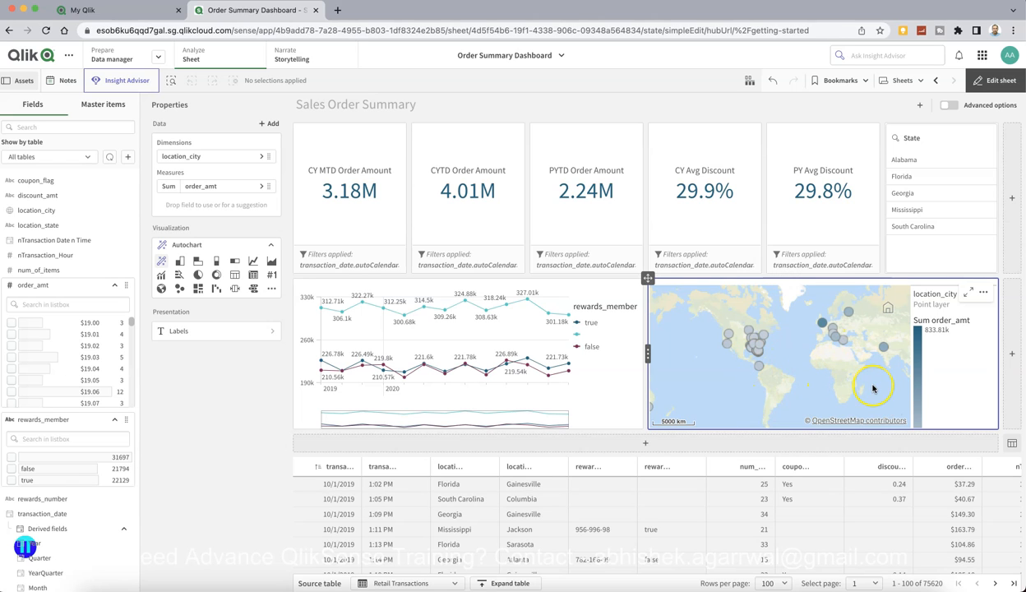
Give the location_city map the title "Sales By City"
left_click_drag(843, 377, 852, 374)
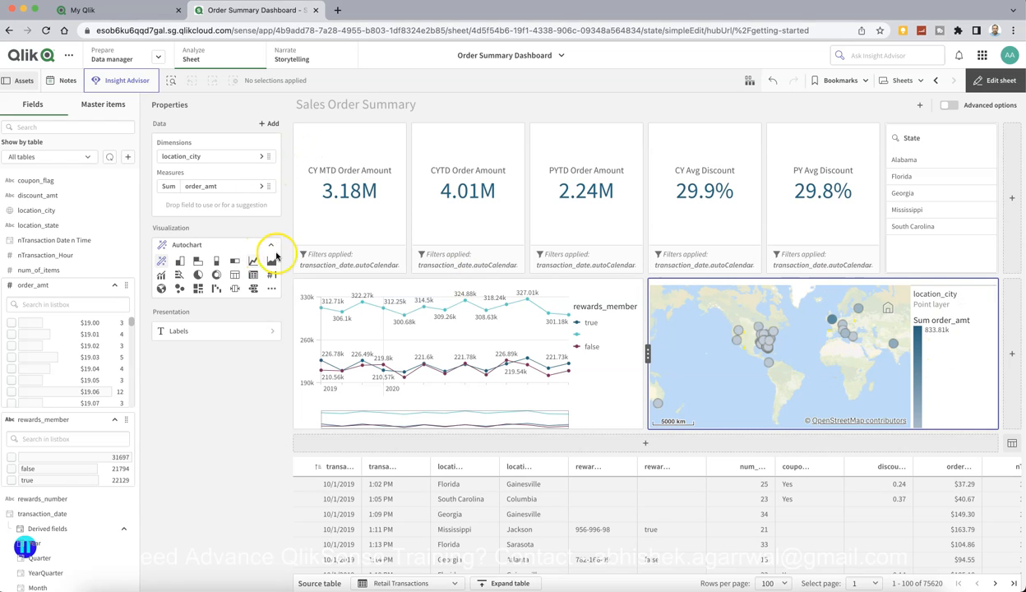
left_click(263, 330)
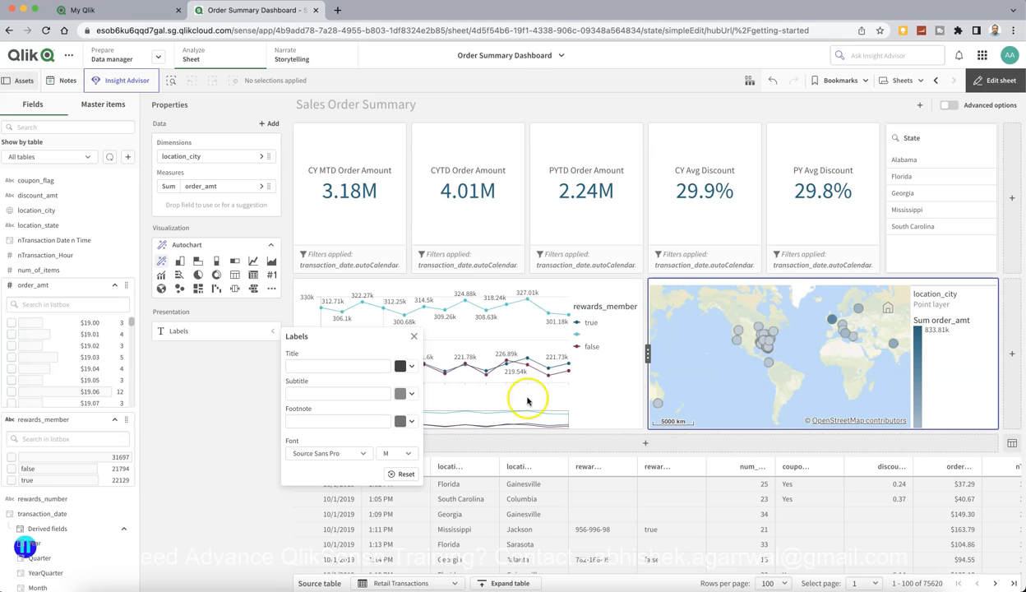
left_click(266, 464)
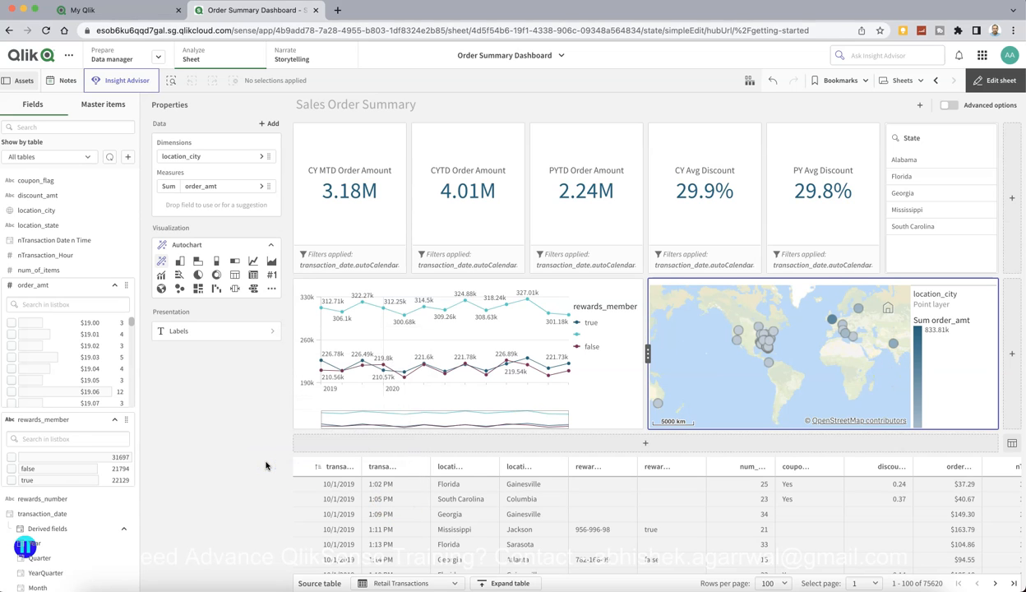
left_click(230, 330)
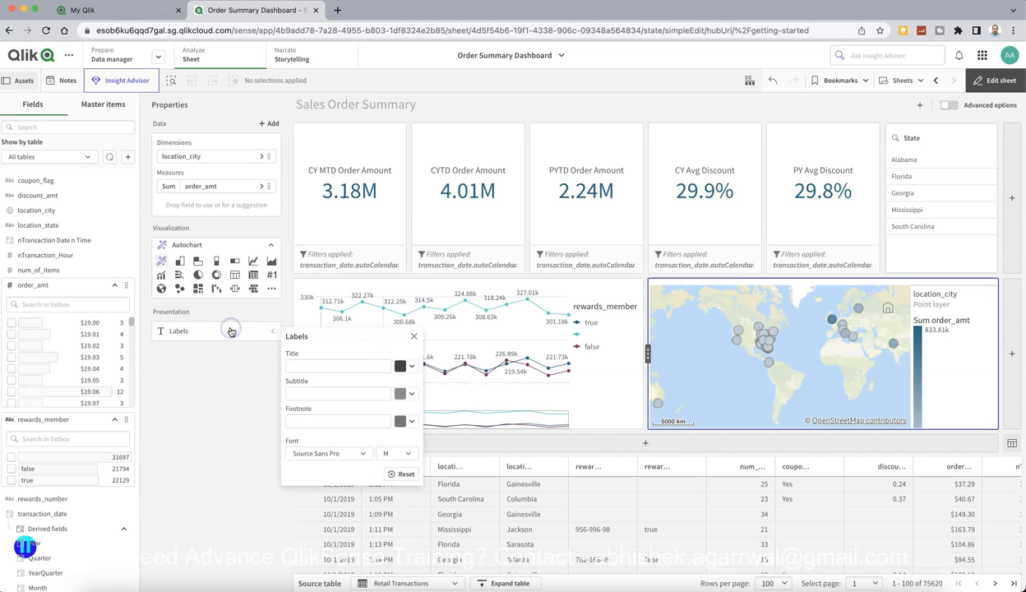
left_click(353, 392)
left_click(354, 421)
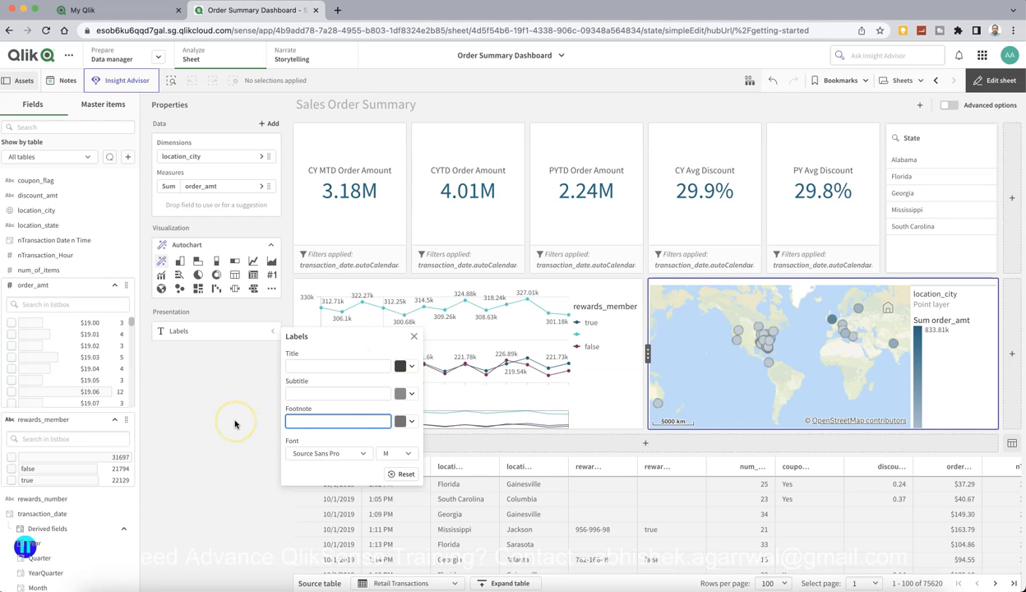
left_click(309, 367)
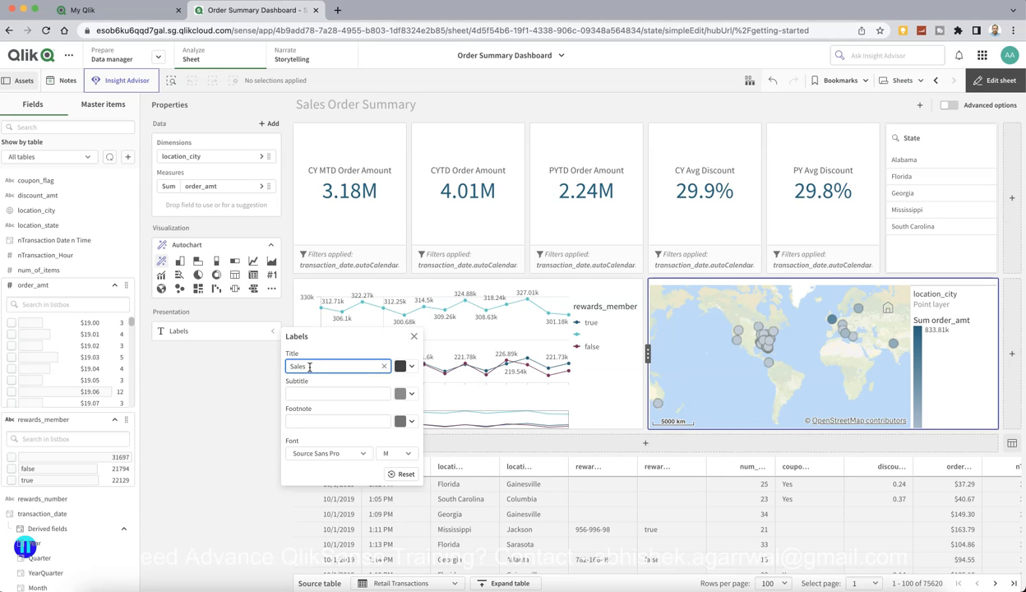
type("Sales By City")
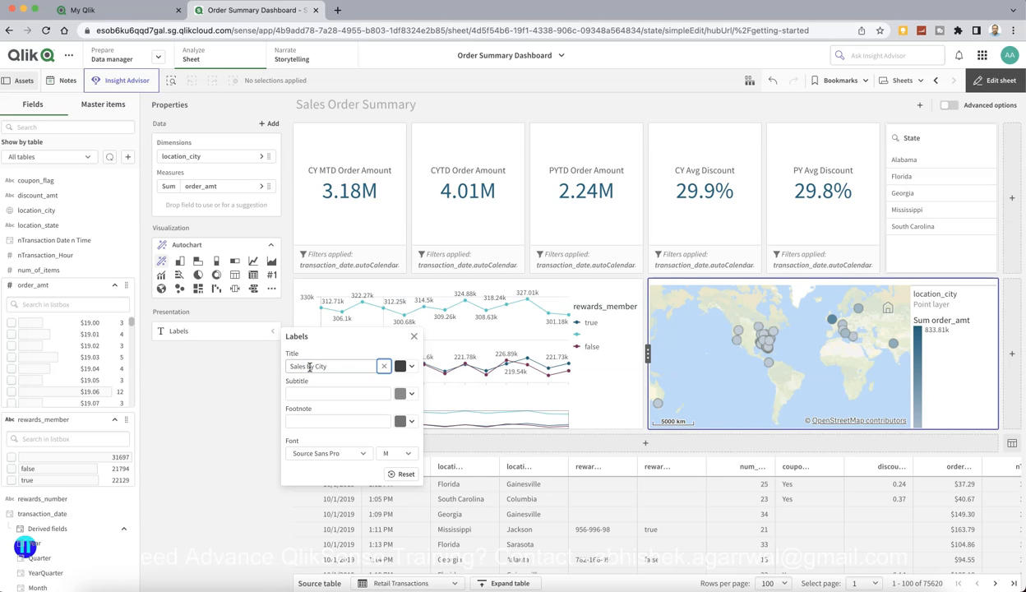
key("Tab")
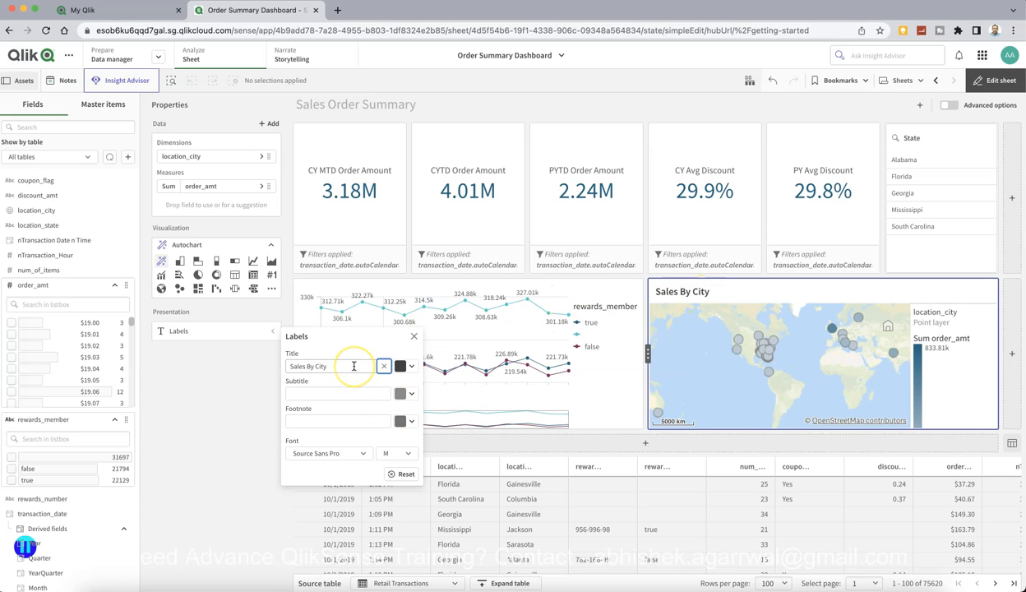
Lighten the color of the map's "Sales By City" title to #616161
left_click(415, 367)
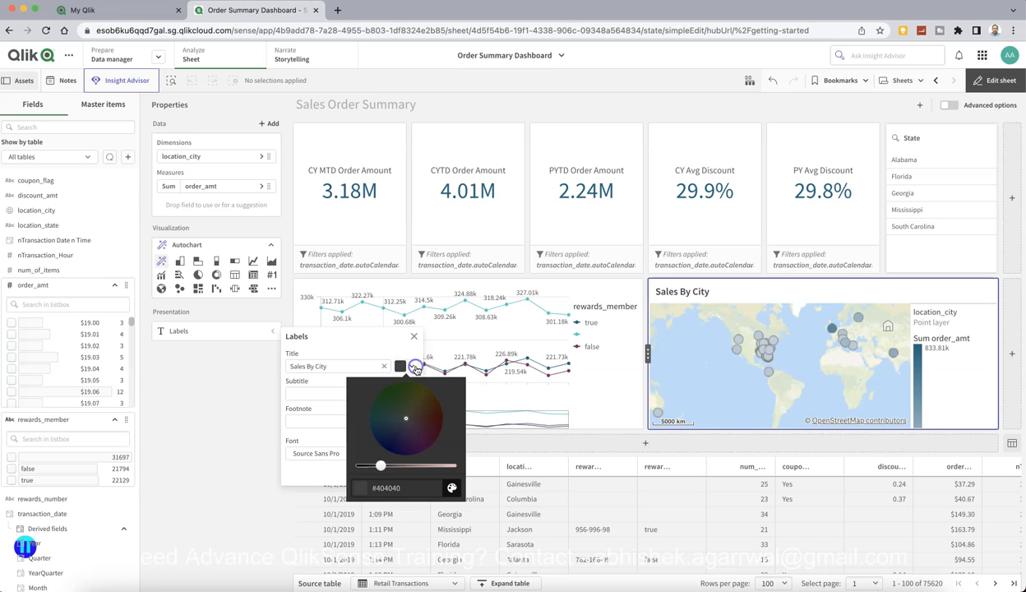
left_click(414, 368)
left_click(351, 365)
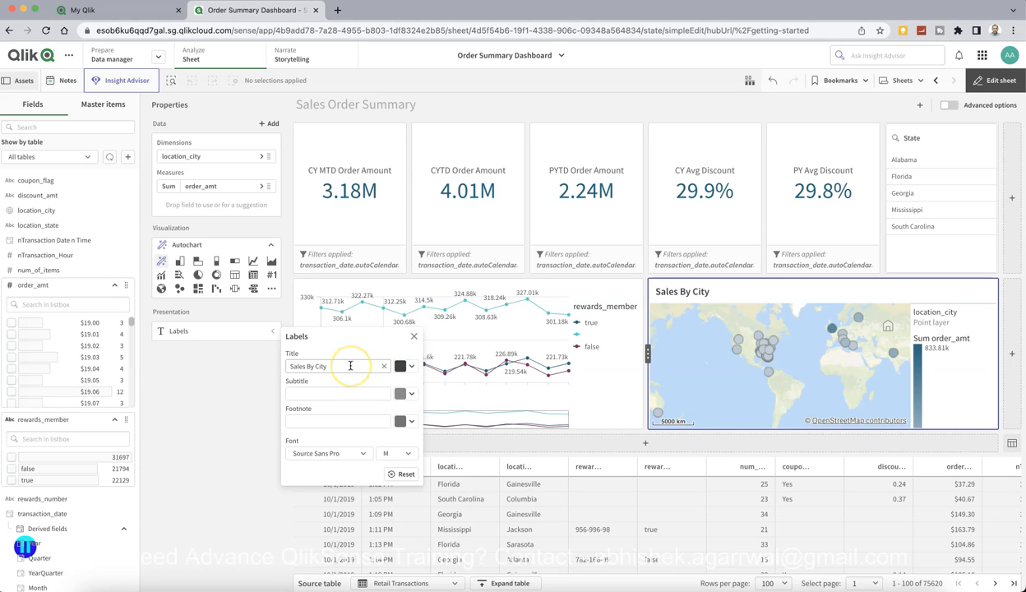
left_click(690, 295)
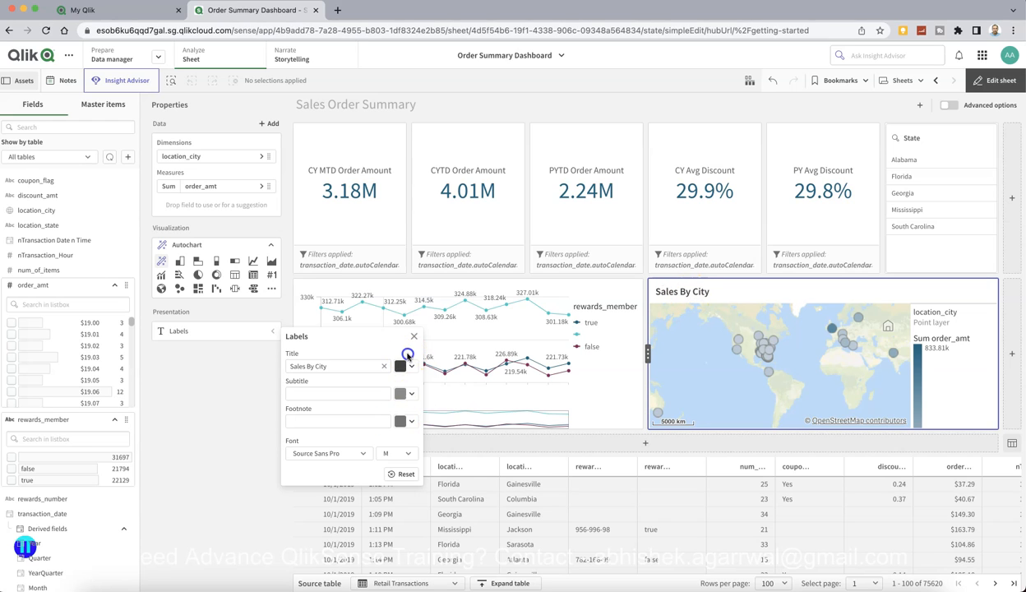
left_click(410, 369)
left_click(383, 466)
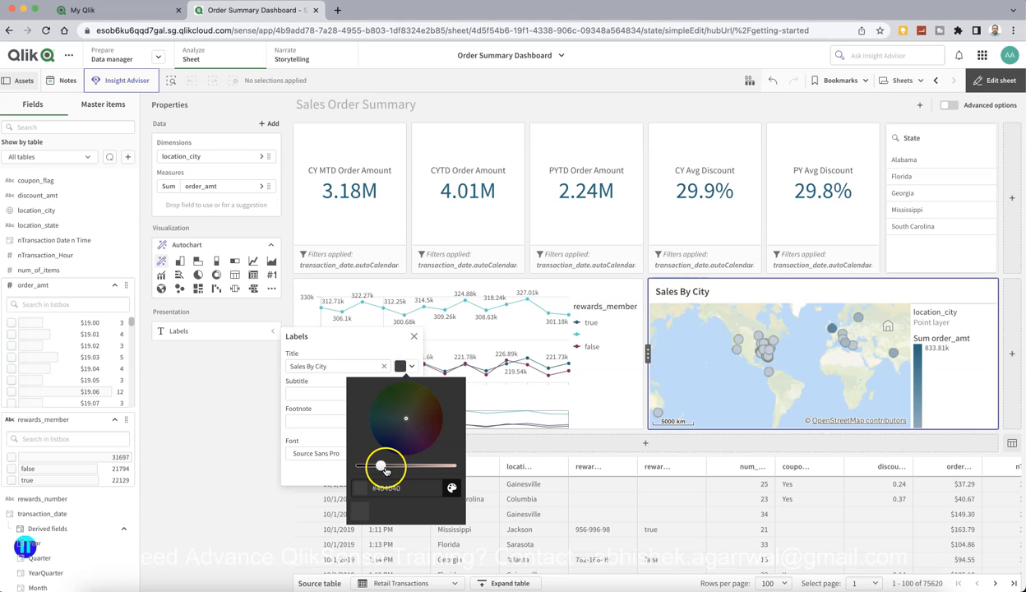
left_click_drag(384, 469, 389, 469)
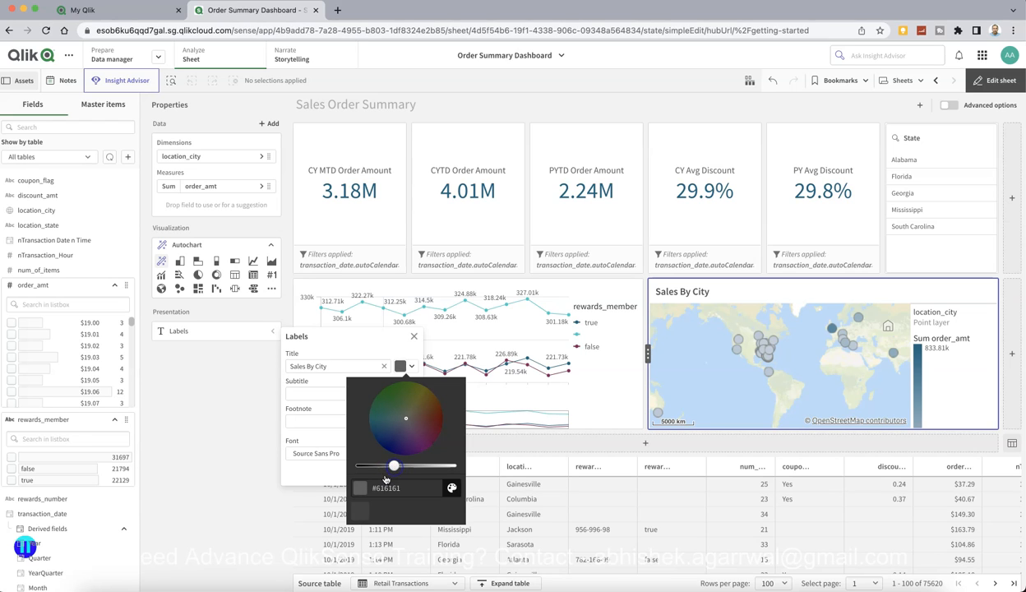
left_click(234, 466)
left_click(234, 465)
left_click(327, 405)
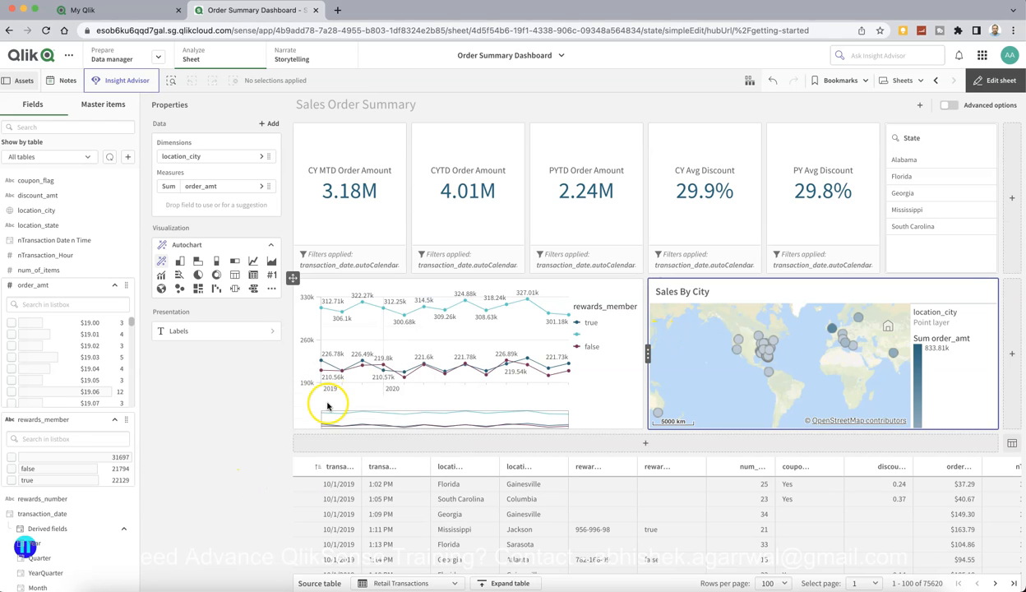
left_click(723, 294)
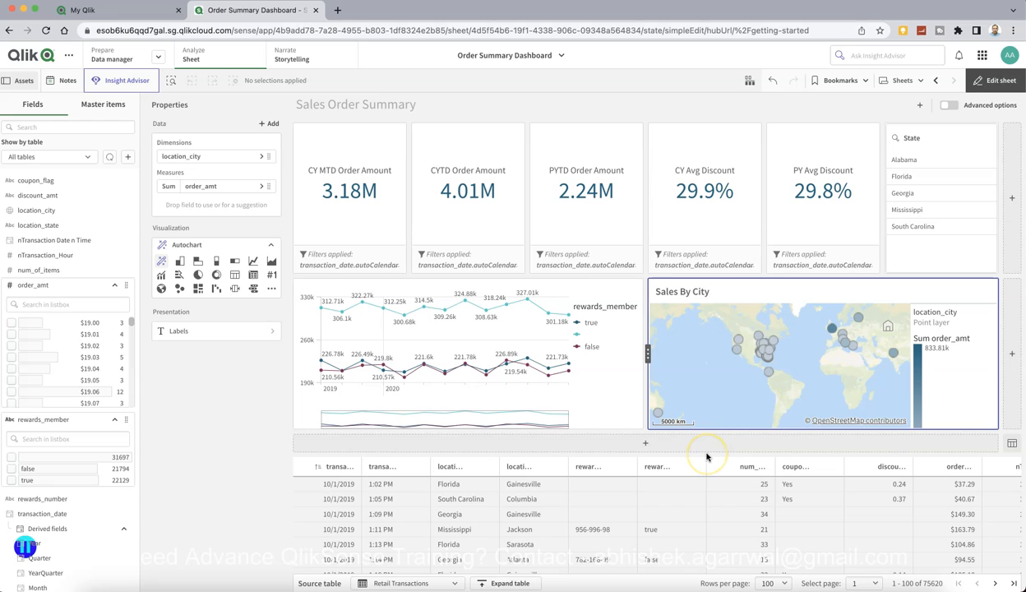
Add a donut chart in a new row below the line chart and map, with location_state as its slice dimension
left_click(644, 443)
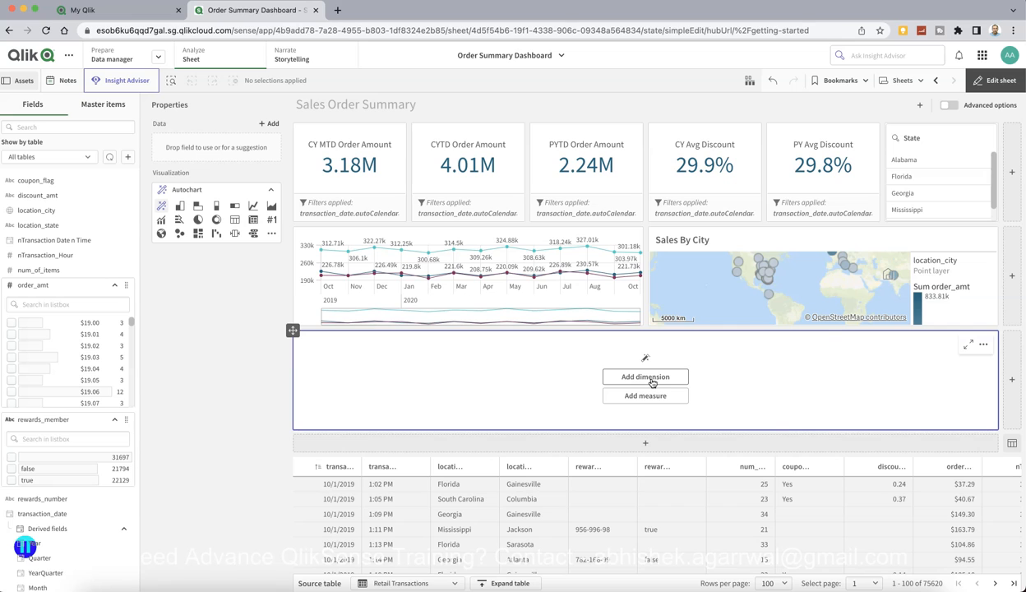
left_click(652, 383)
scroll(744, 401, "down", 1)
scroll(748, 403, "down", 5)
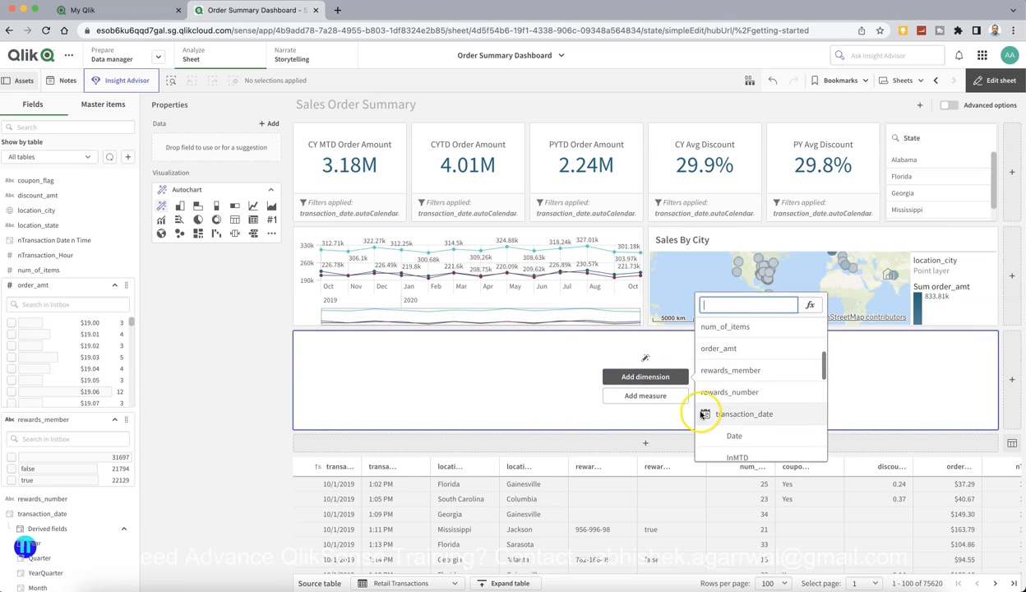
left_click(455, 386)
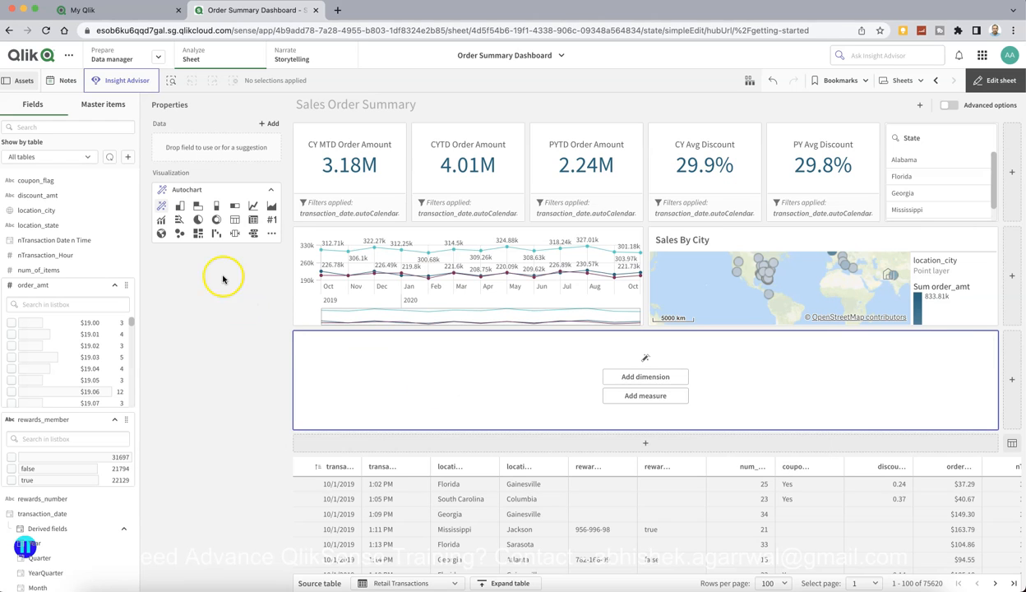
left_click(218, 220)
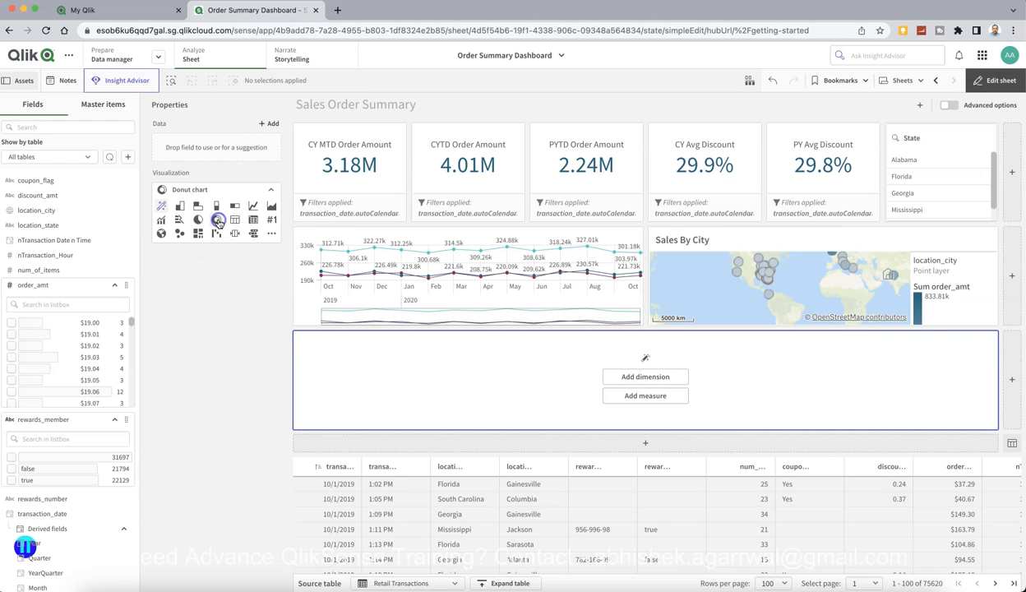
left_click(612, 377)
left_click(763, 417)
Add Sum(order_amt) as the angle measure of the location_state donut chart
left_click(646, 398)
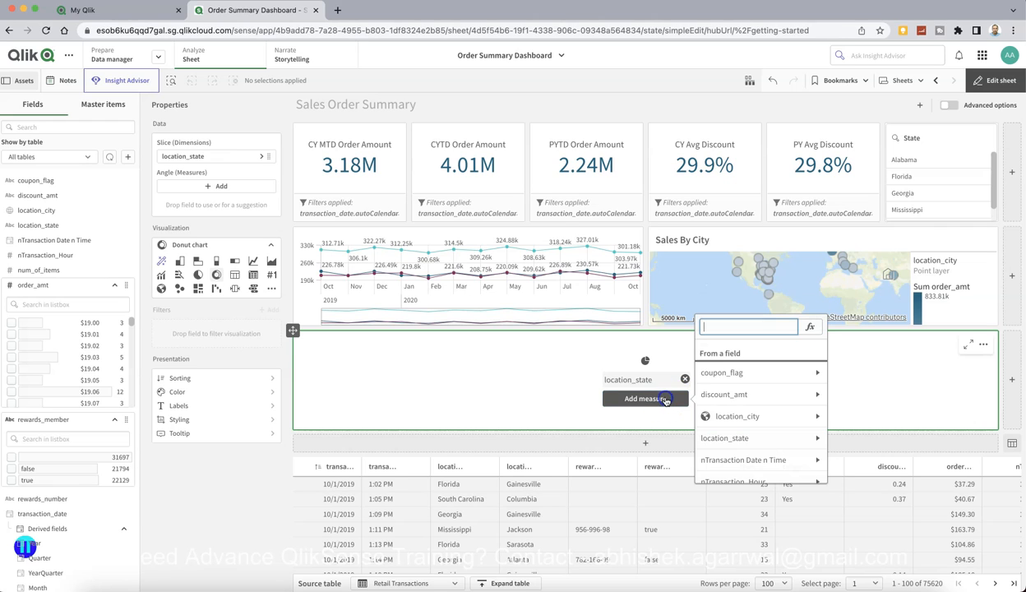
scroll(758, 432, "up", 1)
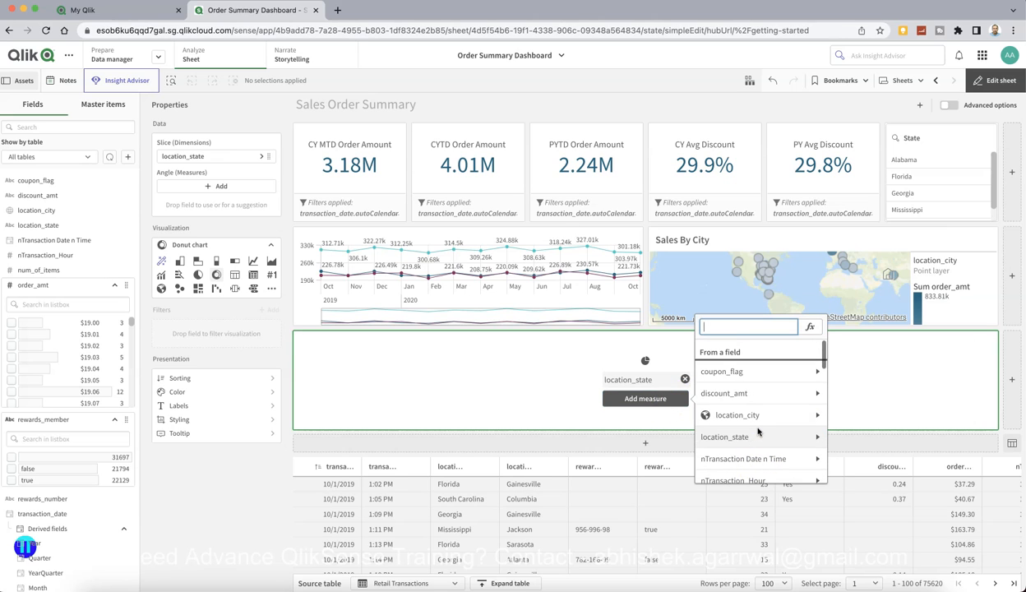
scroll(776, 423, "down", 3)
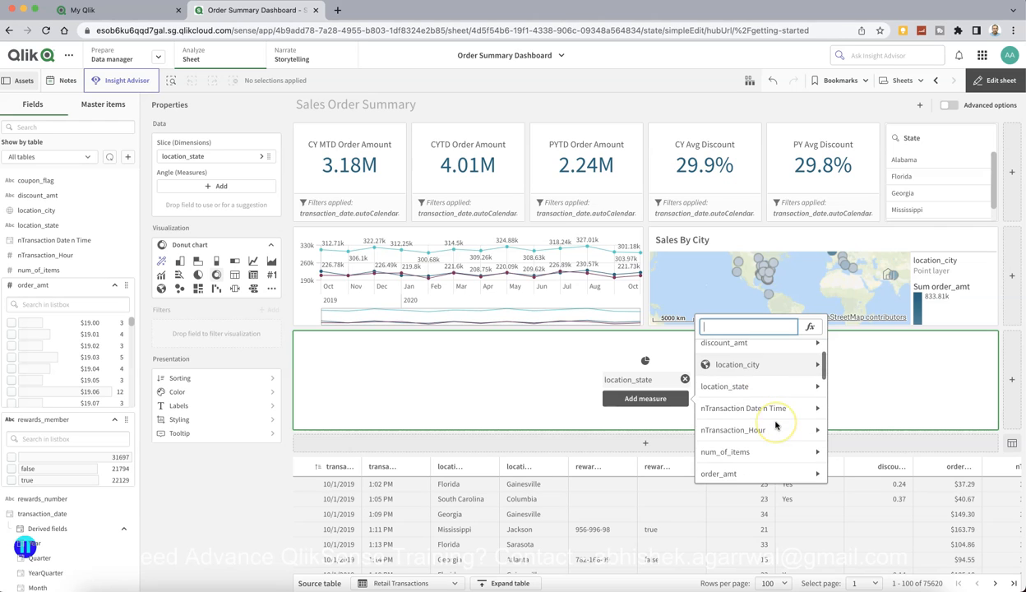
left_click(777, 424)
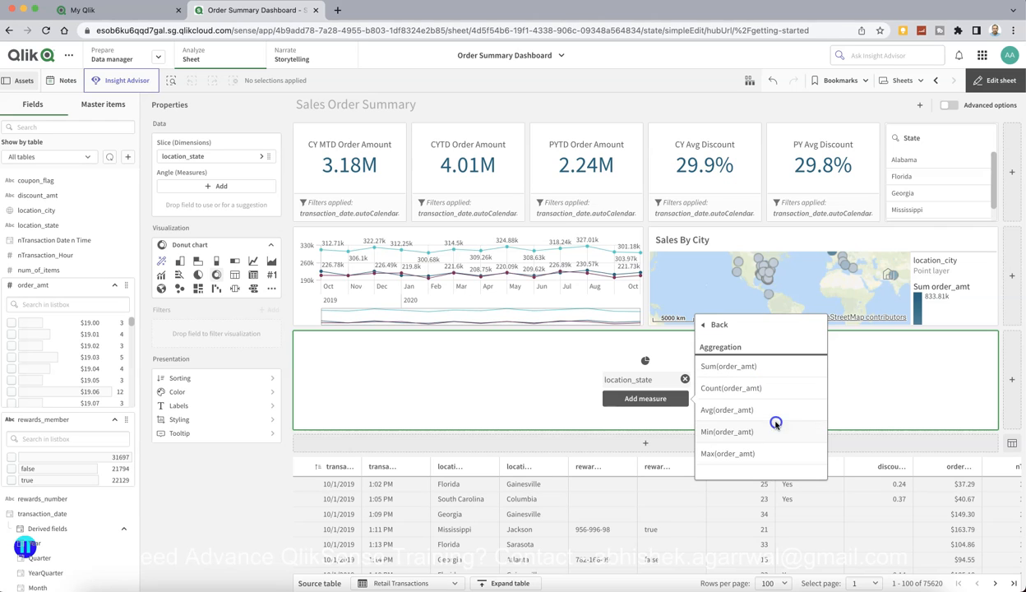
left_click(761, 367)
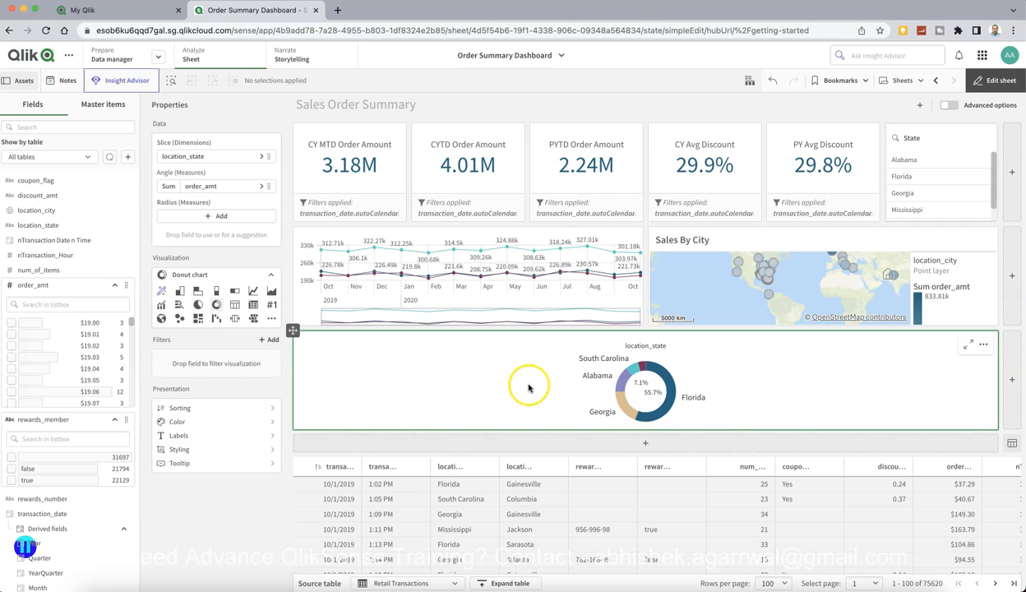
Give the location_state donut chart the title "Order Amount by State"
left_click(244, 440)
left_click(333, 414)
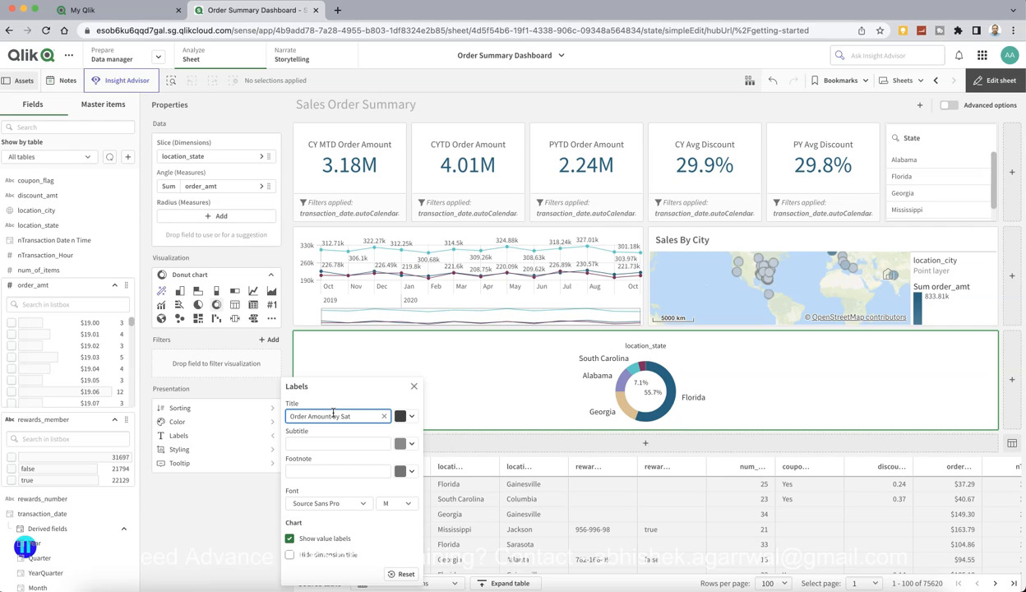
type("te")
left_click(506, 372)
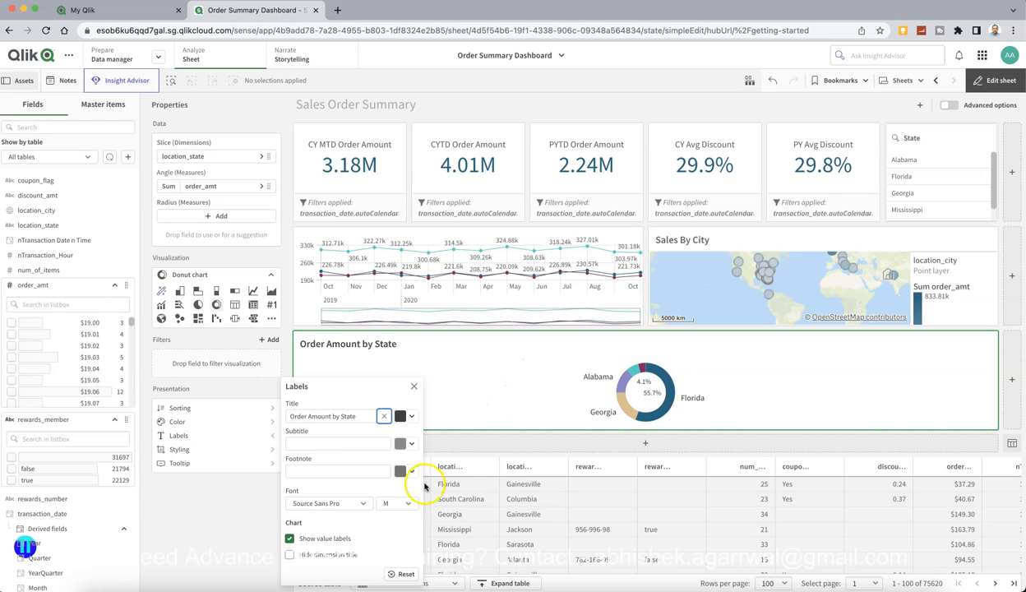
Reduce the label font size of the Order Amount by State donut chart to XS
left_click(409, 505)
left_click(399, 528)
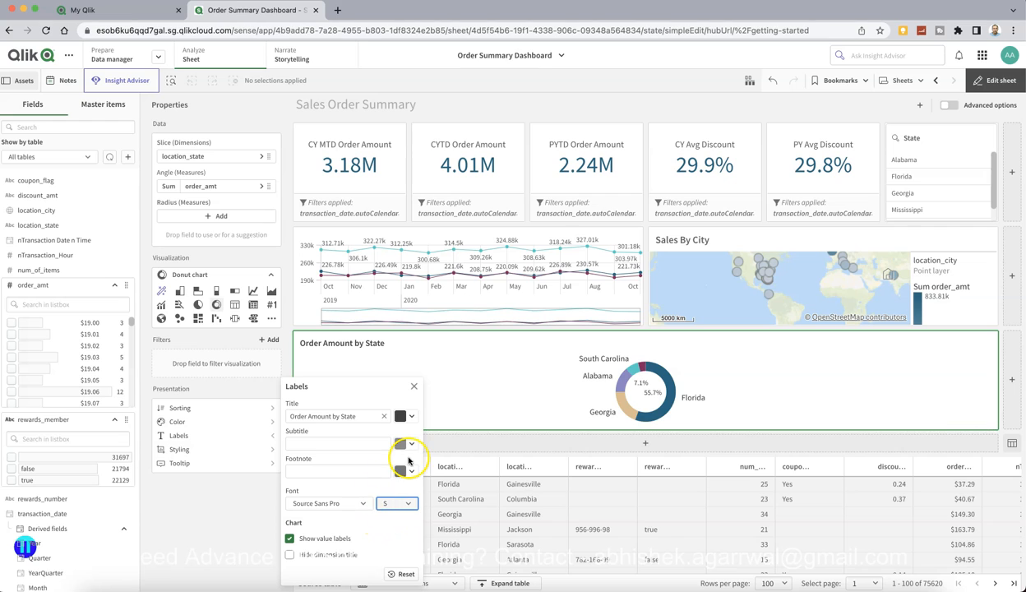
left_click(409, 503)
left_click(405, 523)
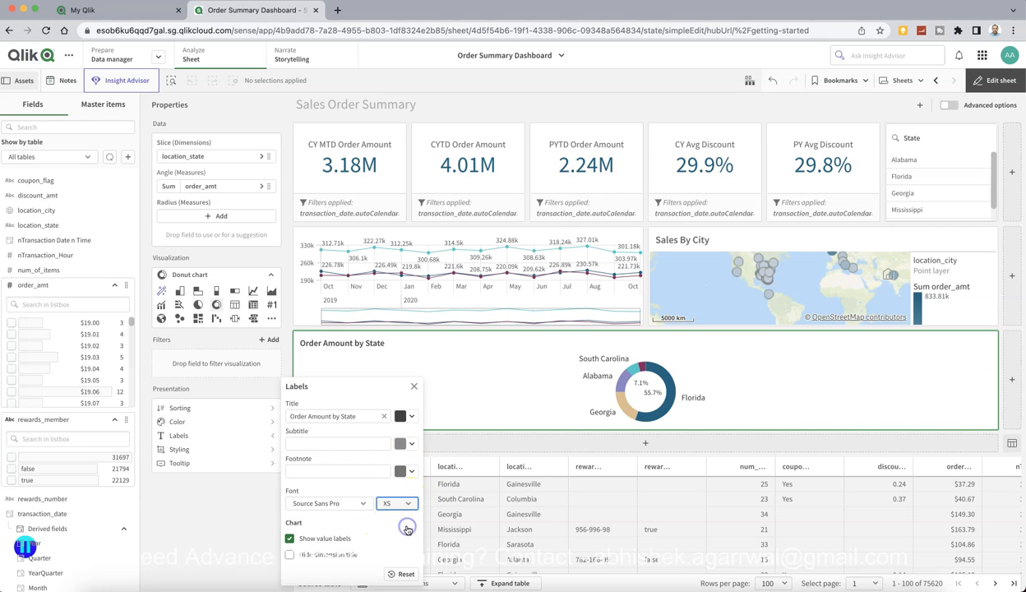
Lighten the title color of the Order Amount by State donut chart to #666666
left_click(410, 419)
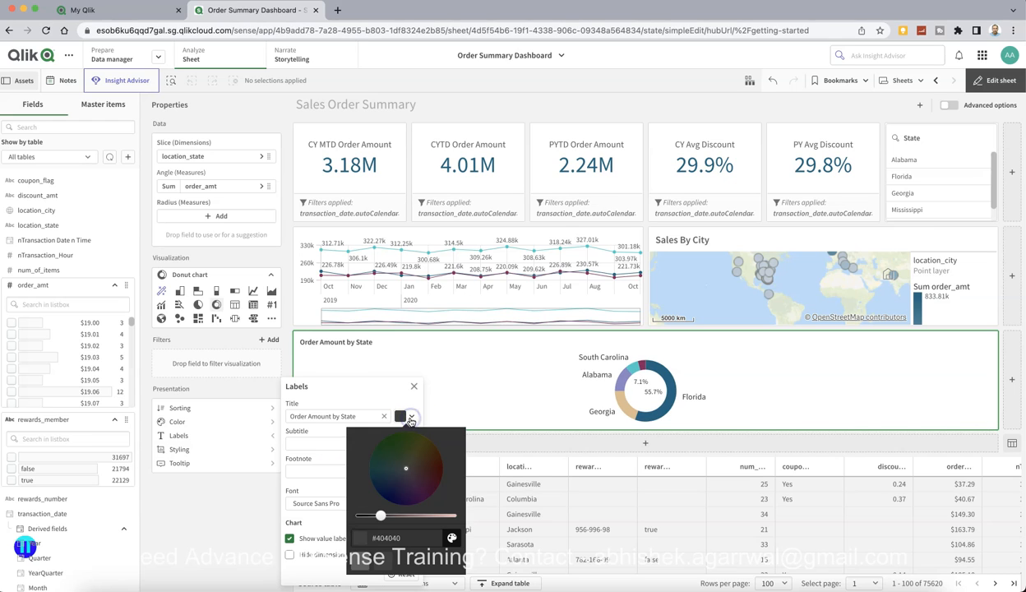
left_click(391, 516)
left_click_drag(391, 516, 396, 518)
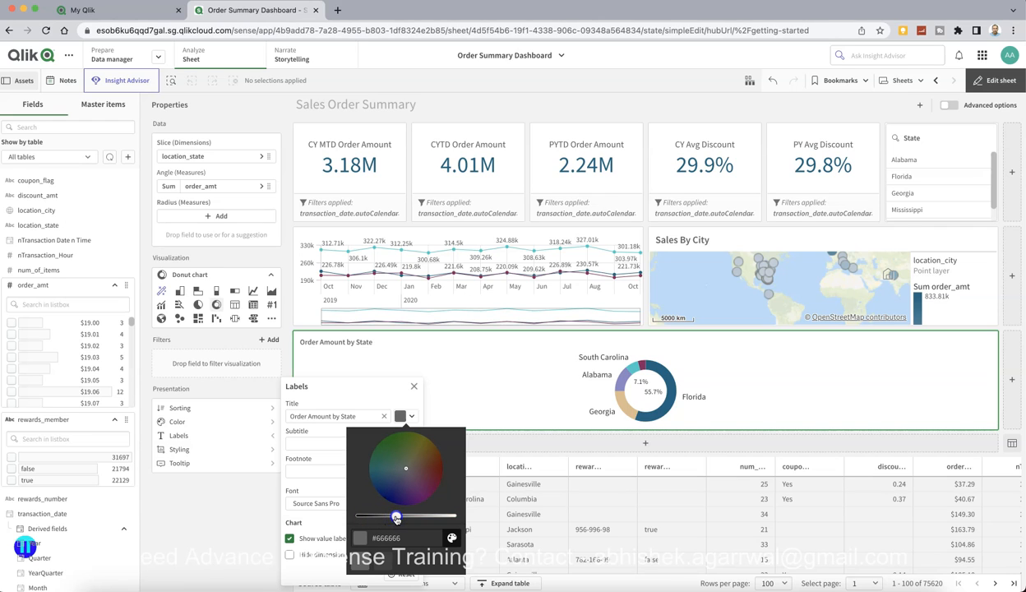
left_click(319, 461)
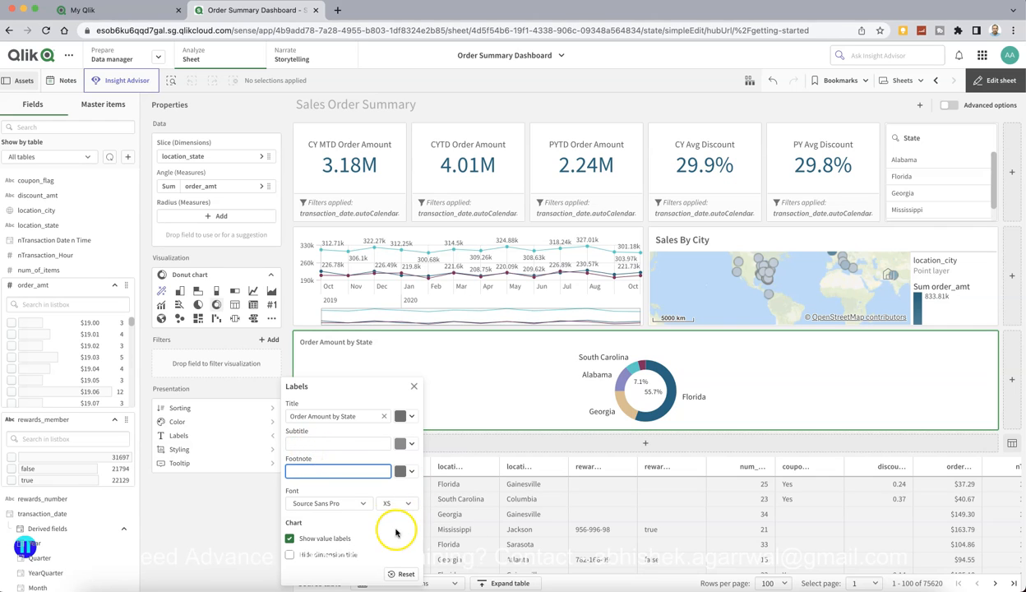
left_click(224, 533)
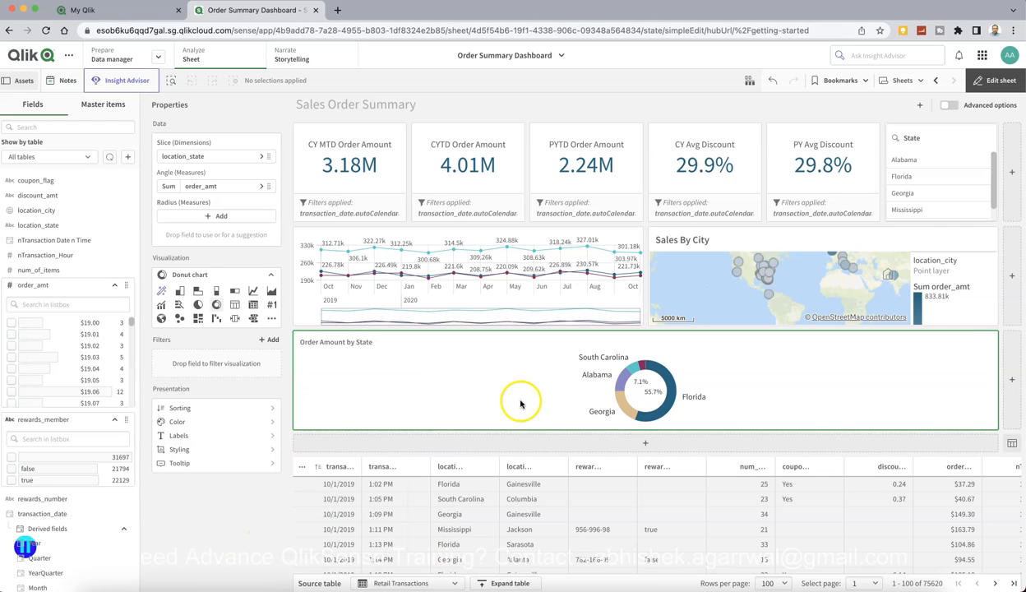
Add a second donut chart beside the Order Amount by State donut with location_state as its slice dimension
left_click(1012, 379)
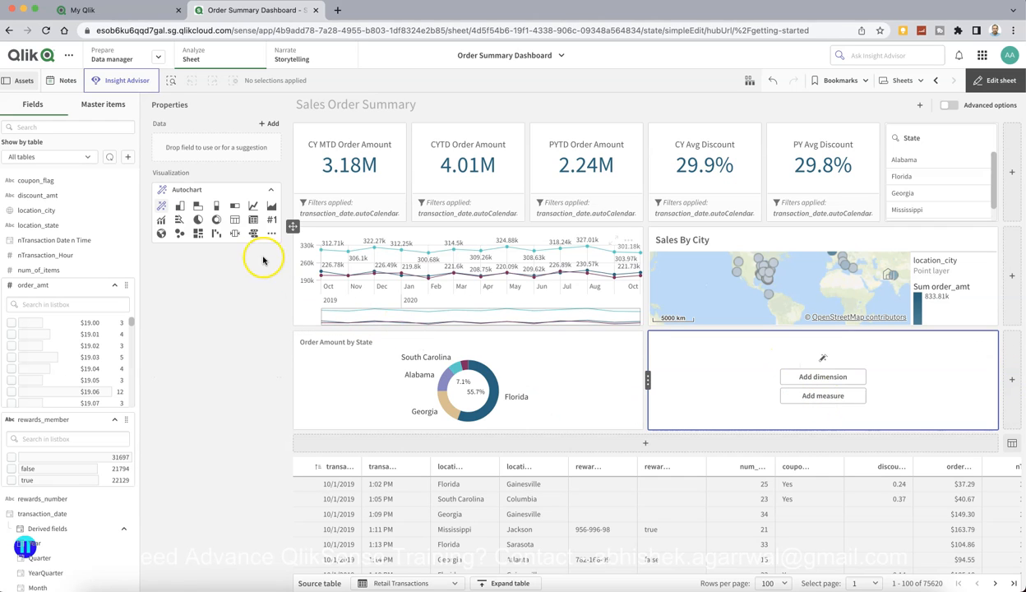
left_click(218, 220)
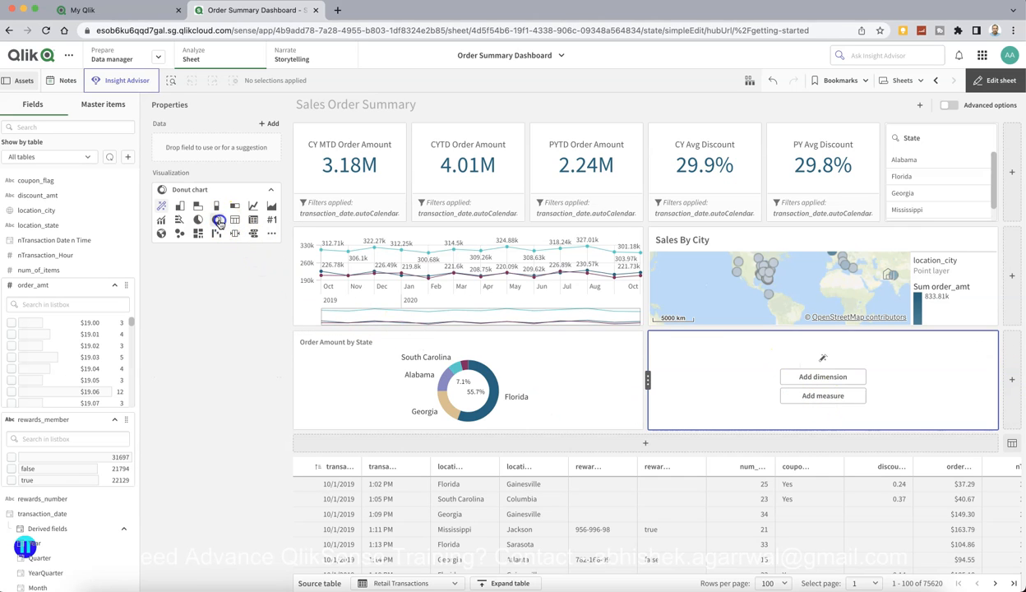
left_click(822, 379)
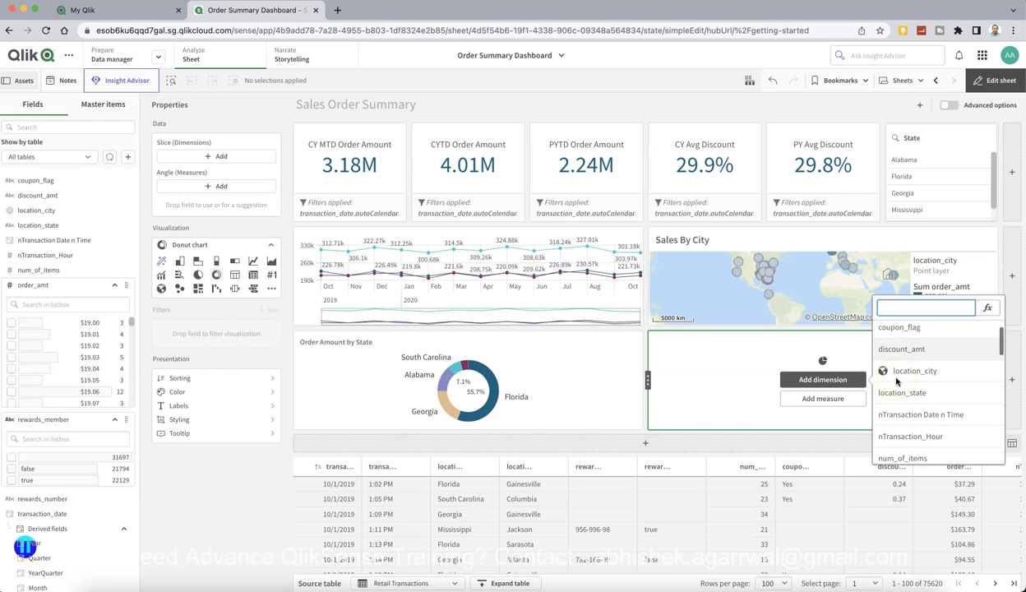
left_click(898, 396)
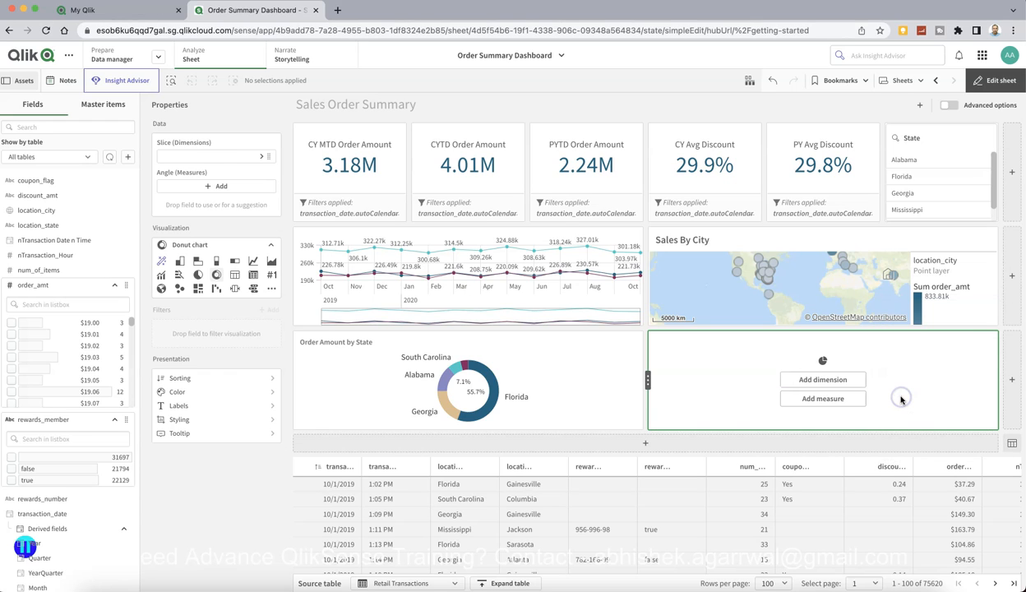
Add Avg(order_amt) as the angle measure of the new location_state donut chart
left_click(827, 398)
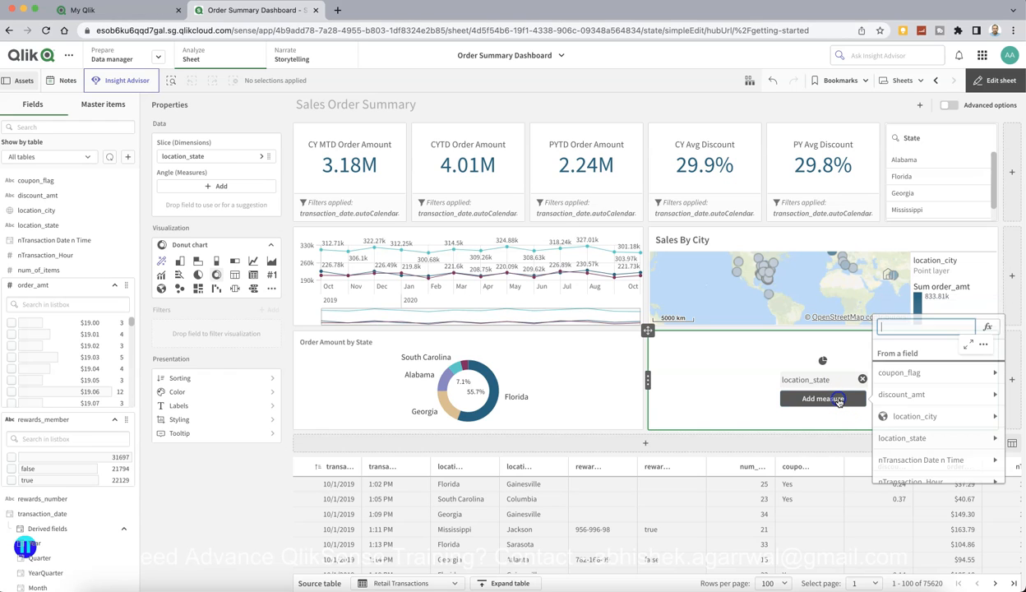
left_click(927, 395)
left_click(889, 324)
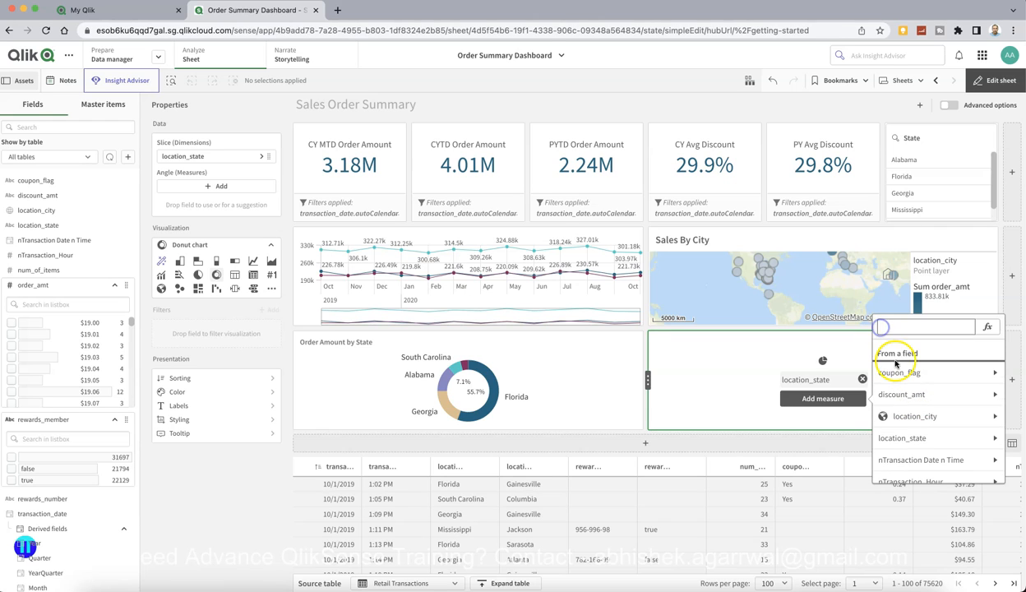
scroll(912, 438, "down", 2)
scroll(917, 435, "down", 2)
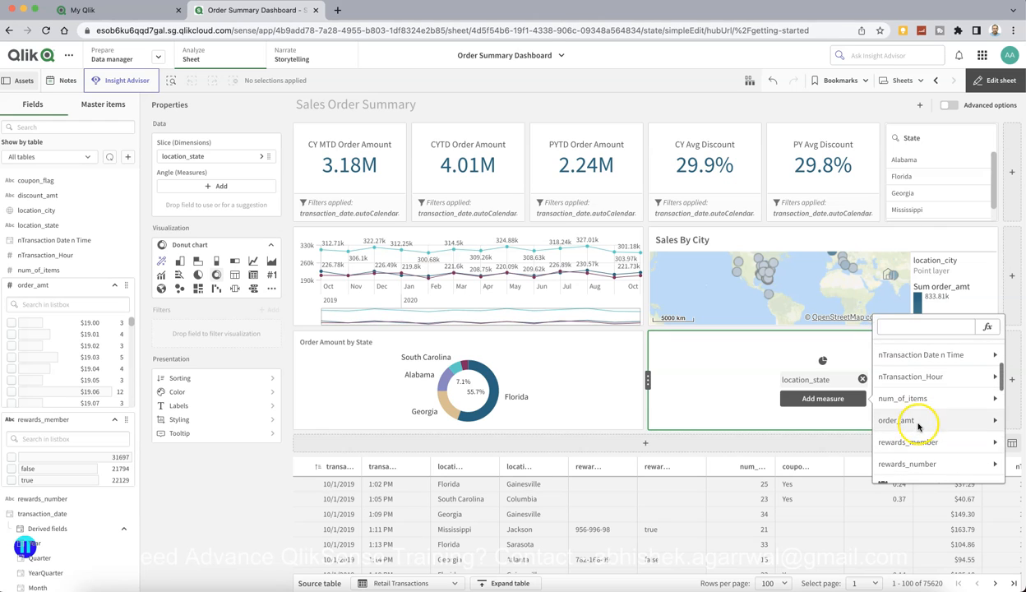
left_click(915, 424)
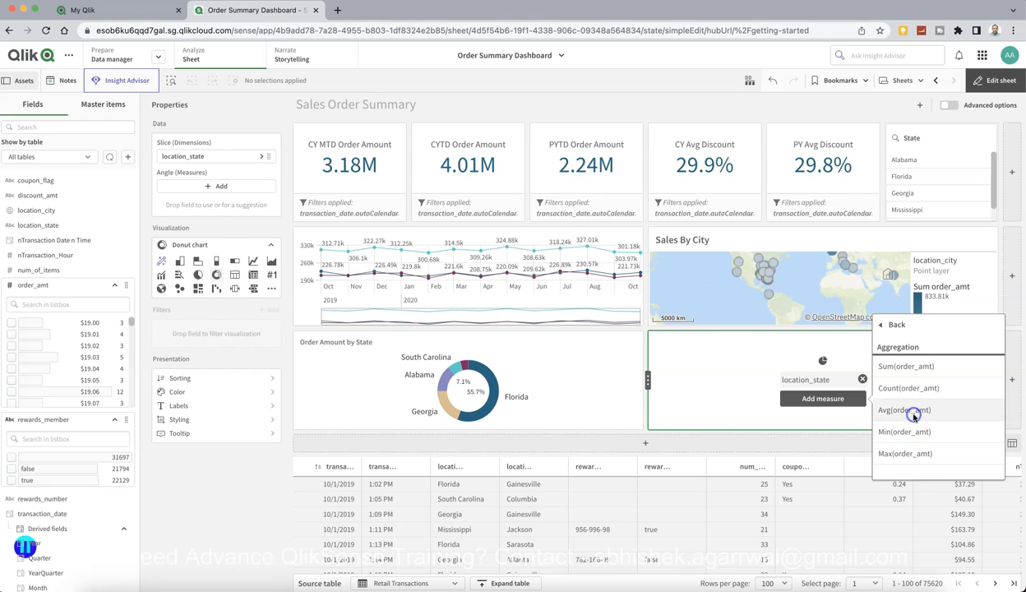
left_click(907, 410)
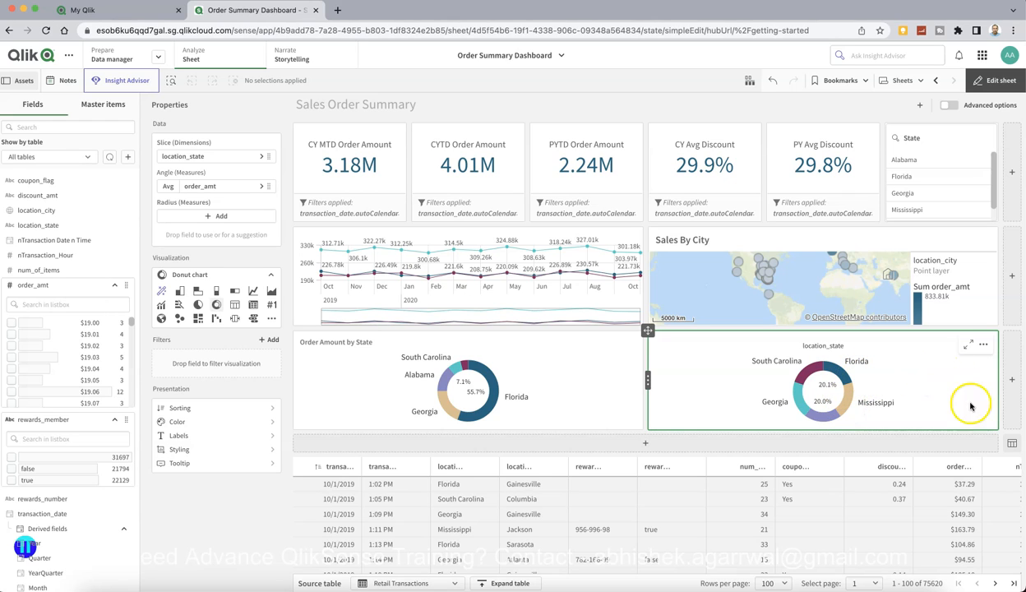
Hide the dimension title of the average order_amt donut chart
left_click(917, 380)
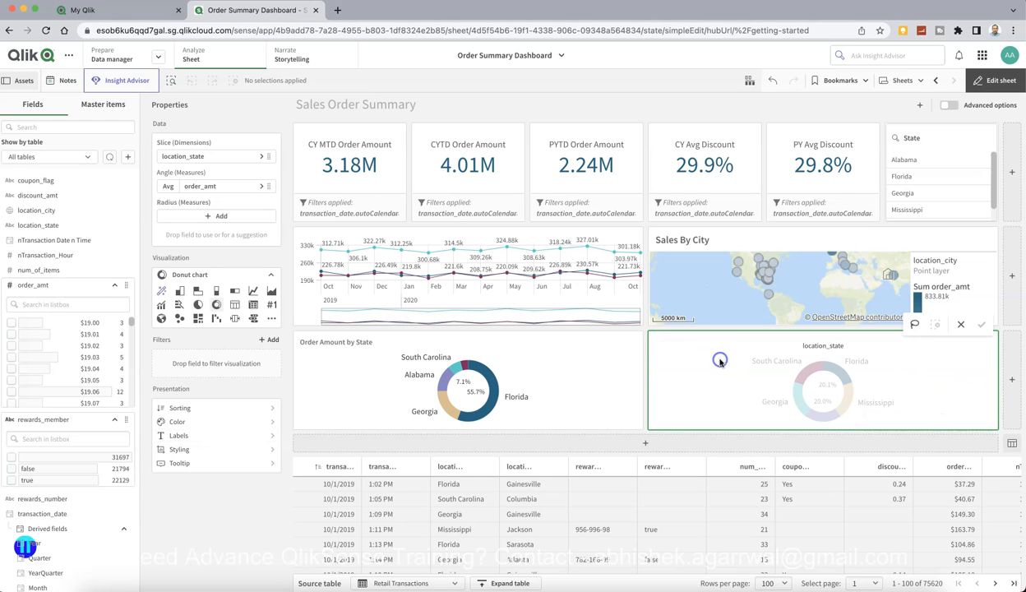
left_click(549, 361)
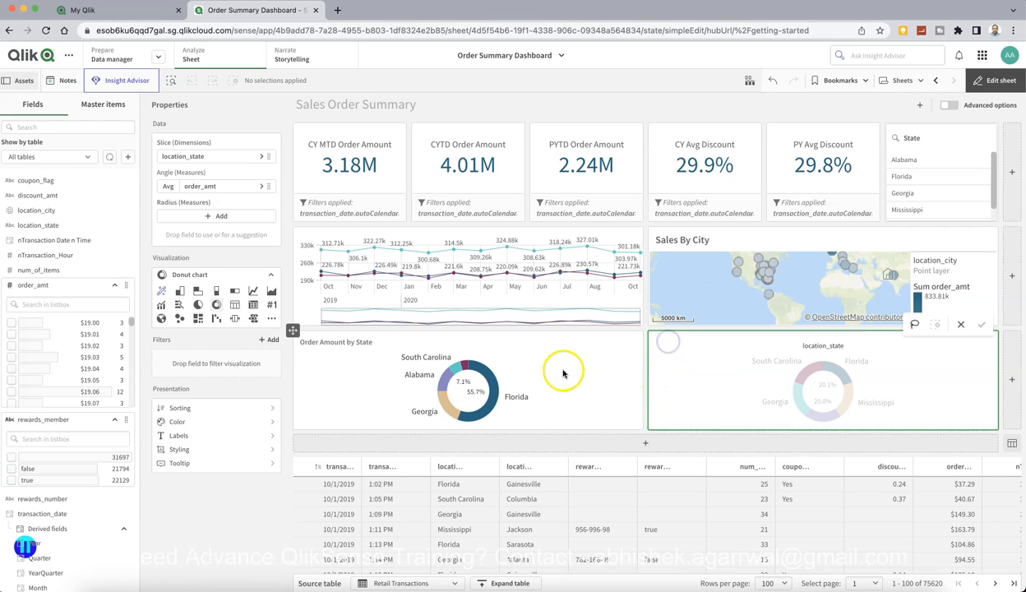
left_click(717, 362)
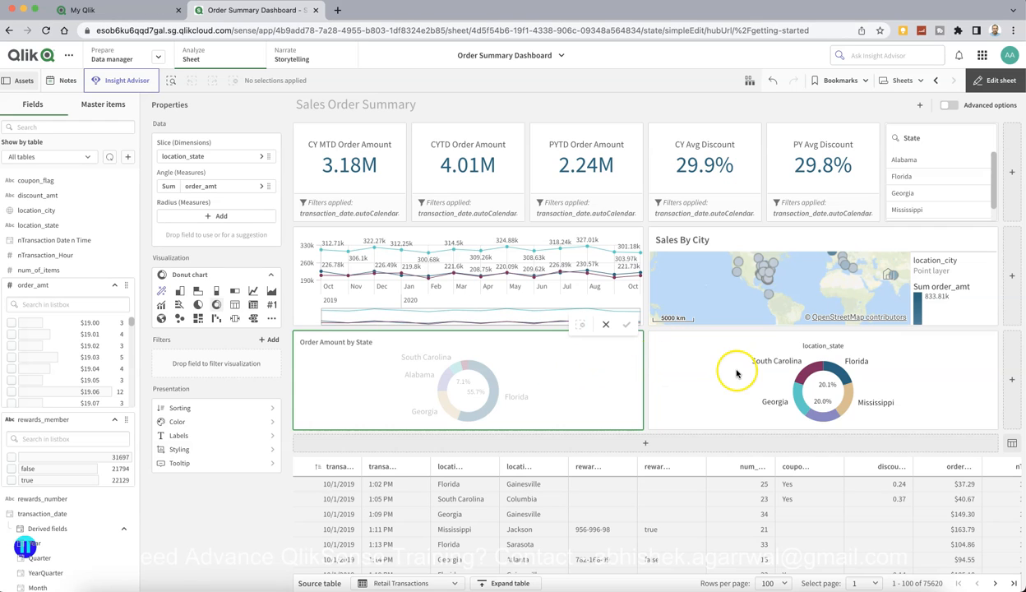
left_click(264, 437)
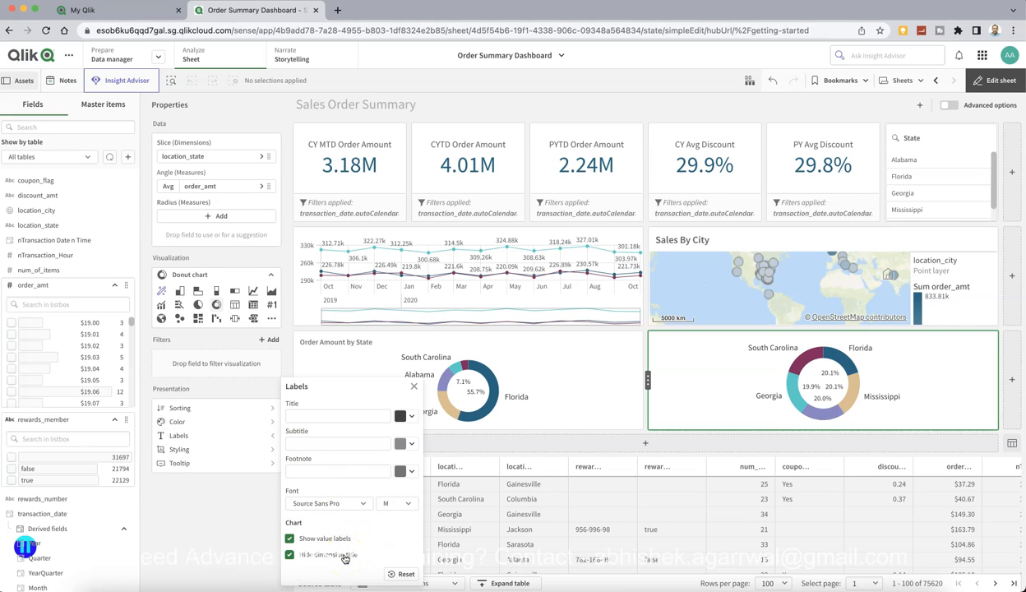
Hide the dimension title of the Order Amount by State donut chart
left_click(529, 359)
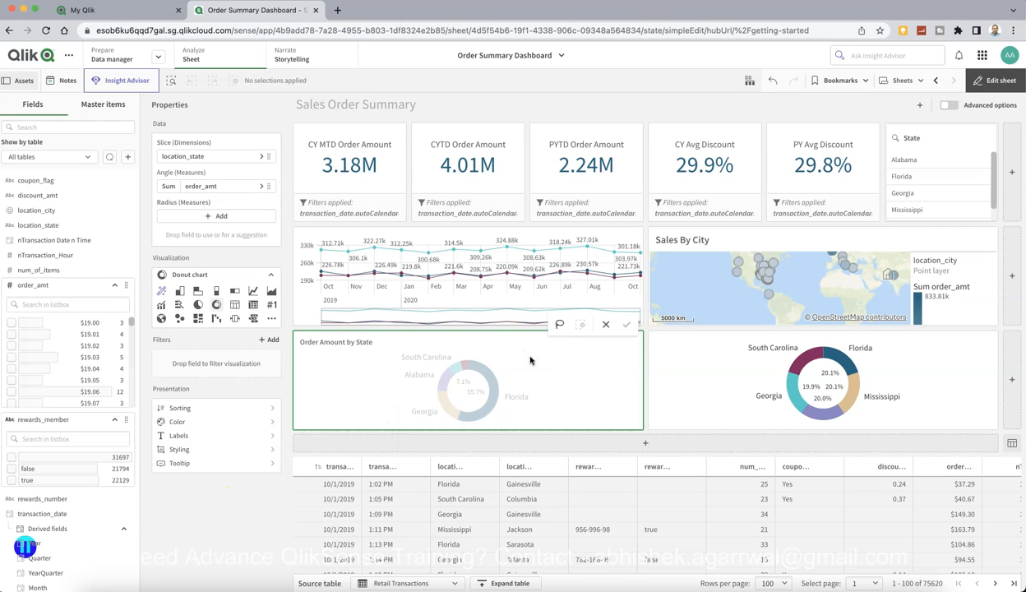
left_click(236, 436)
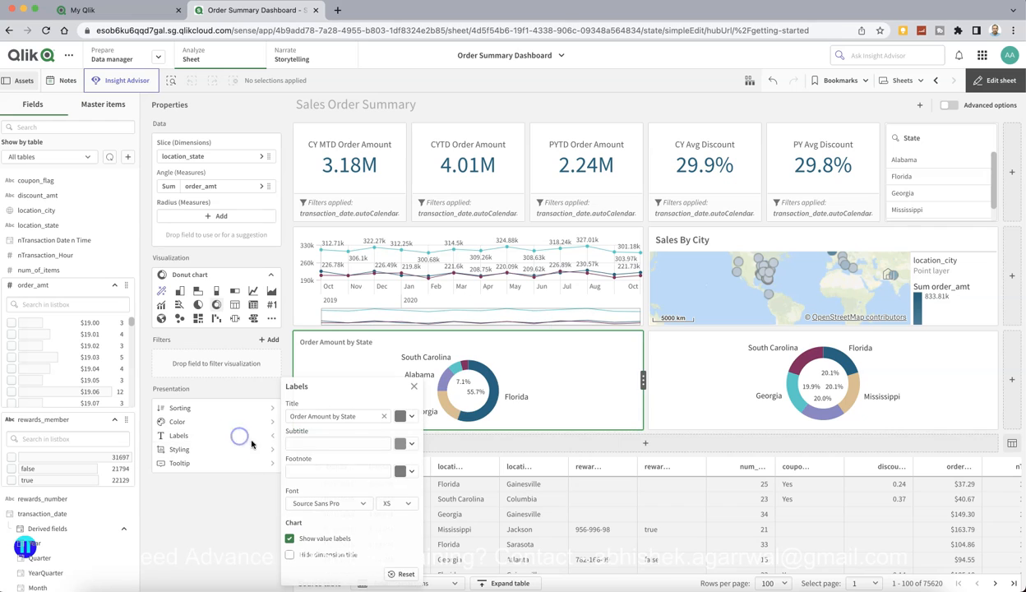
left_click(325, 556)
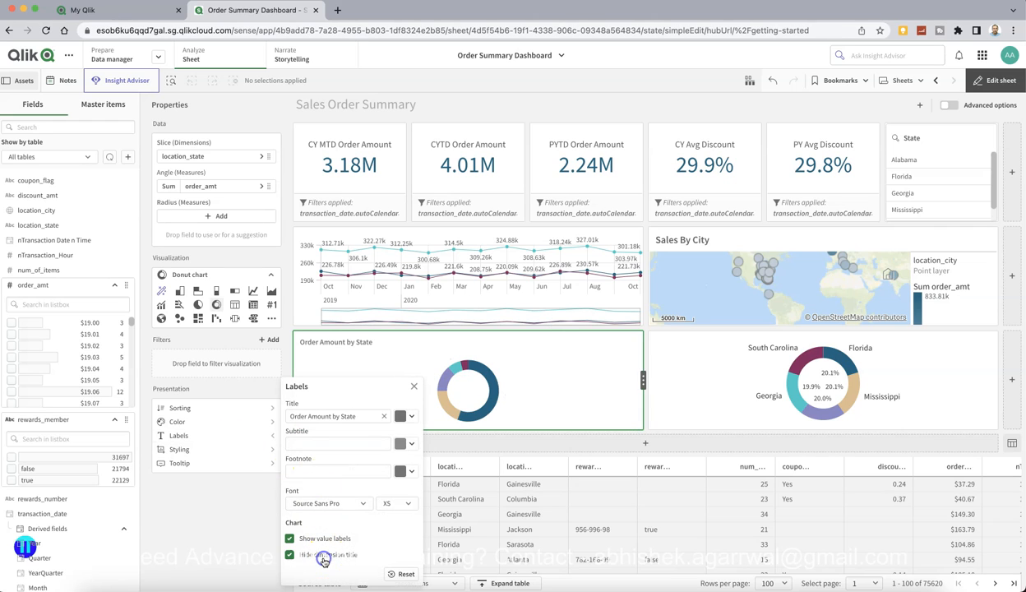
left_click(232, 560)
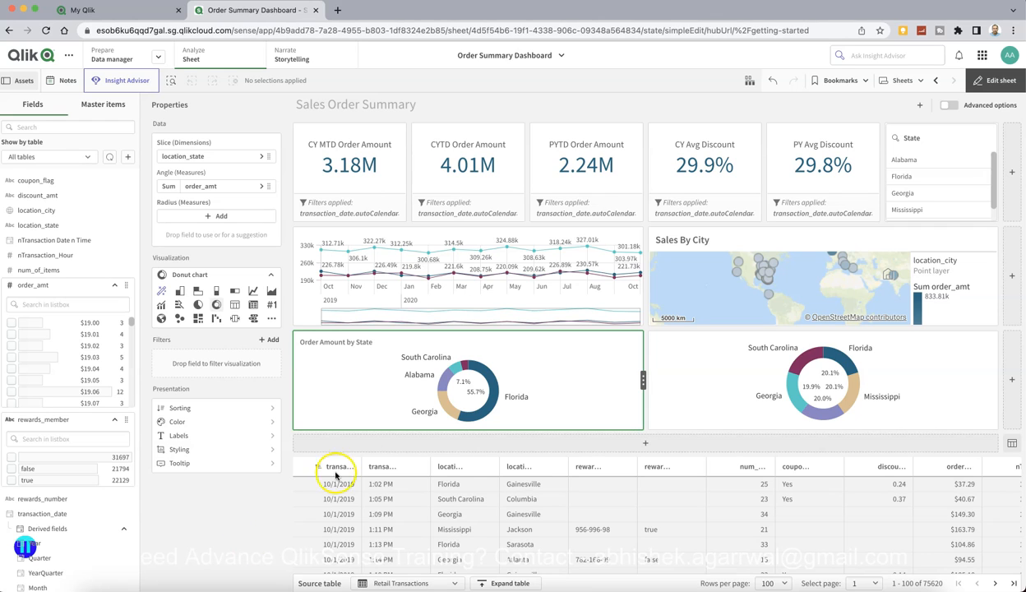
left_click(269, 421)
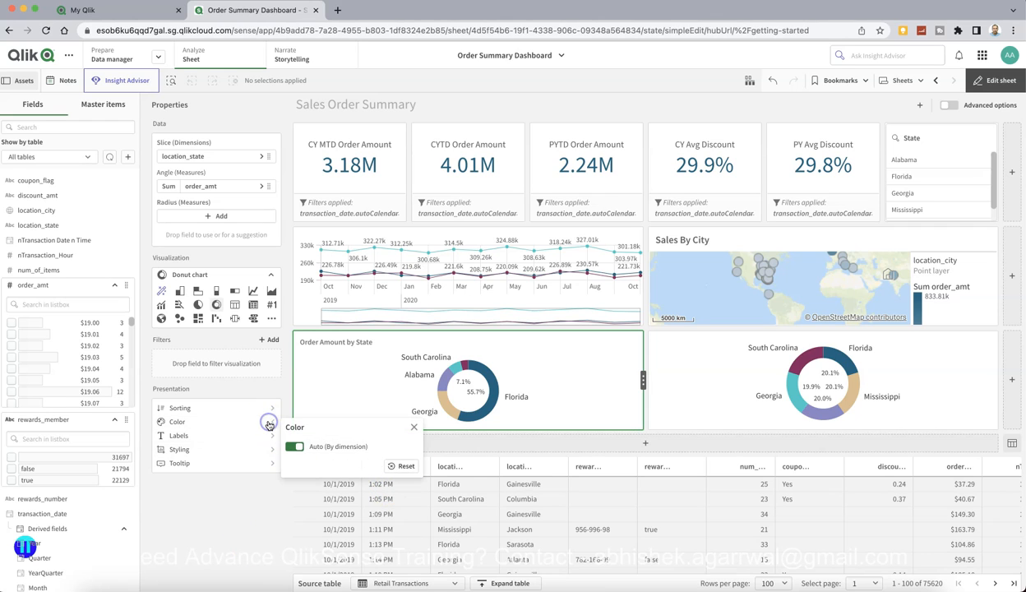
left_click(275, 524)
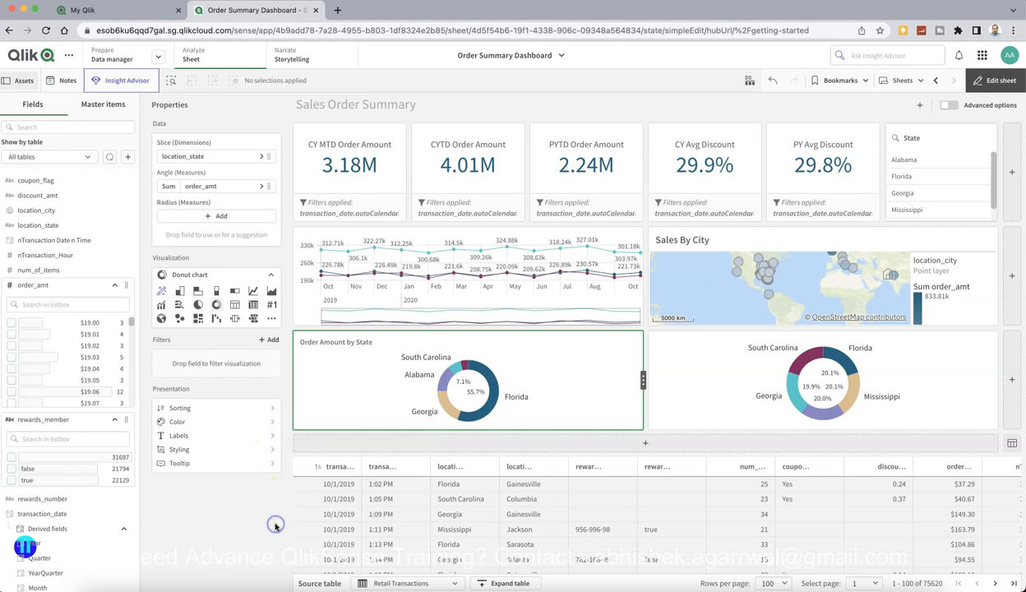
left_click(270, 450)
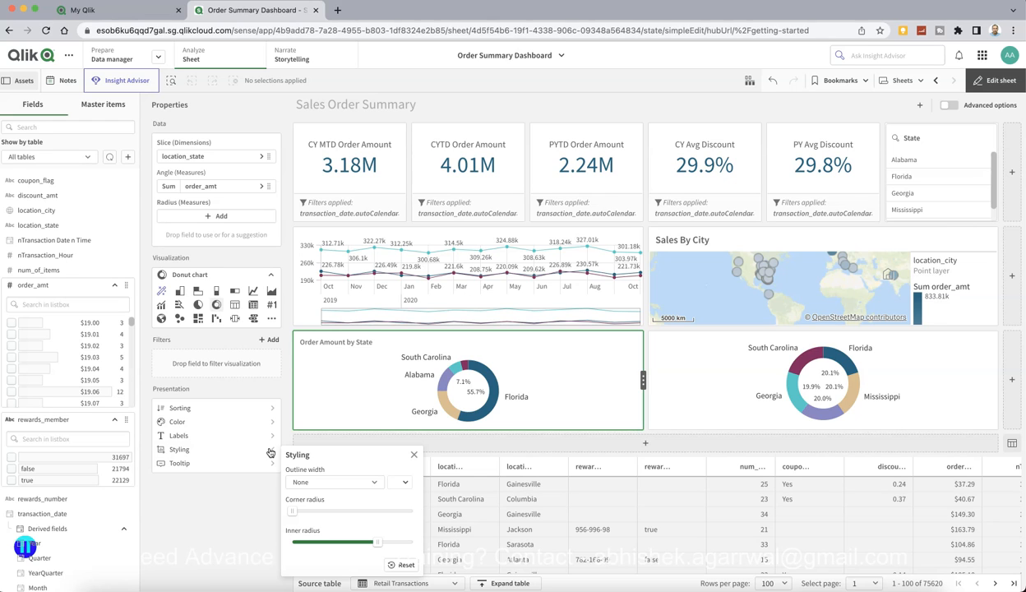
left_click(241, 501)
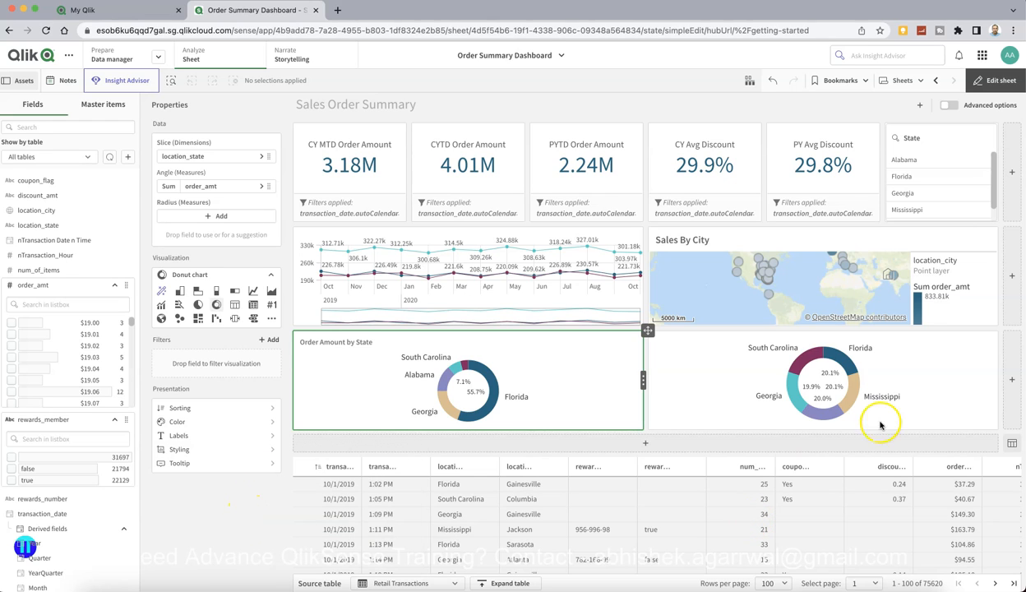
Add a third donut chart to the row with location_state as the slice dimension and Avg(discount_amt) as the angle measure
left_click(1012, 383)
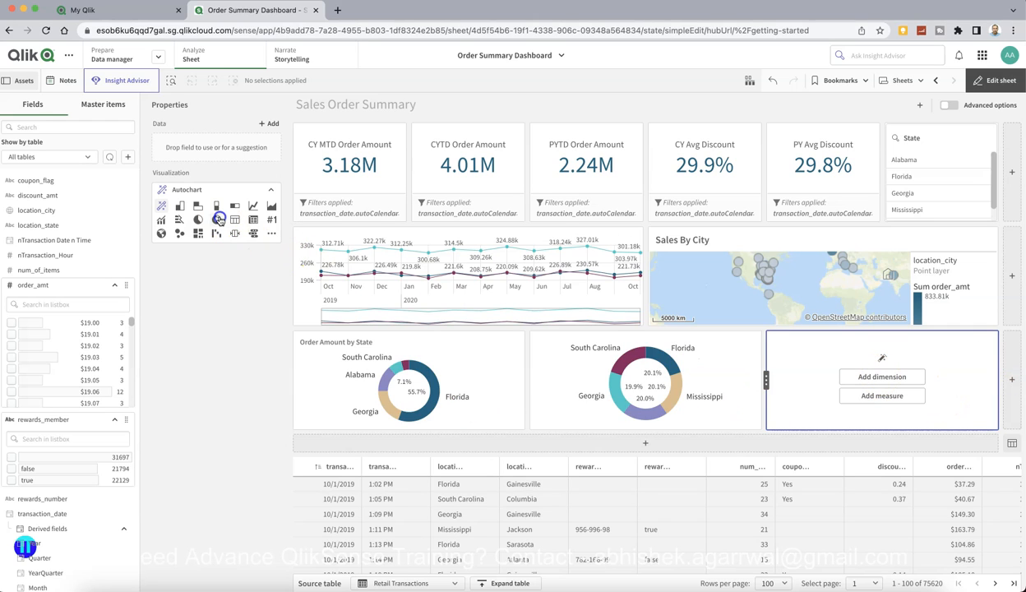
left_click(880, 378)
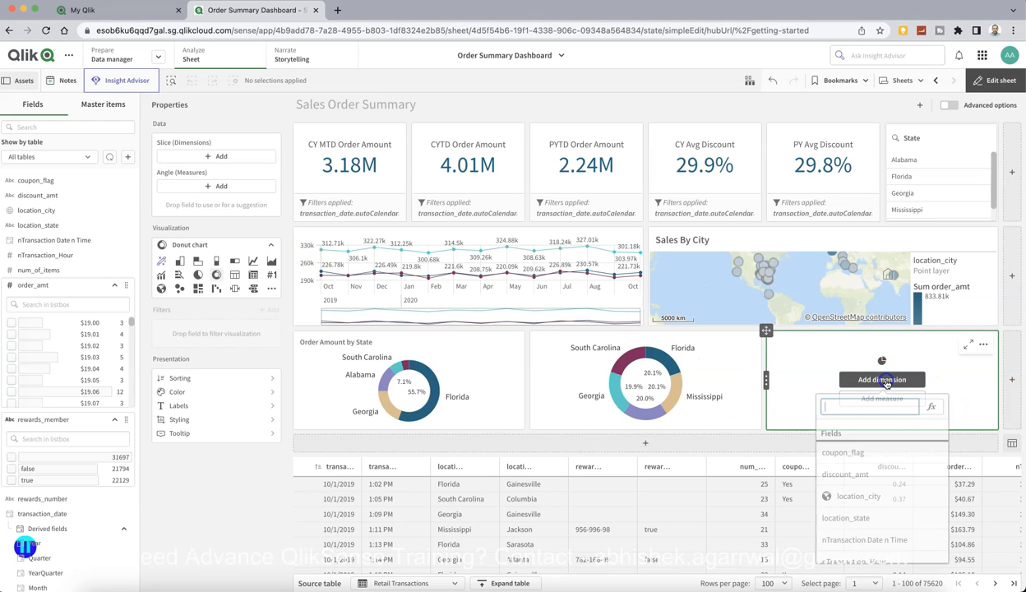
left_click(874, 492)
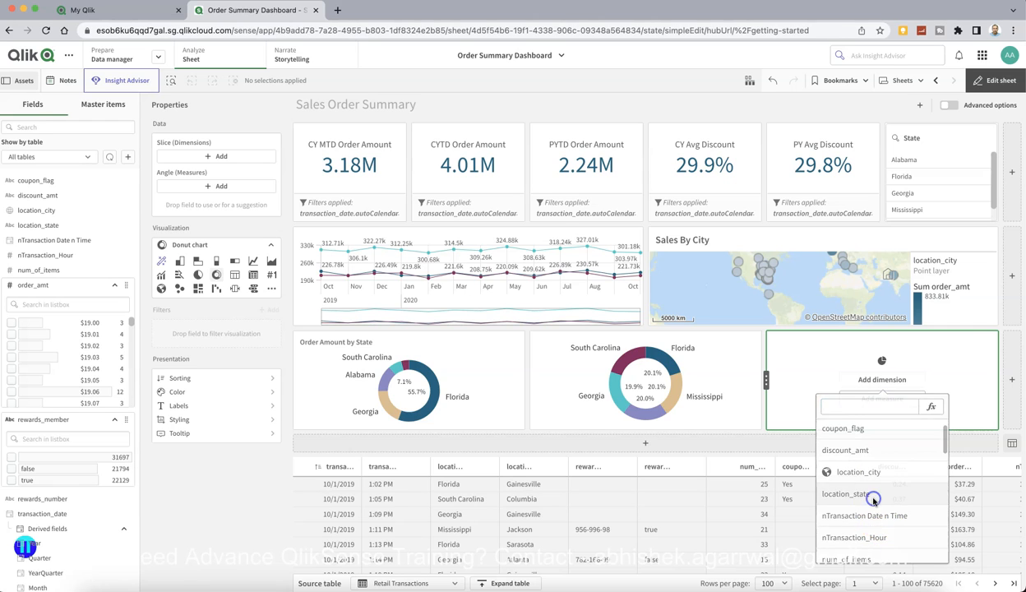
left_click(879, 403)
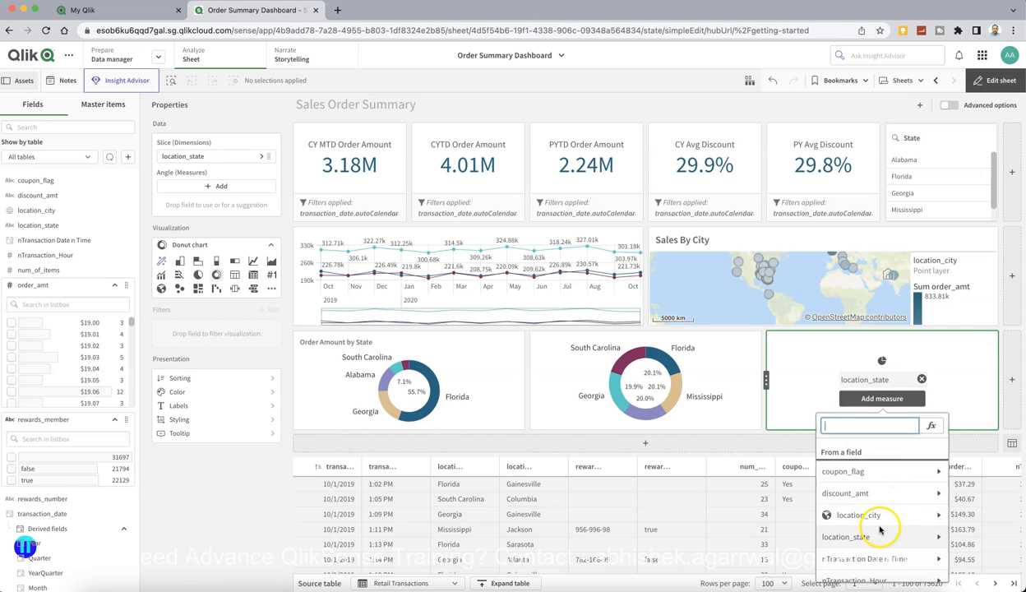
left_click(885, 488)
left_click(859, 508)
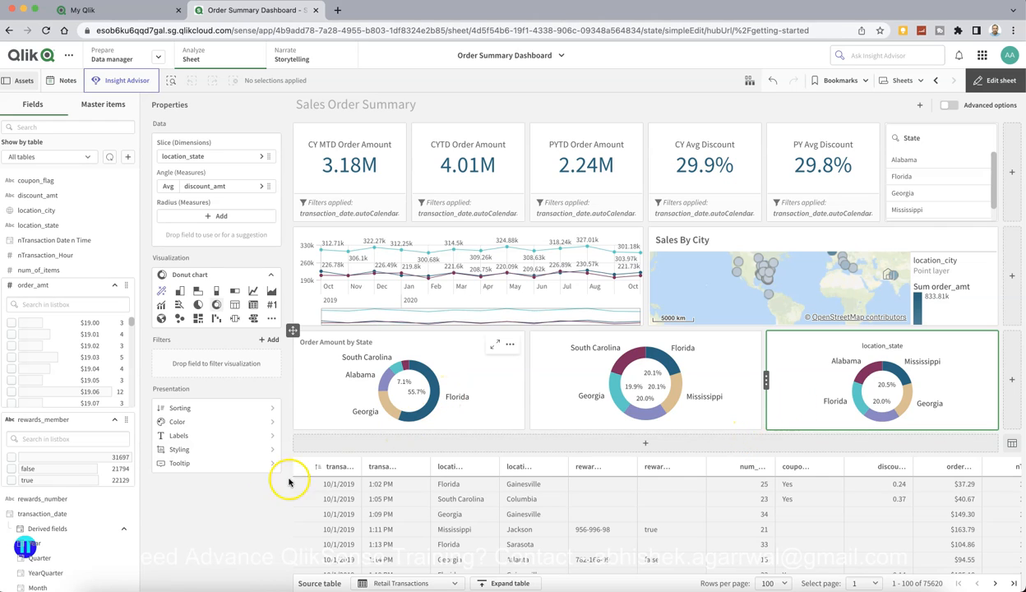
Hide the dimension title of the average discount_amt donut chart and give the chart the title "Avg Discount by State"
left_click(252, 438)
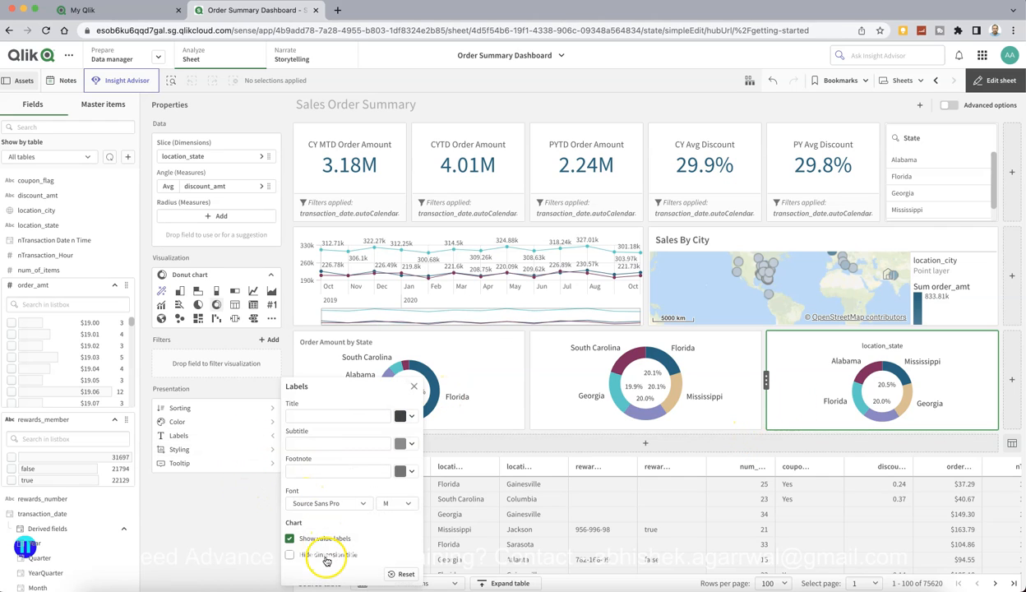
left_click(327, 557)
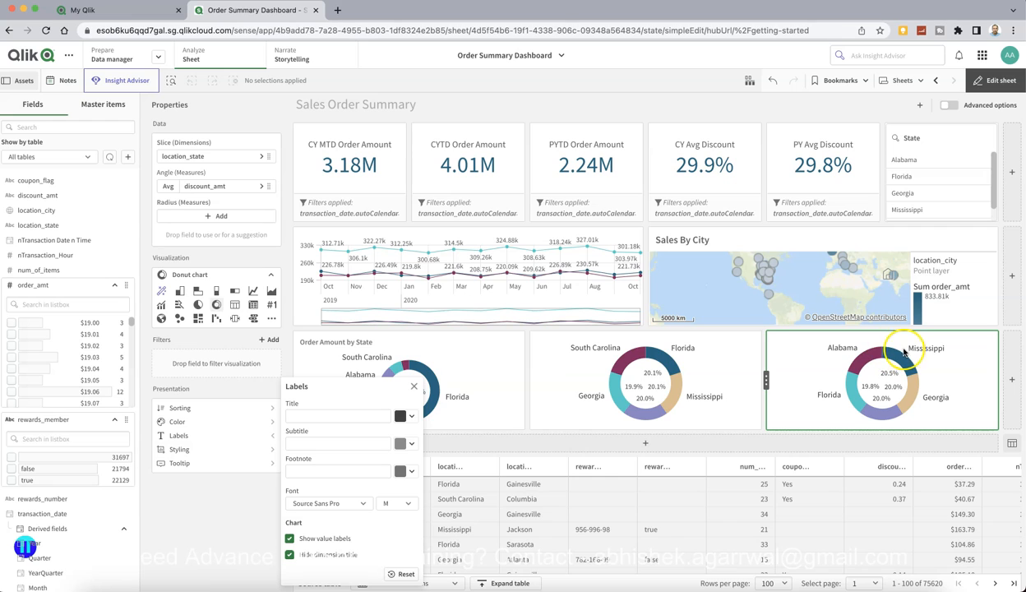
left_click(797, 345)
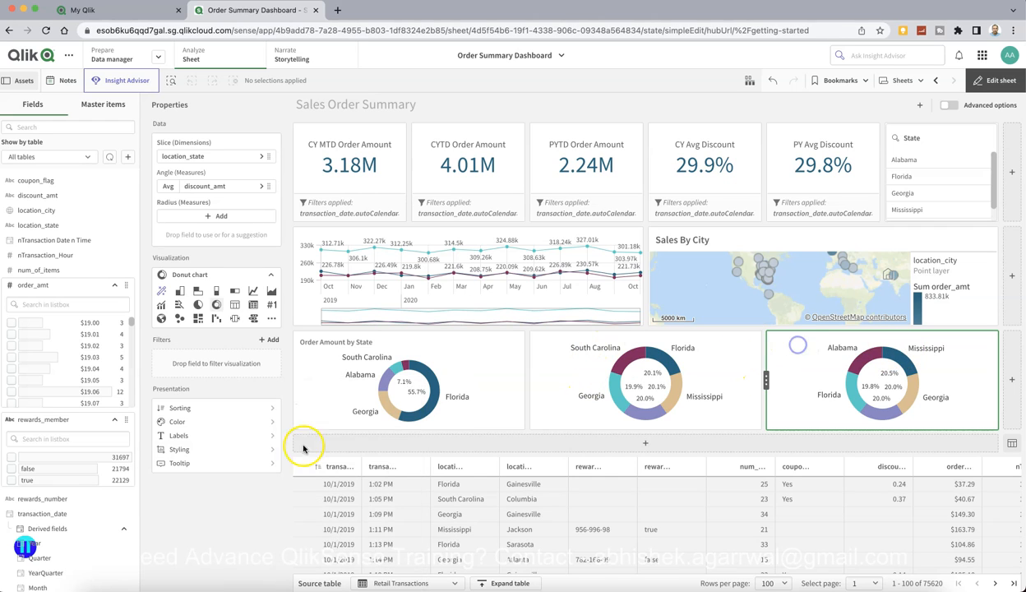
left_click(251, 435)
left_click(337, 415)
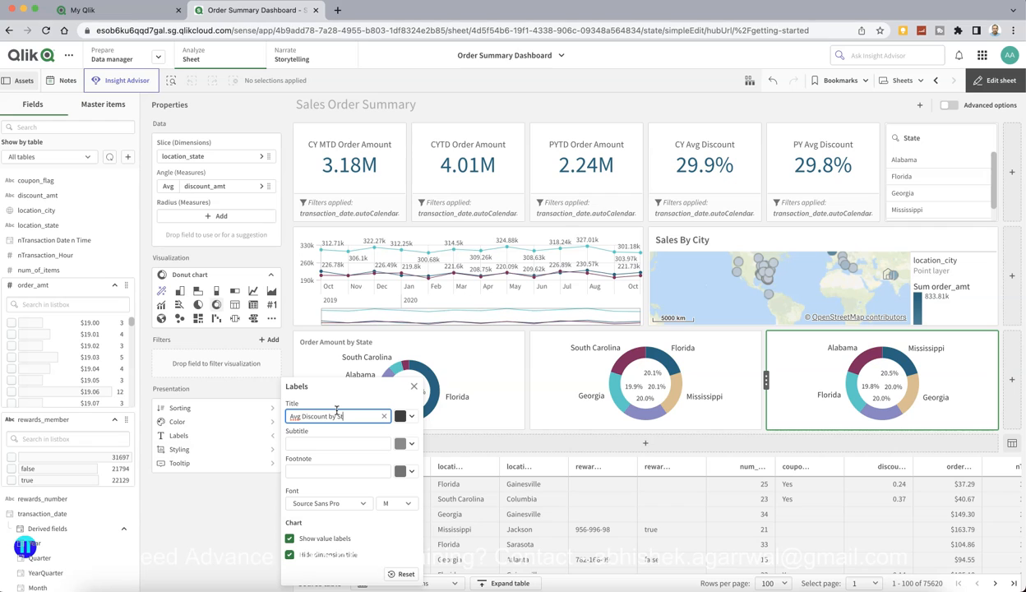
Lighten the title color of the Avg Discount by State donut chart to #6b6b6b and reduce its label font size to XS
left_click(415, 417)
left_click_drag(380, 516, 399, 516)
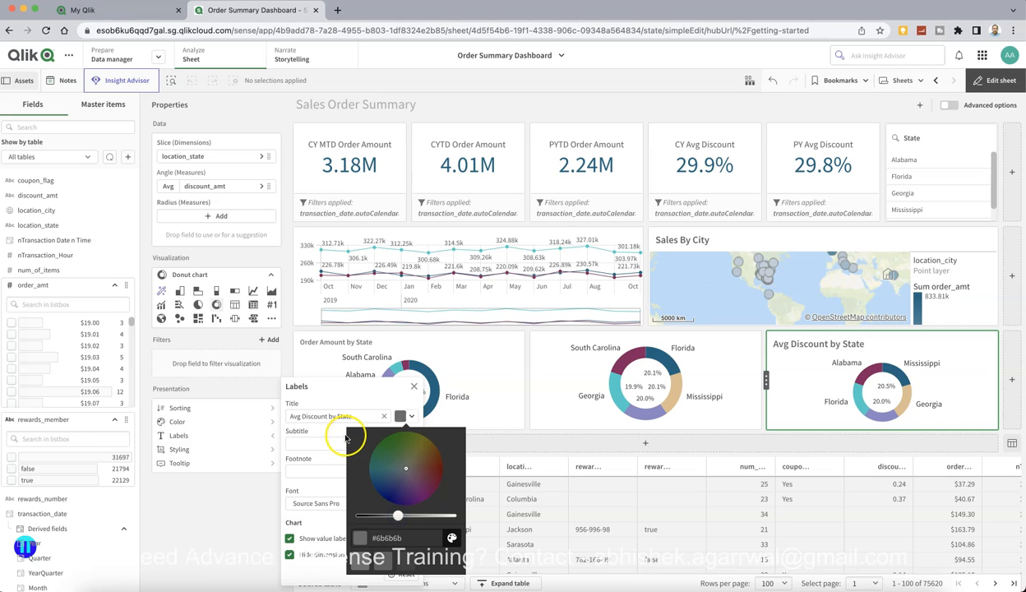
left_click(335, 402)
left_click(406, 507)
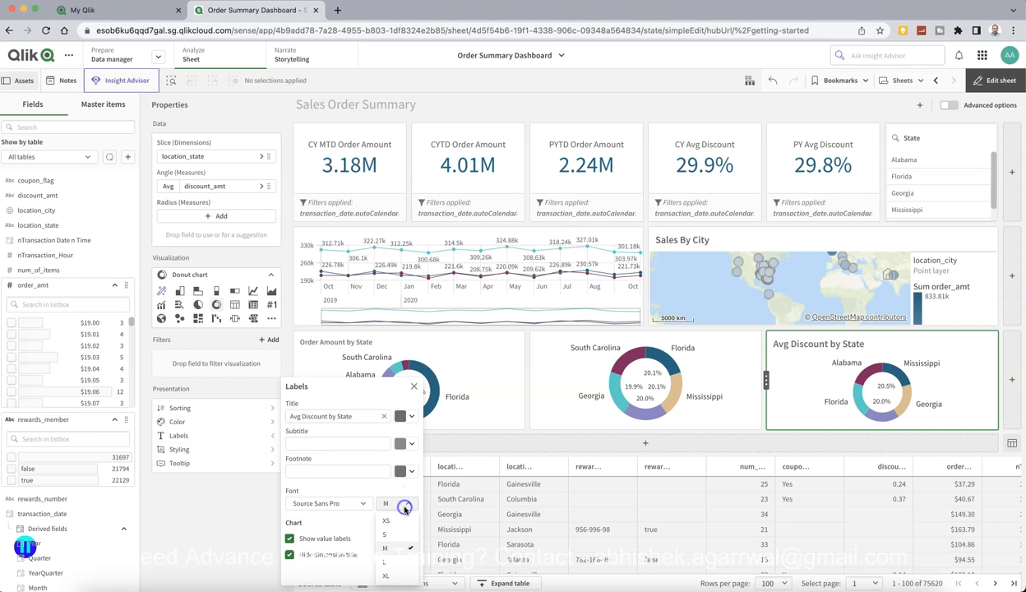
left_click(401, 522)
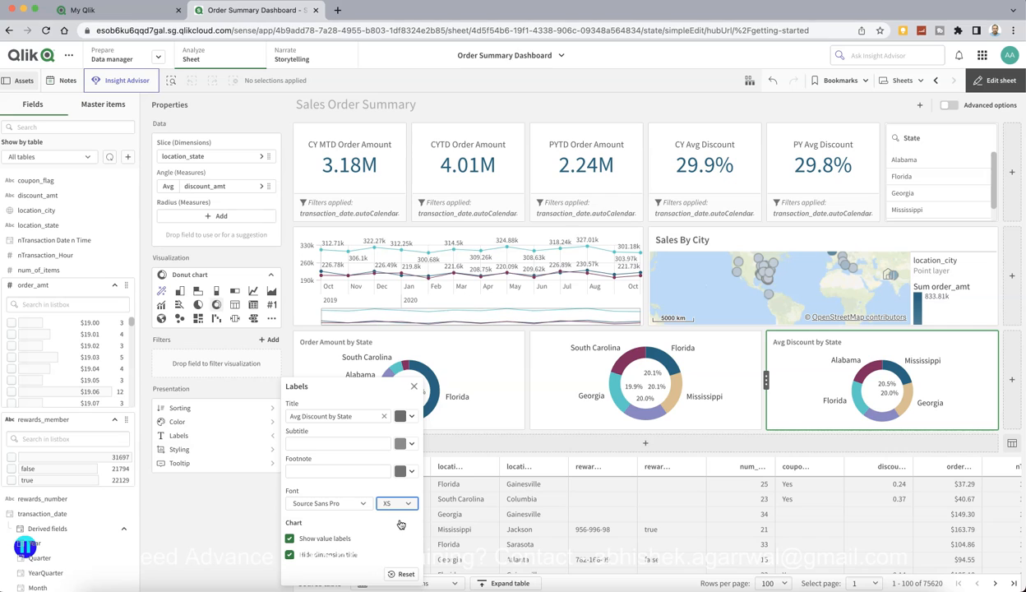
Give the middle donut chart of average order_amt the title "Avg Order Amount by State"
left_click(556, 351)
left_click(558, 375)
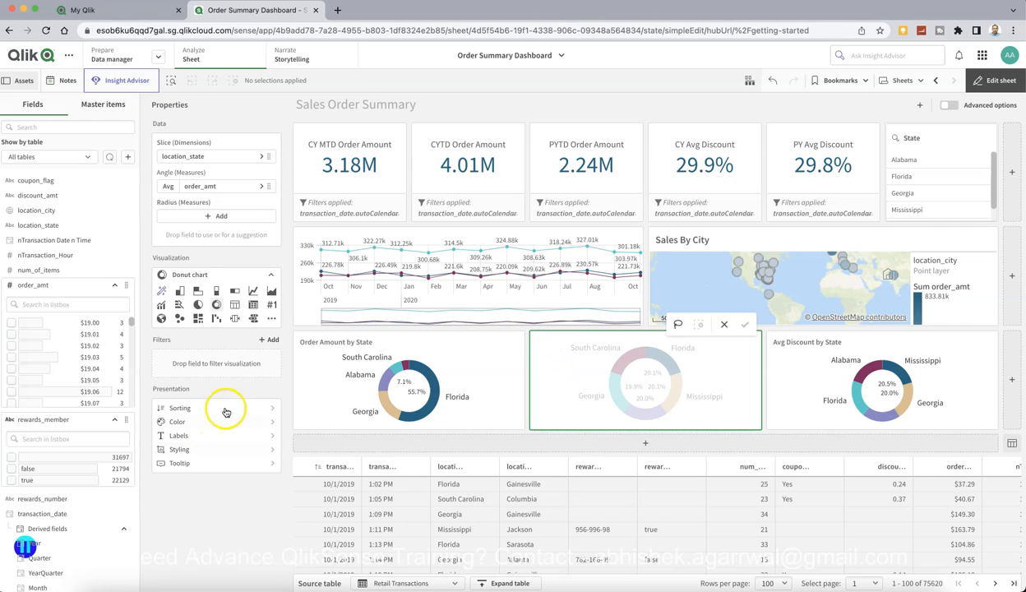
left_click(265, 435)
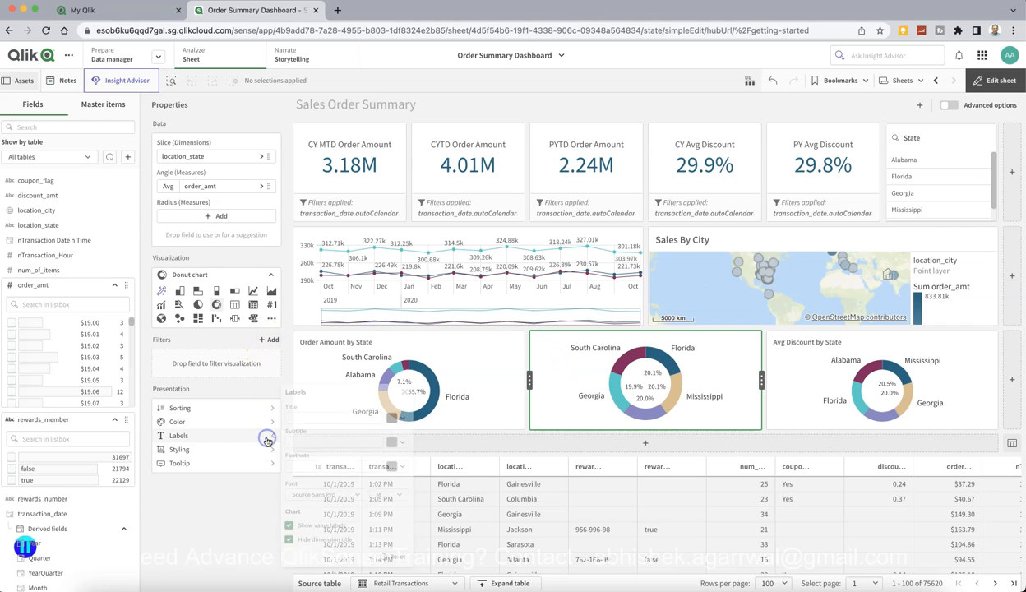
left_click(348, 419)
type("Avg Order Amount by State")
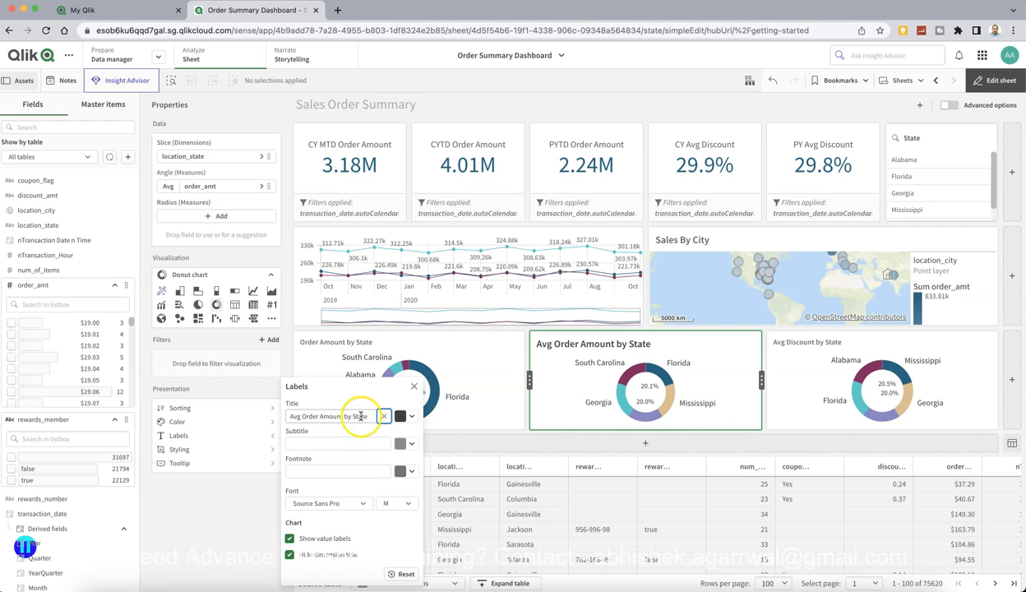
Lighten the title color of the Avg Order Amount by State donut chart to #636363 and reduce its label font size to XS
left_click(410, 416)
left_click_drag(380, 515, 396, 516)
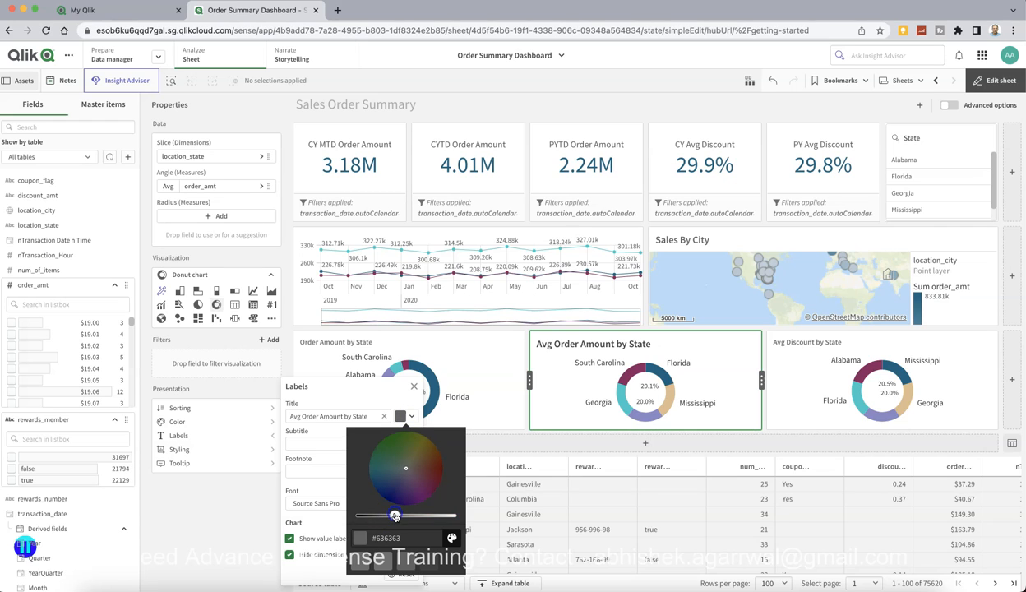
left_click(399, 393)
left_click(398, 503)
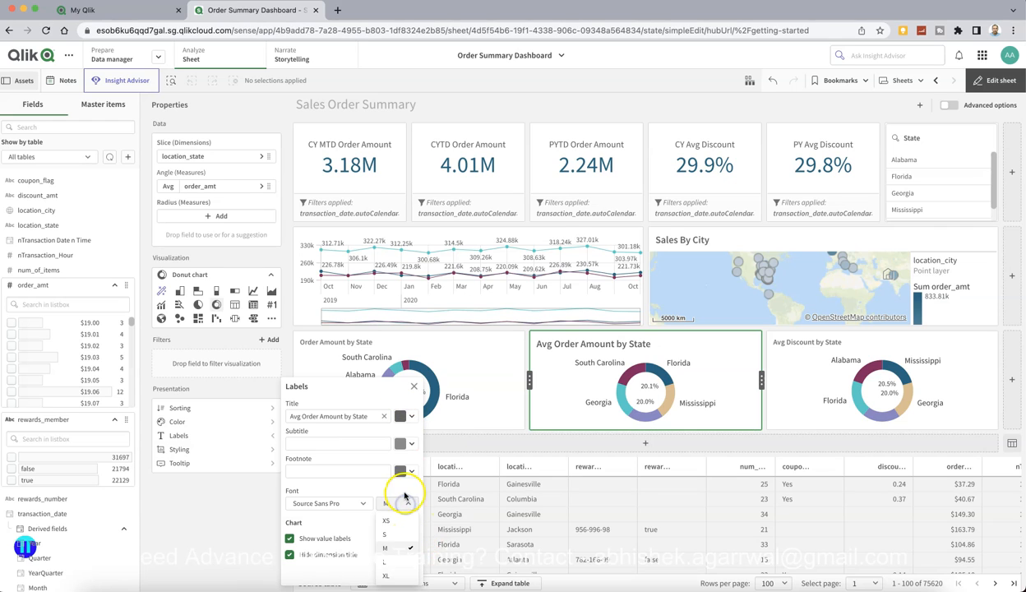
left_click(401, 527)
left_click(222, 530)
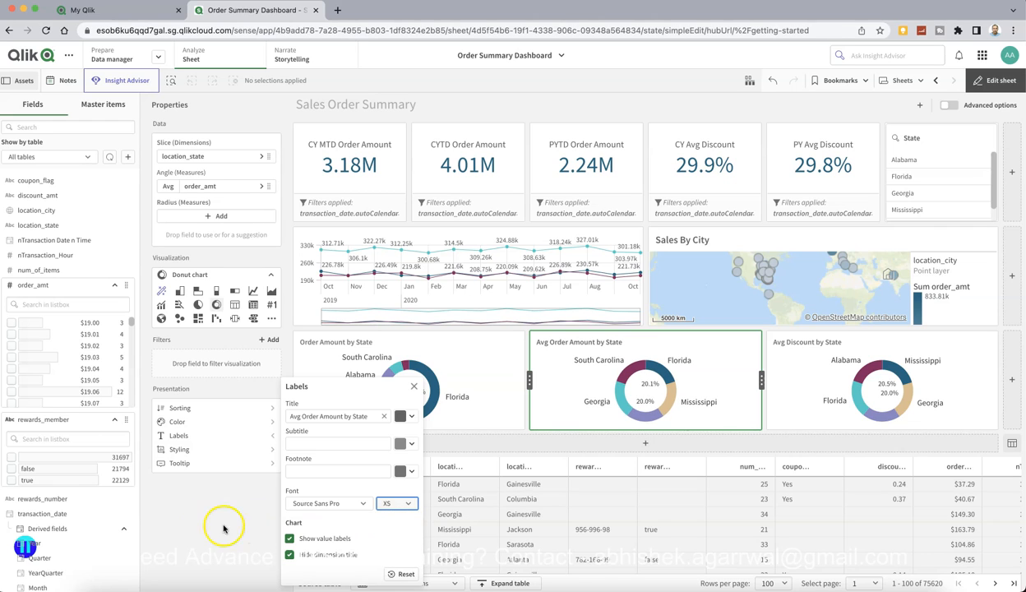
Select the South Carolina slice in the Avg Order Amount by State donut chart and clear that selection again
mouse_move(630, 376)
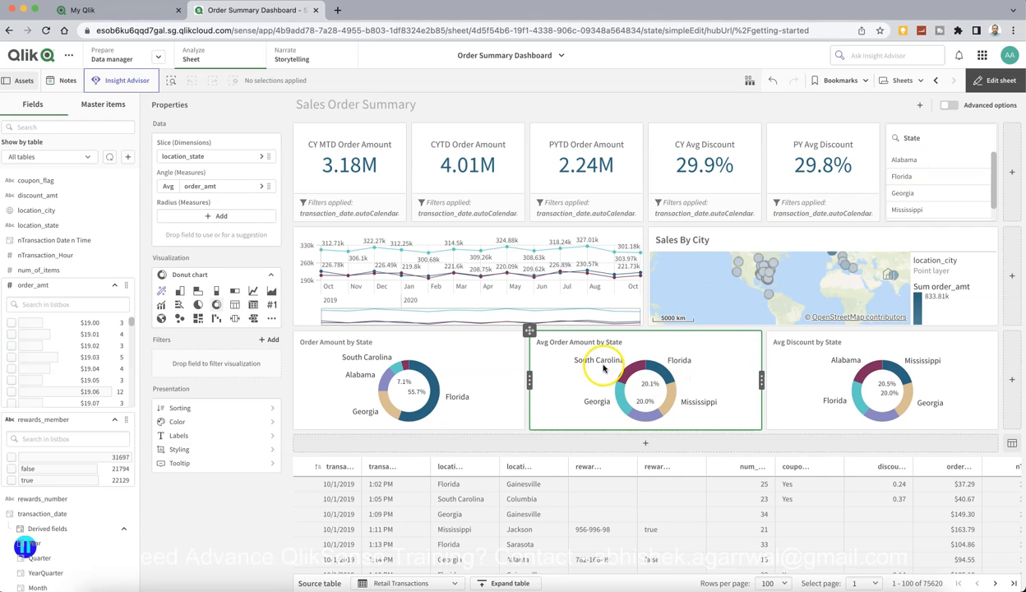
left_click(631, 374)
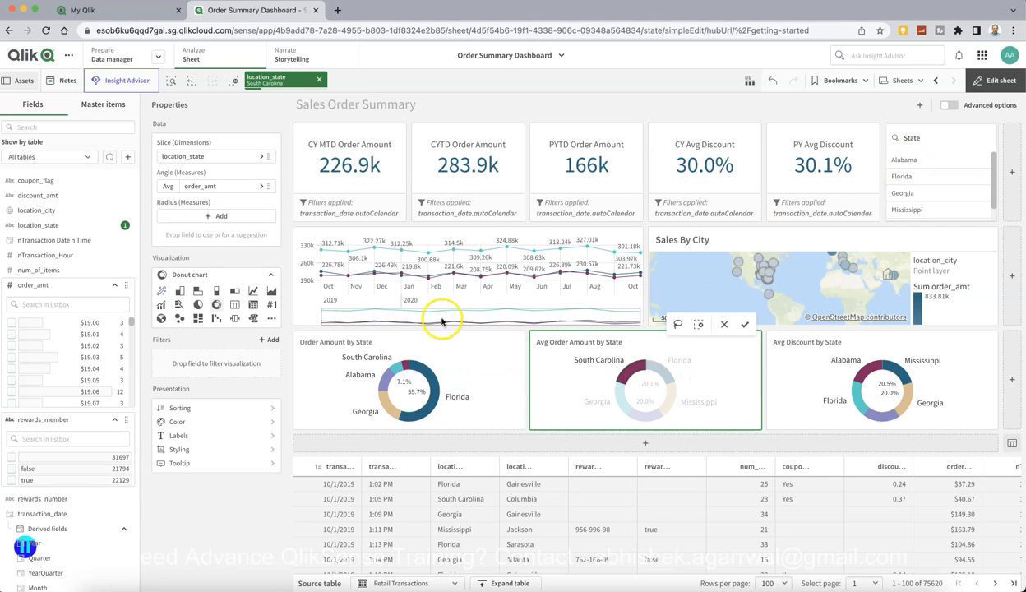
left_click(631, 374)
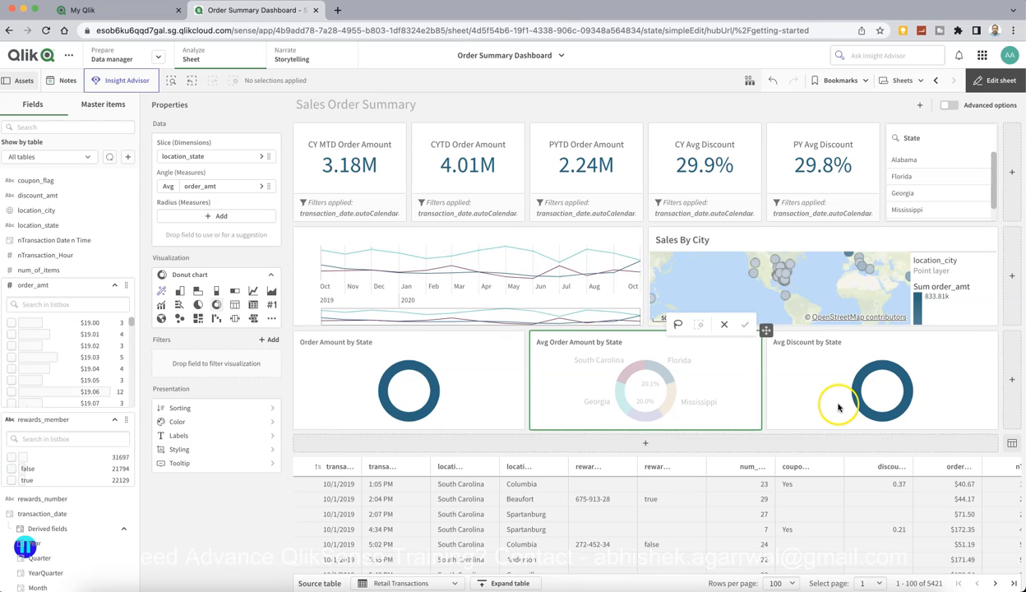
Add a fourth chart to the donut row with the location_state dimension and make it a table
left_click(1013, 386)
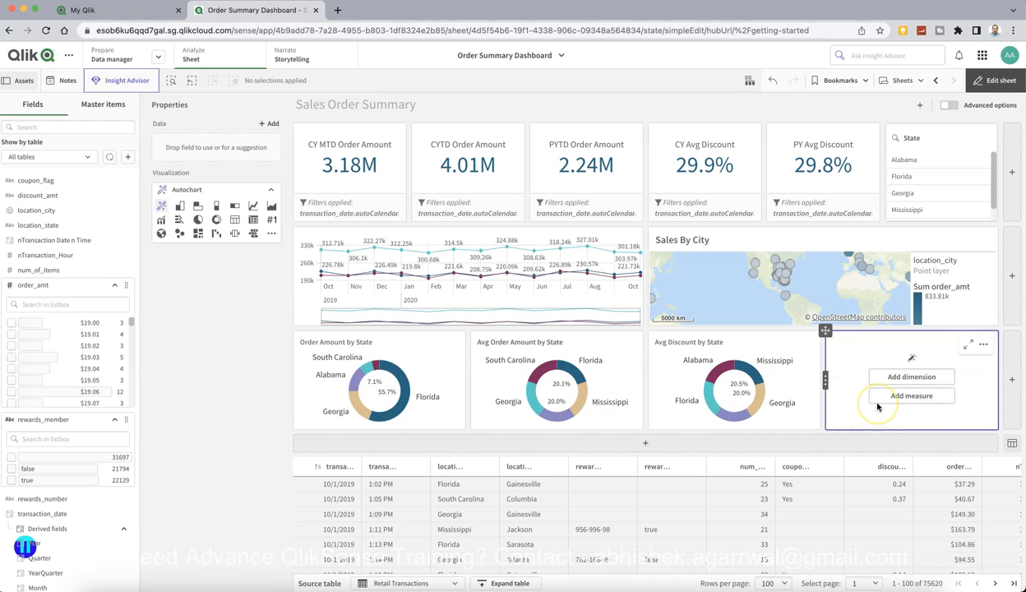
left_click(911, 377)
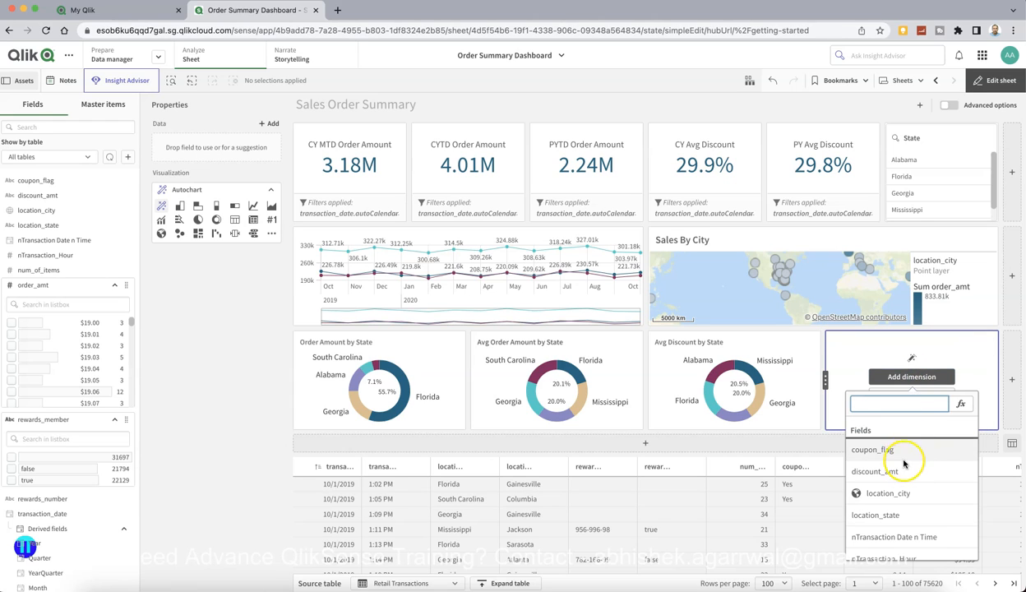
left_click(901, 516)
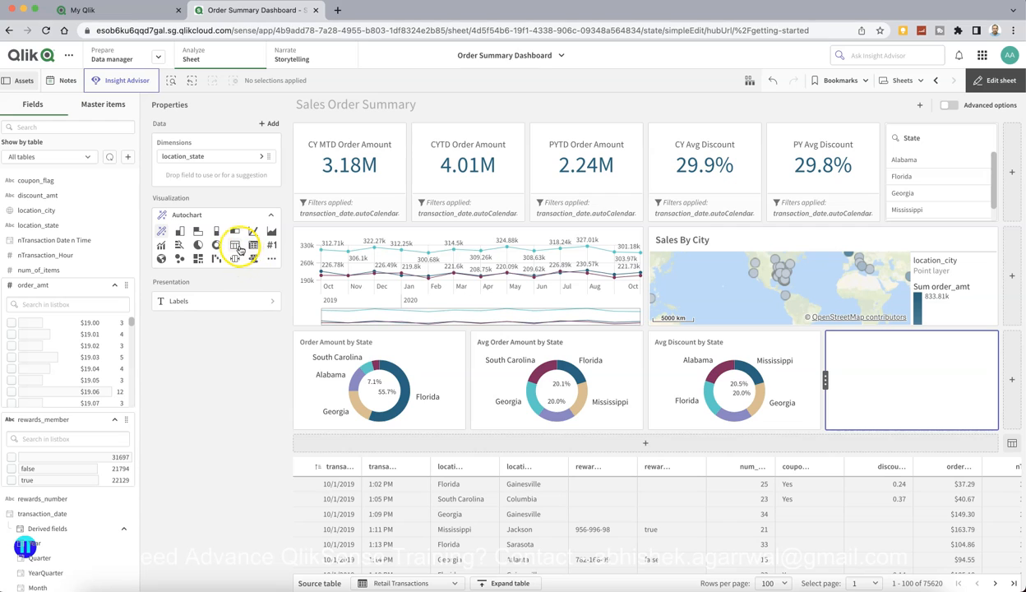
left_click(236, 246)
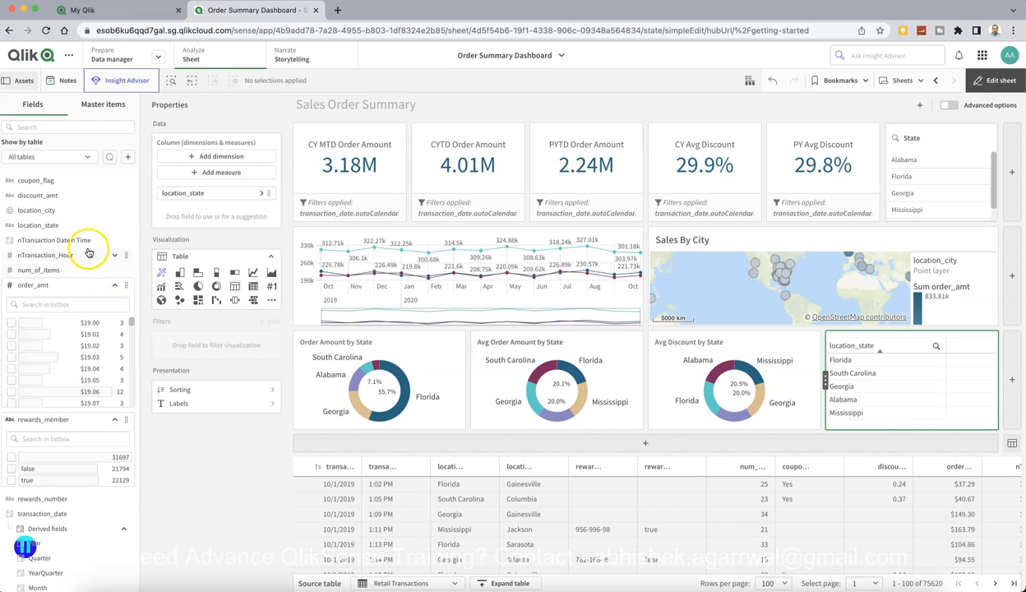
Collapse the expanded order_amt, rewards_member and transaction_date derived fields in the list of fields
left_click(114, 291)
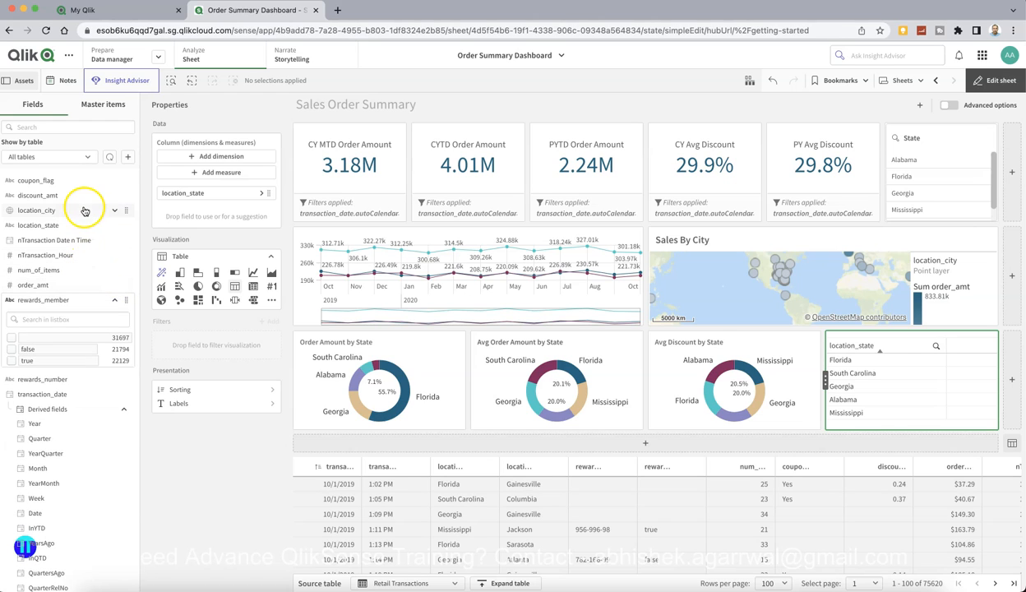
scroll(82, 251, "down", 2)
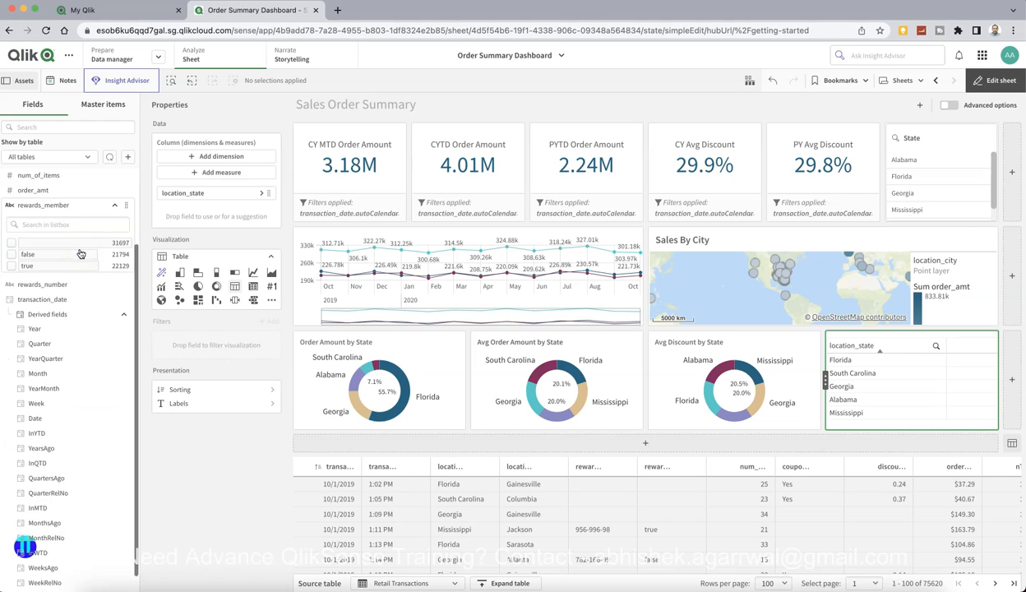
left_click(116, 204)
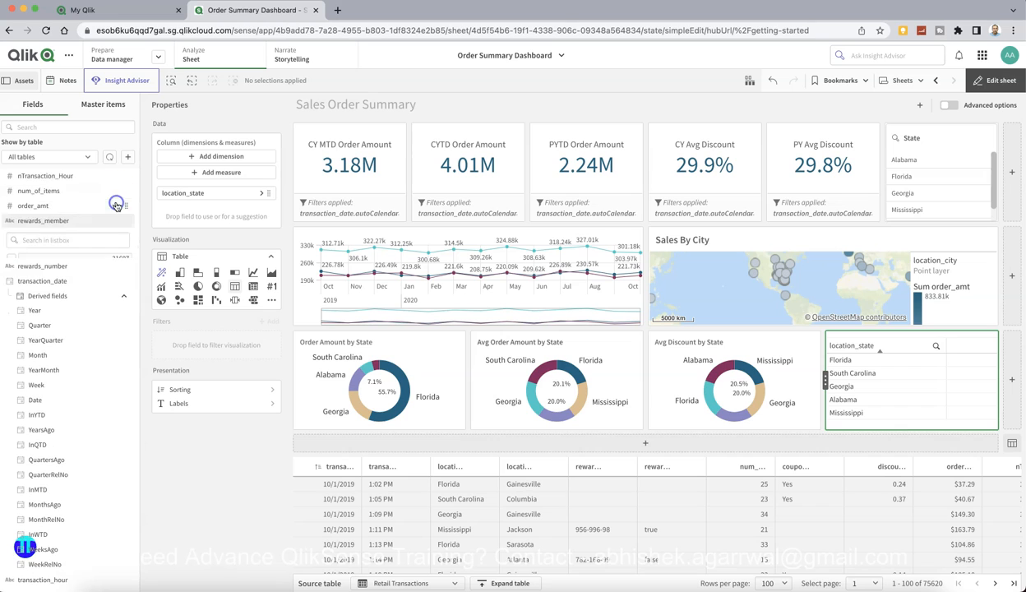
left_click(118, 294)
Add transaction_date as a dimension of the new table and place it ahead of location_state
left_click_drag(72, 334, 217, 157)
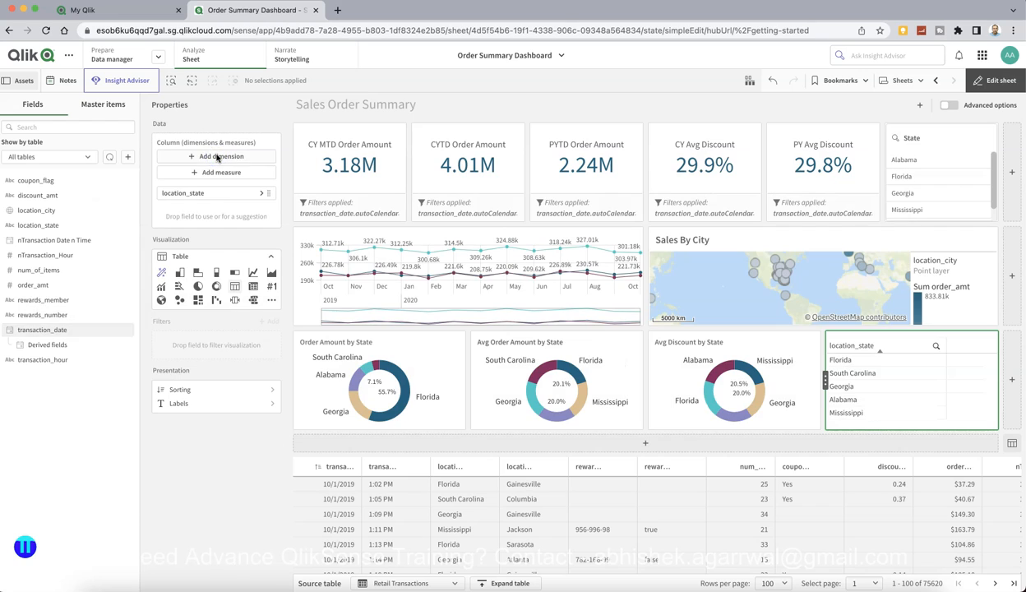
left_click(217, 157)
type("trans")
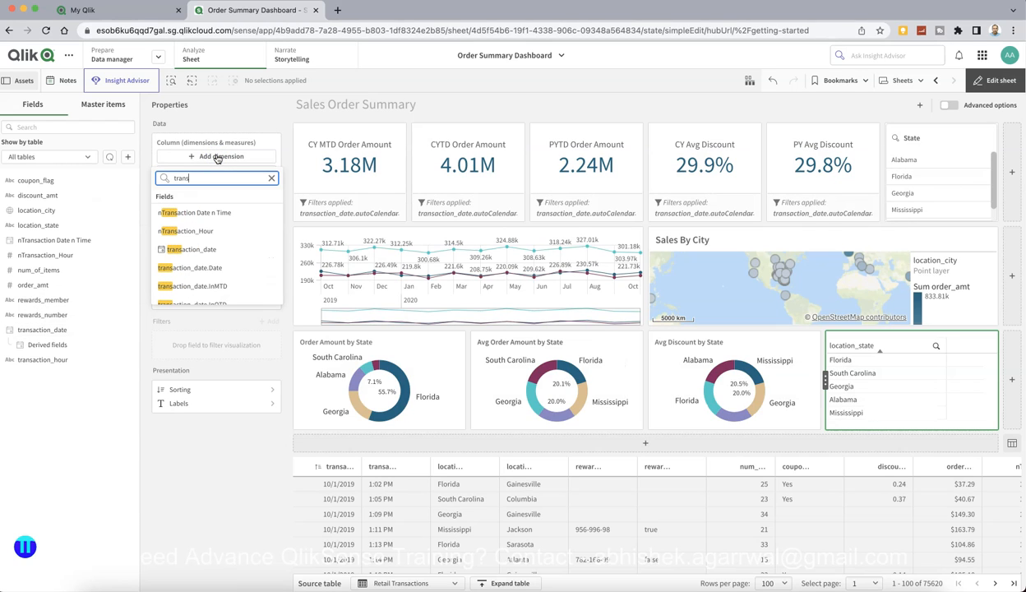
left_click(223, 250)
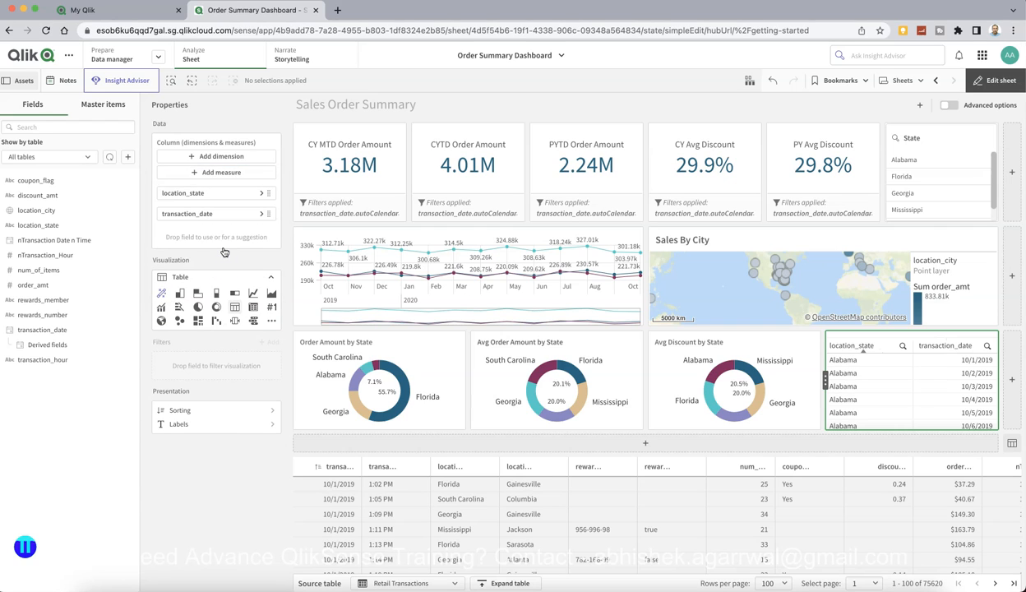
left_click_drag(224, 195, 224, 260)
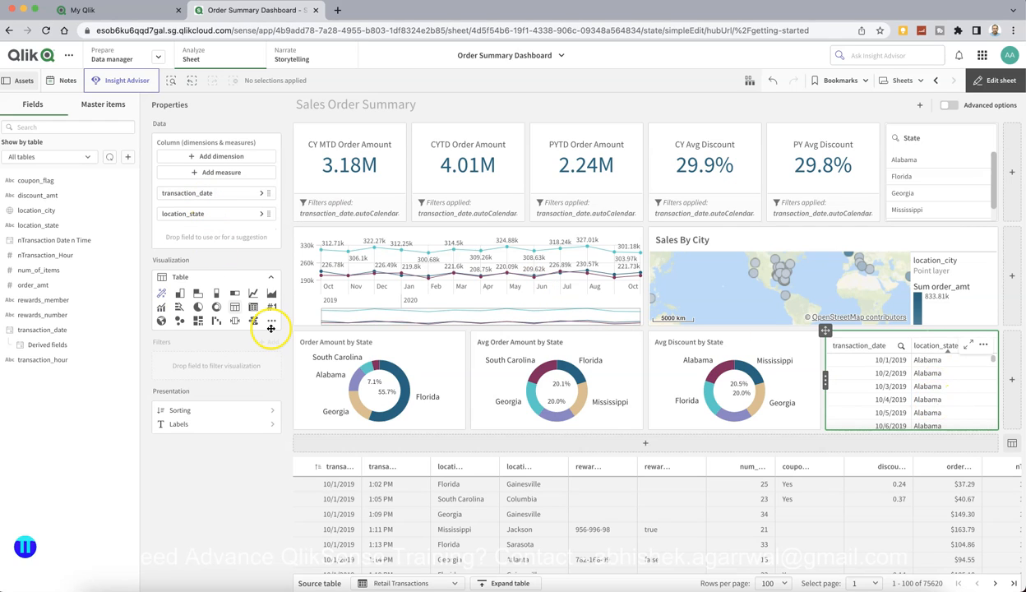
Add Sum(order_amt) as a measure column of the new table and check its columns
left_click(221, 173)
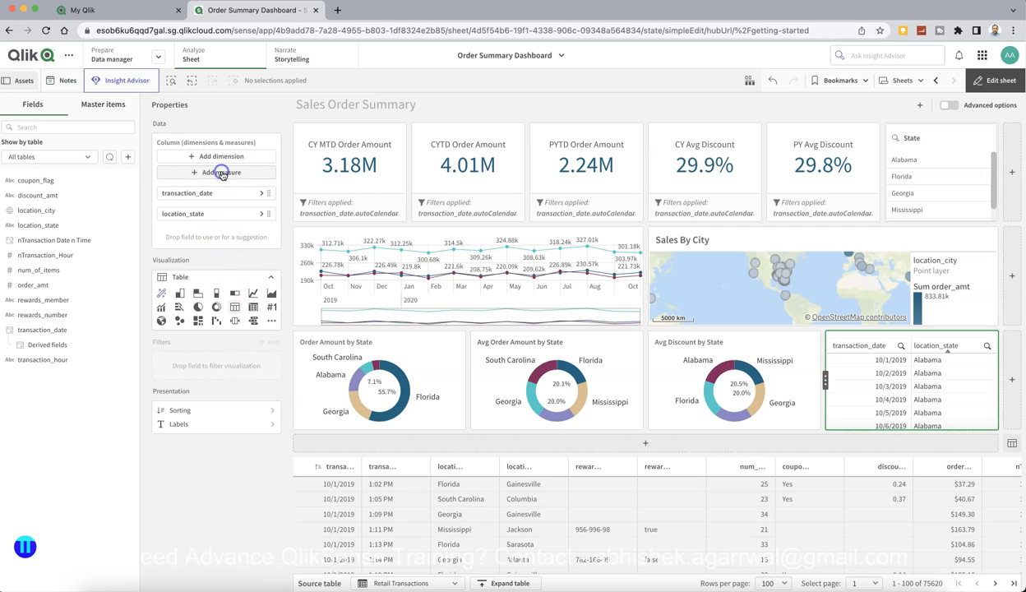
scroll(234, 275, "down", 2)
left_click(234, 268)
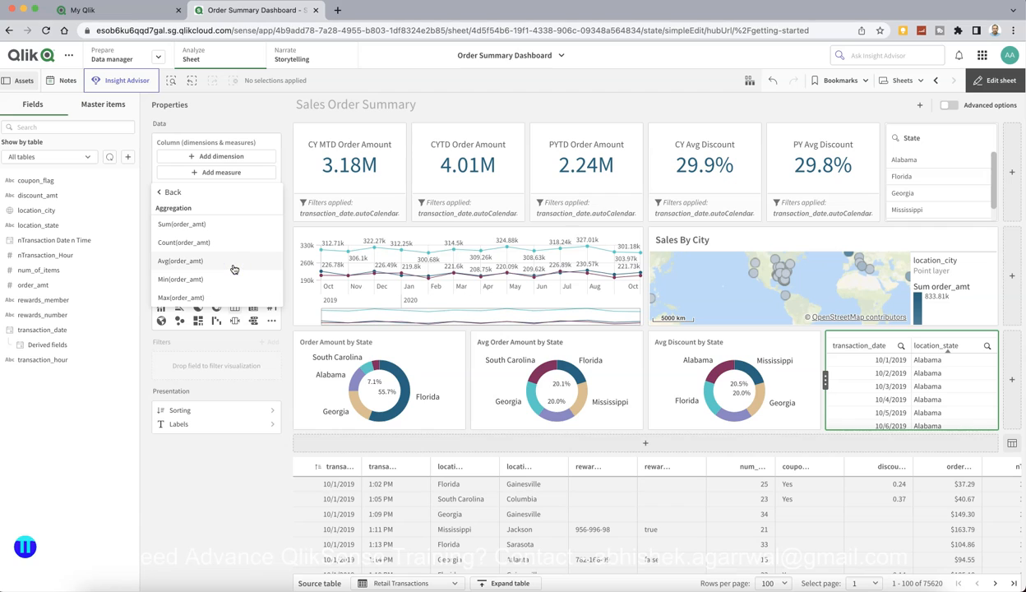
left_click(225, 224)
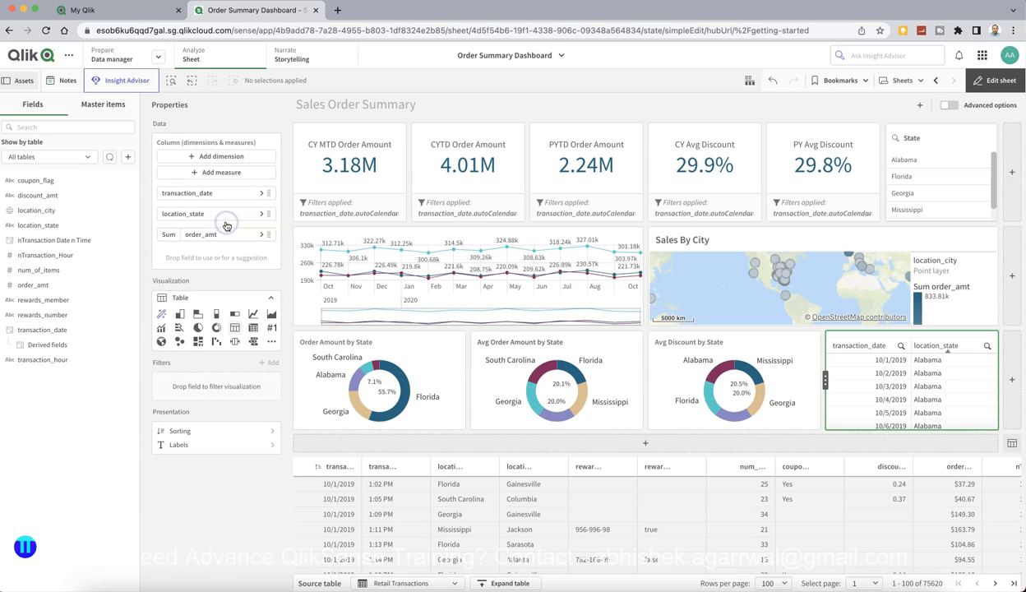
left_click(687, 379)
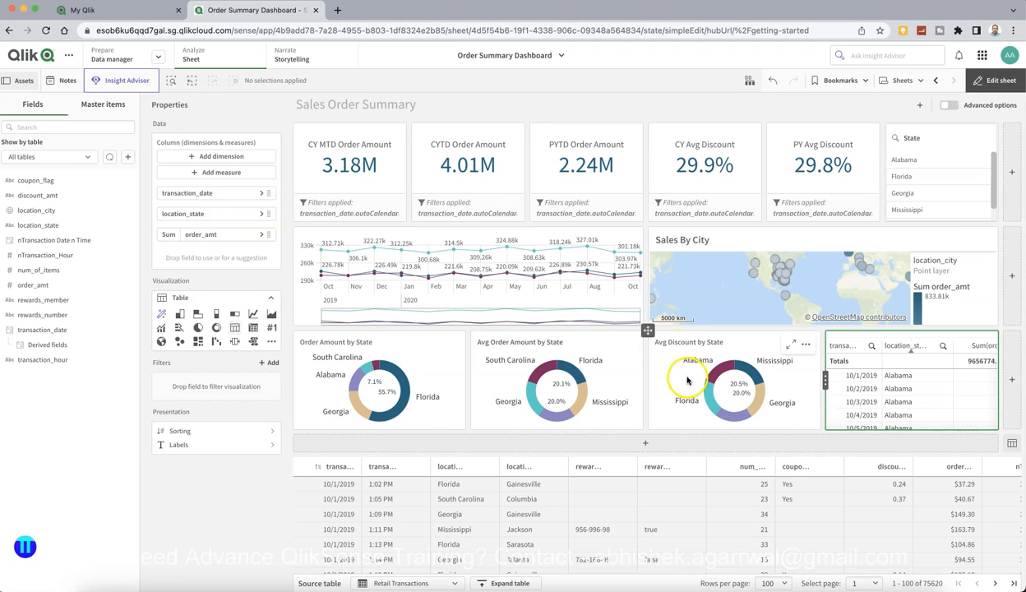
scroll(931, 397, "right", 2)
scroll(931, 397, "left", 2)
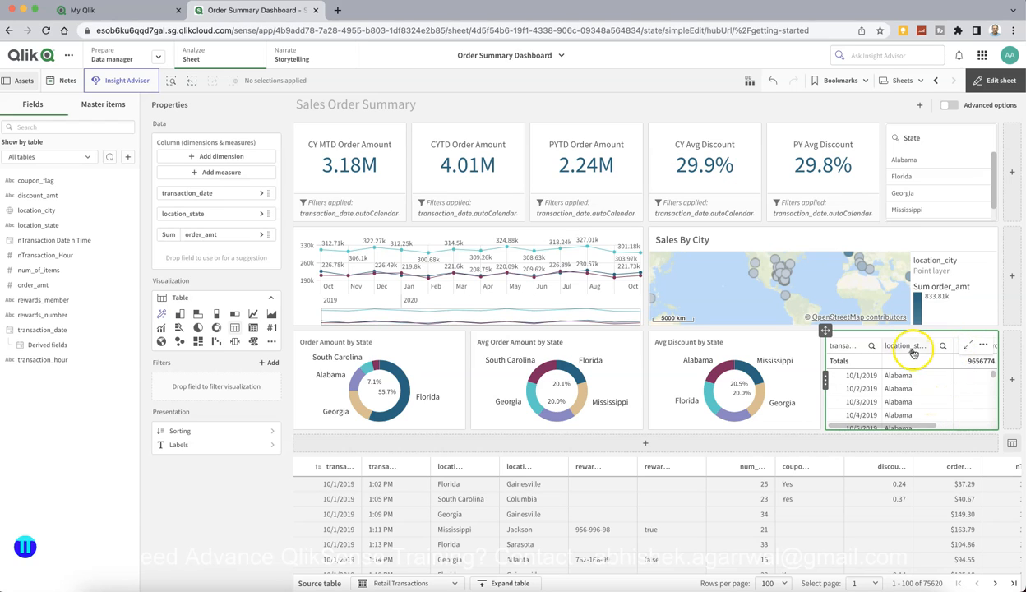
Preview the whole Sales Order Summary sheet outside edit mode and return to editing it
left_click(993, 81)
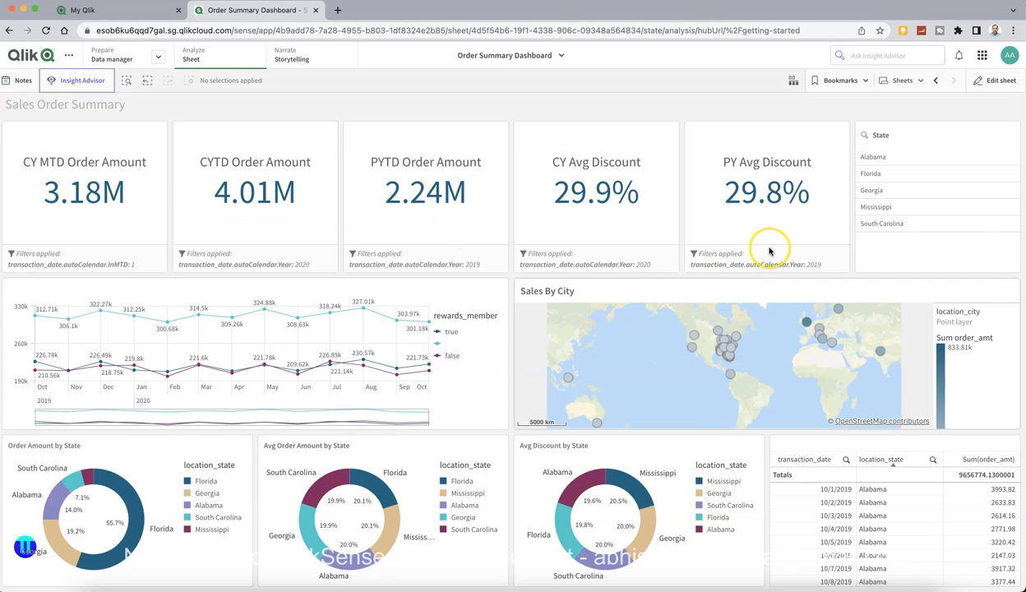
left_click(993, 81)
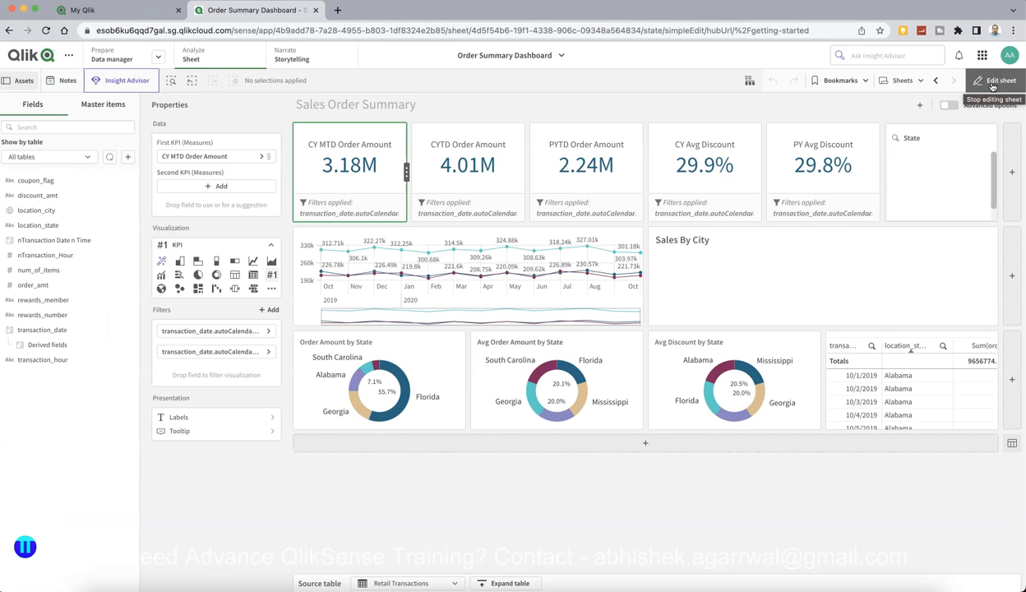
Turn on the advanced editing options and give the new table the title "Top 5 Transactions by State"
left_click(951, 107)
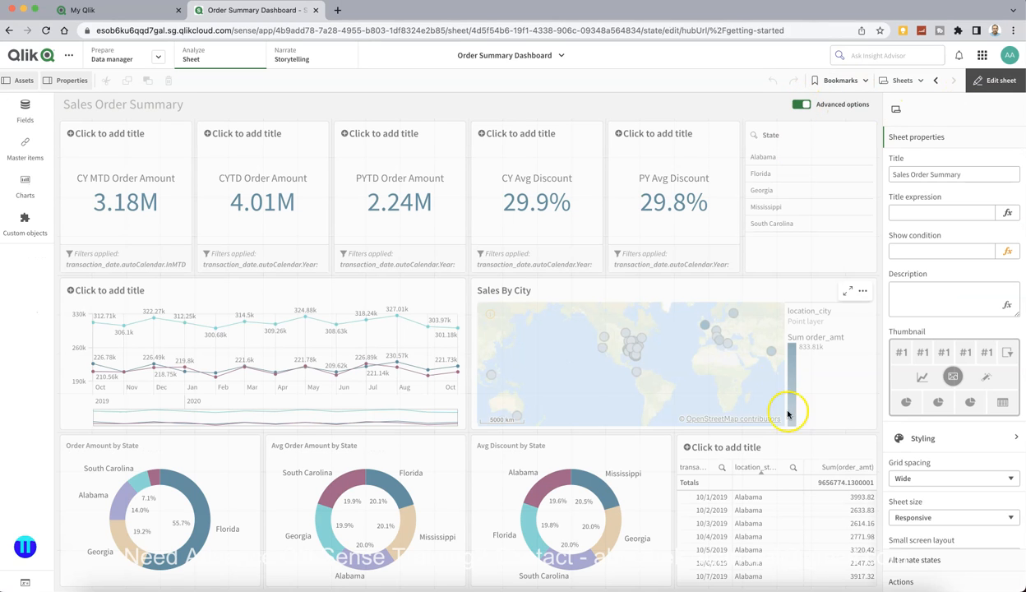
left_click(799, 448)
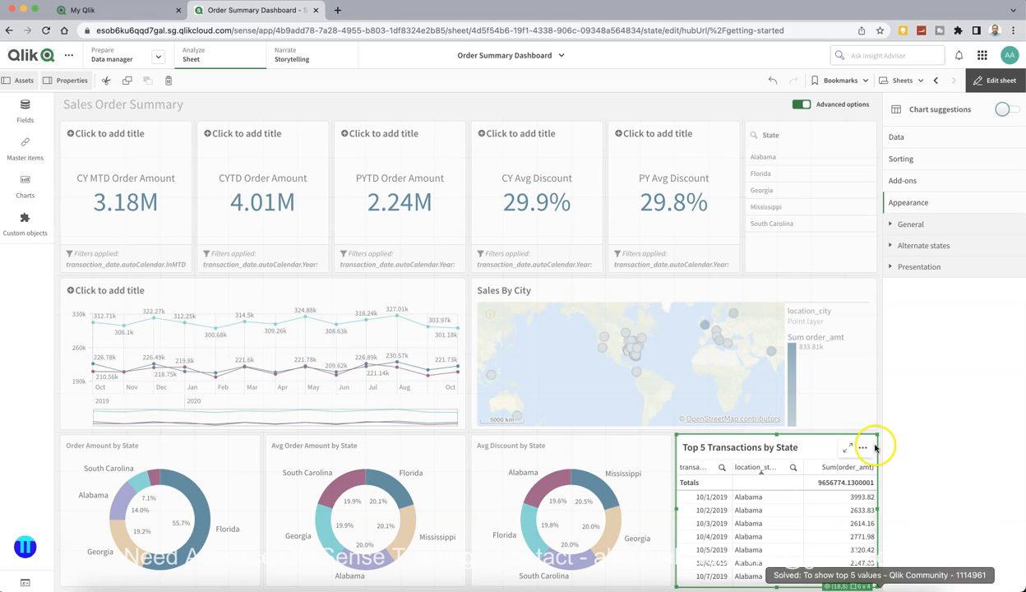
Limit the transaction_date column of the transactions table to a fixed number of the top 5 values
left_click(927, 140)
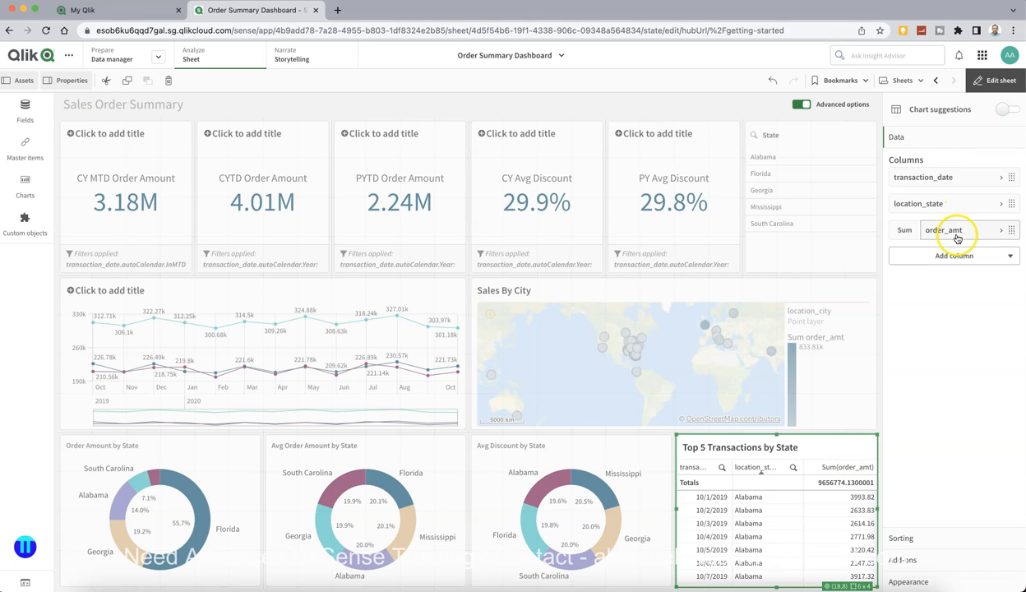
left_click(1003, 229)
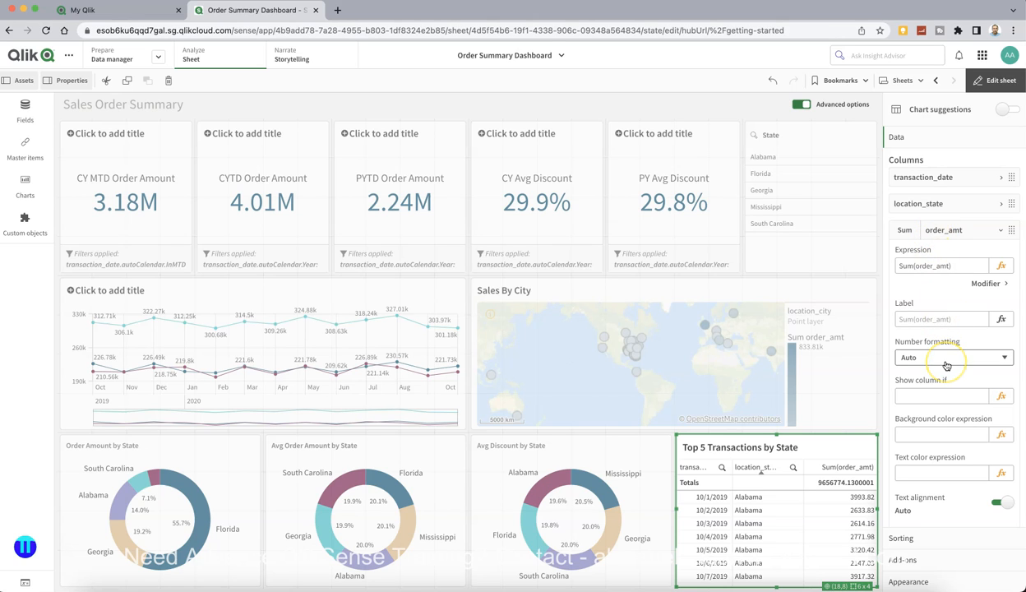
scroll(946, 367, "down", 1)
scroll(946, 367, "up", 1)
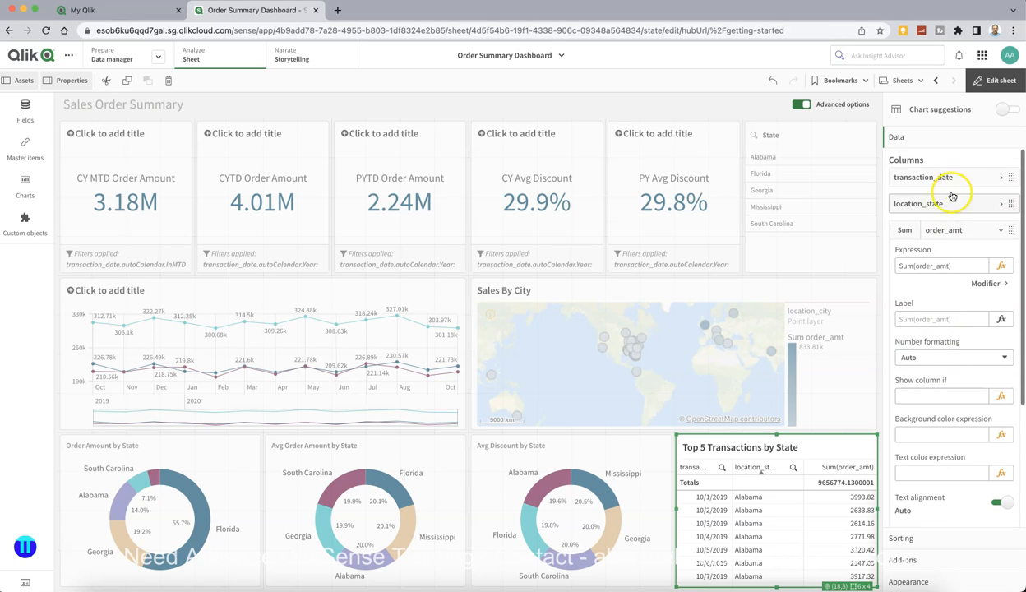
left_click(995, 178)
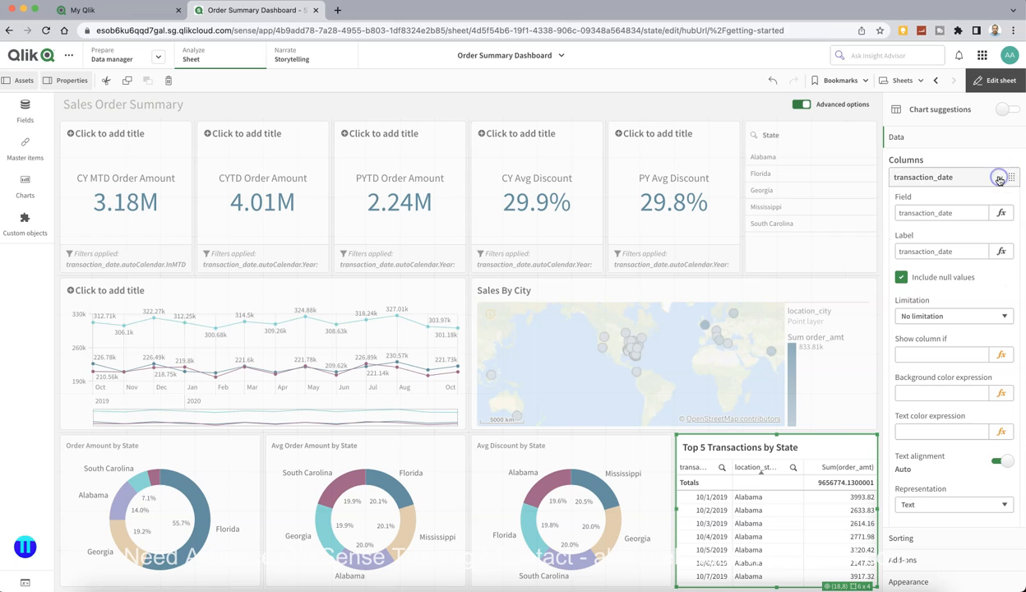
left_click(939, 316)
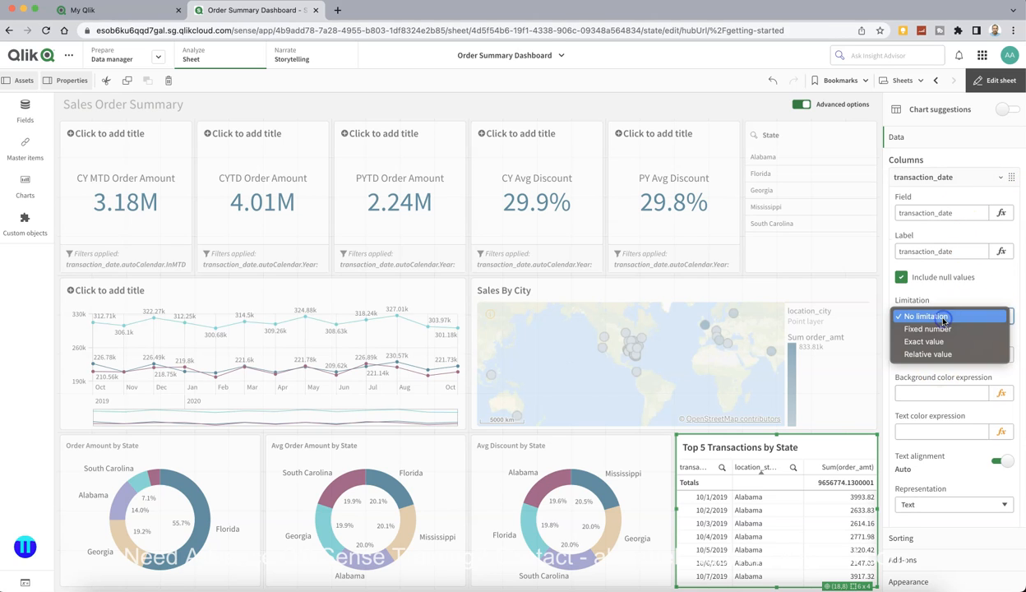
left_click(943, 330)
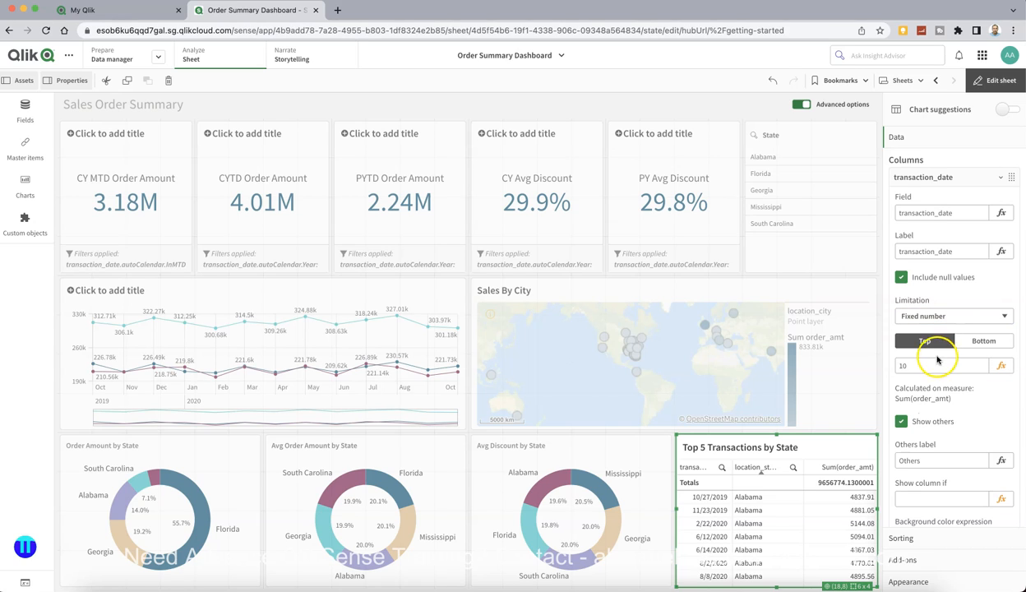
double_click(924, 366)
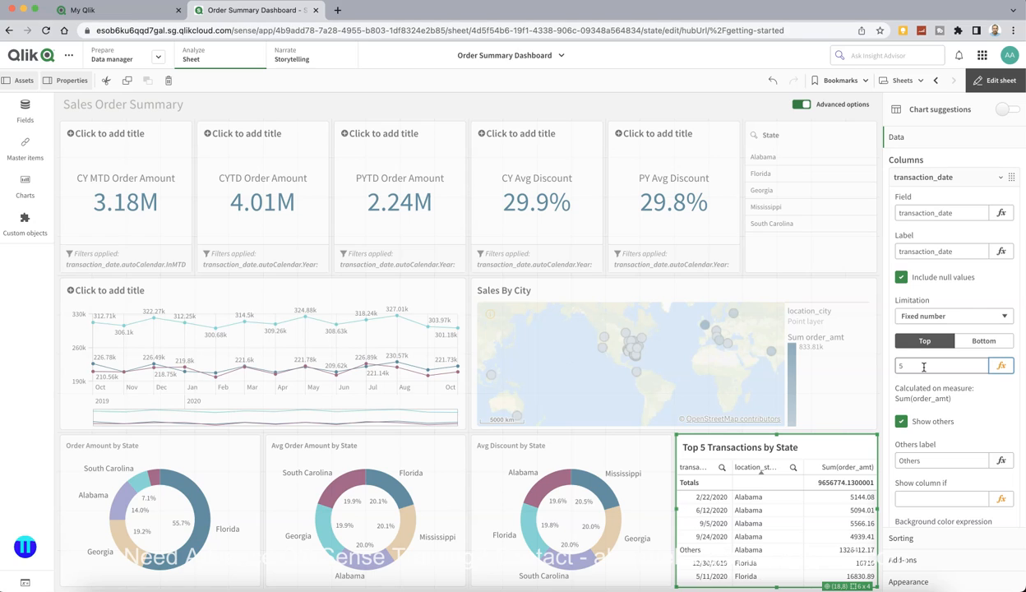
Exclude the Others row and null values from the transaction_date column
left_click(782, 523)
left_click(900, 422)
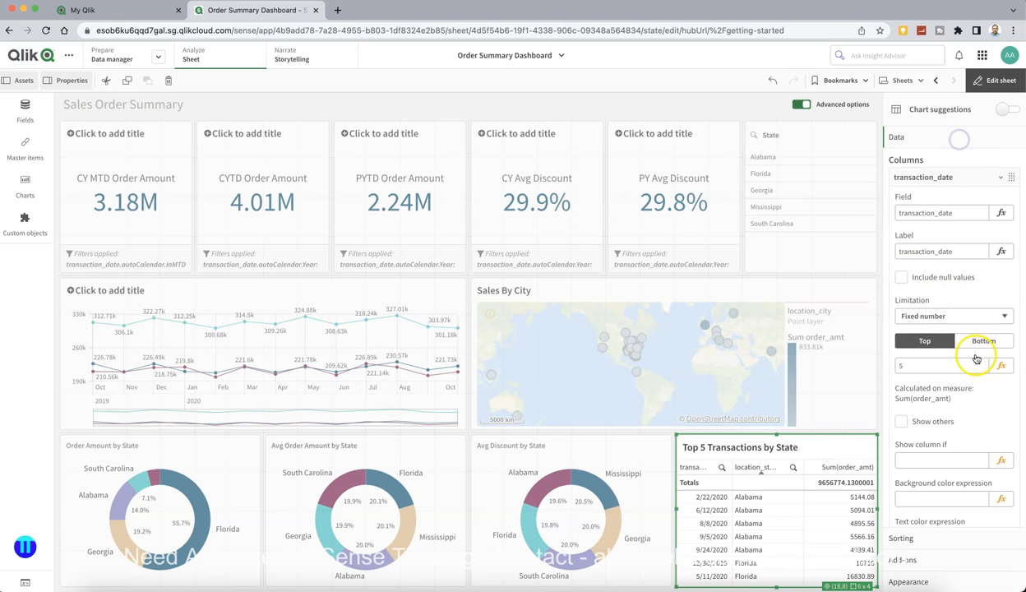
scroll(980, 485, "down", 3)
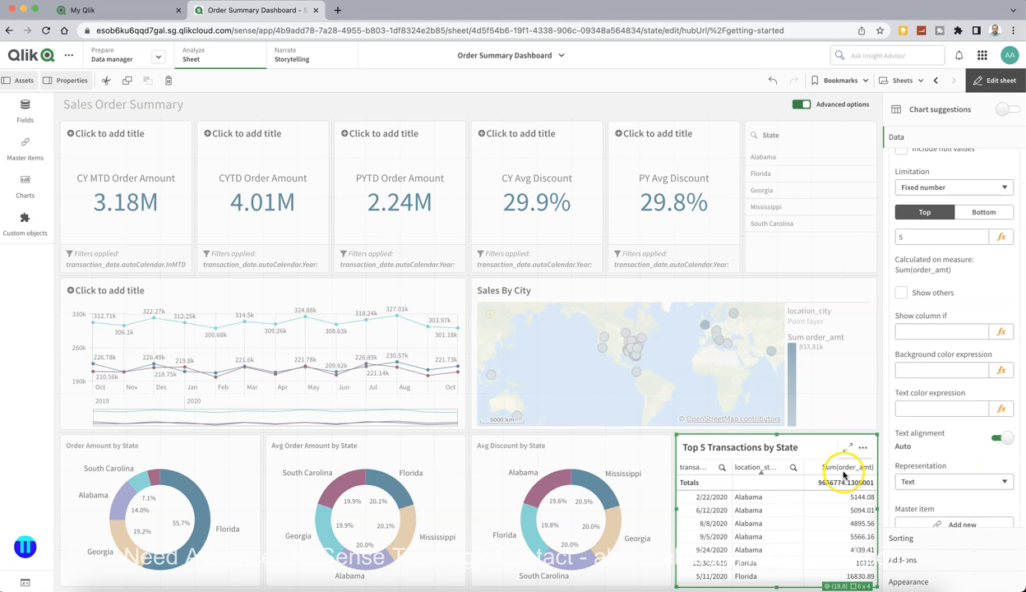
scroll(938, 388, "up", 3)
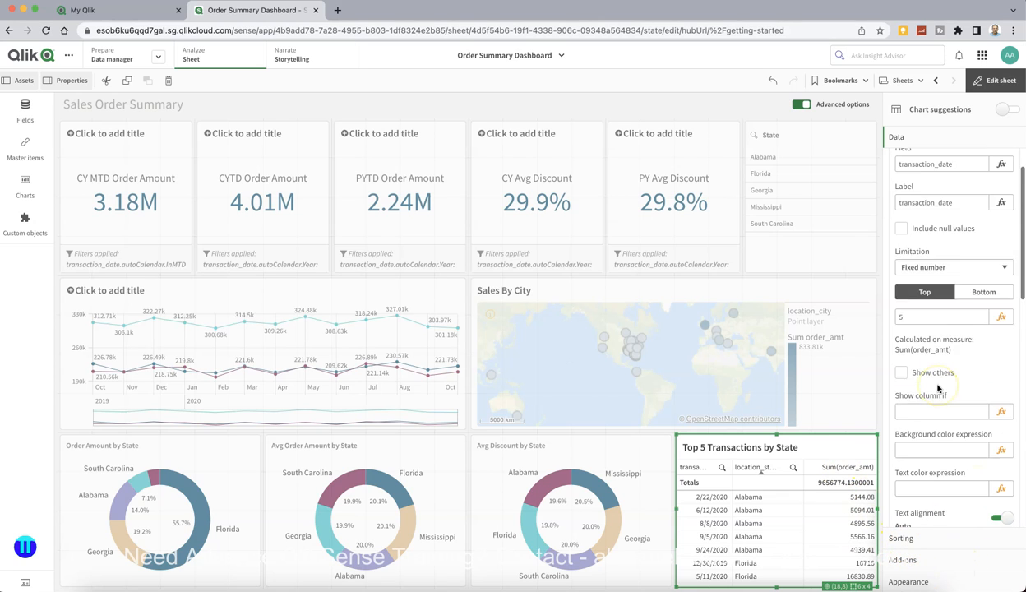
left_click(1000, 180)
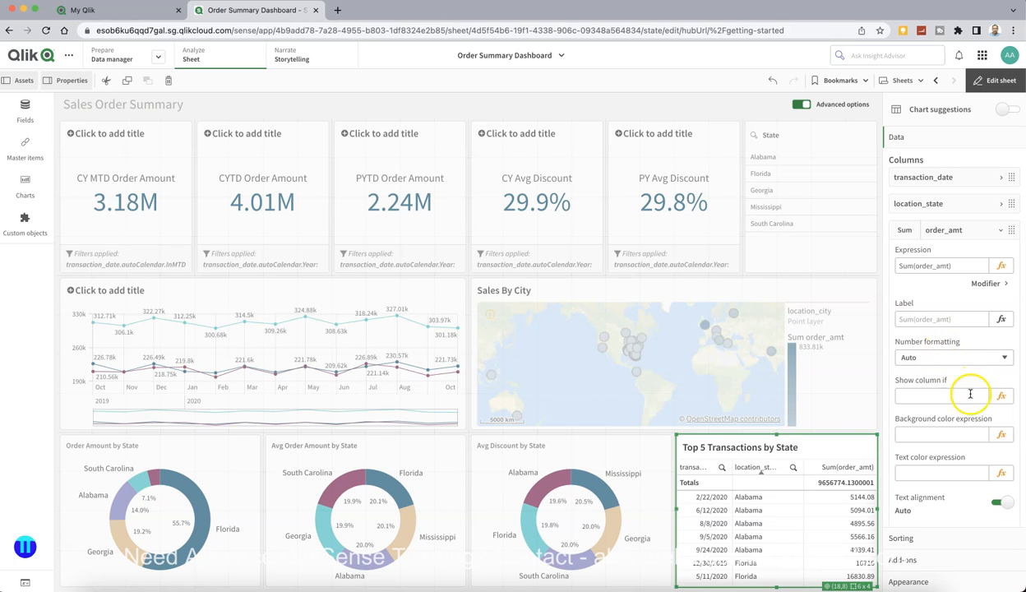
Hide the totals row of the Top 5 Transactions by State table by turning off automatic totals, leaving the totals position at None
scroll(969, 493, "down", 5)
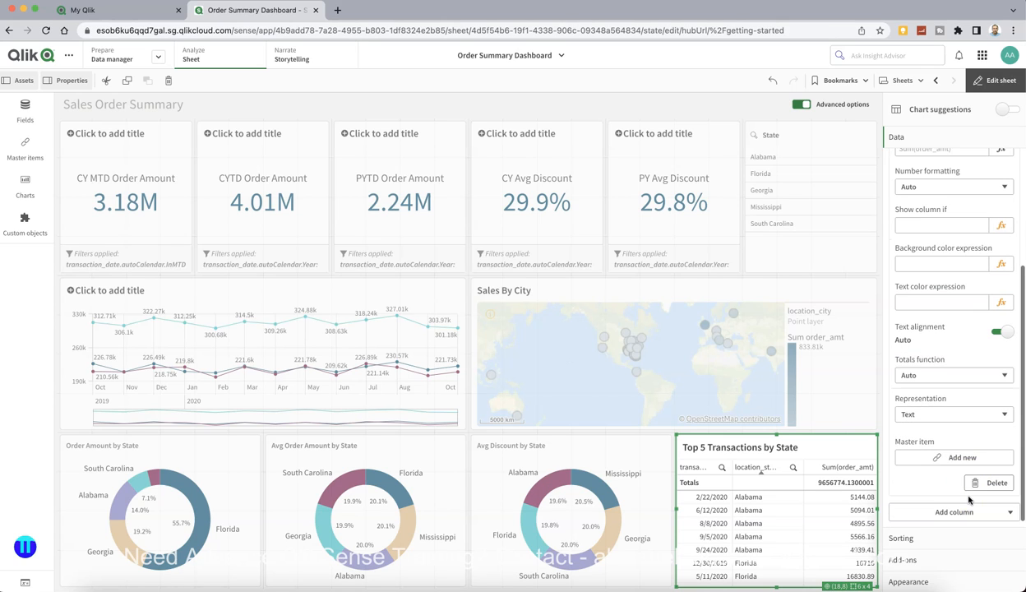
left_click(947, 368)
left_click(945, 351)
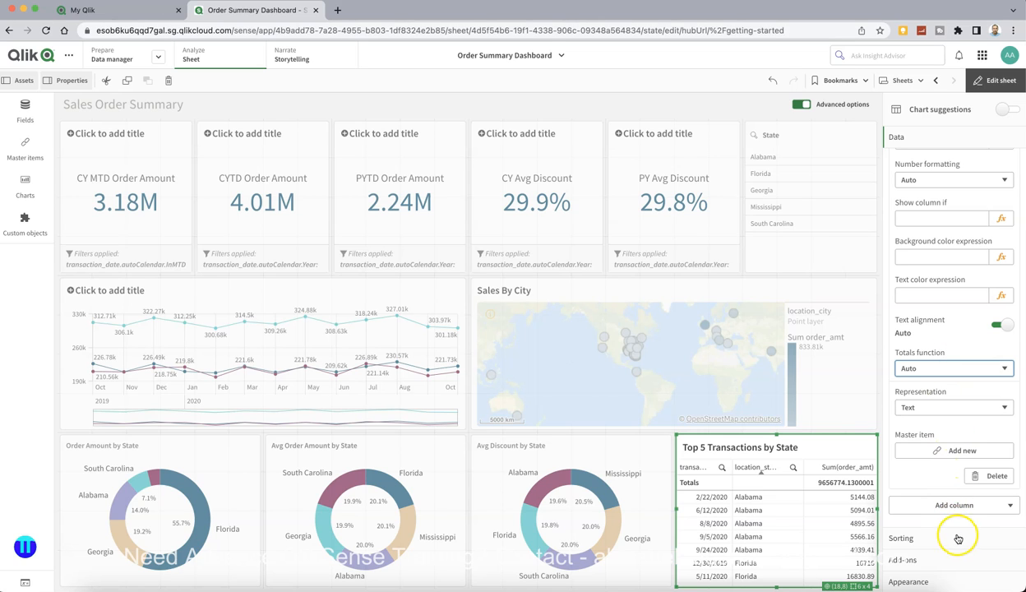
left_click(941, 580)
left_click(909, 220)
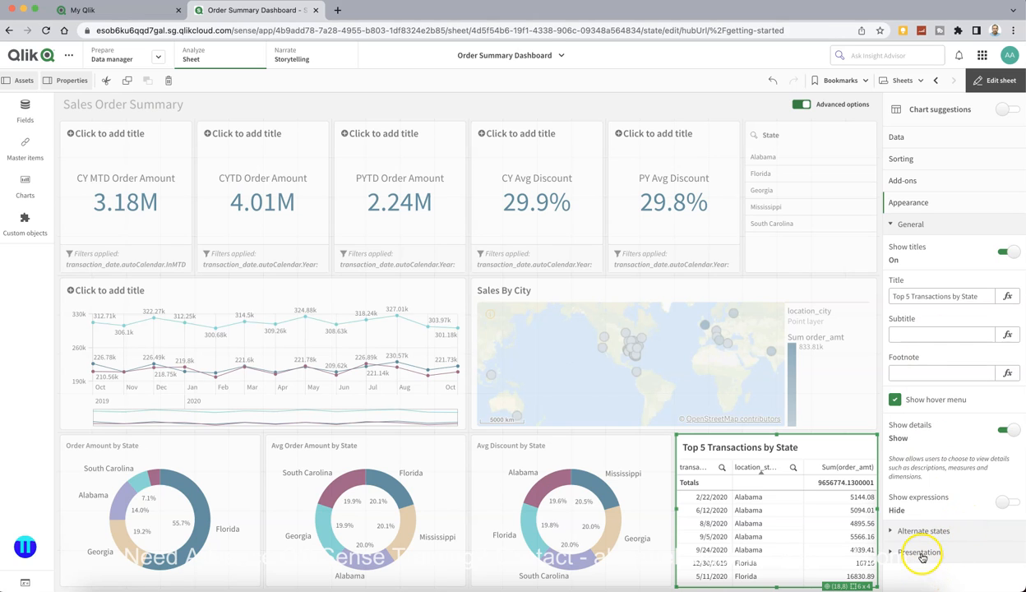
scroll(922, 557, "down", 3)
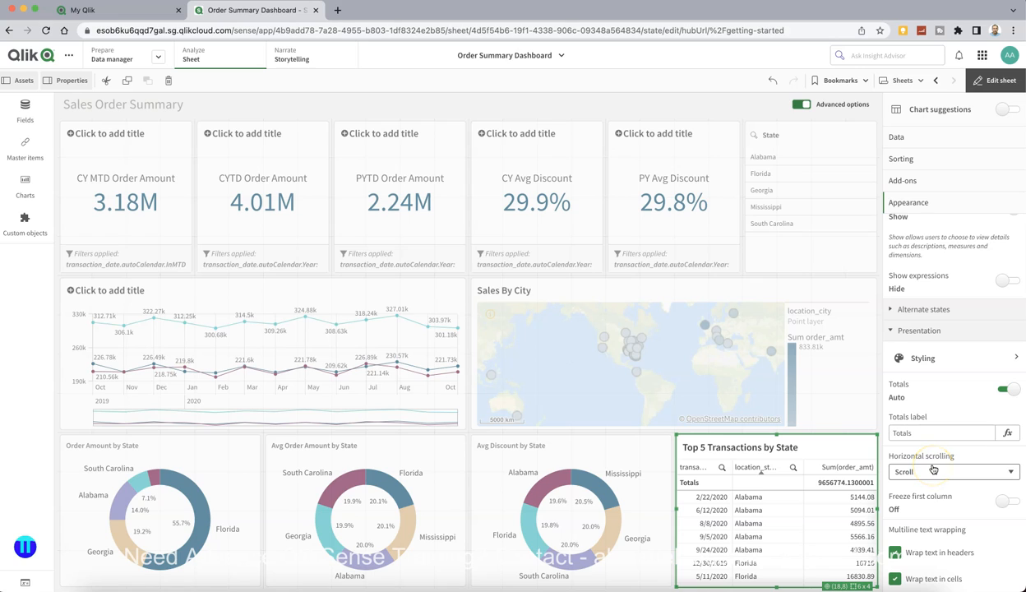
scroll(934, 469, "up", 1)
left_click(968, 434)
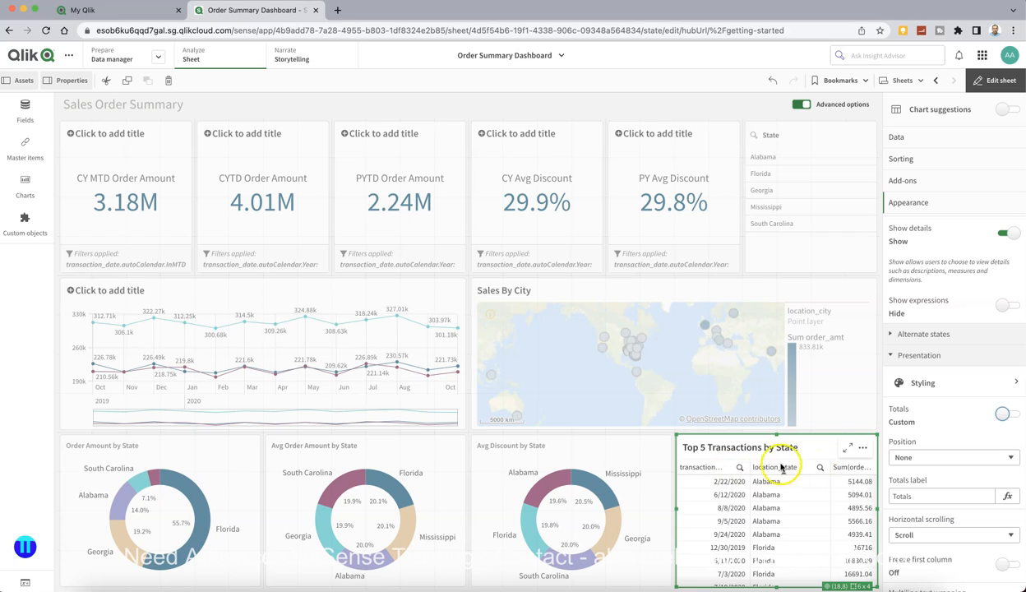
Change the label of the transaction_date column to "Transaction Date"
scroll(958, 311, "up", 3)
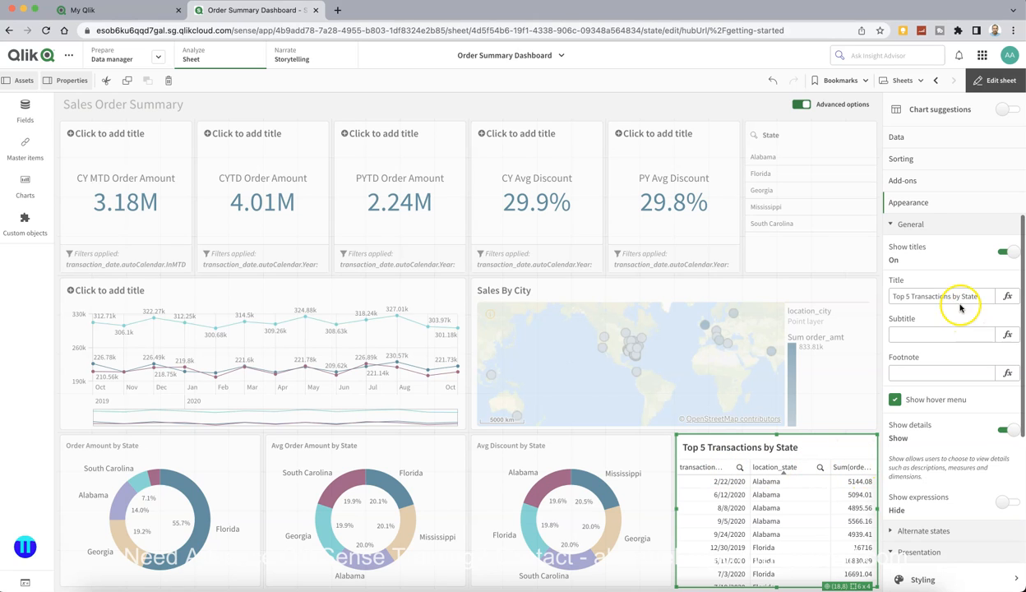
left_click(921, 138)
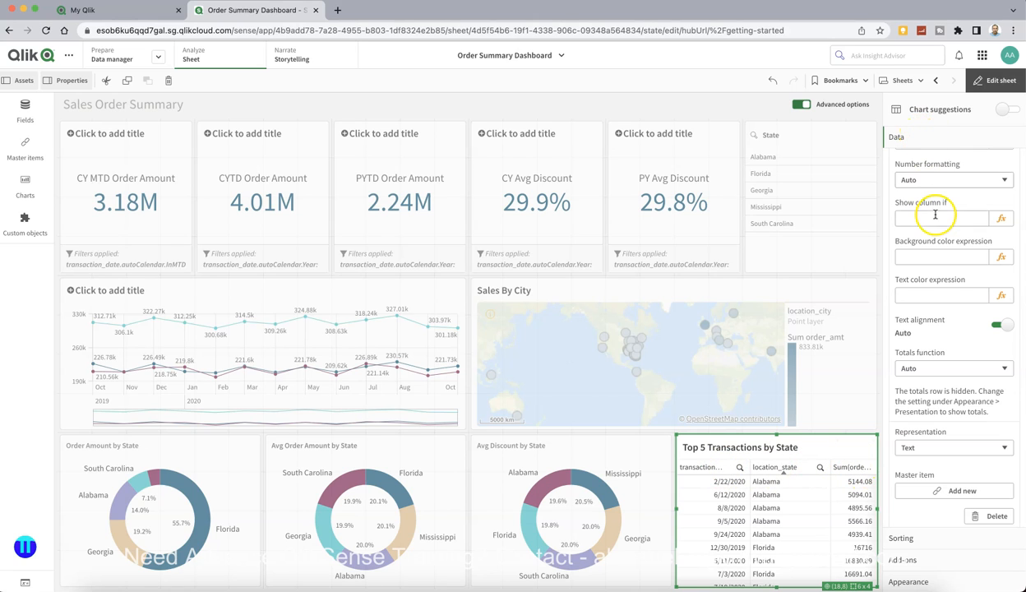
scroll(941, 214, "up", 3)
left_click(989, 180)
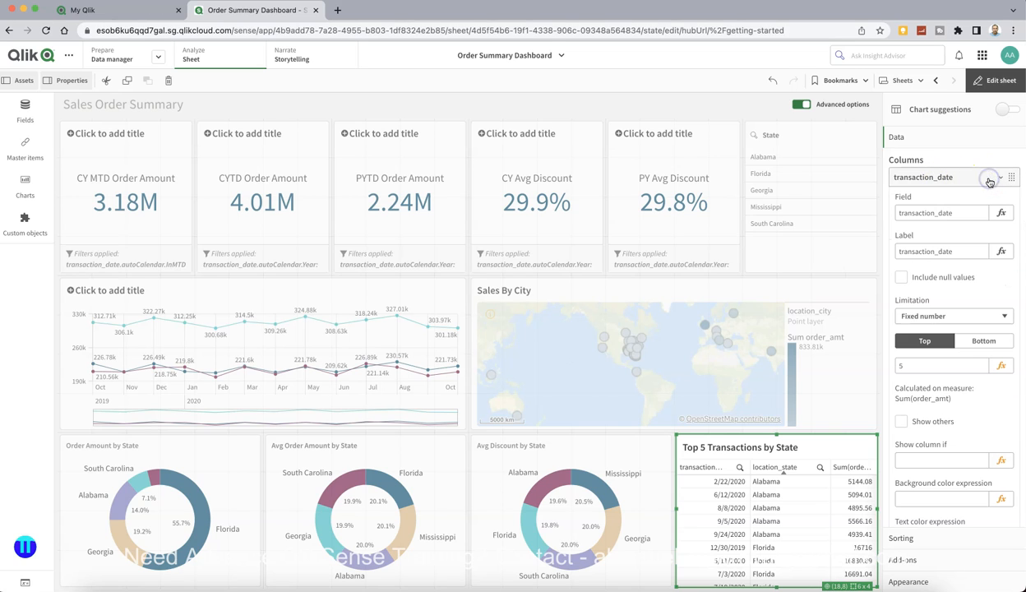
left_click(966, 253)
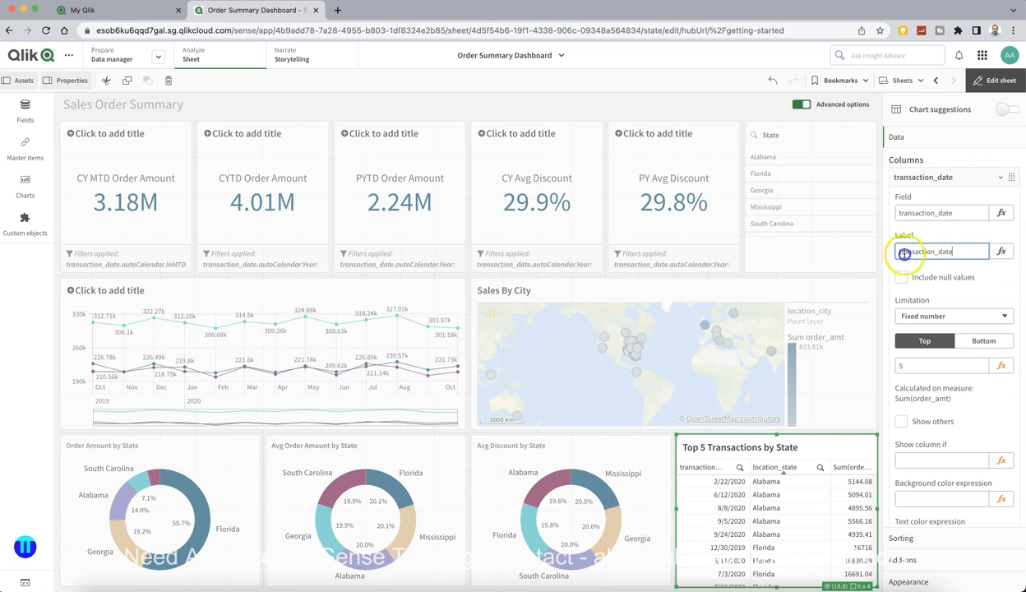
double_click(936, 253)
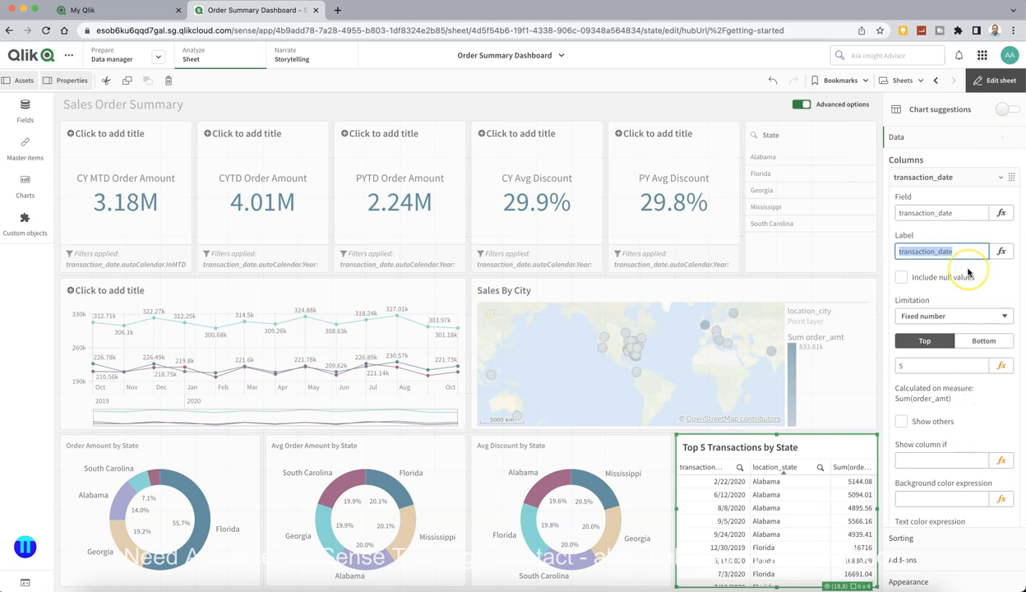
type("Tran")
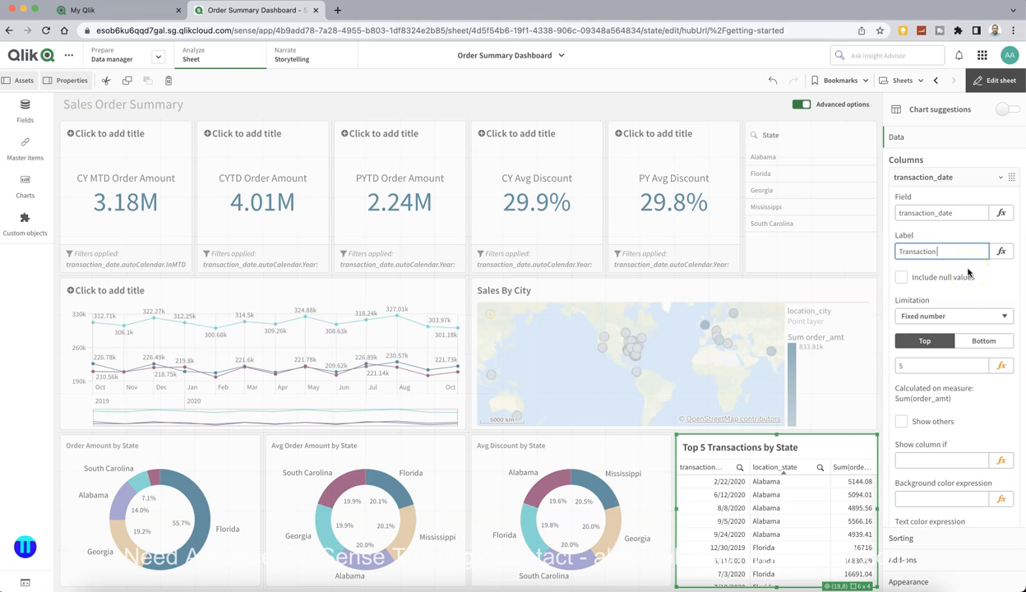
left_click(997, 177)
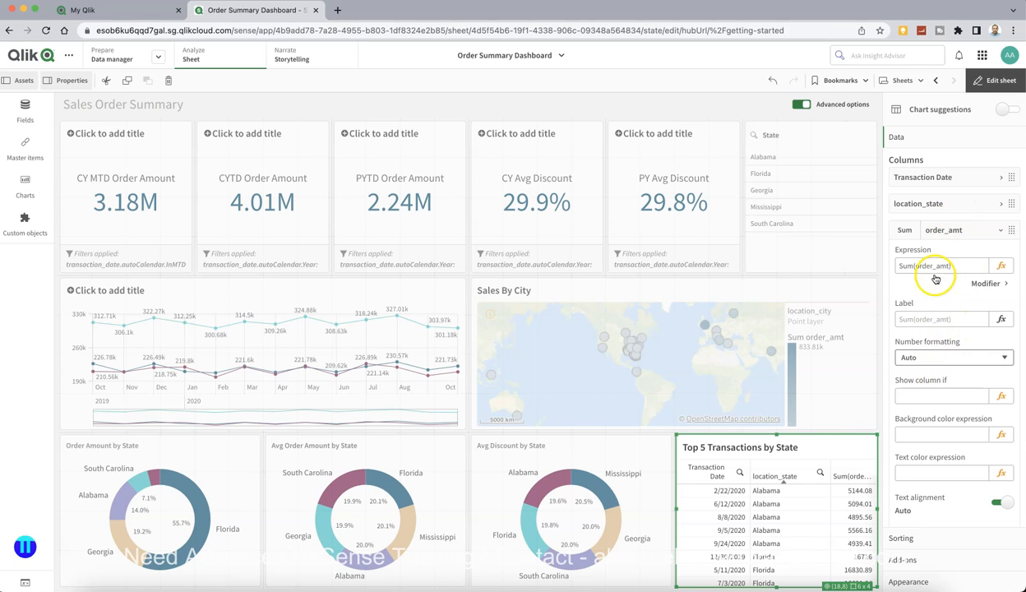
Label the Sum(order_amt) column "Order Amount" and the location_state column "State"
left_click(932, 318)
type("S")
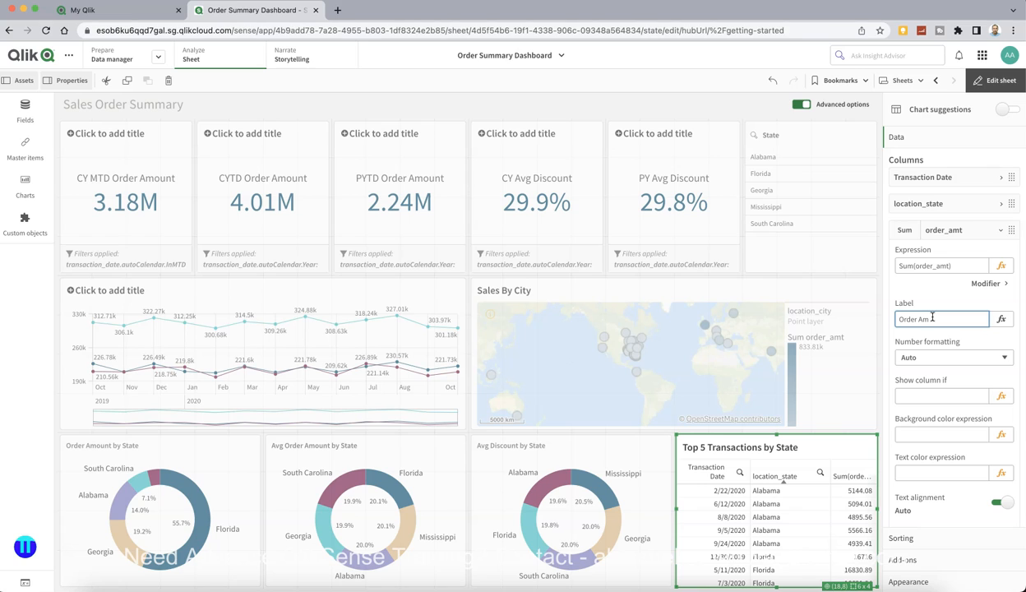
left_click(1001, 206)
left_click(935, 277)
type("Stat")
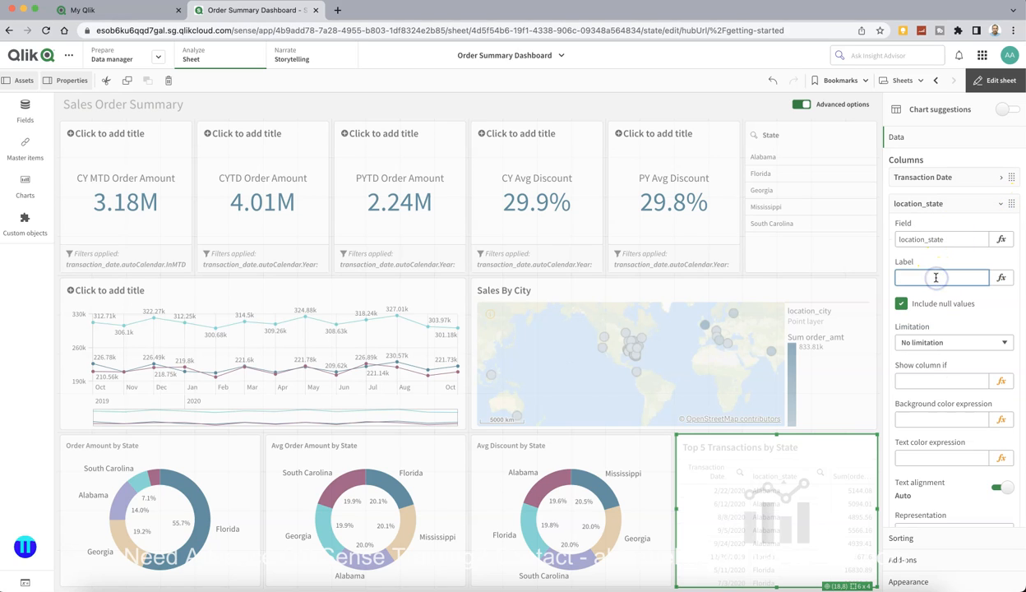
type("e")
key("Tab")
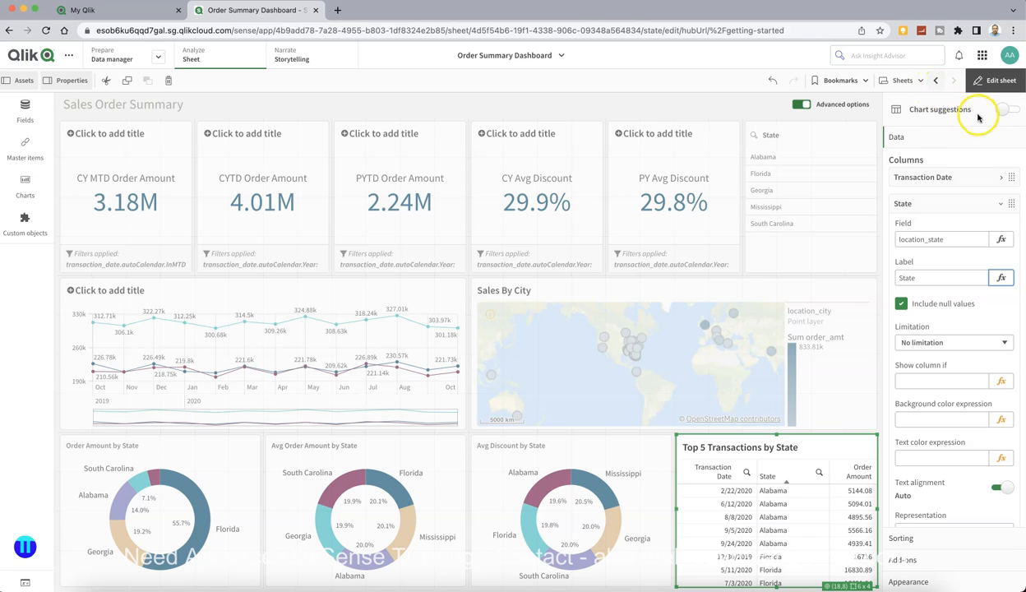
Leave edit mode and look through the rows of the Top 5 Transactions by State table for every state
left_click(996, 80)
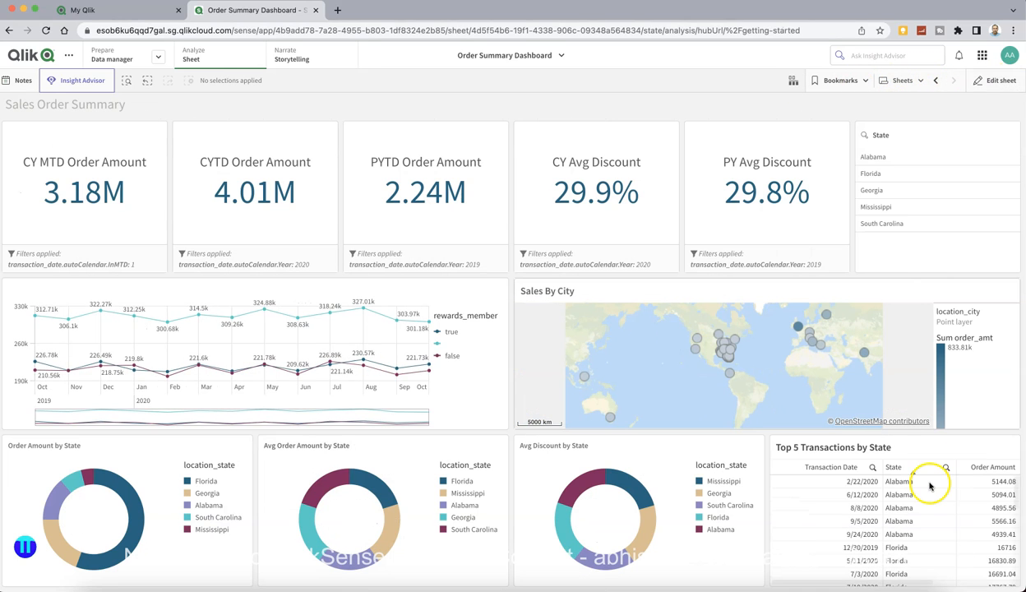
scroll(929, 543, "down", 3)
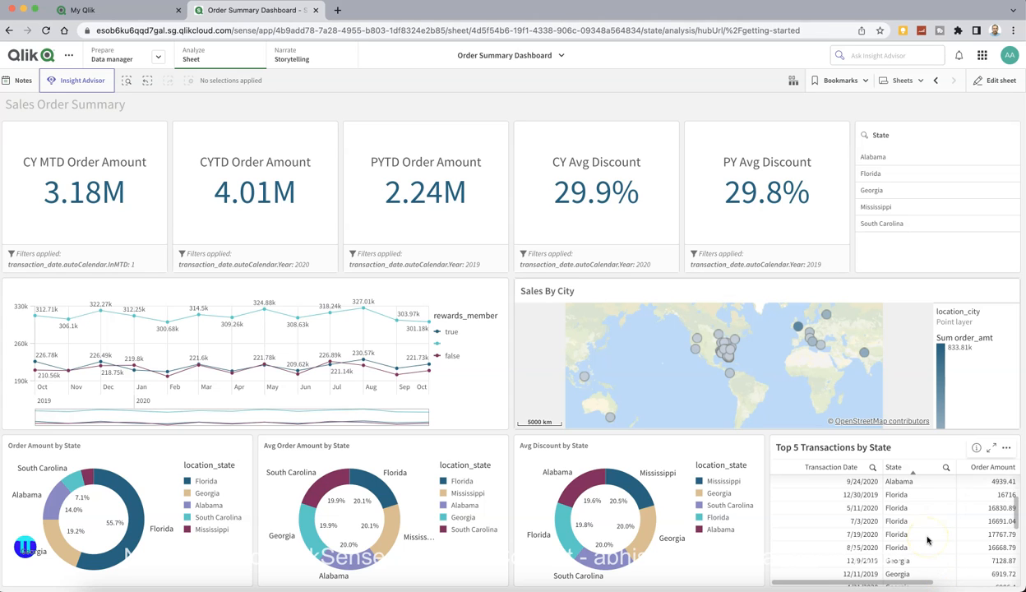
scroll(928, 539, "down", 3)
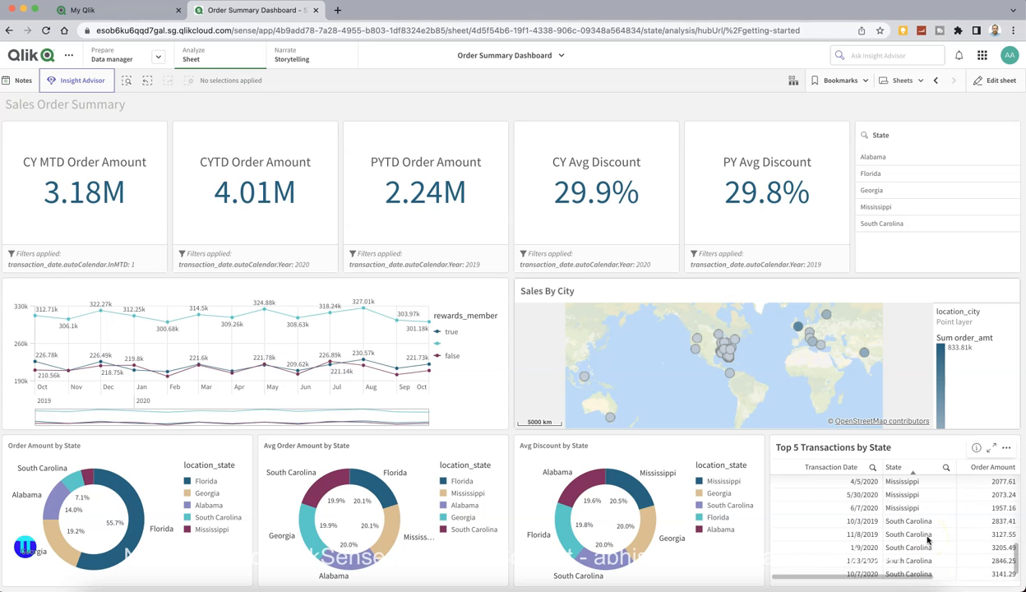
scroll(928, 539, "up", 6)
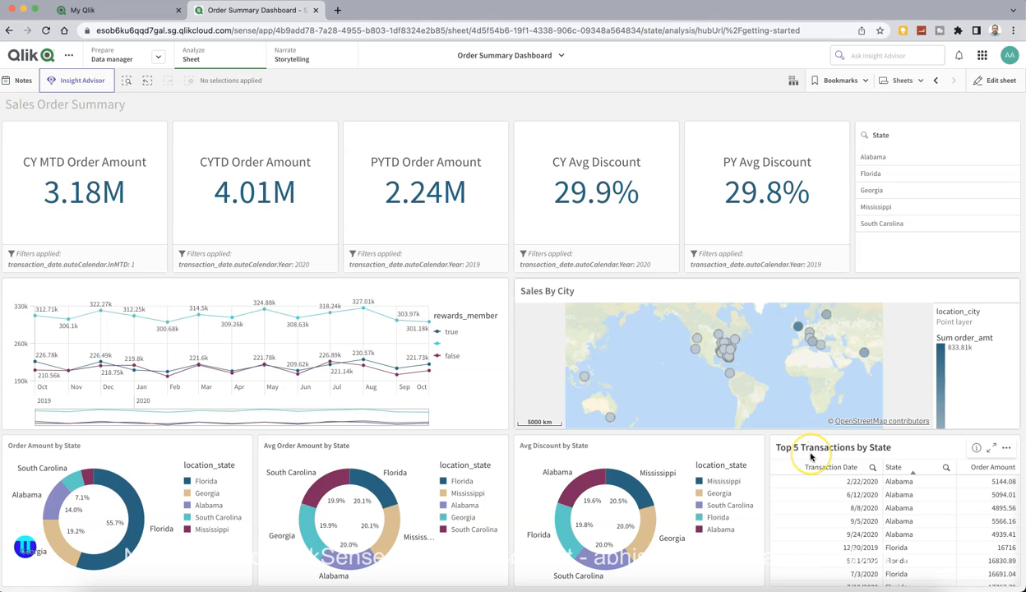
Test the State filter by selecting Alabama, Florida, Georgia and Mississippi, and deselect Florida and Alabama again
left_click(874, 157)
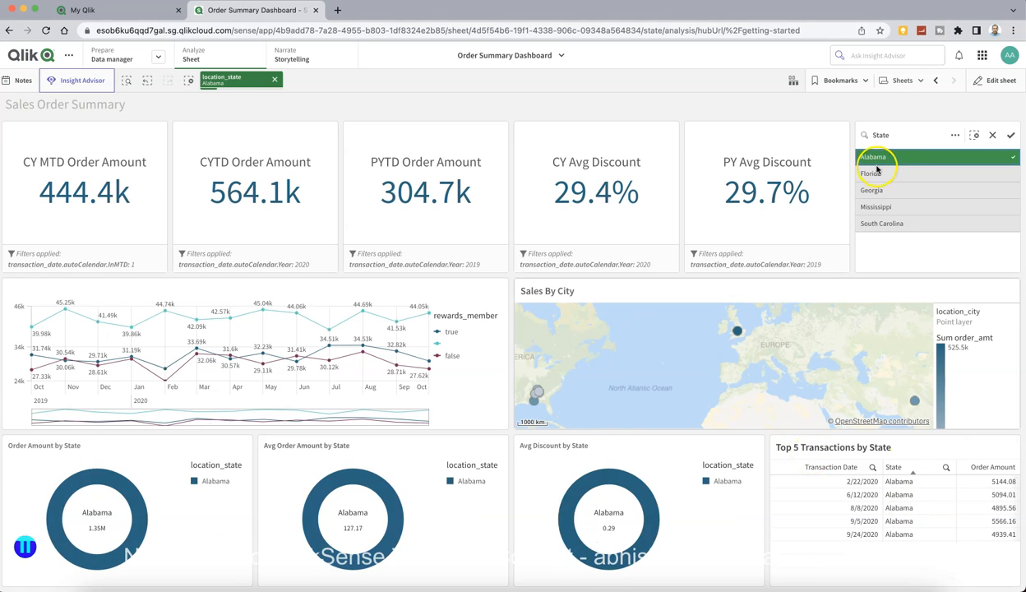
left_click(877, 173)
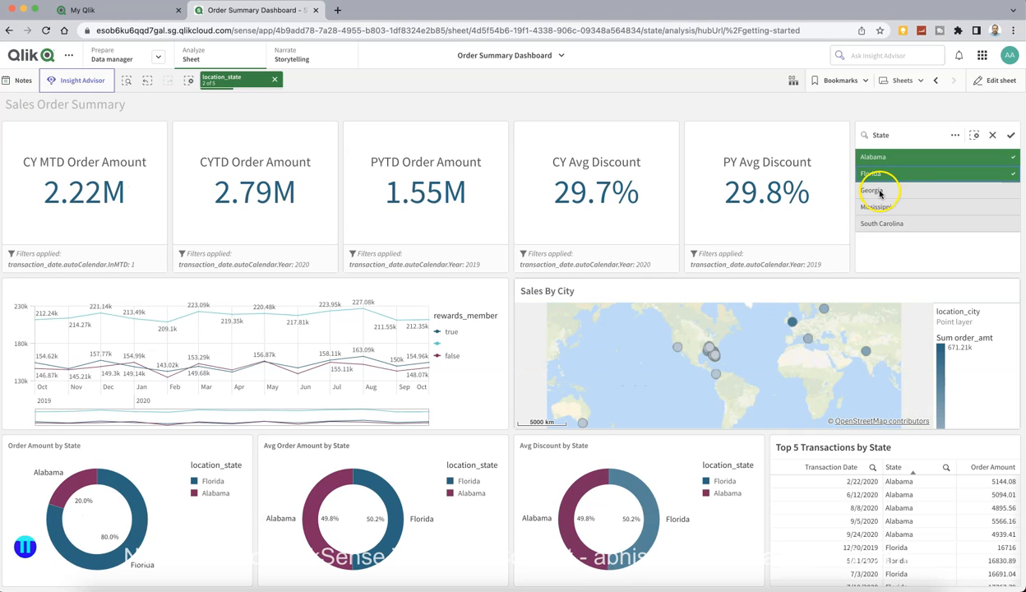
left_click(879, 191)
left_click(878, 207)
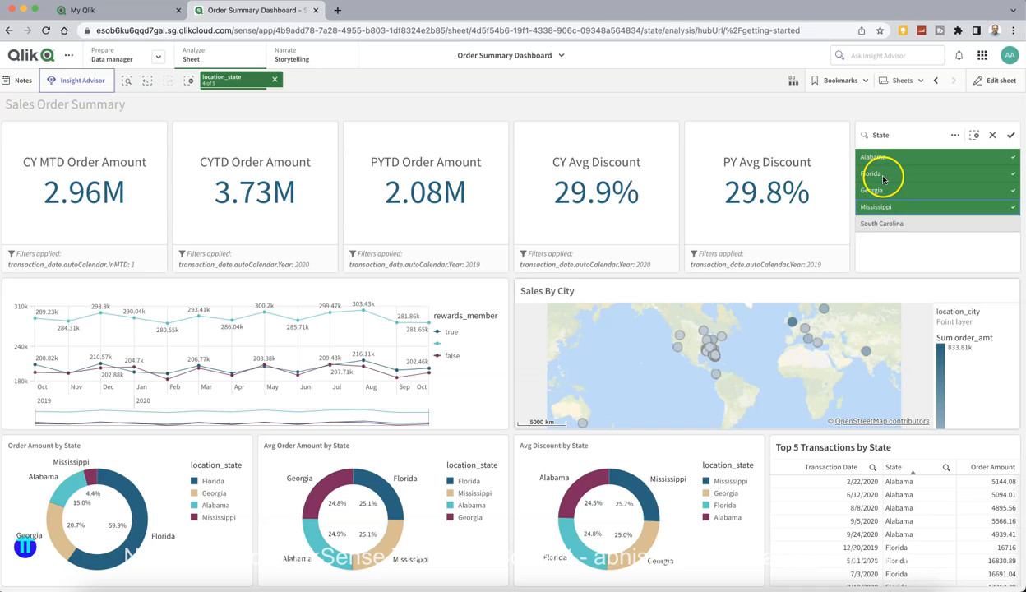
left_click(882, 176)
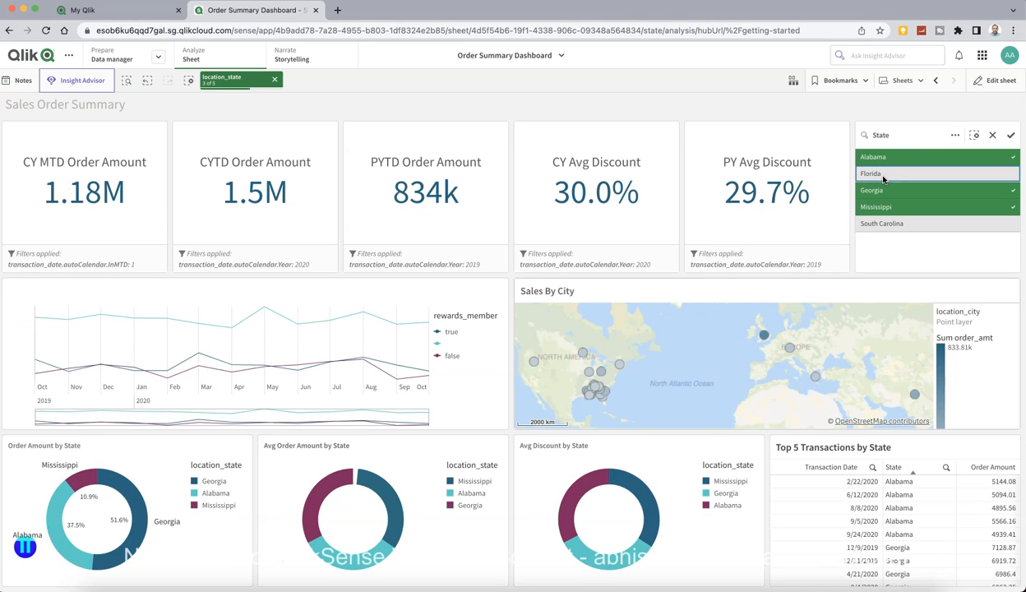
left_click(884, 161)
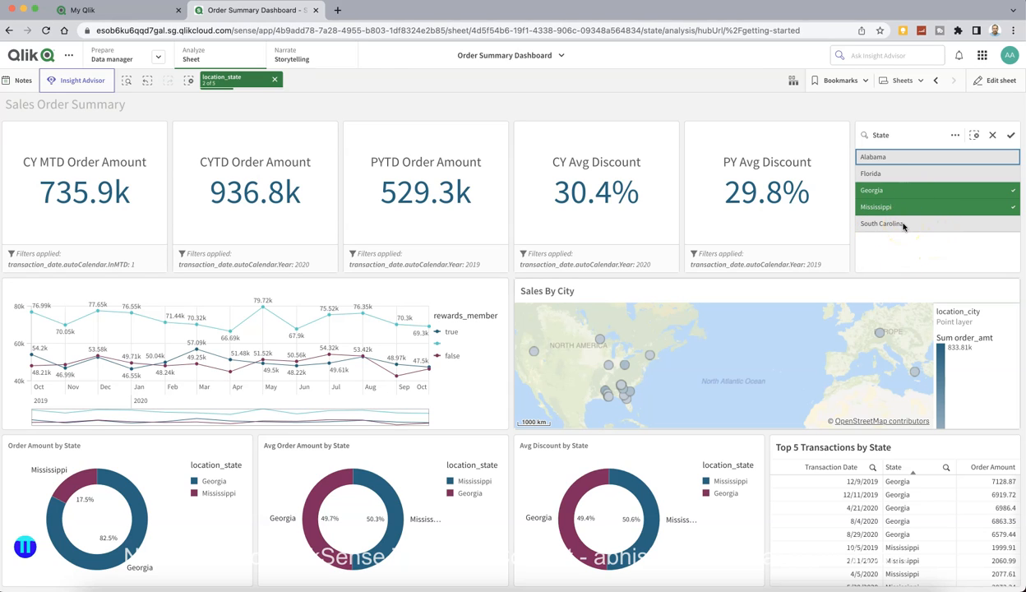
Start a new bookmark for the current State selections and title it "Georgia & Mississippi"
left_click(861, 85)
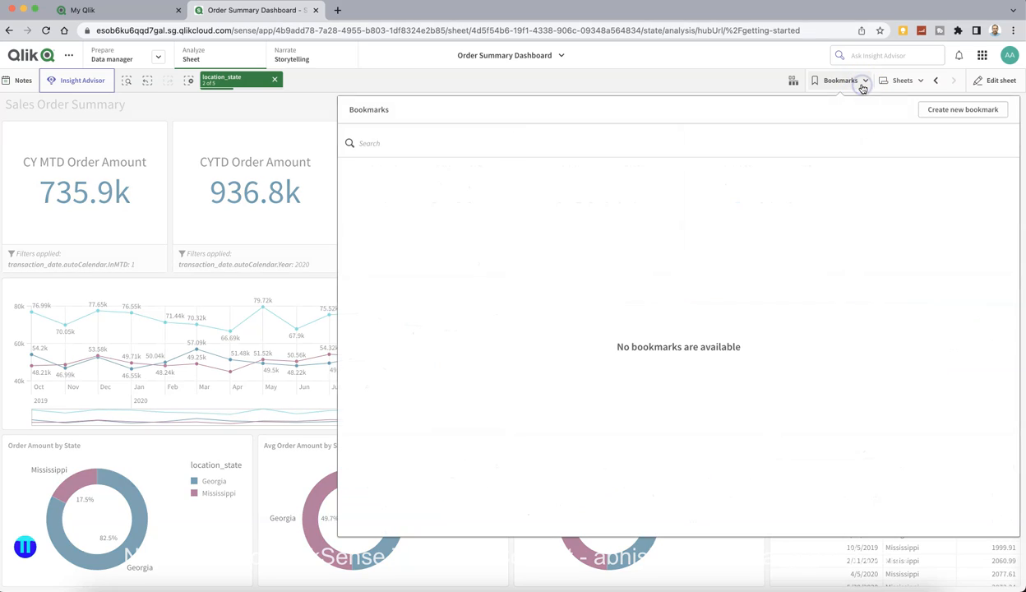
left_click(965, 111)
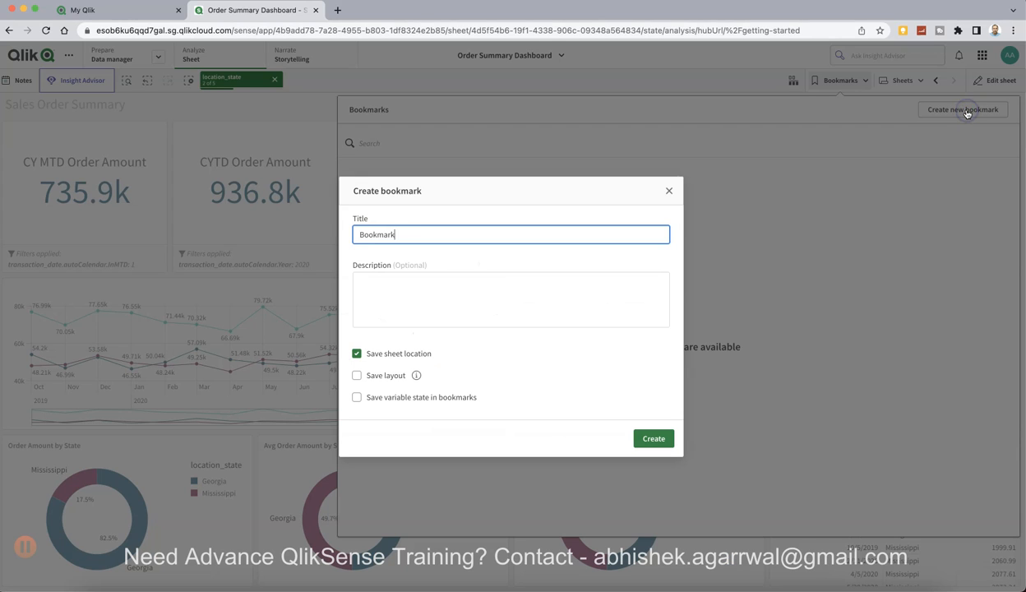
key("super+a")
type("G")
type("s")
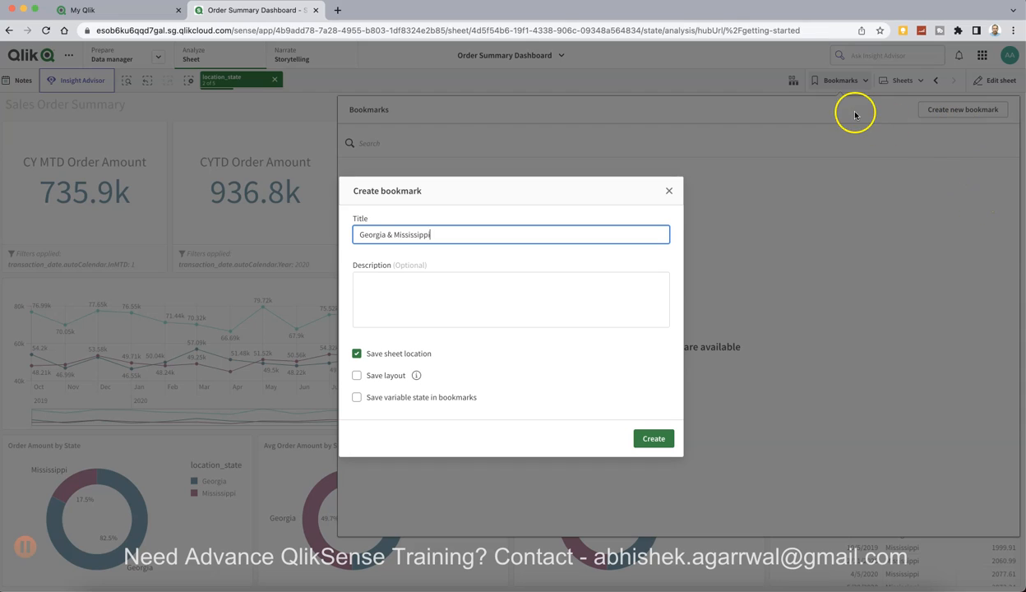
Add the description "Order Analysis of Georgia and Mississippi" to the bookmark, create it and finish editing its details
left_click(510, 287)
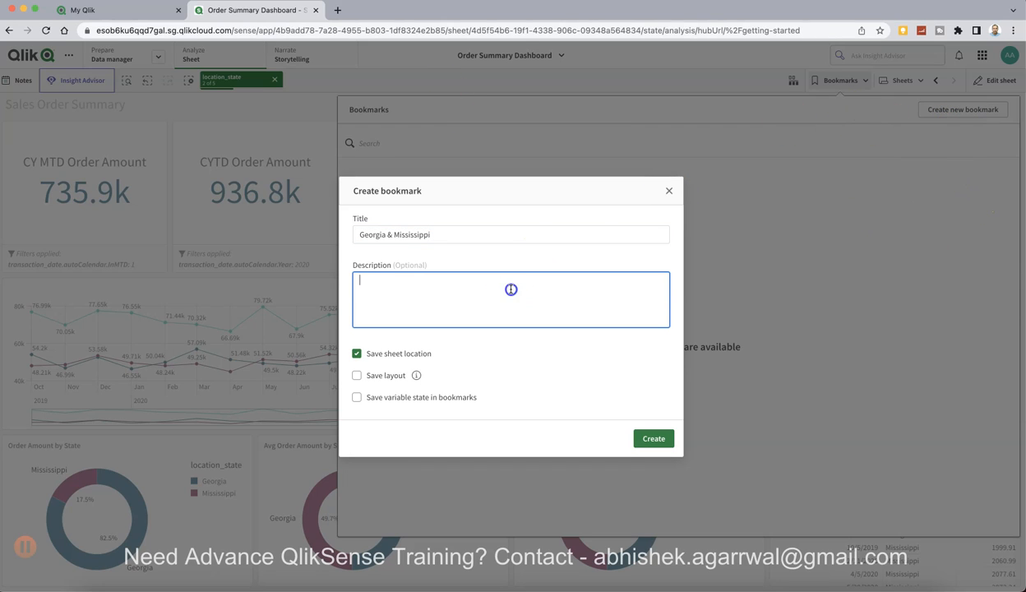
type("Order Analysis of Georgia and Missis")
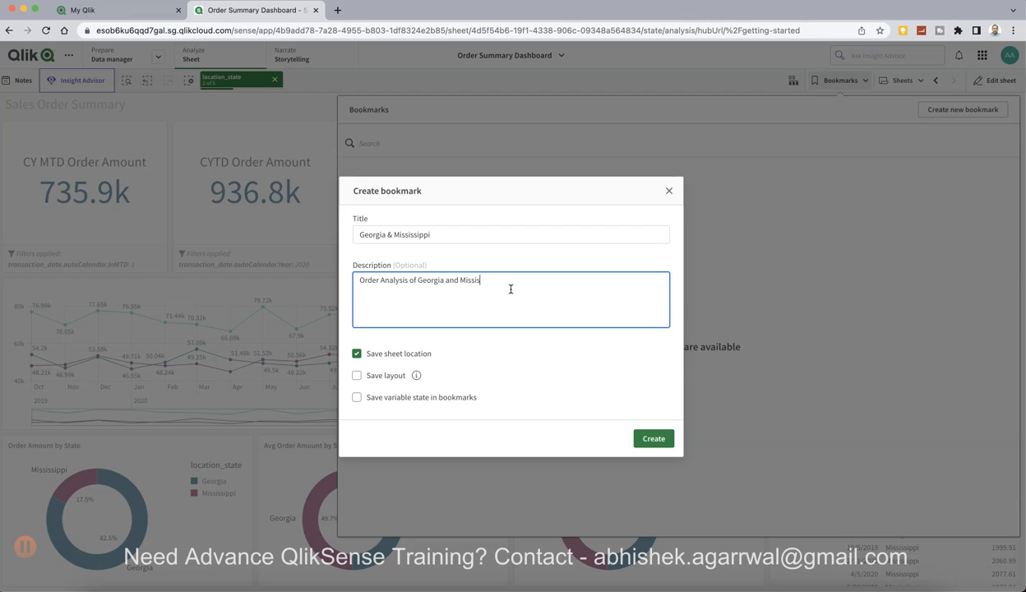
type("sippi")
left_click(655, 450)
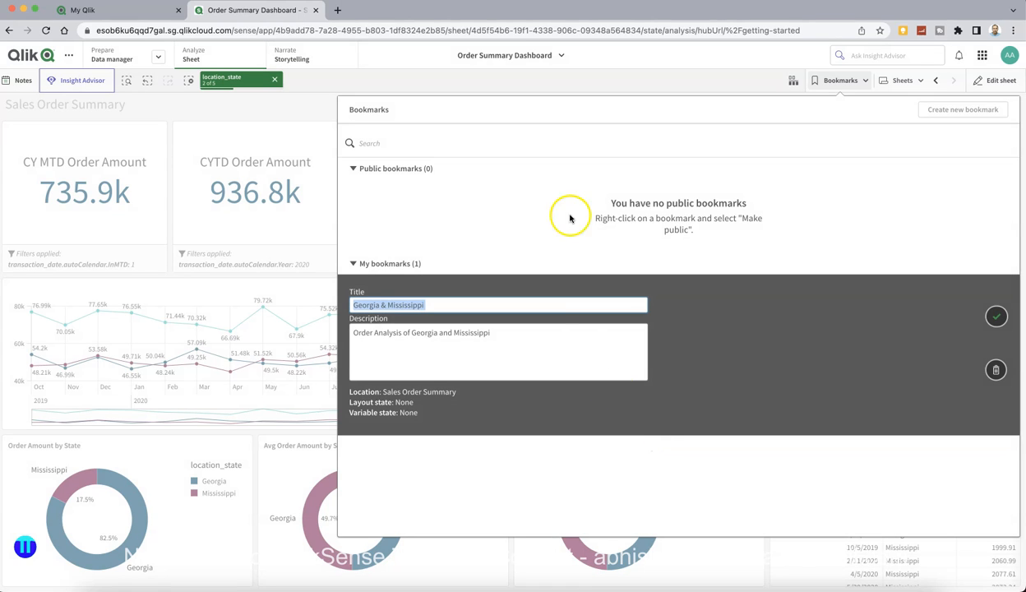
left_click(703, 376)
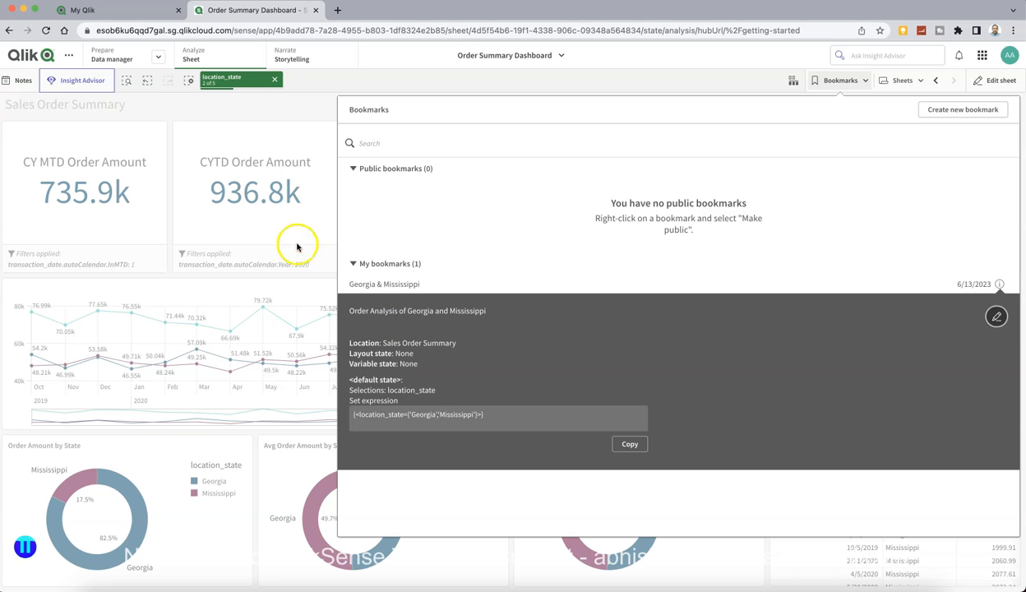
Deselect Georgia and Mississippi in the State filter, and test the "Georgia & Mississippi" bookmark by applying it
left_click(284, 111)
left_click(896, 156)
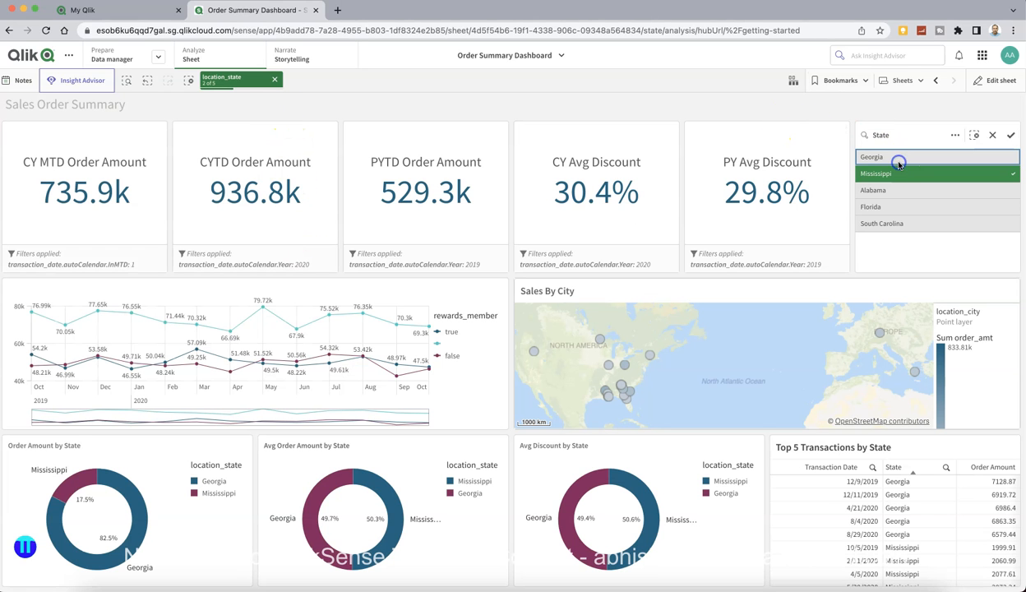
left_click(899, 174)
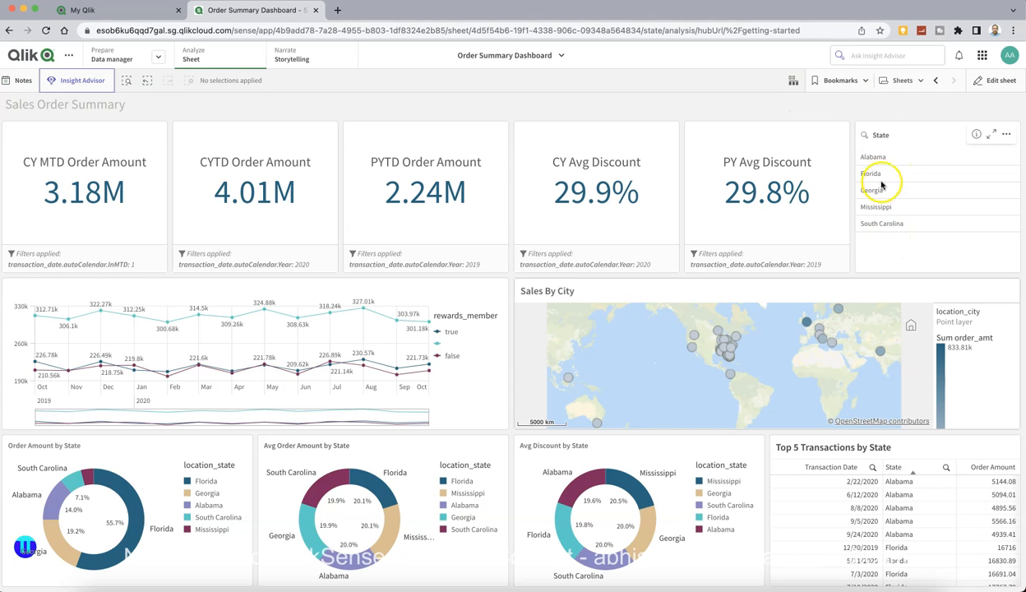
left_click(865, 83)
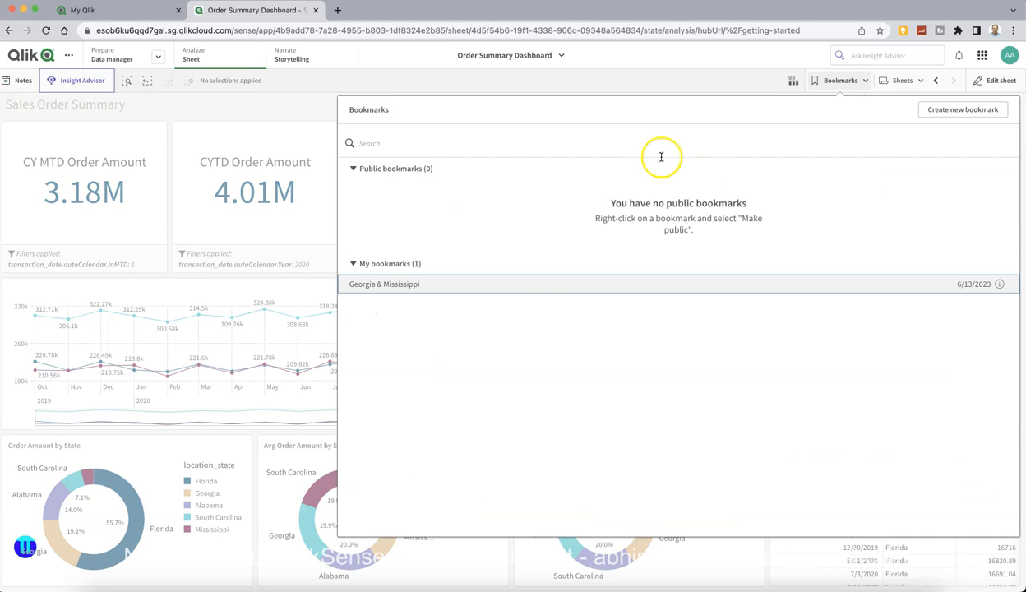
left_click(533, 283)
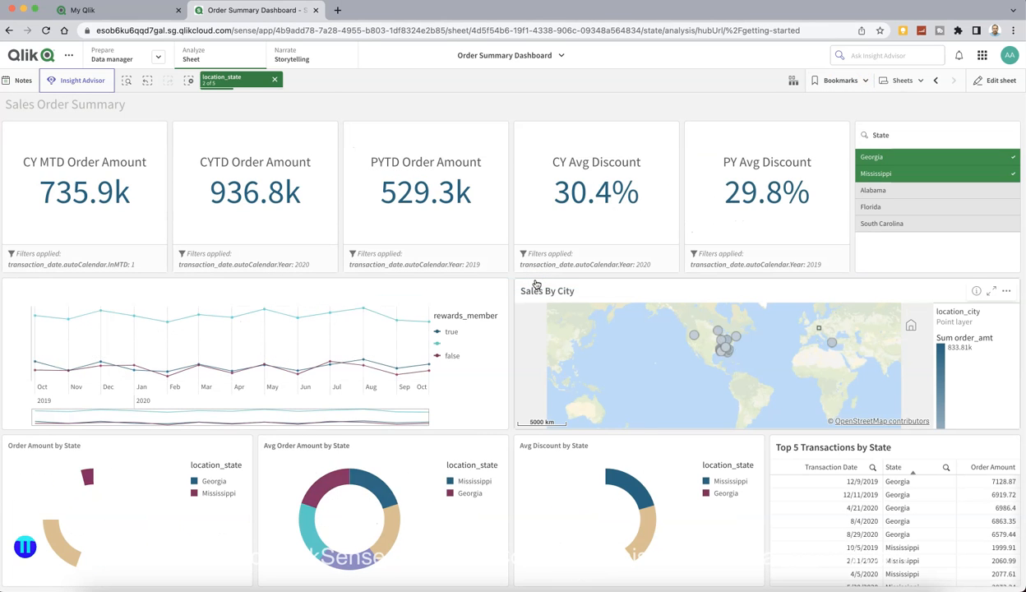